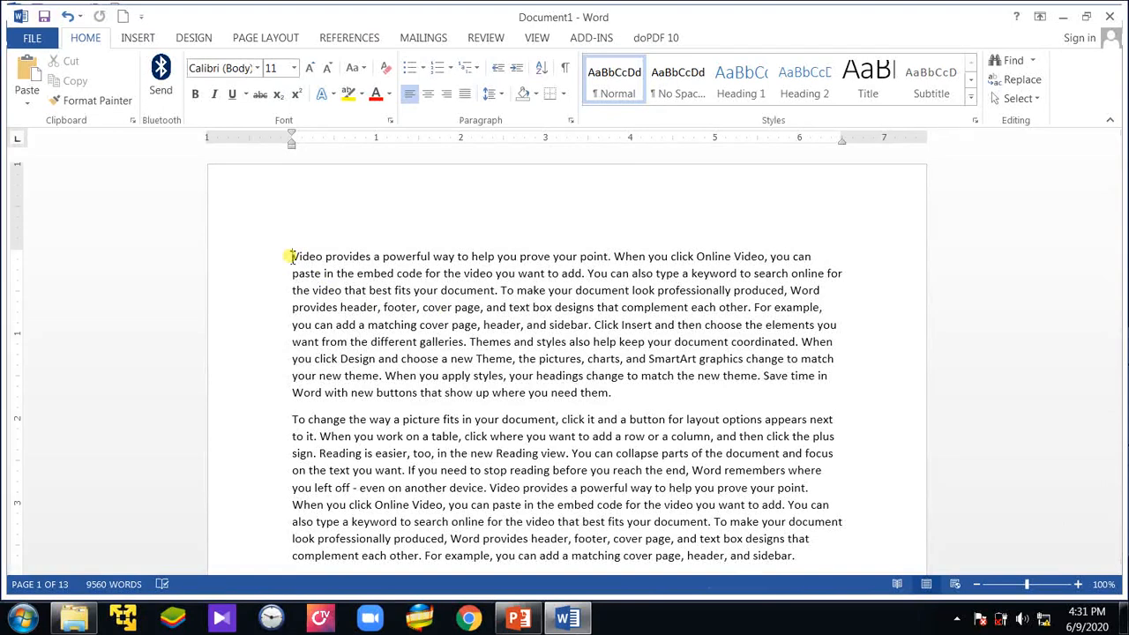
# - Add a "Chapter One" heading line above the document's first paragraph and start another line below it
pyautogui.press('Return')
pyautogui.click(299, 245)
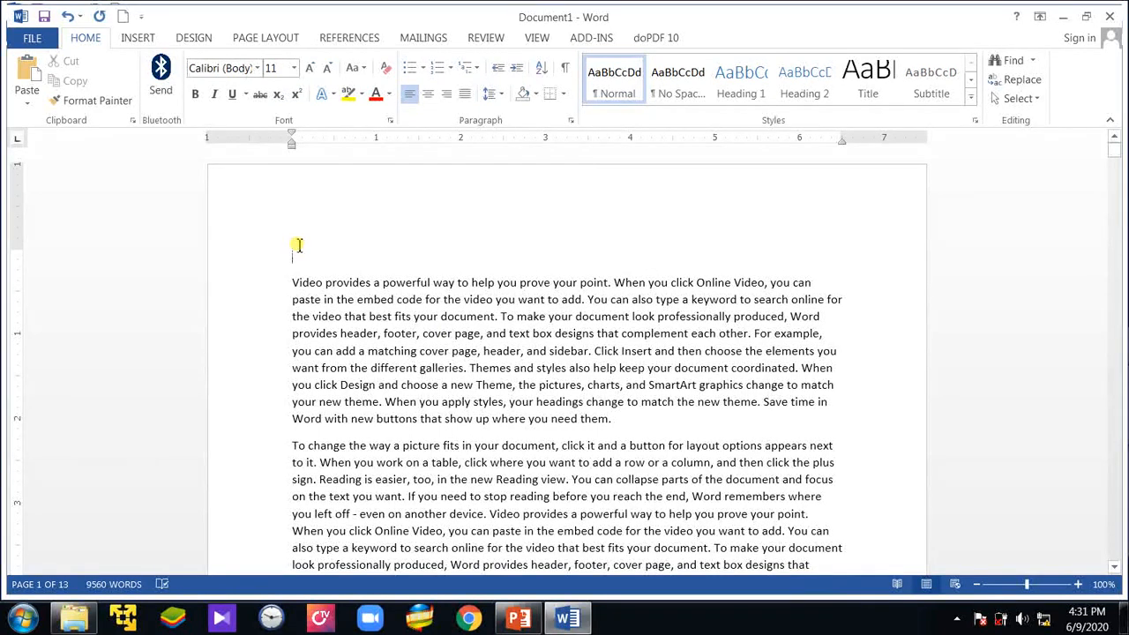
pyautogui.press('capslock')
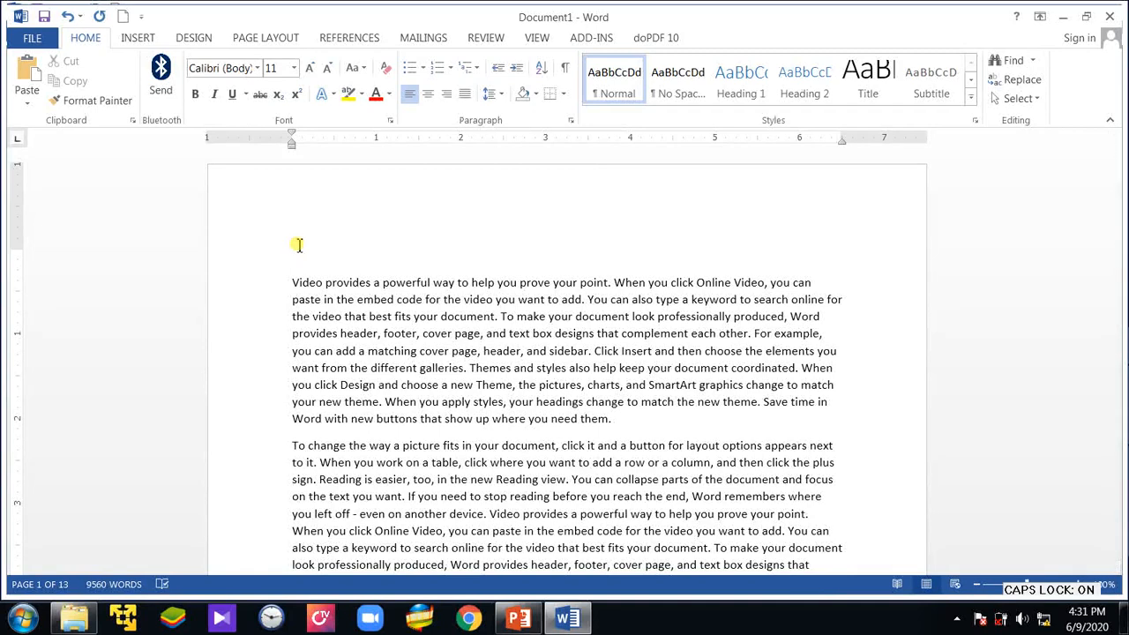
pyautogui.write('c')
pyautogui.press('BackSpace')
pyautogui.press('capslock')
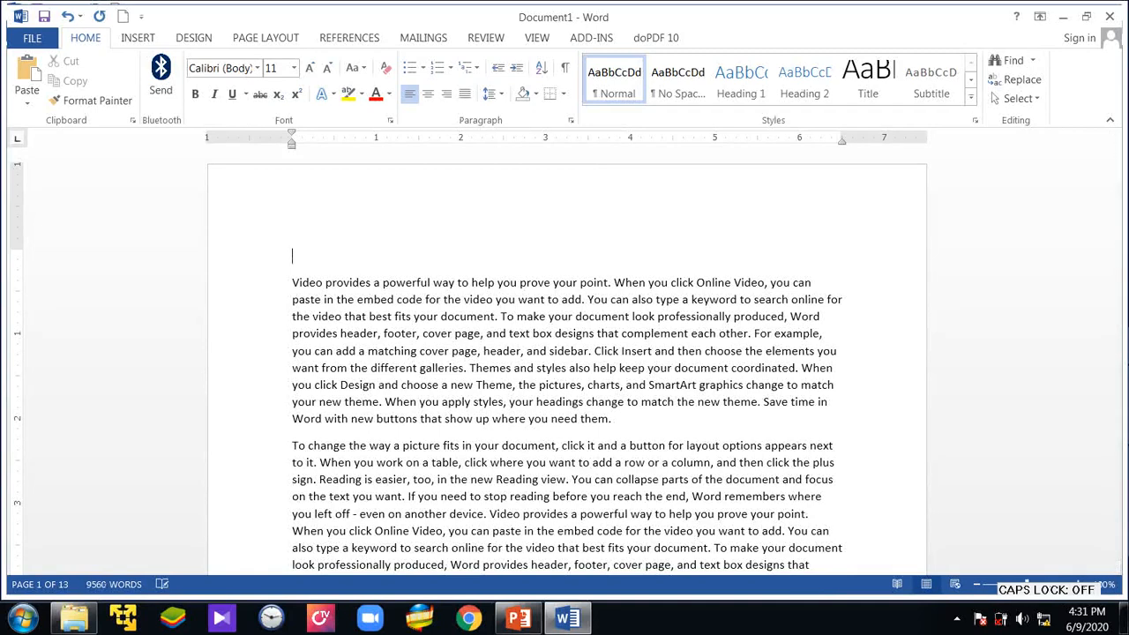
pyautogui.write('Chapter One')
pyautogui.press('Return')
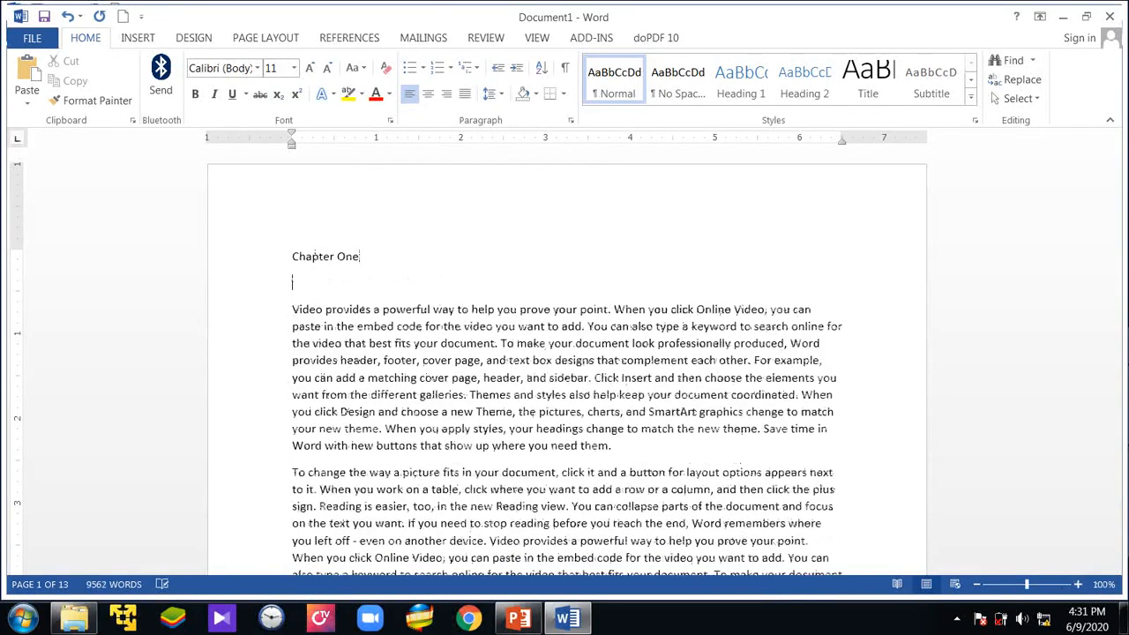
# - Enter the chapter title "Introduction to MS Word" under "Chapter One" and centre both heading lines
pyautogui.write('Introducti')
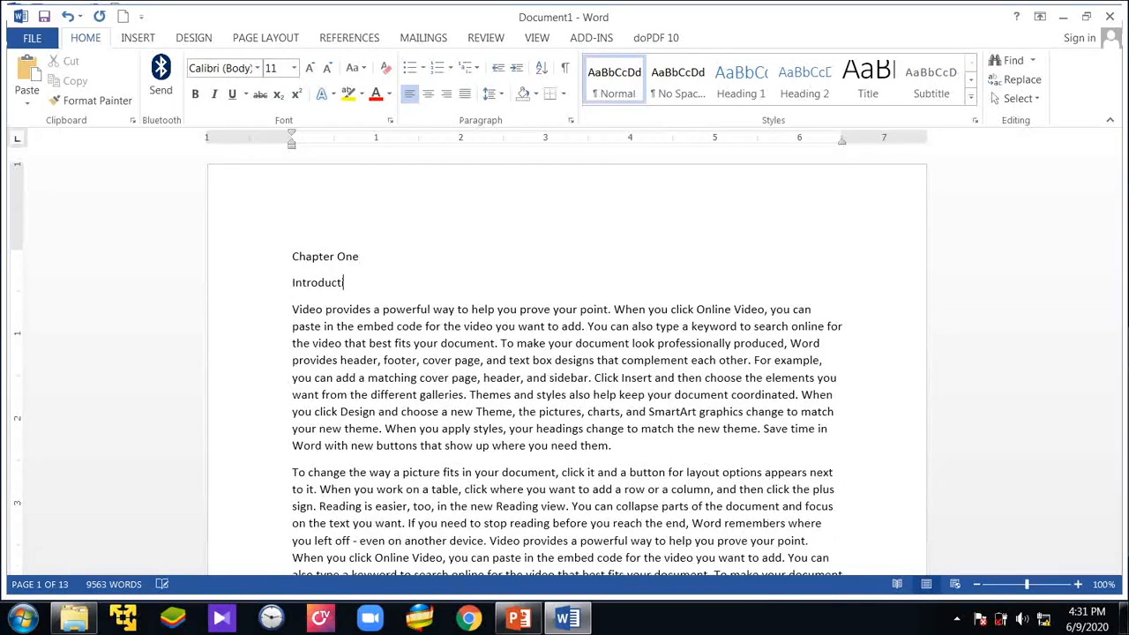
pyautogui.write('on to MS Word')
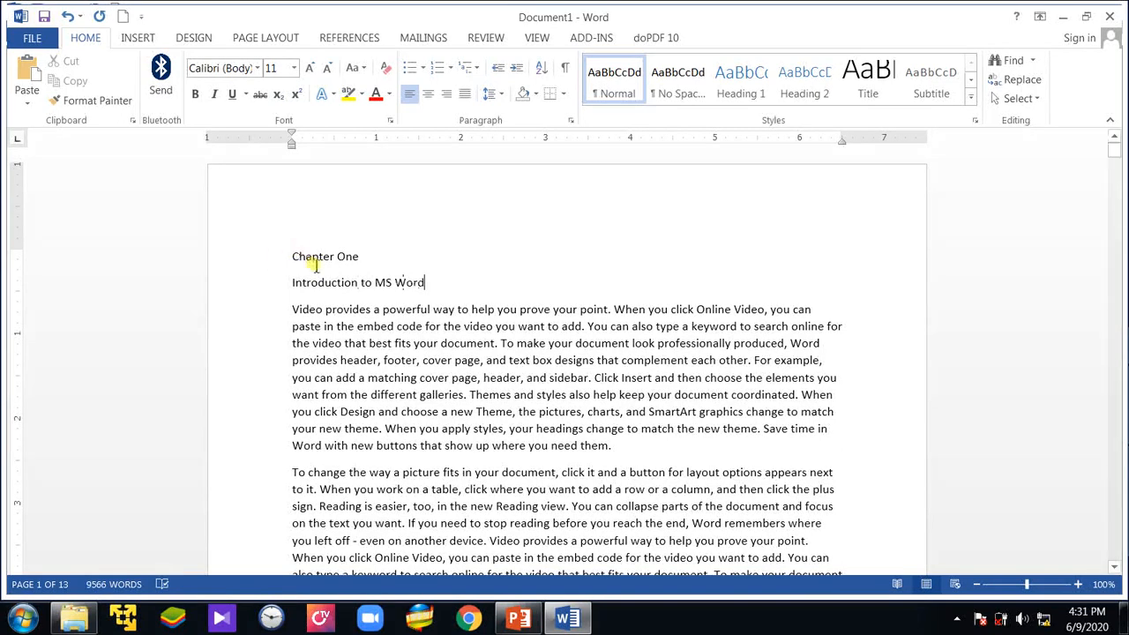
pyautogui.moveTo(439, 284); pyautogui.dragTo(298, 255)
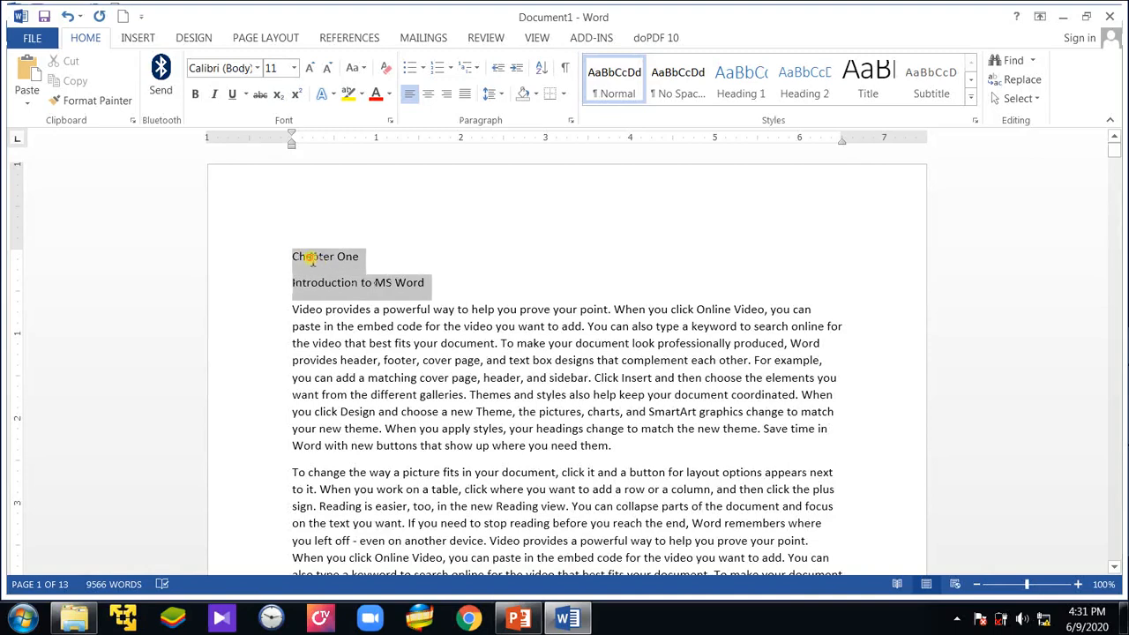
pyautogui.click(427, 94)
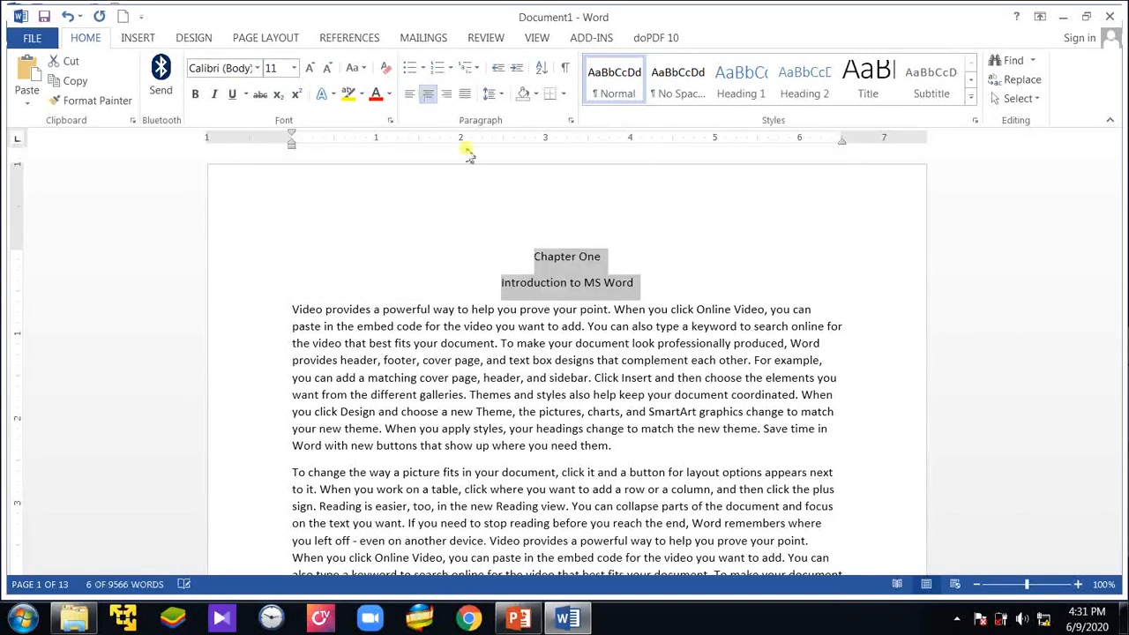
# - Insert a Next Page section break on page 5, before the paragraph starting "To change the way a picture fits"
pyautogui.scroll(-4, 604, 427)
pyautogui.scroll(-3, 604, 426)
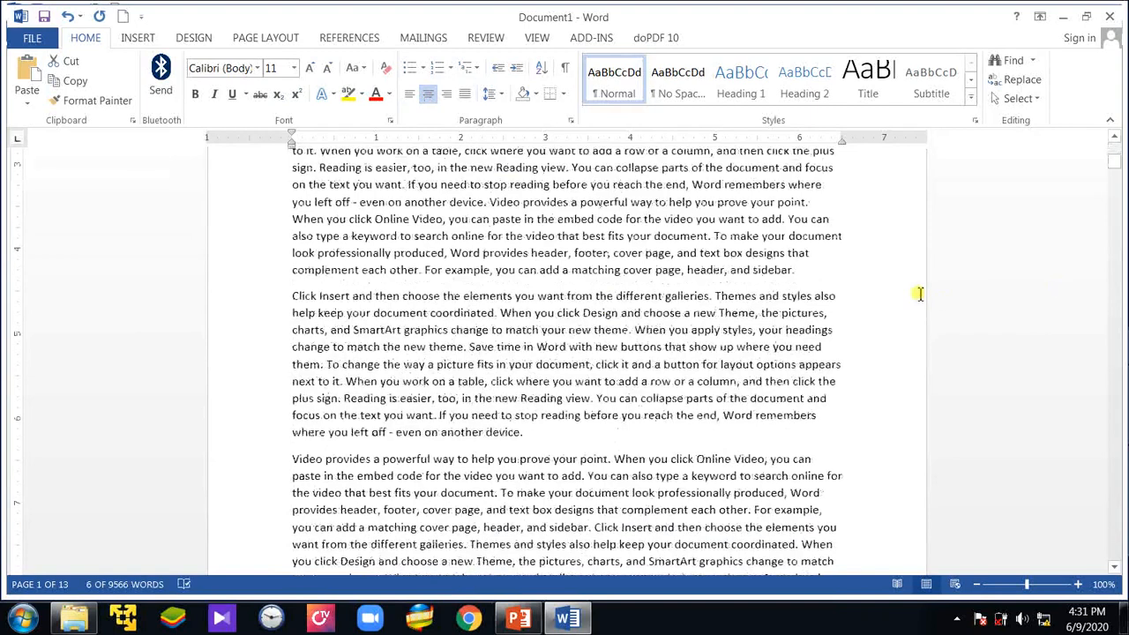
pyautogui.press('pagedown')
pyautogui.press('pagedown')
pyautogui.press('pagedown')
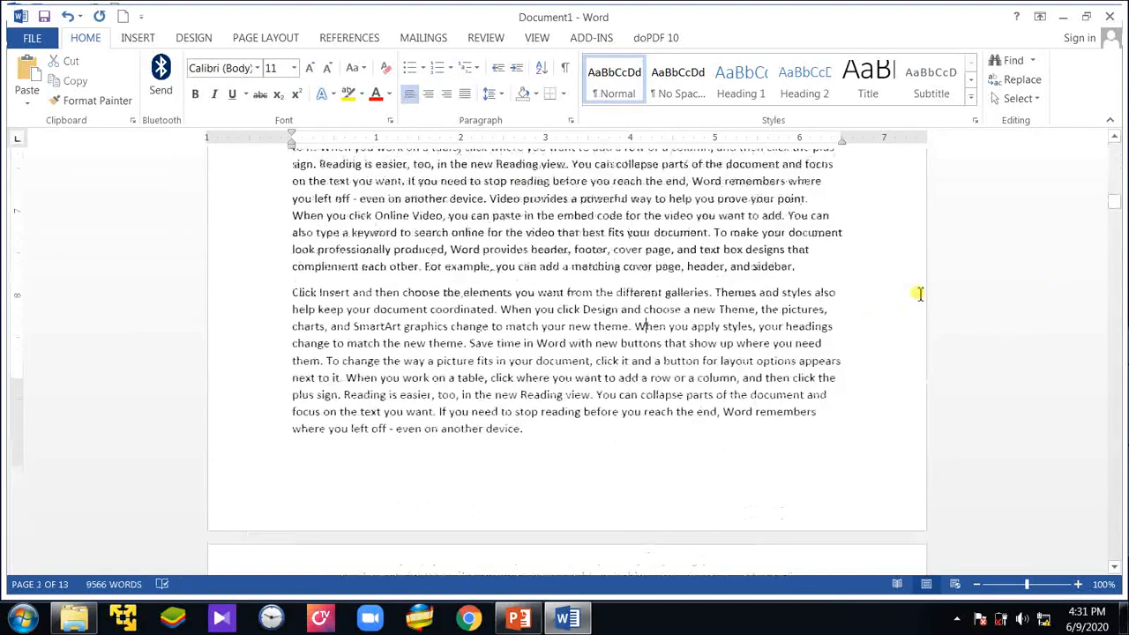
pyautogui.press('pagedown')
pyautogui.press('pagedown')
pyautogui.press('pagedown')
pyautogui.press('pagedown')
pyautogui.press('pagedown')
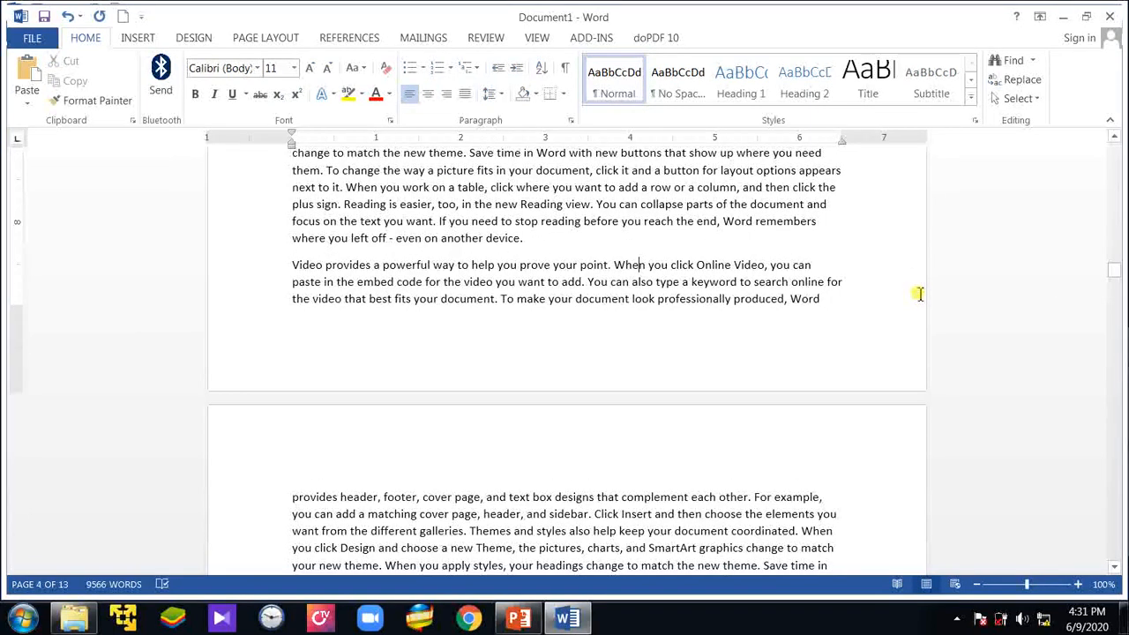
pyautogui.press('pagedown')
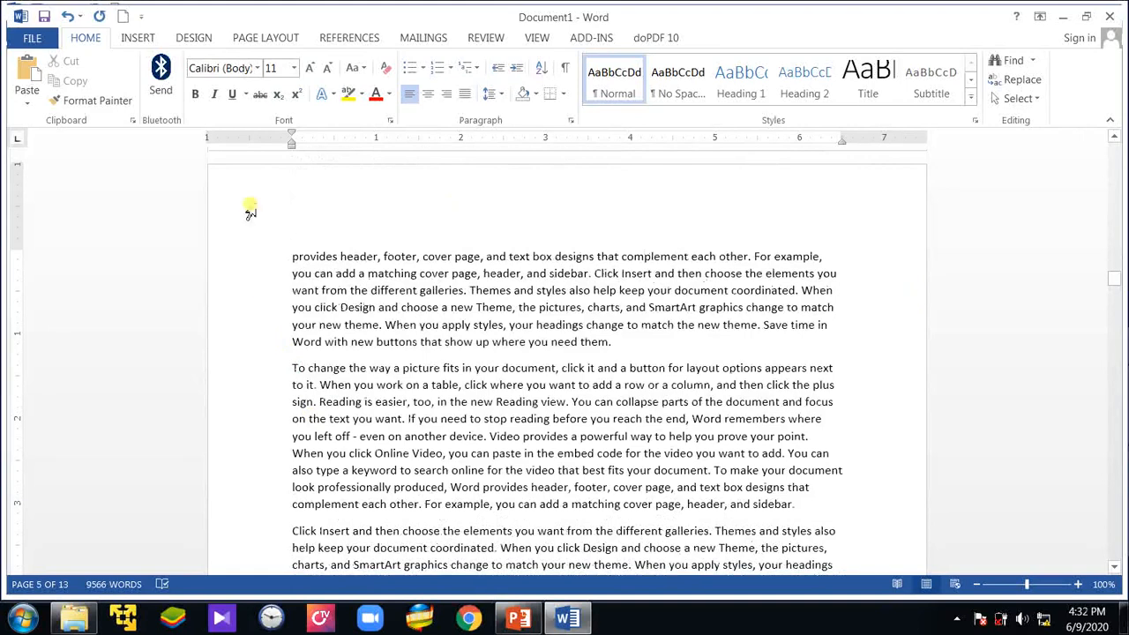
pyautogui.click(265, 38)
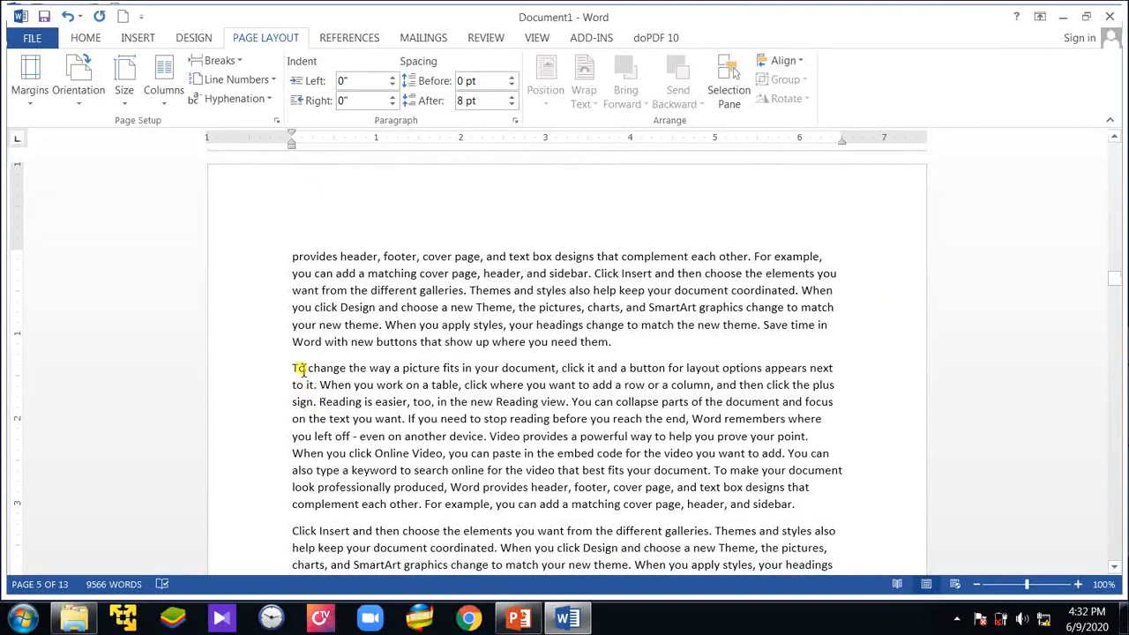
pyautogui.click(240, 64)
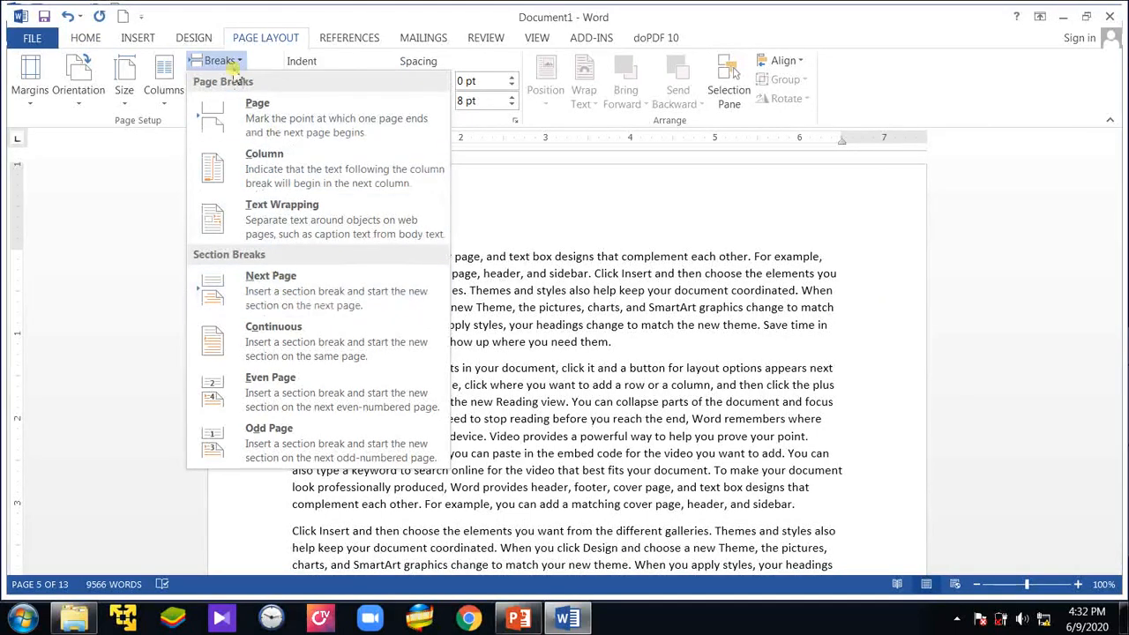
pyautogui.click(271, 44)
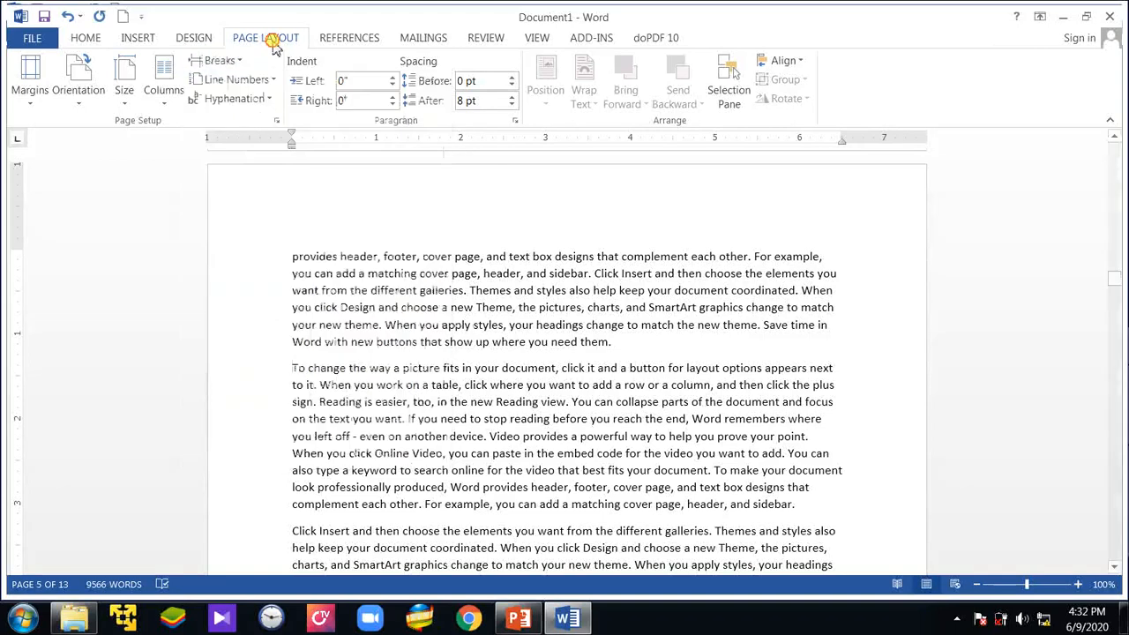
pyautogui.click(222, 61)
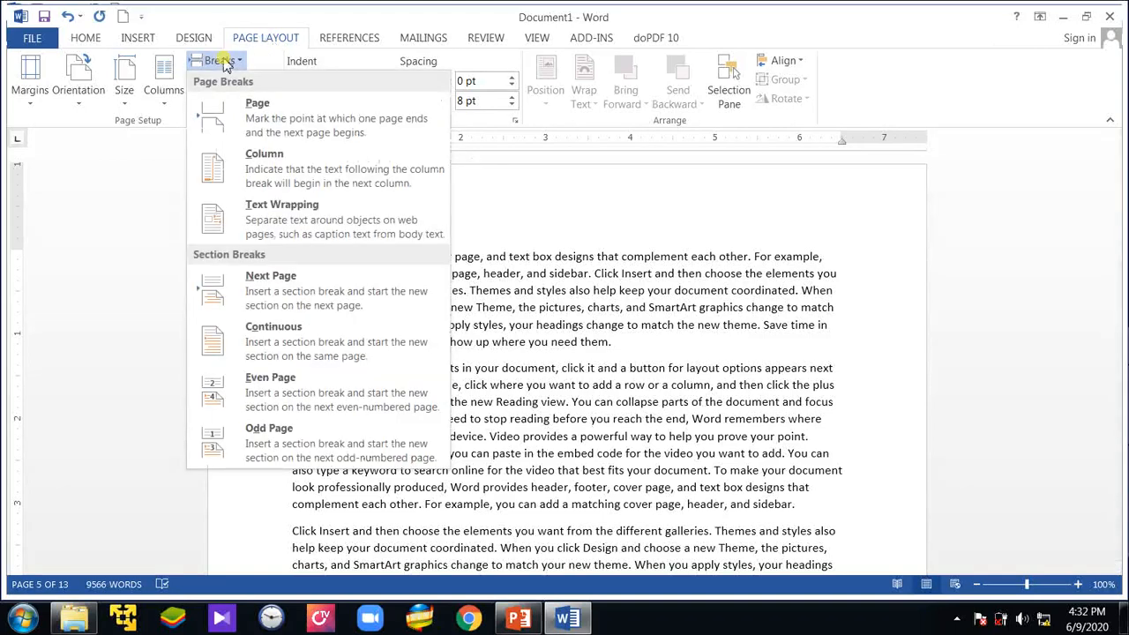
pyautogui.click(290, 299)
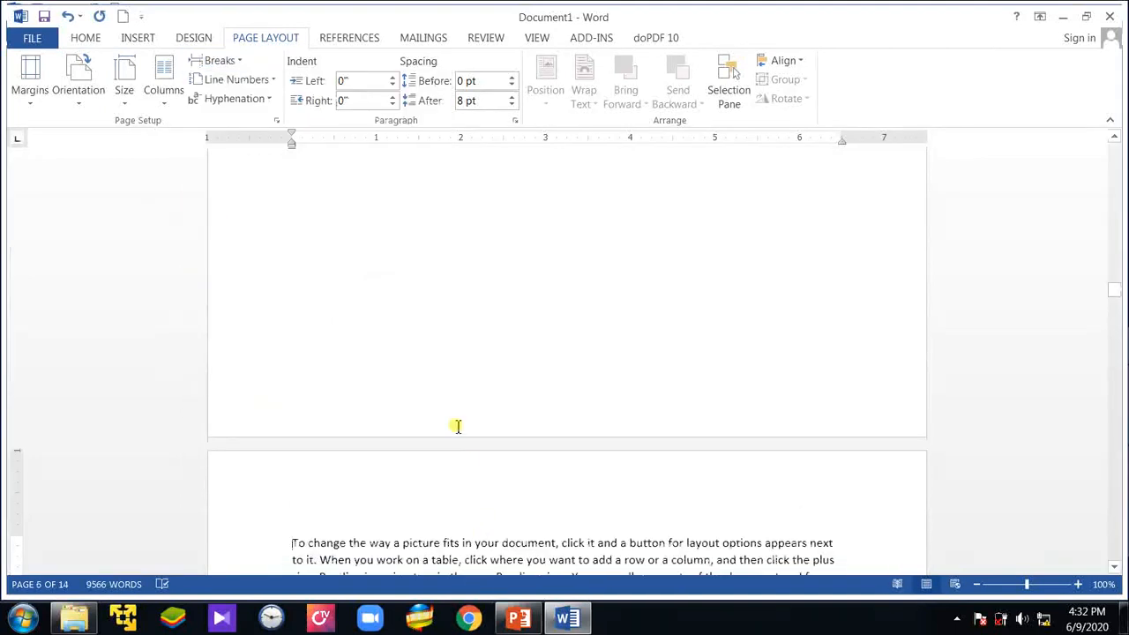
# - Add a "Chapter Two" heading line at the start of the new section on page 6, followed by an empty line
pyautogui.press('Return')
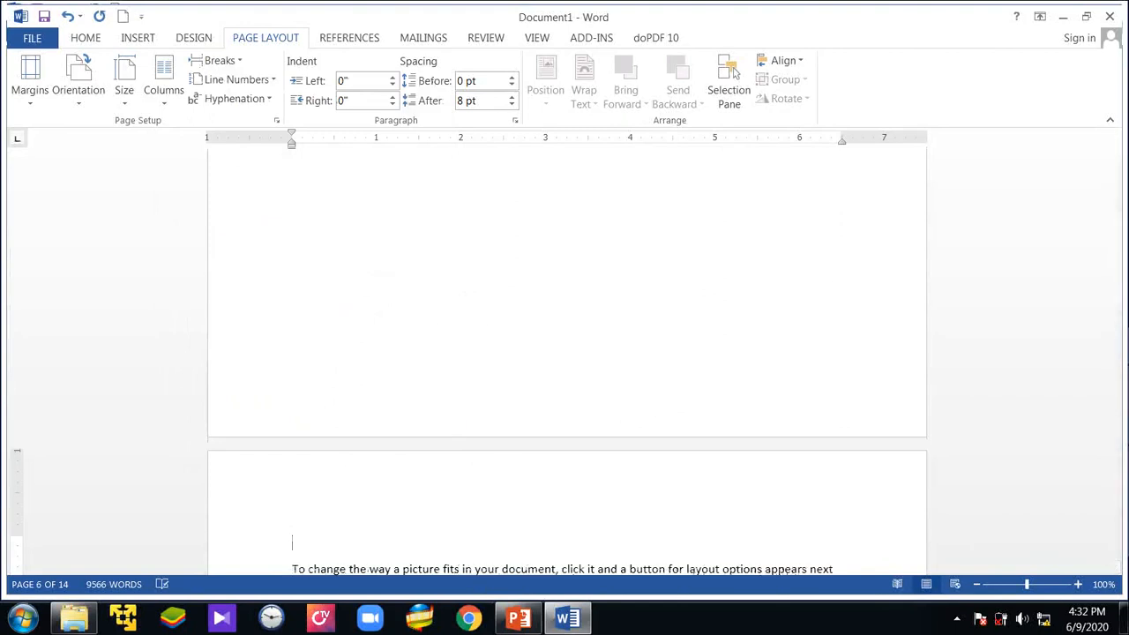
pyautogui.write('Chapter Two')
pyautogui.press('Return')
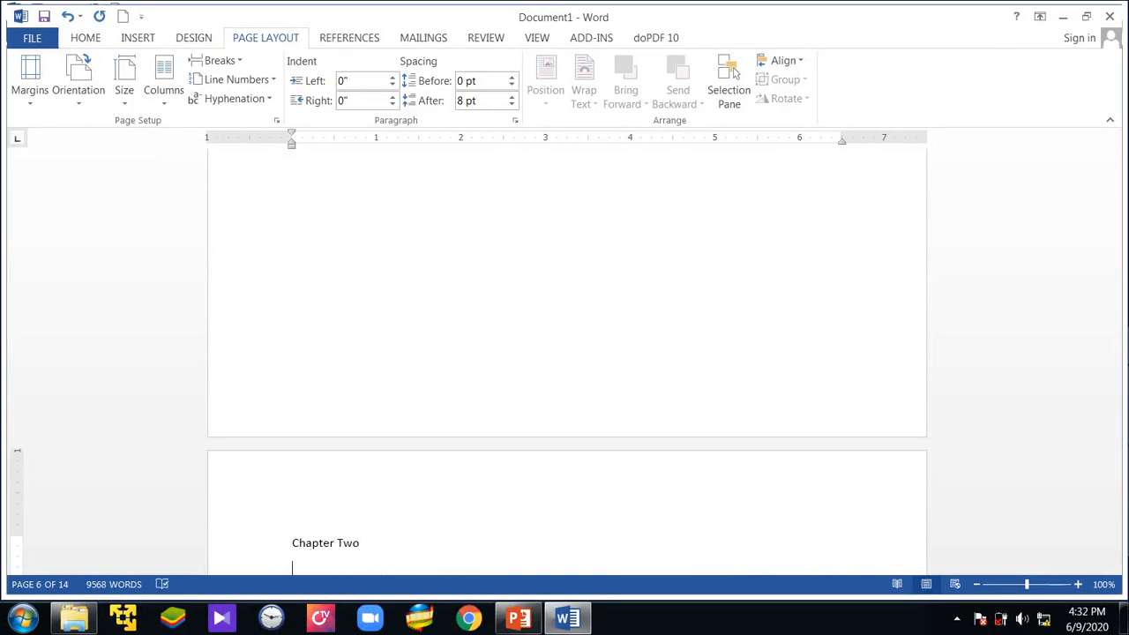
# - Enter the chapter title "Editing MS Word Documents" under "Chapter Two" and centre both heading lines
pyautogui.scroll(-5, 433, 431)
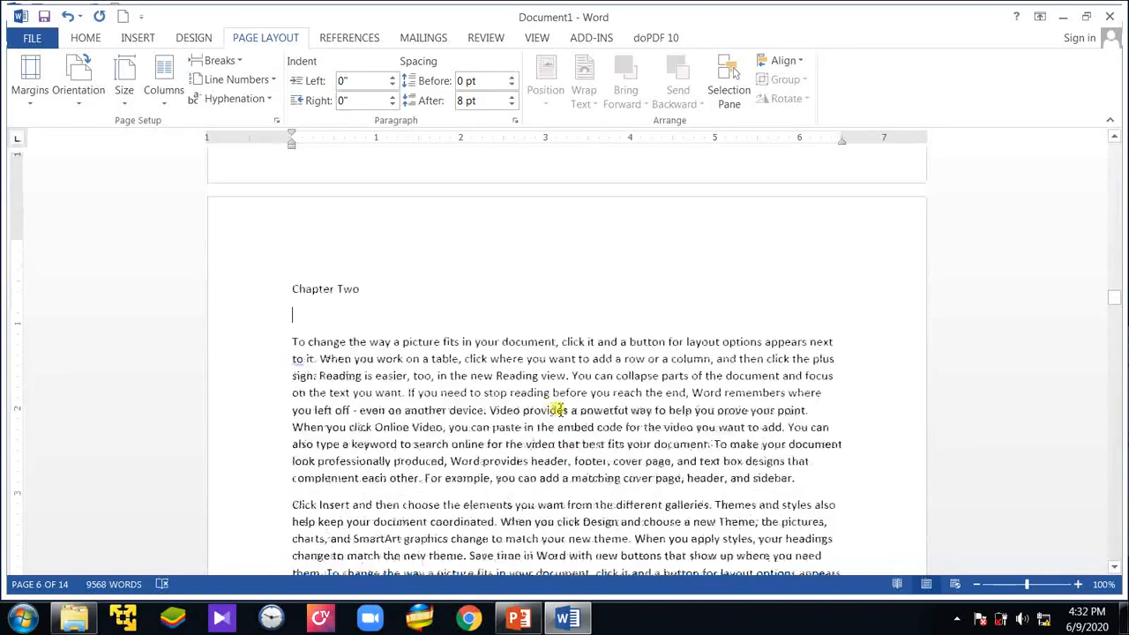
pyautogui.scroll(-1, 557, 410)
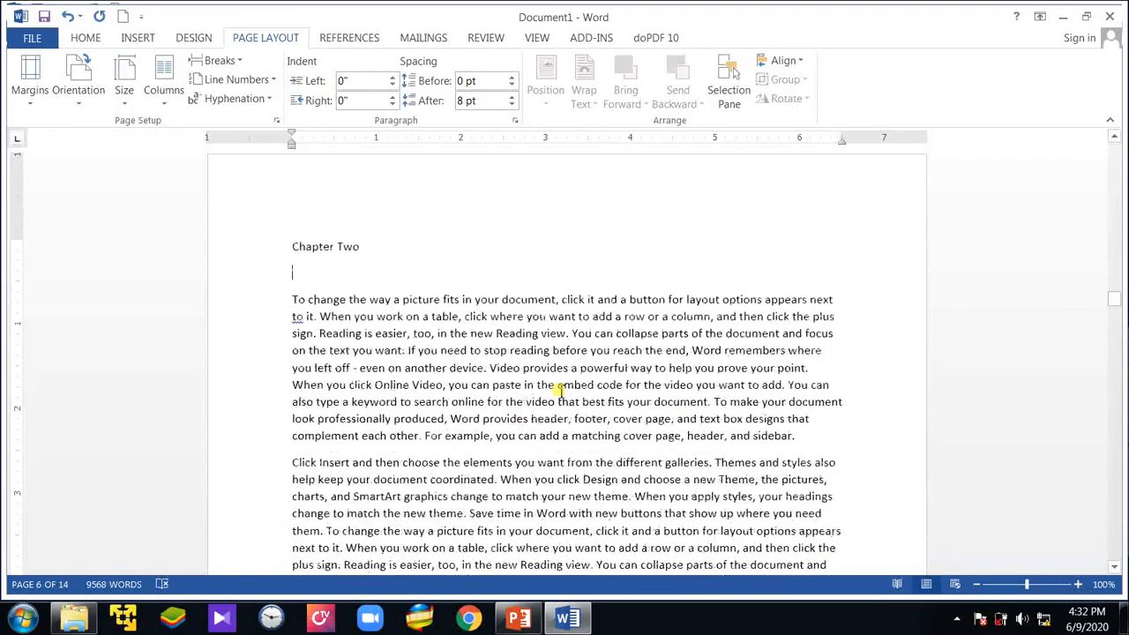
pyautogui.write('Edit')
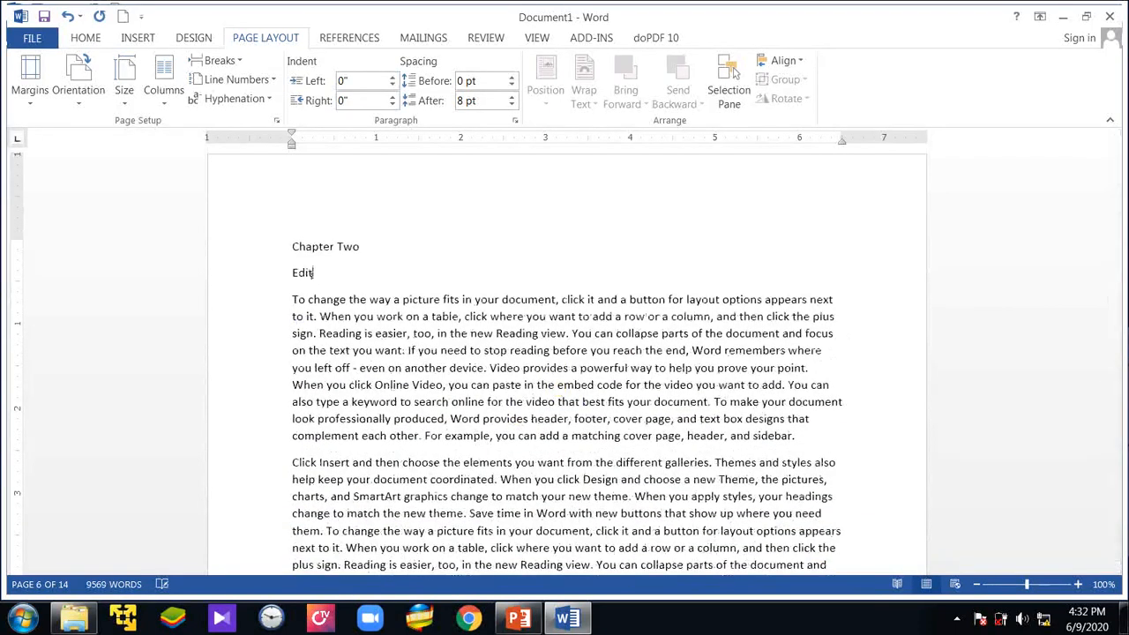
pyautogui.write('ing MS Word Document')
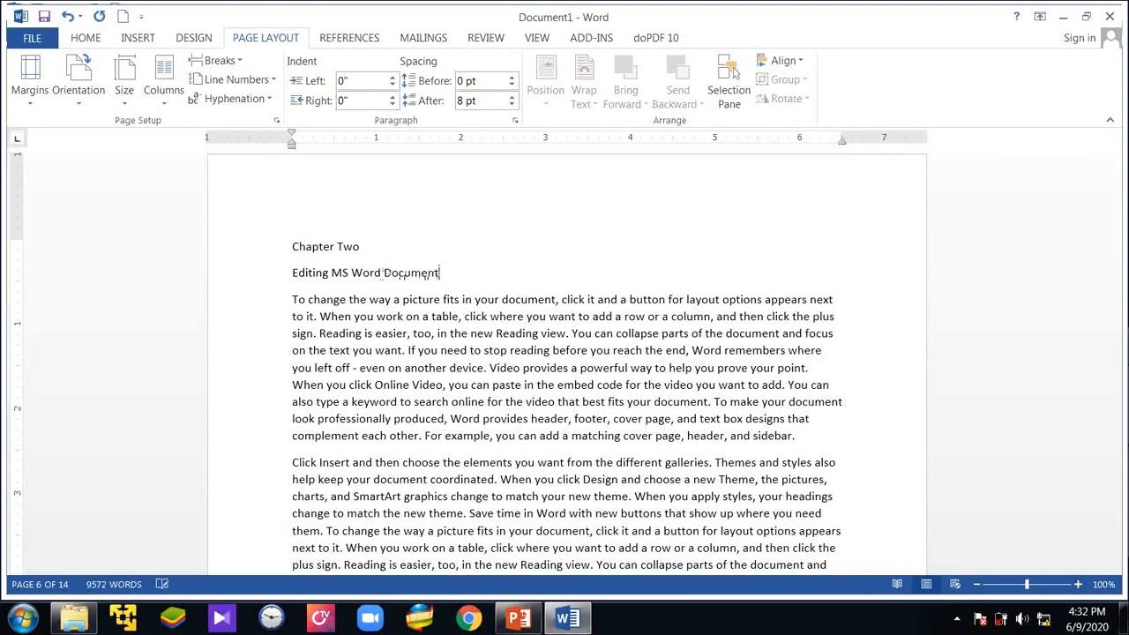
pyautogui.write('s')
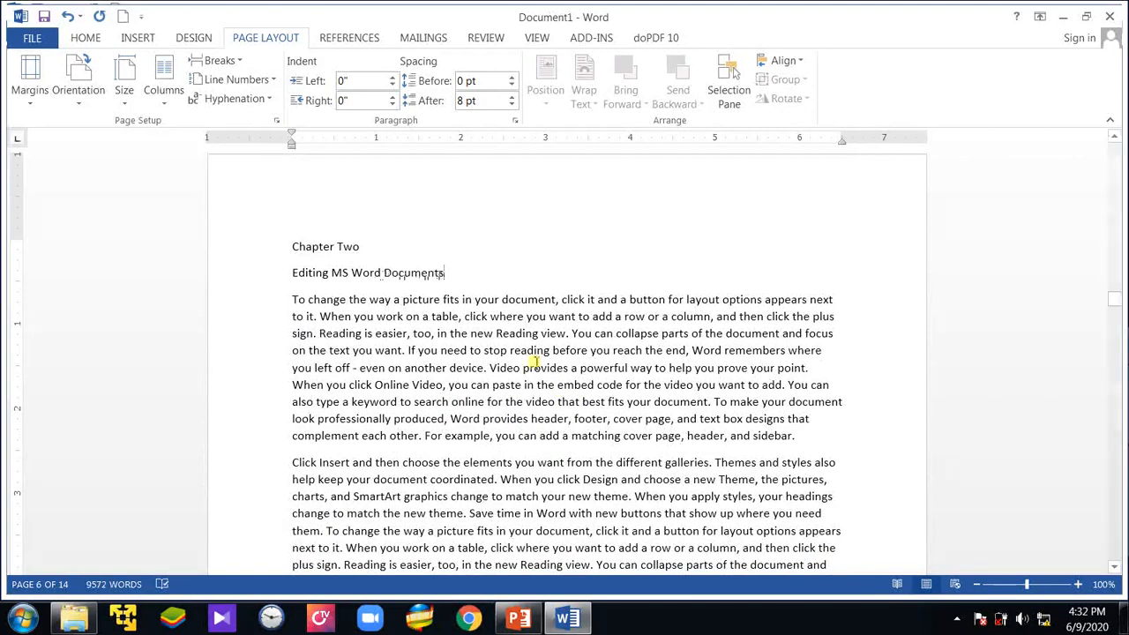
pyautogui.moveTo(451, 276); pyautogui.dragTo(265, 250)
pyautogui.hotkey('ctrl', 'e')
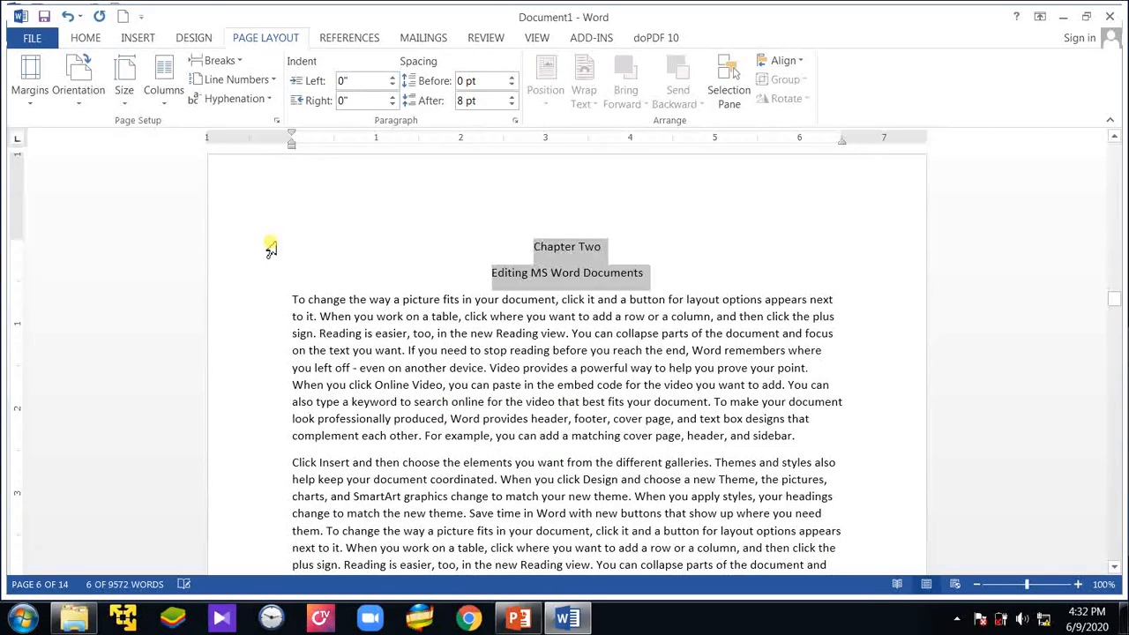
# - Insert a Next Page section break on page 9, before the paragraph starting "Video provides a powerful way"
pyautogui.scroll(-3, 742, 437)
pyautogui.scroll(-4, 758, 421)
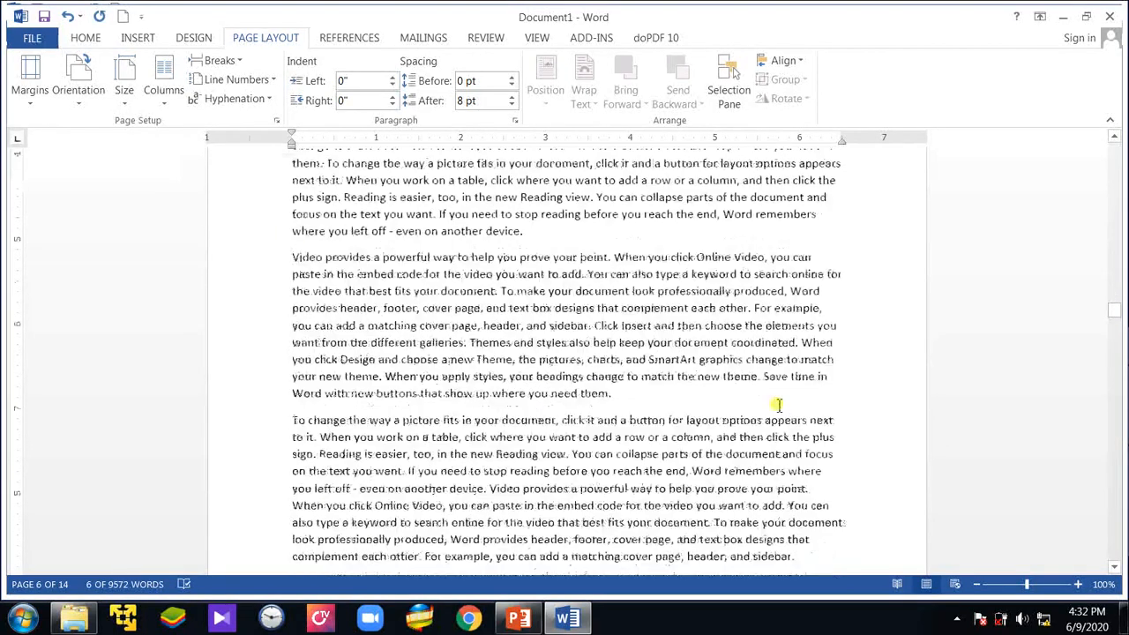
pyautogui.scroll(-1, 778, 404)
pyautogui.click(772, 344)
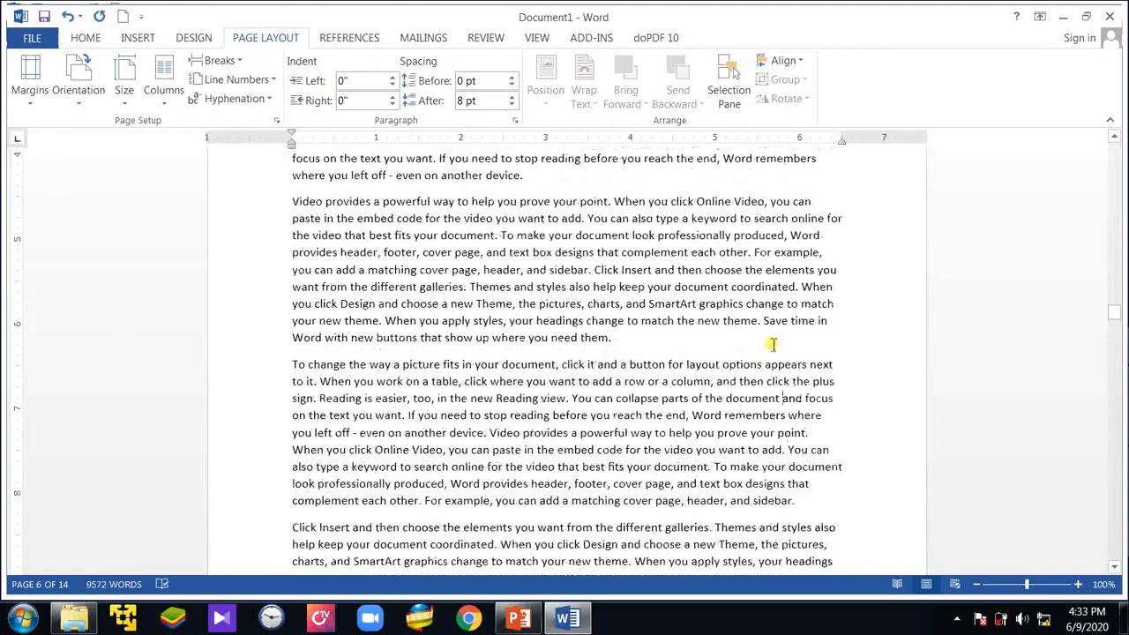
pyautogui.scroll(-3, 772, 344)
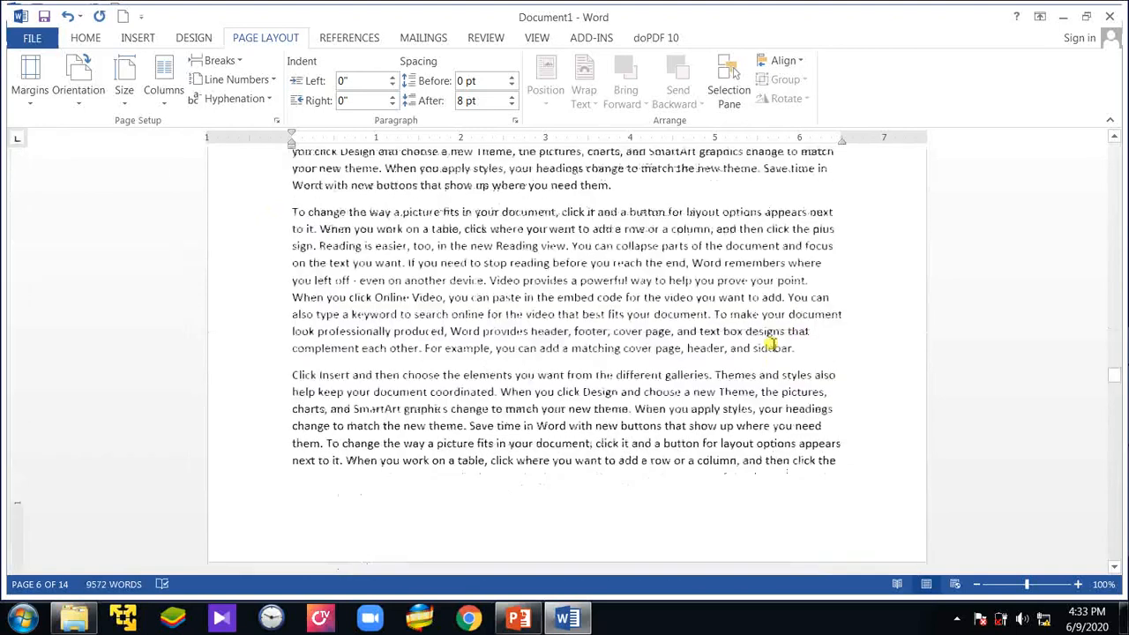
pyautogui.scroll(-2, 771, 344)
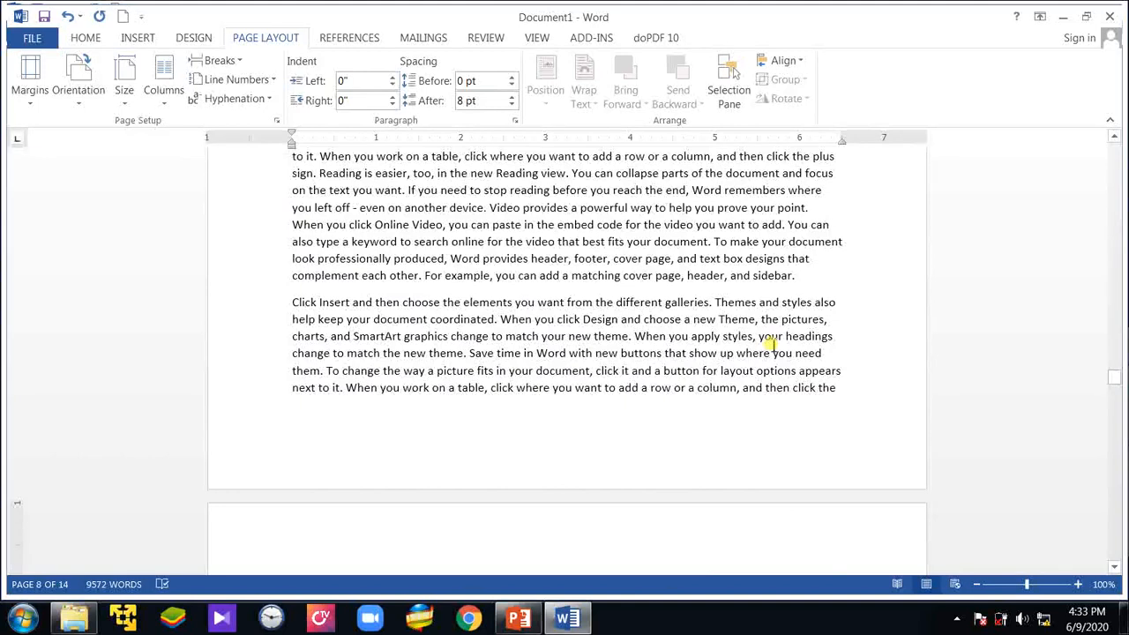
pyautogui.scroll(-5, 771, 344)
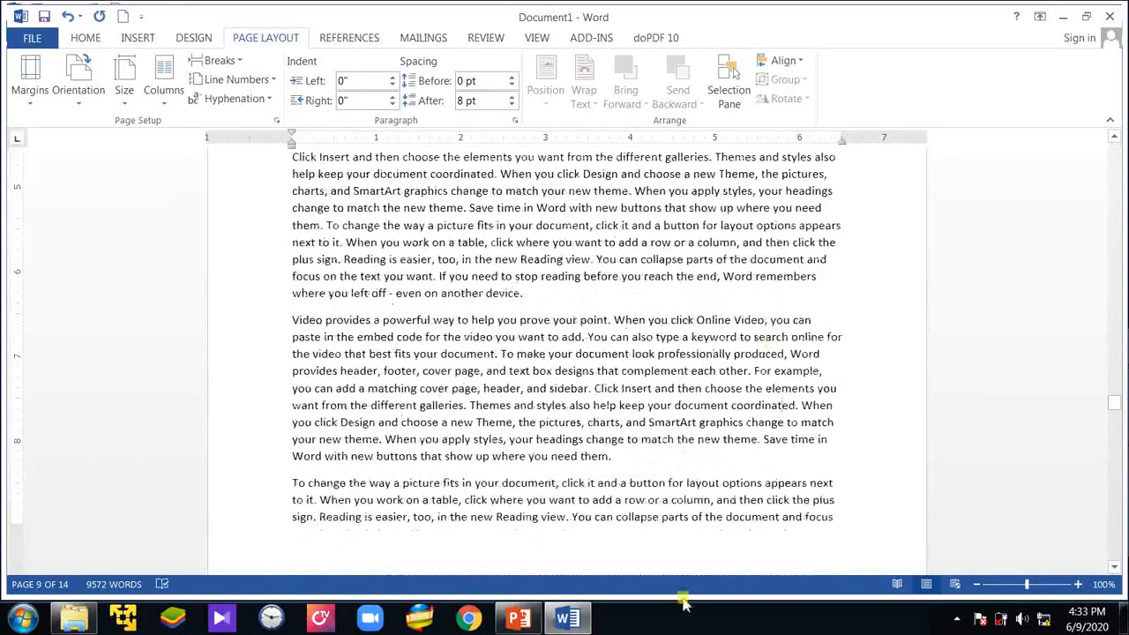
pyautogui.click(289, 323)
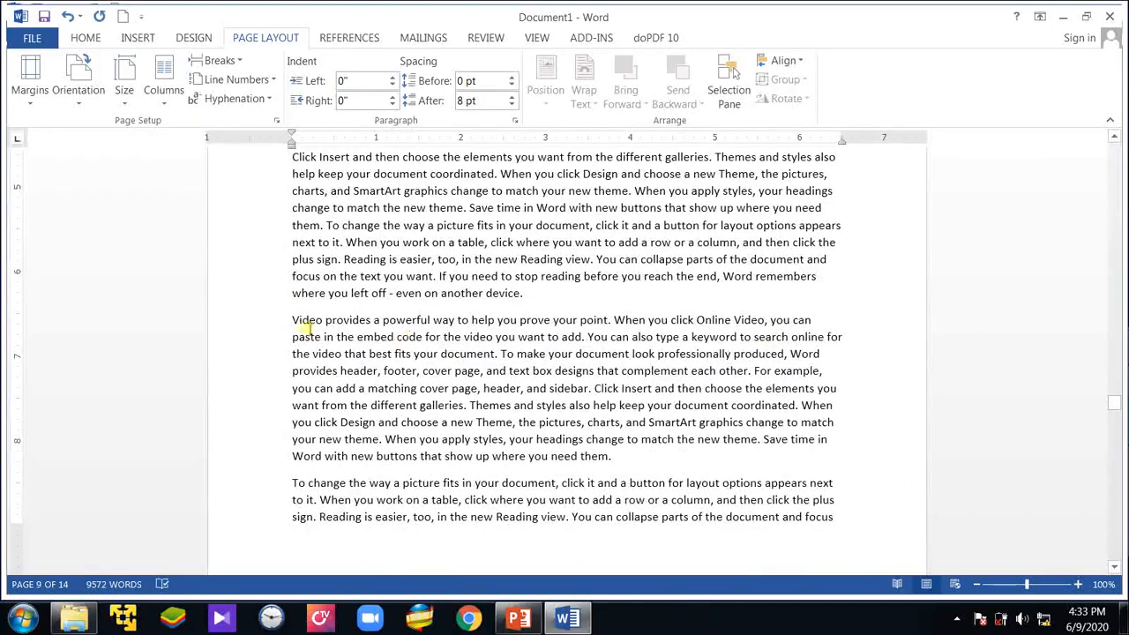
pyautogui.click(216, 61)
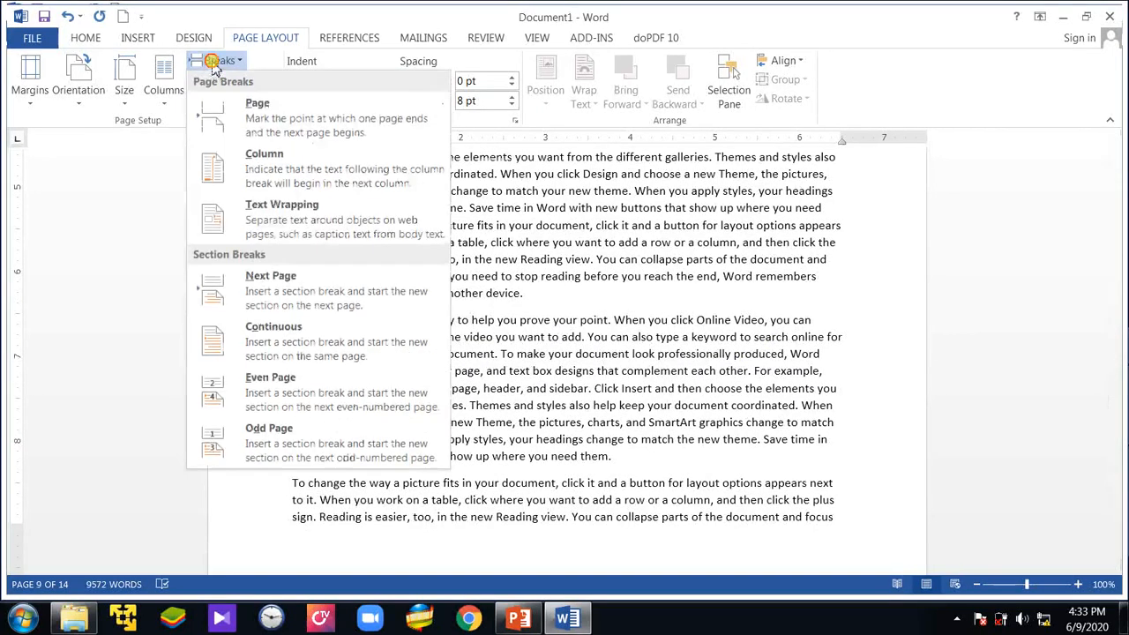
pyautogui.click(273, 285)
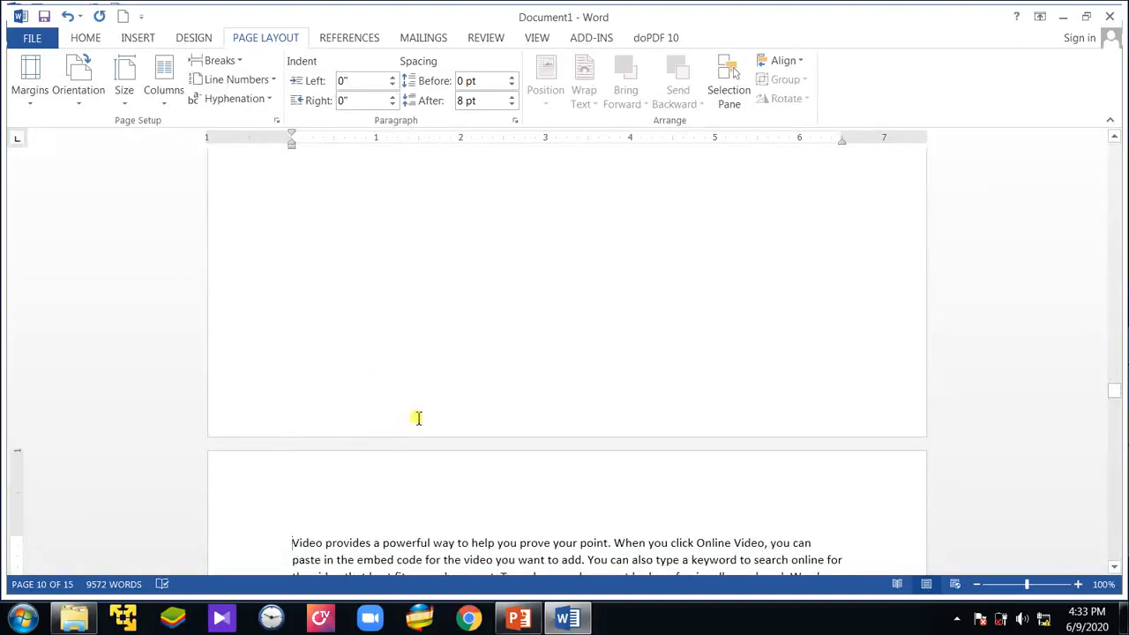
pyautogui.scroll(1, 418, 418)
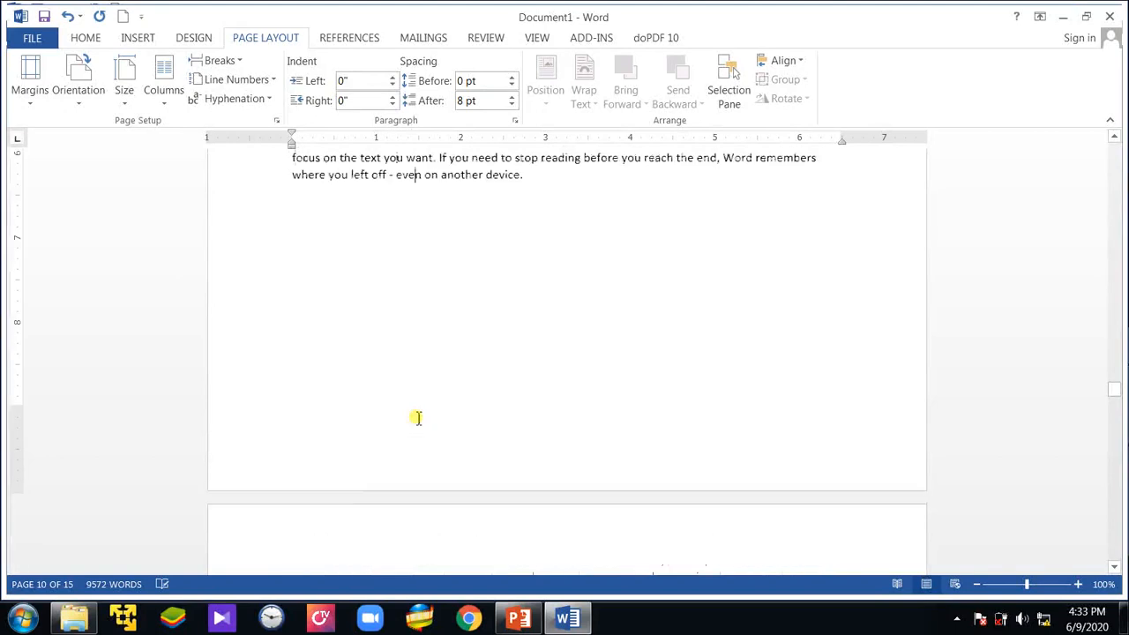
pyautogui.scroll(4, 418, 417)
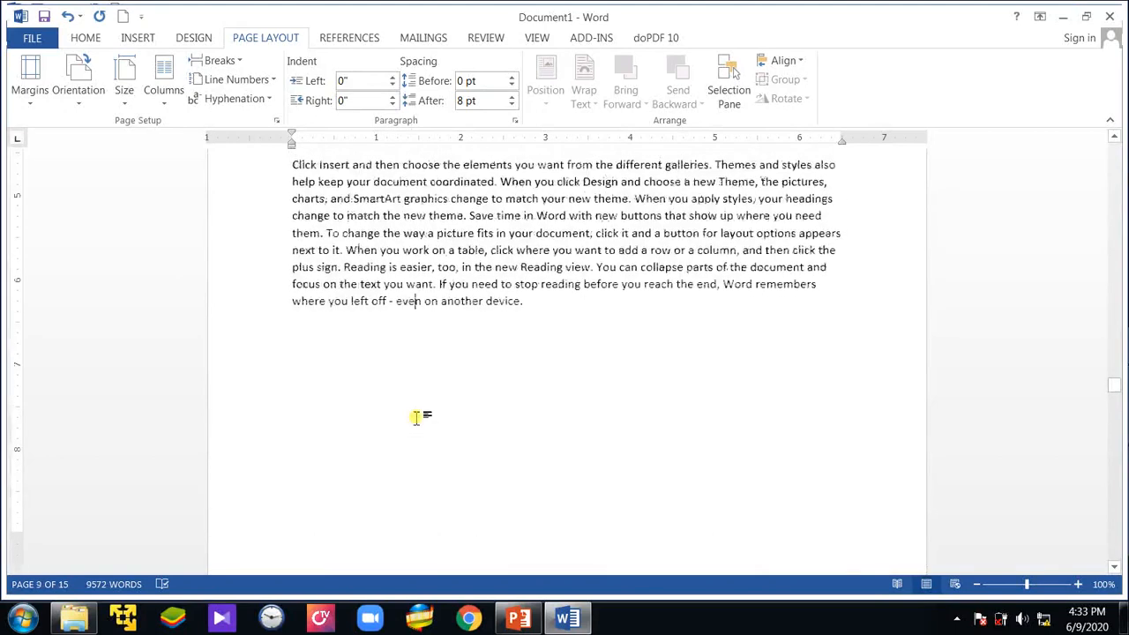
# - Add a "Chapter Three" heading line at the start of the new section on page 10
pyautogui.scroll(-5, 416, 416)
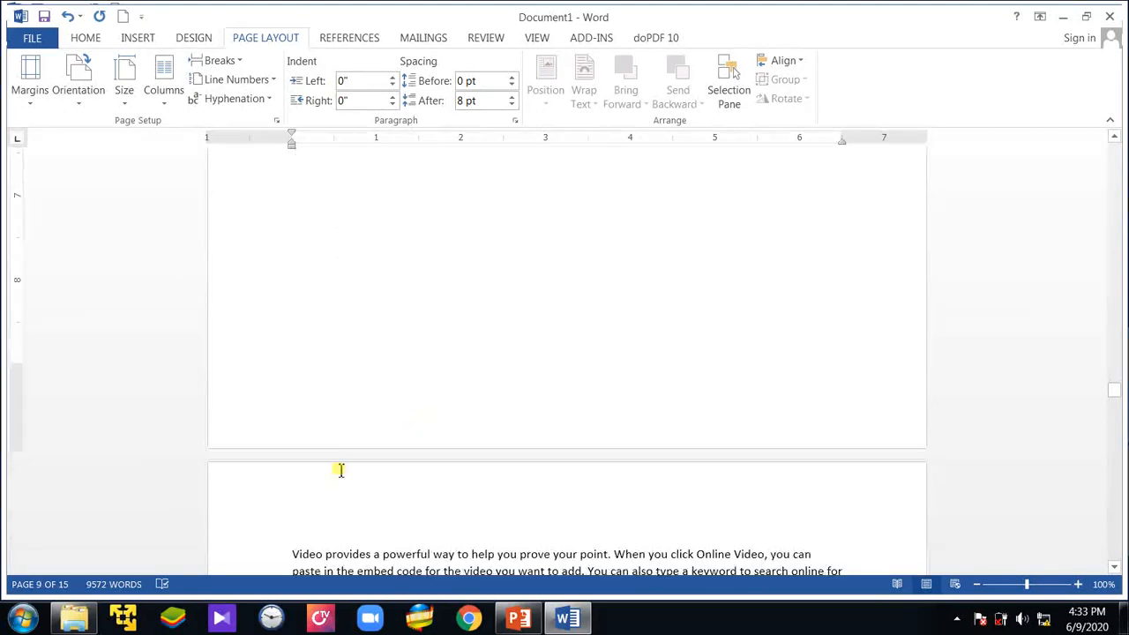
pyautogui.click(296, 549)
pyautogui.press('Return')
pyautogui.press('Return')
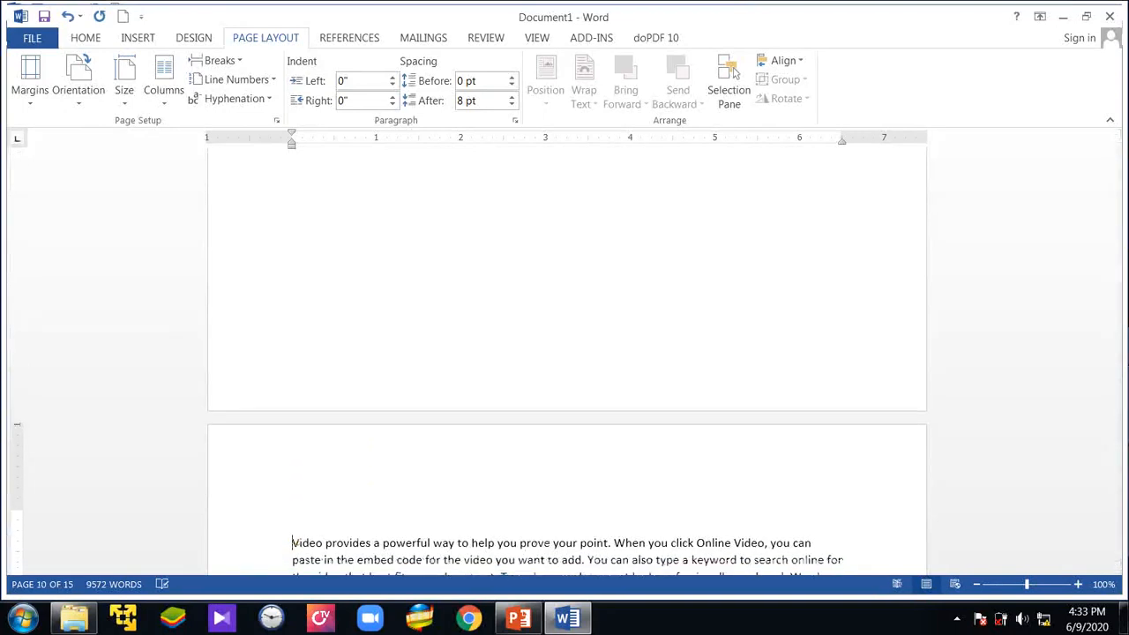
pyautogui.press('Up')
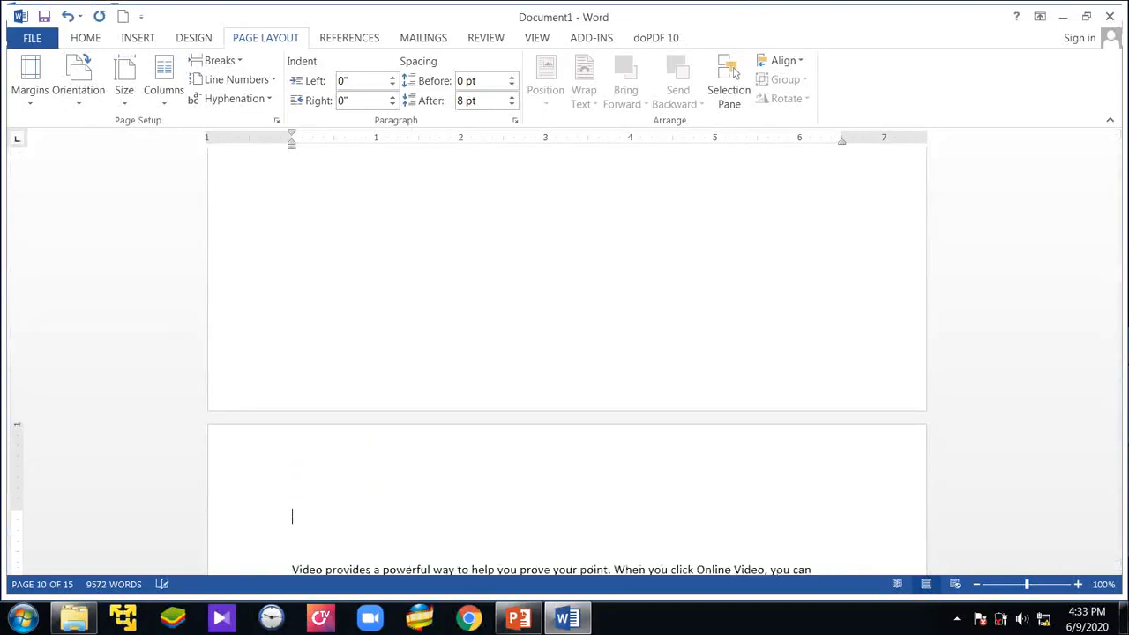
pyautogui.write('Chapter Three')
pyautogui.press('Return')
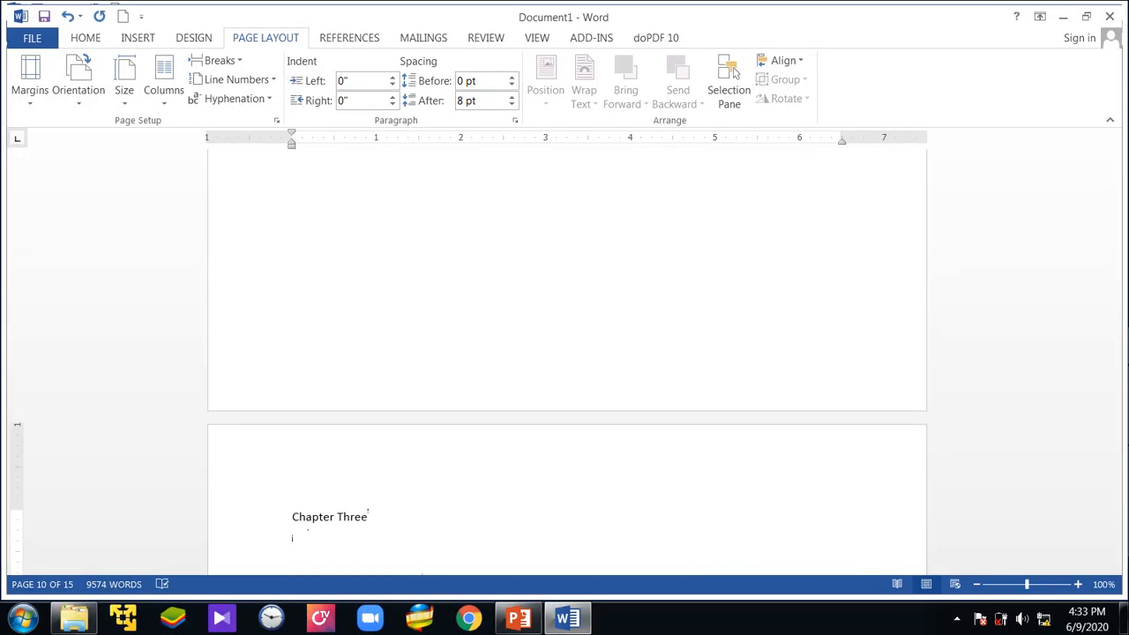
# - Enter the chapter title "Formatting MS Word Documents" under "Chapter Three" and centre both heading lines
pyautogui.write('Formatting MS Word Docum')
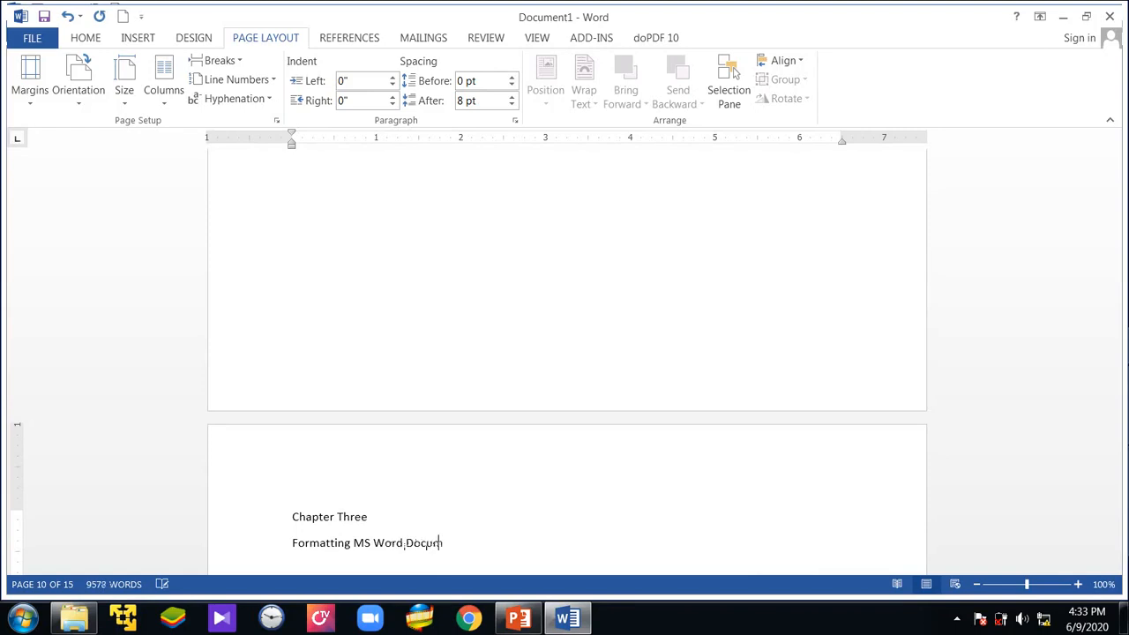
pyautogui.write('ents')
pyautogui.press('Delete')
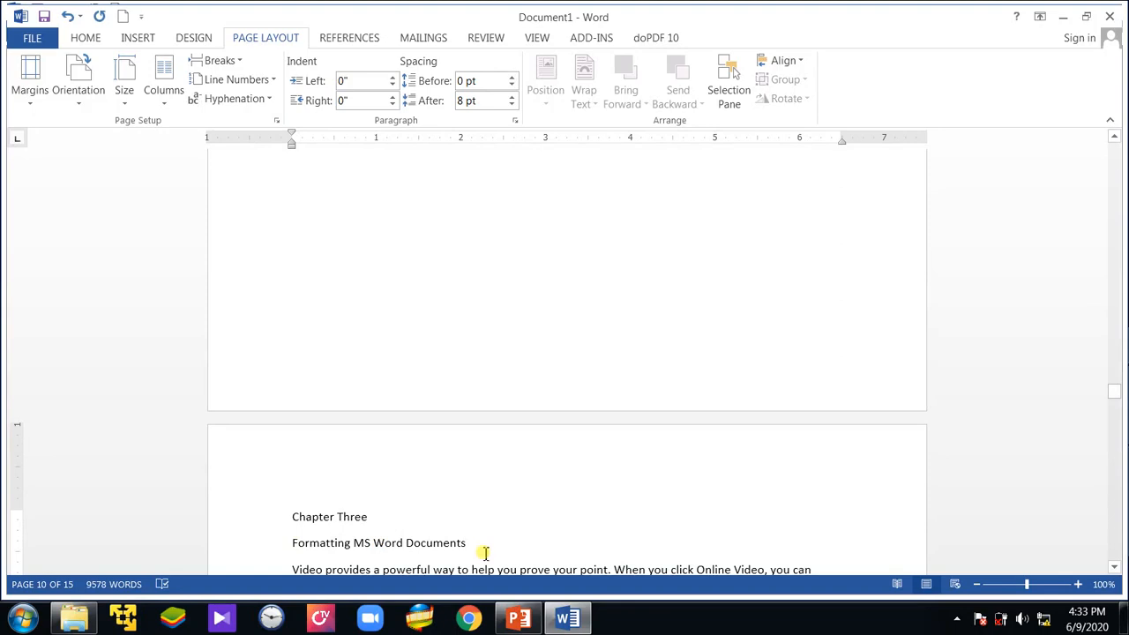
pyautogui.moveTo(481, 542); pyautogui.dragTo(306, 525)
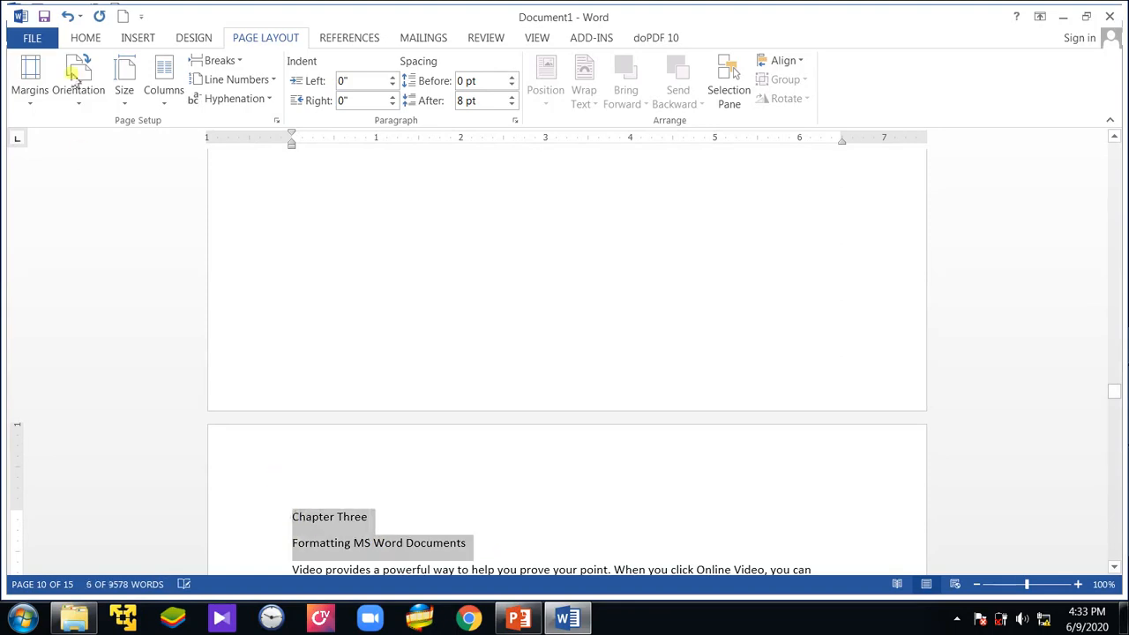
pyautogui.click(85, 38)
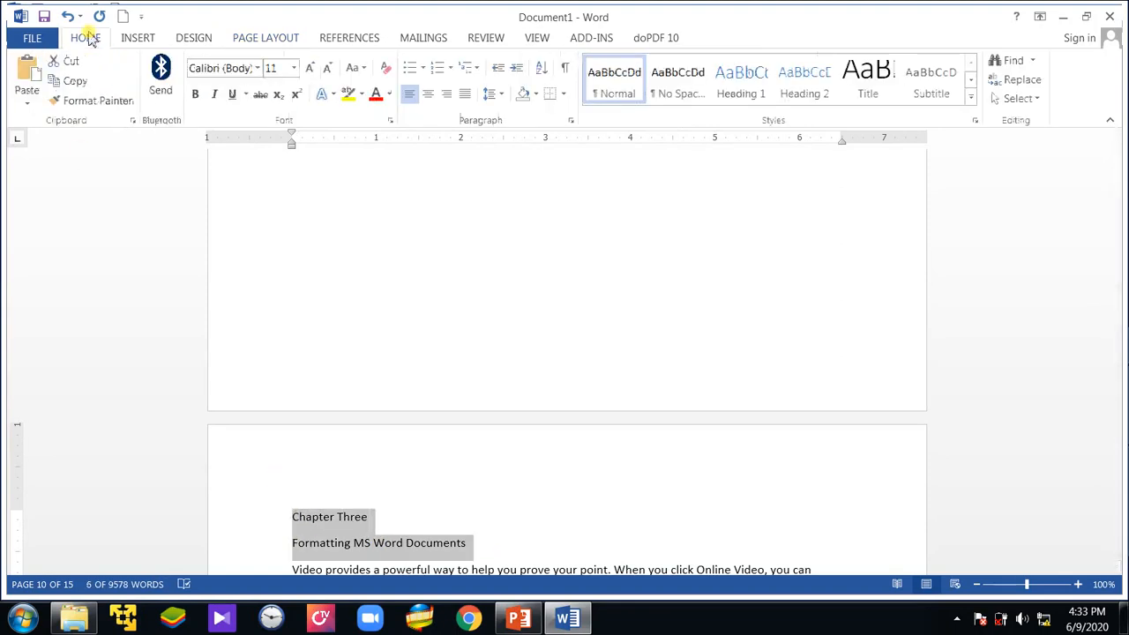
pyautogui.click(427, 93)
# - Insert a Next Page section break on page 12, before the paragraph starting "Click Insert and then choose the elements"
pyautogui.scroll(-7, 635, 512)
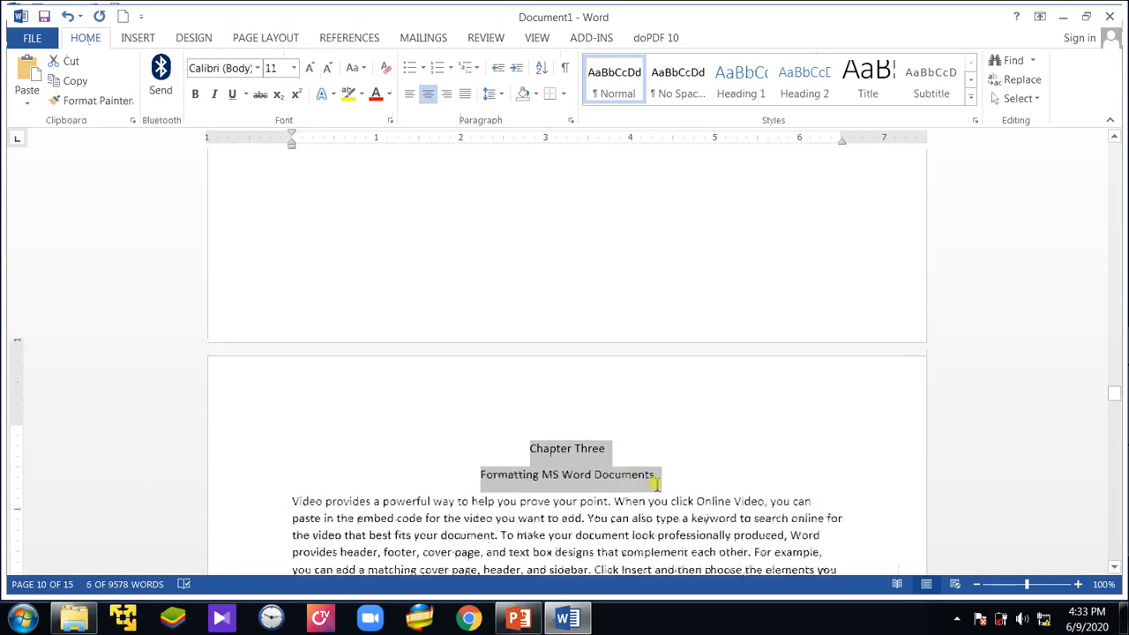
pyautogui.scroll(-5, 696, 441)
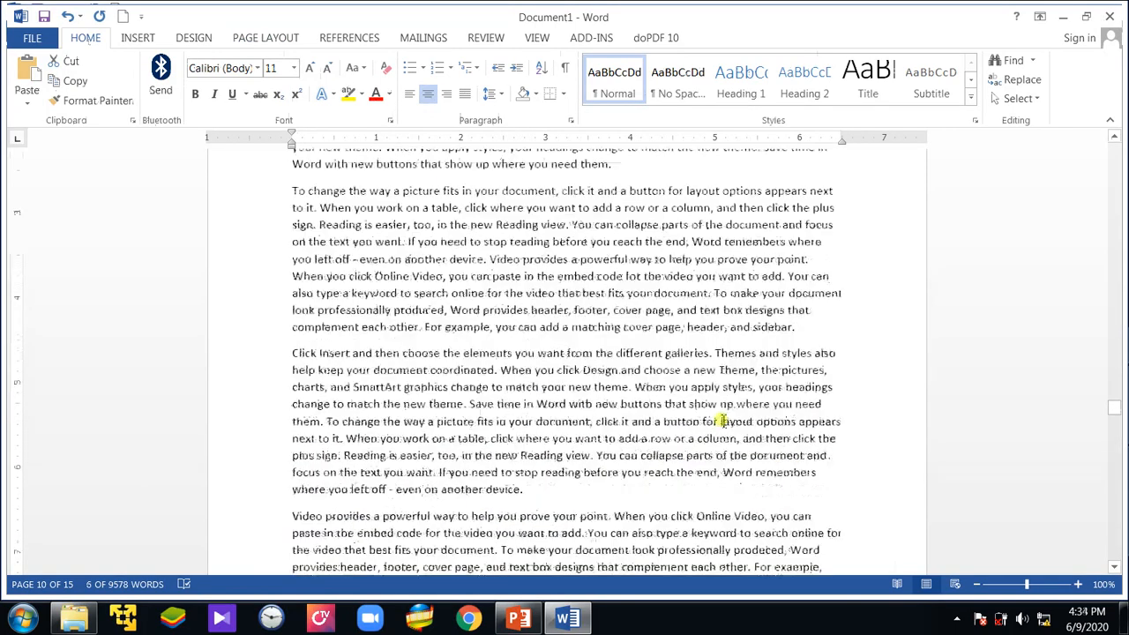
pyautogui.click(721, 392)
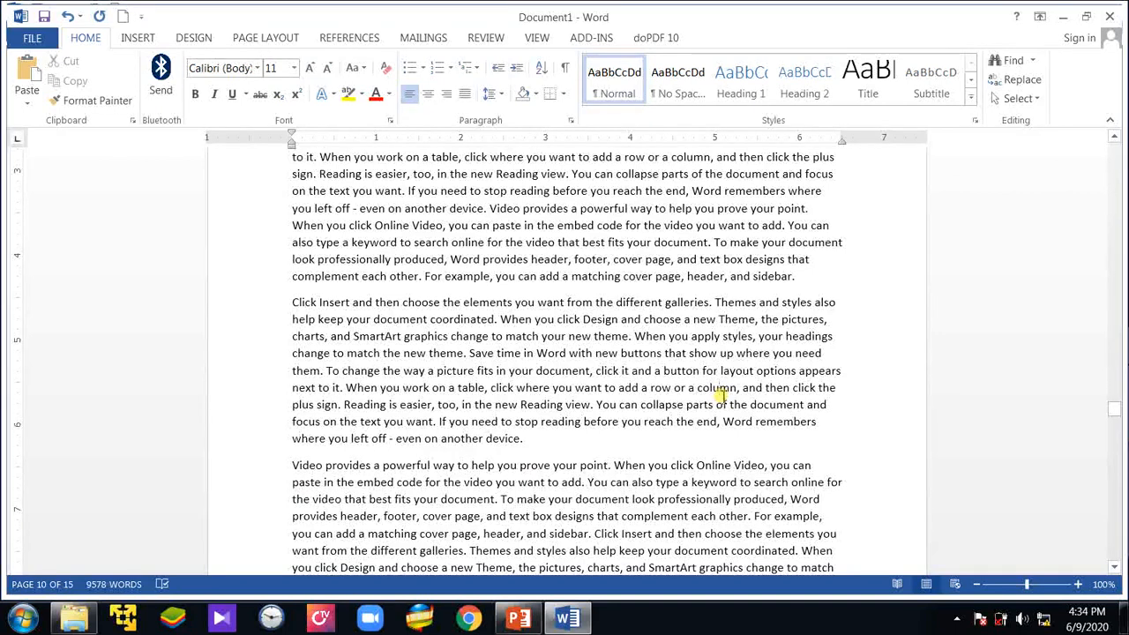
pyautogui.press('pagedown')
pyautogui.press('pagedown')
pyautogui.press('pagedown')
pyautogui.press('pagedown')
pyautogui.press('pagedown')
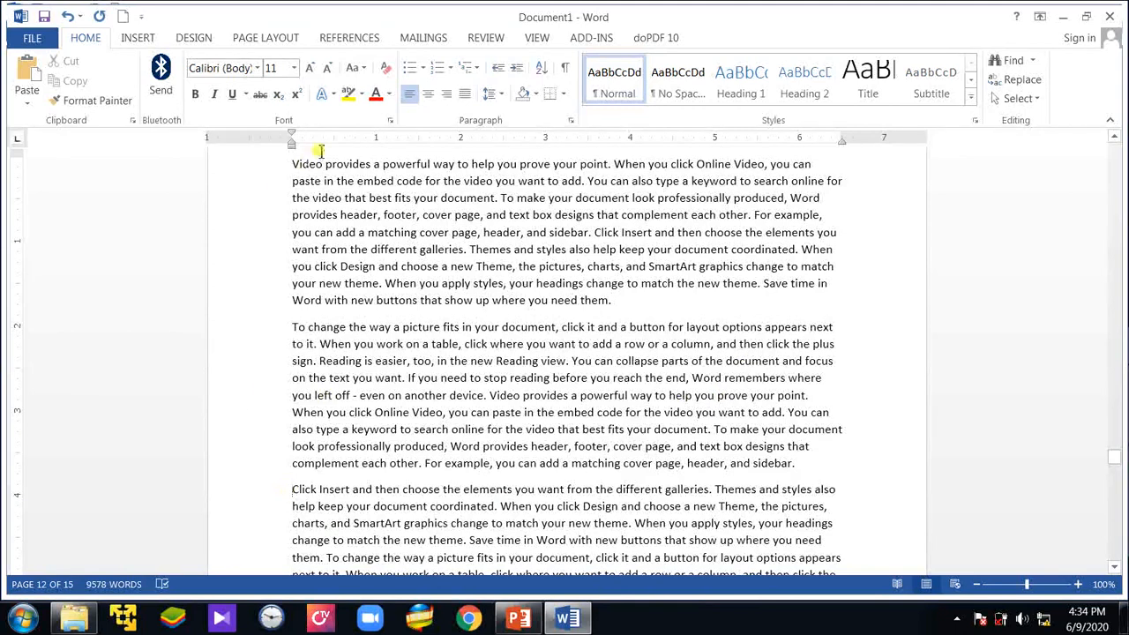
pyautogui.click(281, 38)
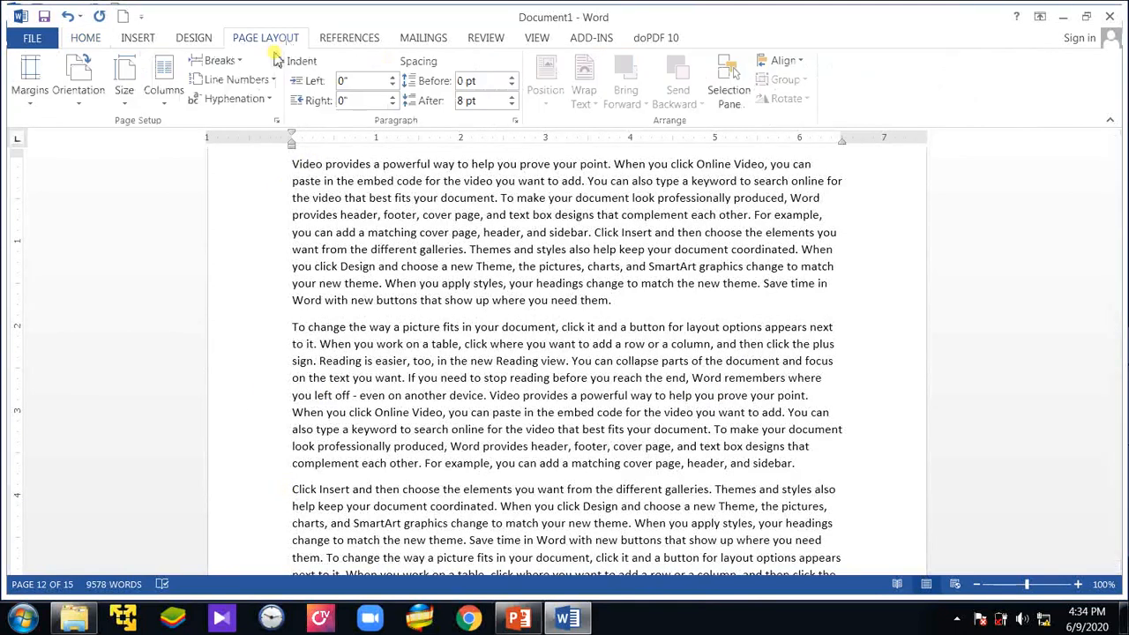
pyautogui.click(219, 60)
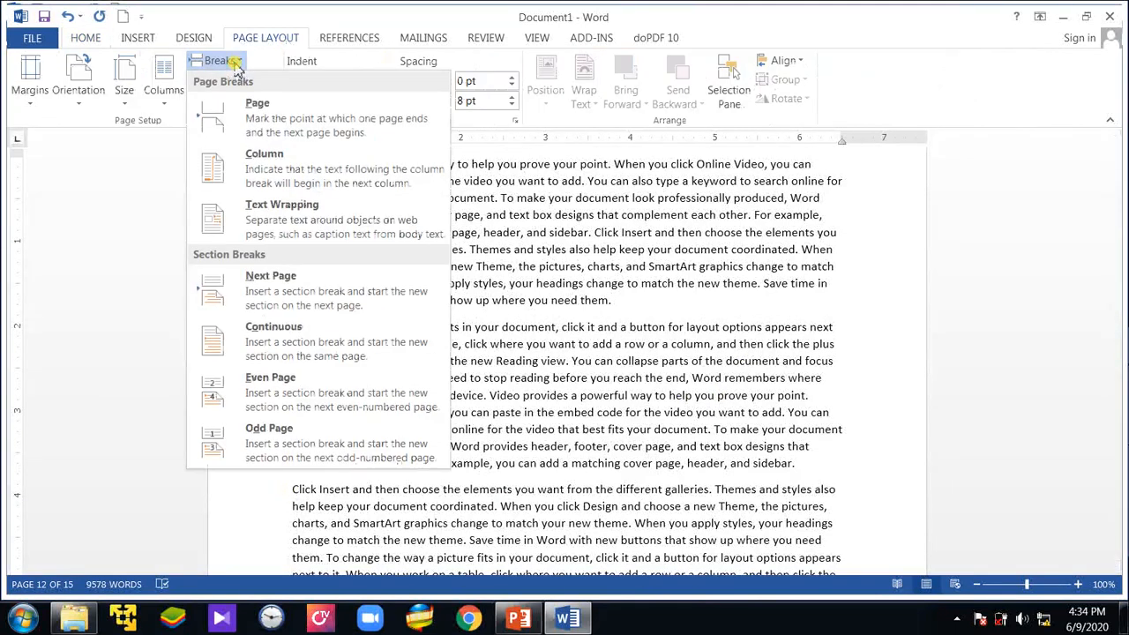
pyautogui.click(240, 294)
# - Add a "Chapter Five" heading with the title "Adding Tables to MS Word Documents" at the start of the new section on page 13
pyautogui.scroll(-2, 450, 443)
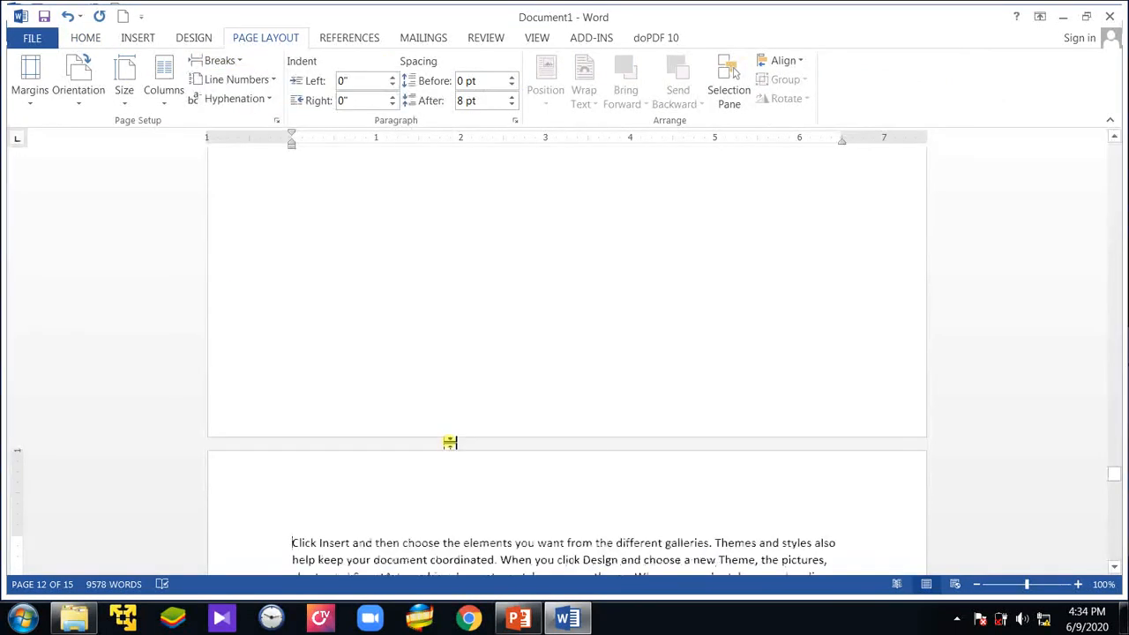
pyautogui.press('Return')
pyautogui.press('Return')
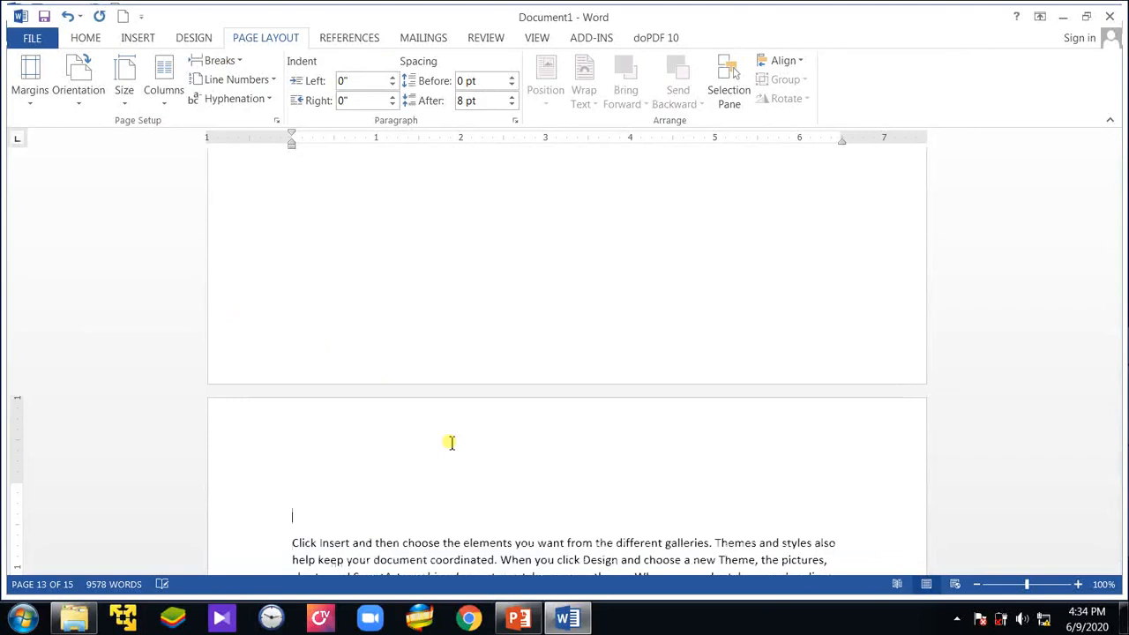
pyautogui.write('chapter Five')
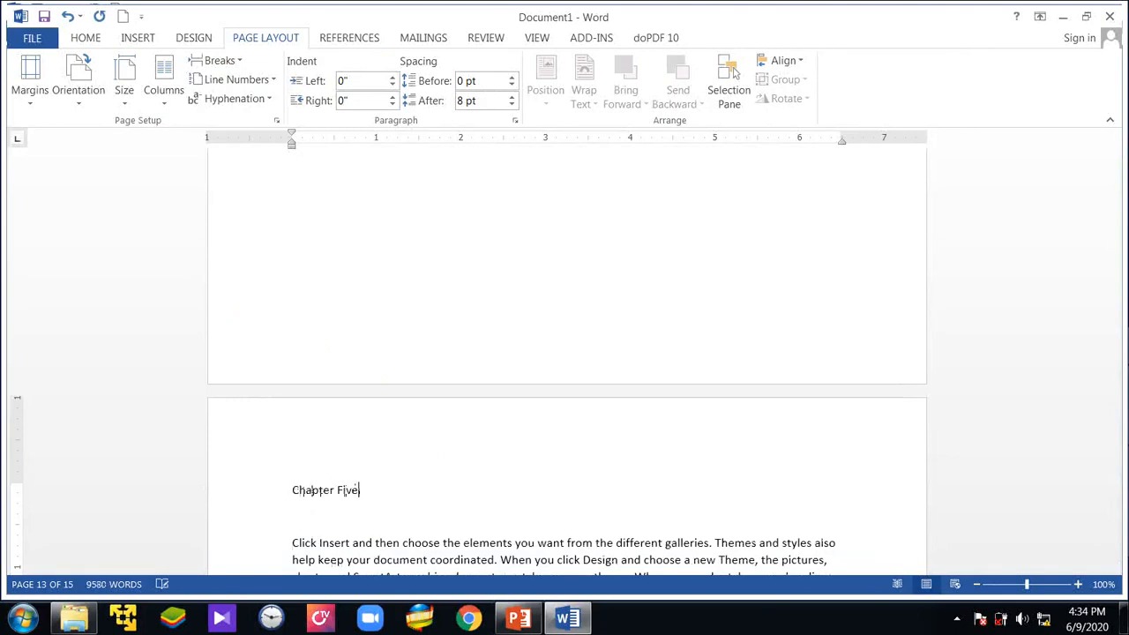
pyautogui.press('Return')
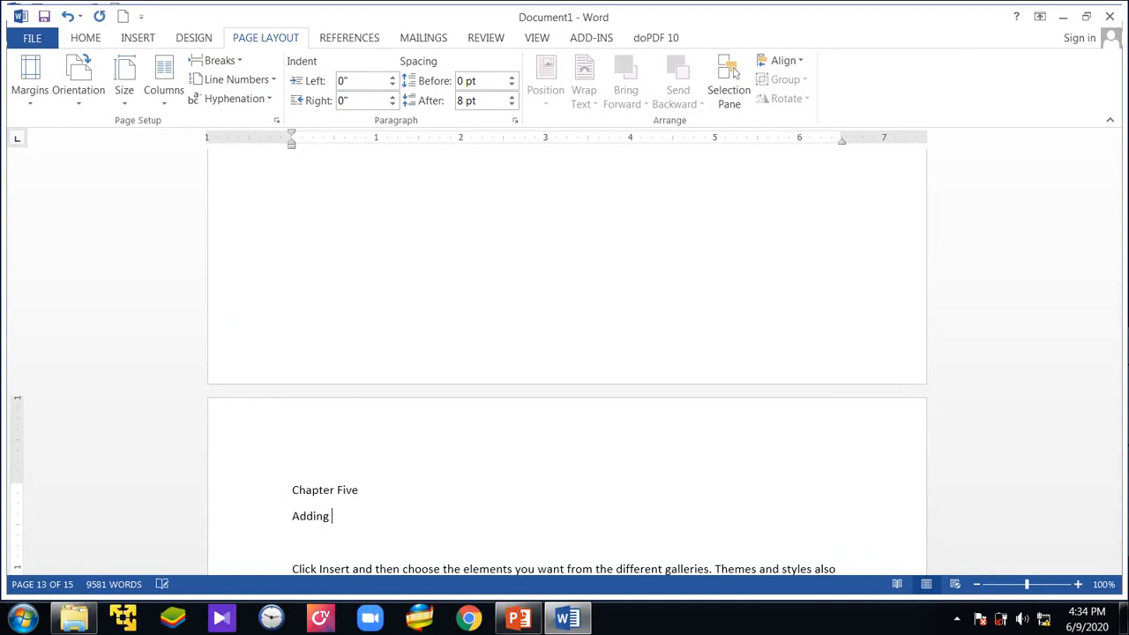
pyautogui.write('bles to MS Word Documents')
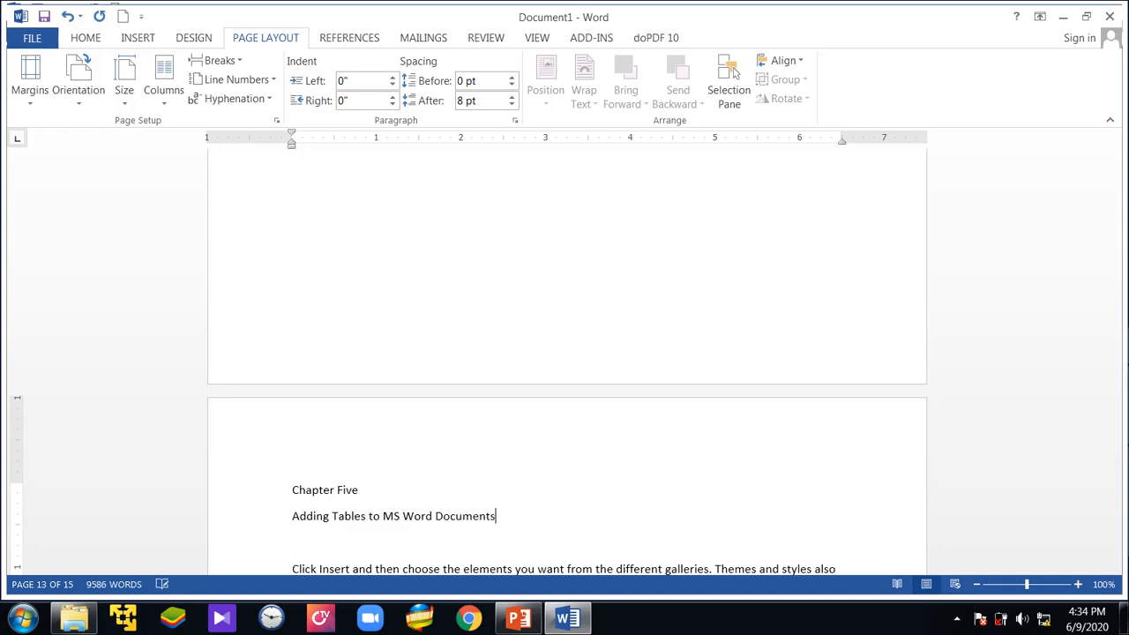
pyautogui.click(646, 535)
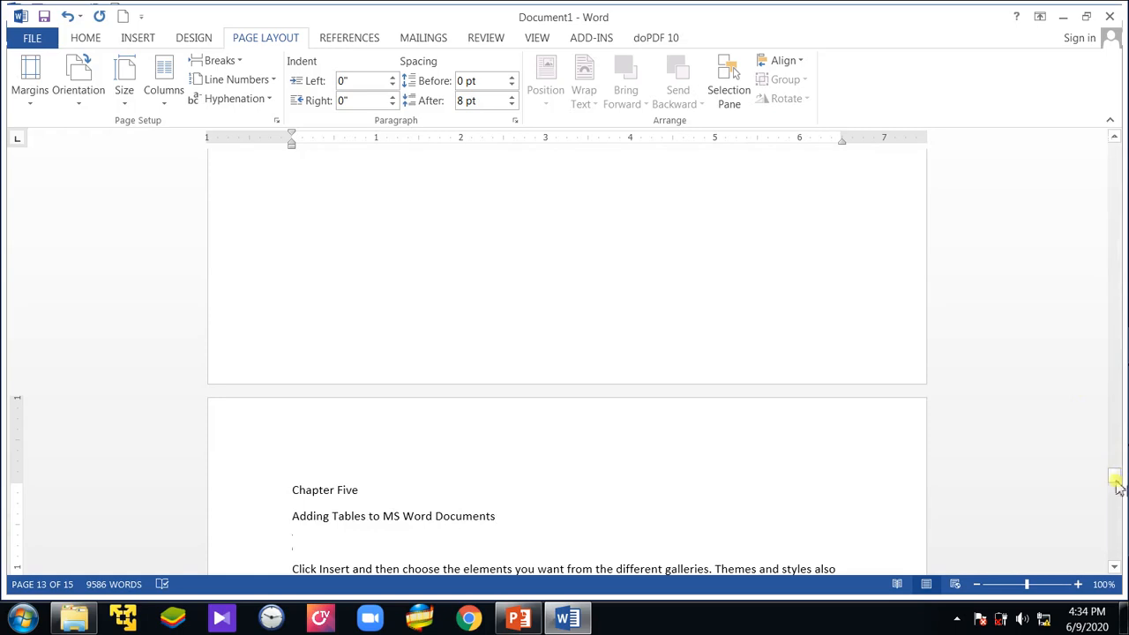
# - Try inserting a blank page before the "Chapter One" heading on page 1, and undo it
pyautogui.moveTo(1115, 480); pyautogui.dragTo(1023, 145)
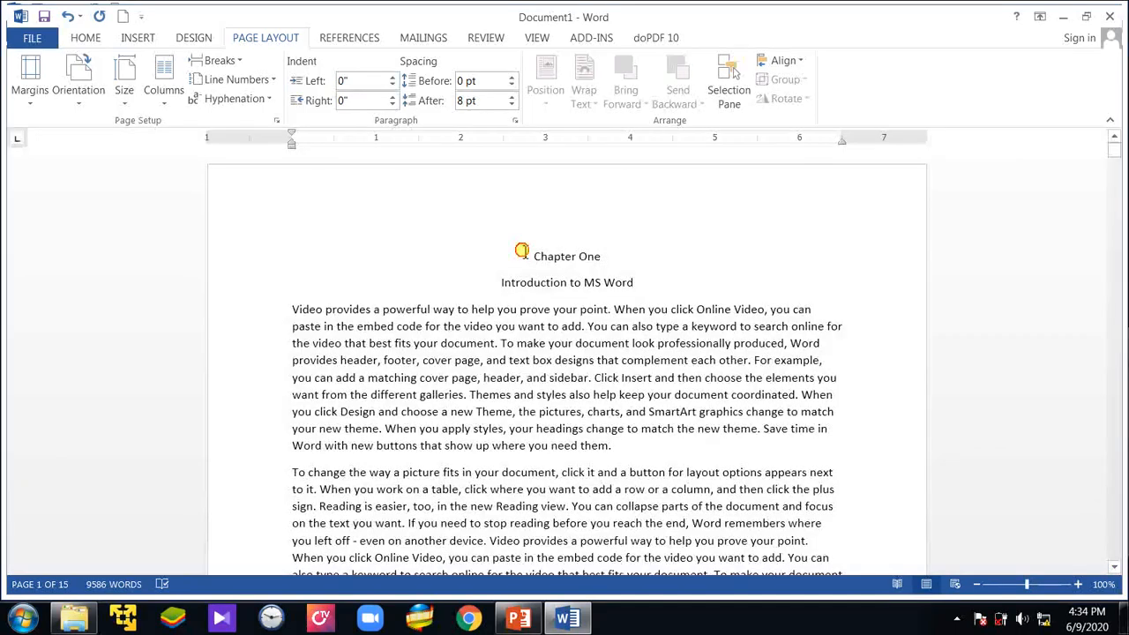
pyautogui.click(521, 252)
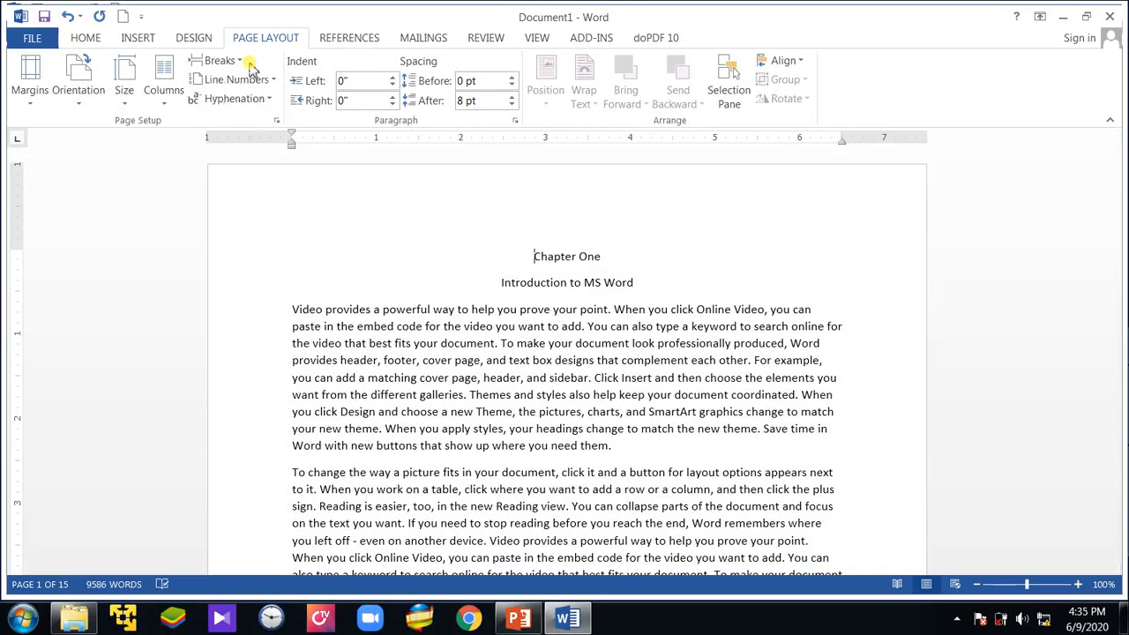
pyautogui.click(130, 39)
pyautogui.click(50, 80)
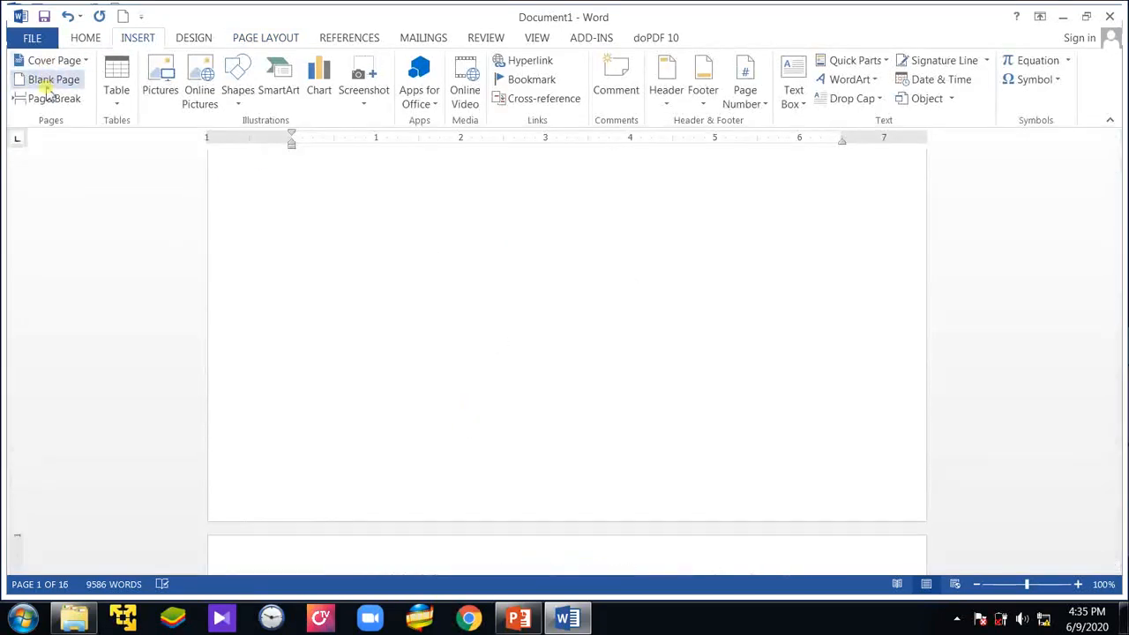
pyautogui.scroll(8, 496, 376)
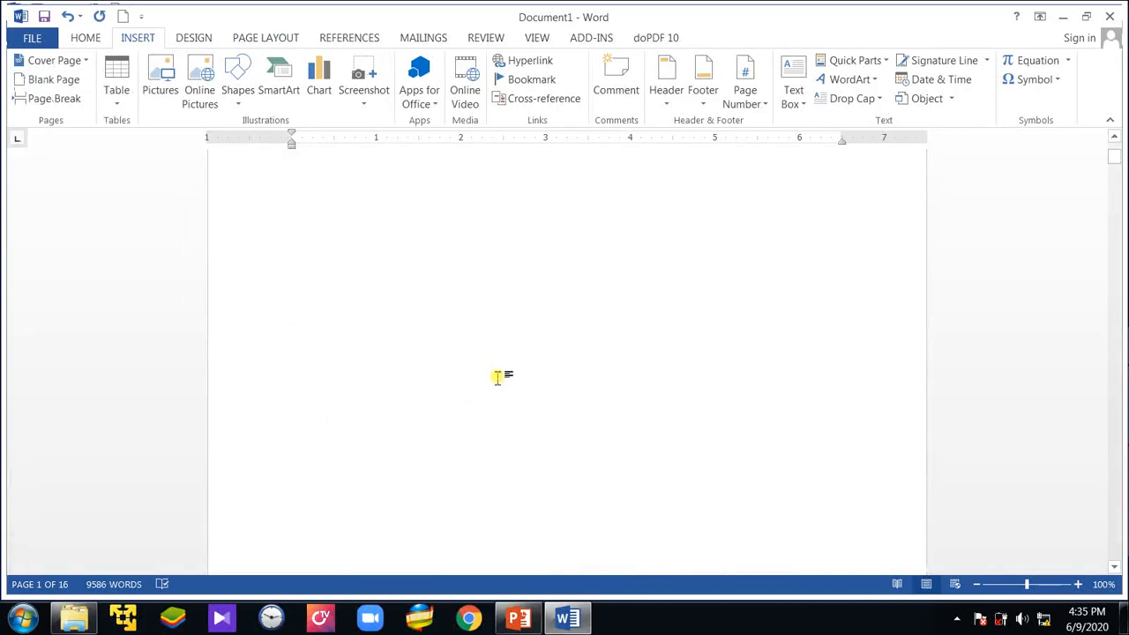
pyautogui.click(530, 199)
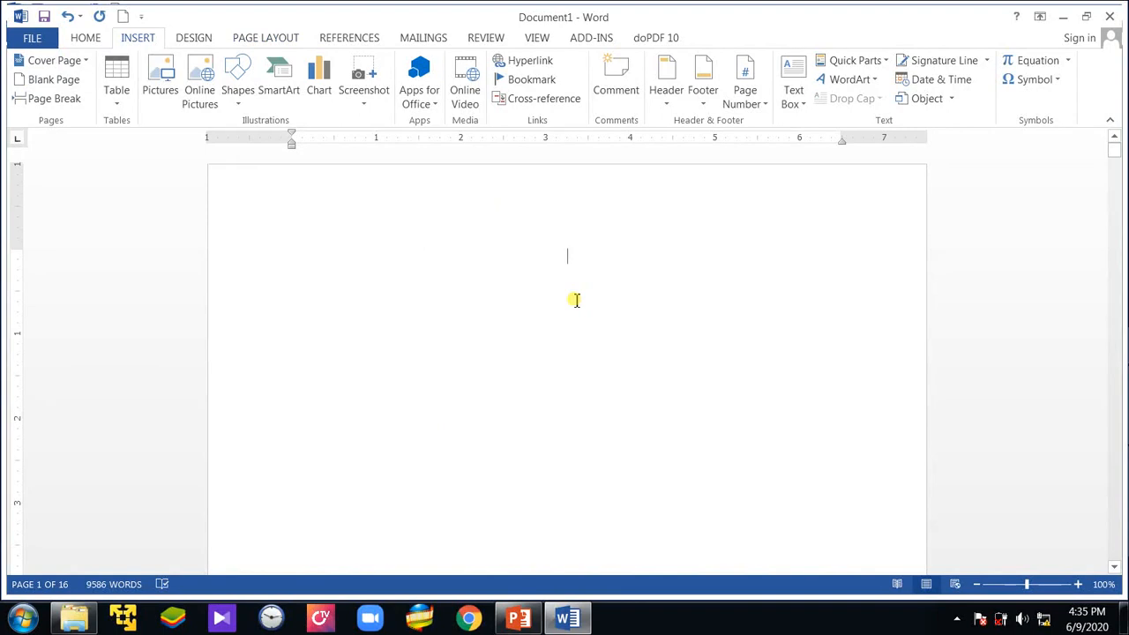
pyautogui.press('Delete')
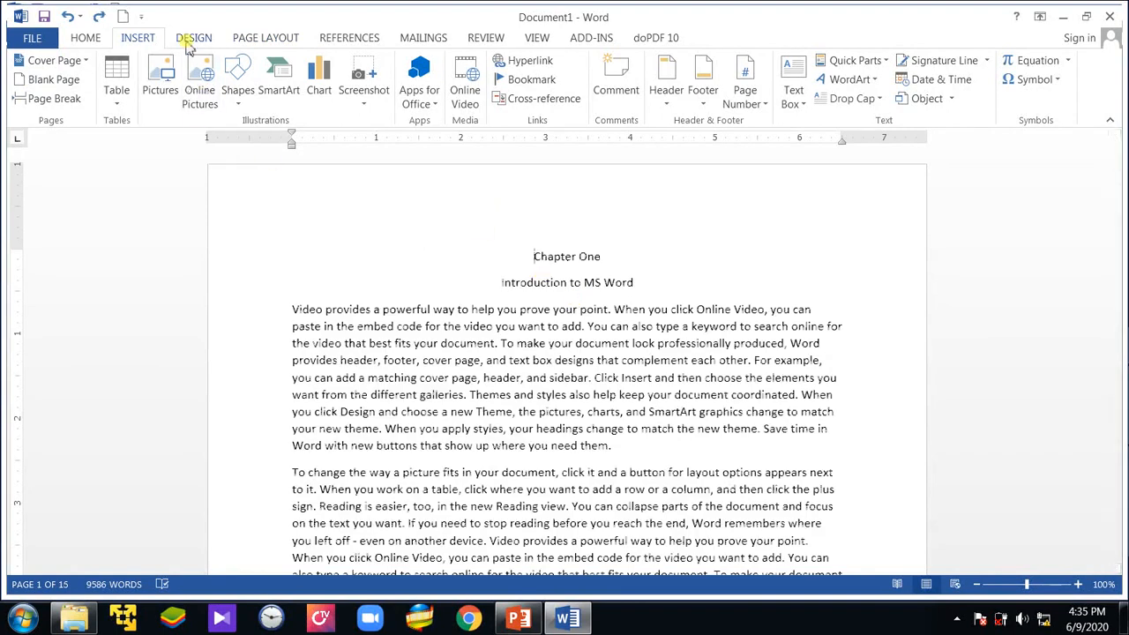
# - Insert a Next Page section break before the "Chapter One" heading on page 1
pyautogui.click(283, 39)
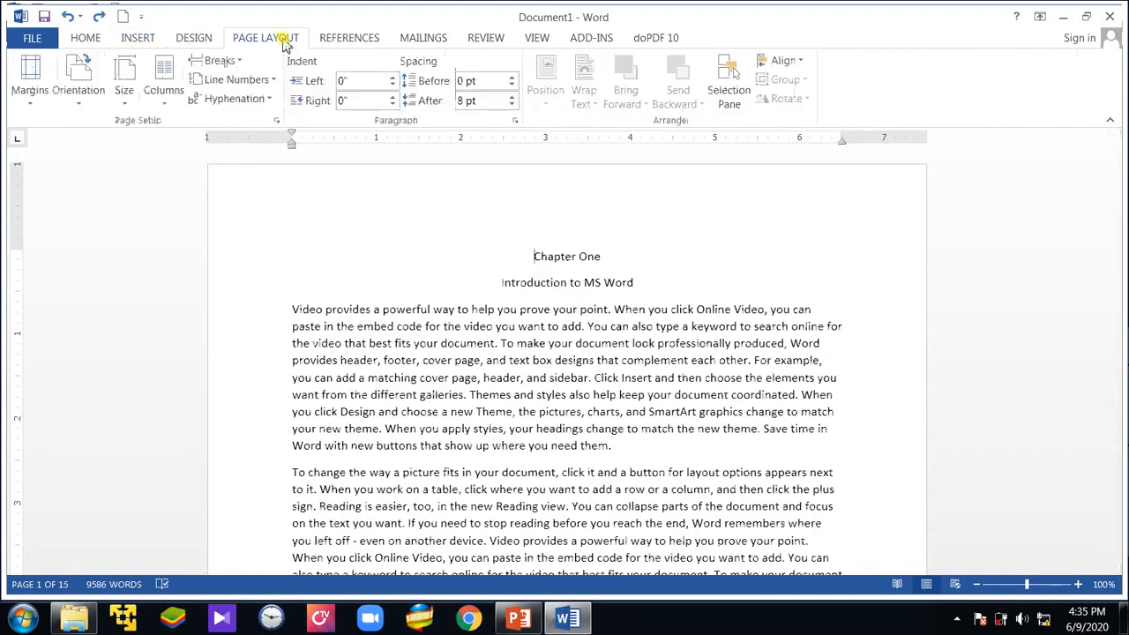
pyautogui.click(219, 60)
pyautogui.click(264, 293)
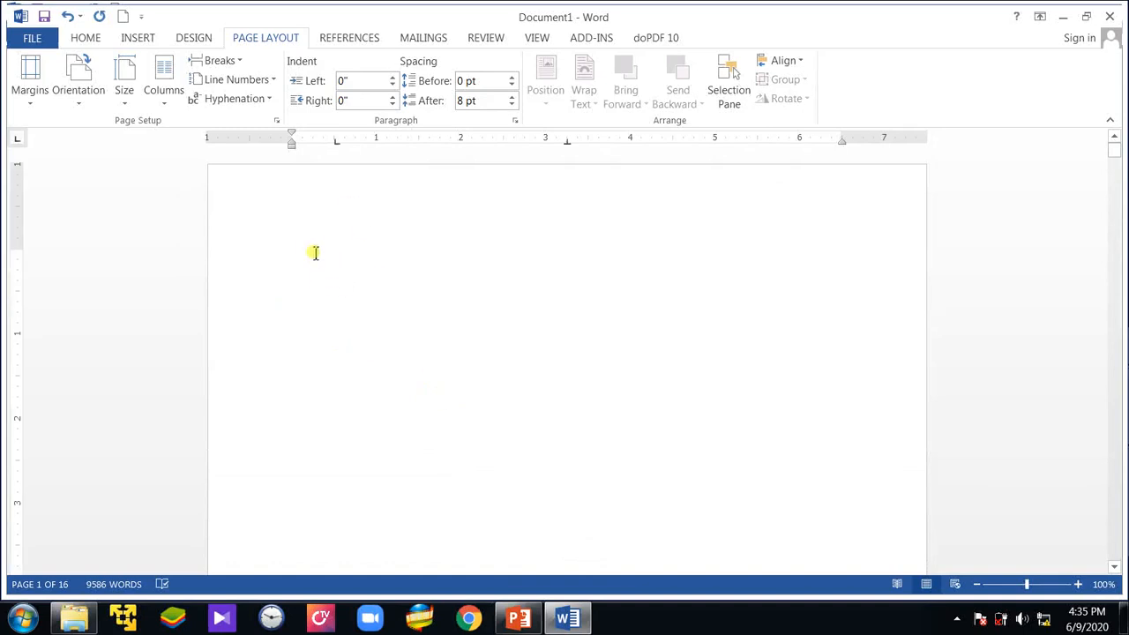
# - Add a centred "Acknowledgement" heading at the top of the new empty first page
pyautogui.doubleClick(313, 248)
pyautogui.doubleClick(308, 275)
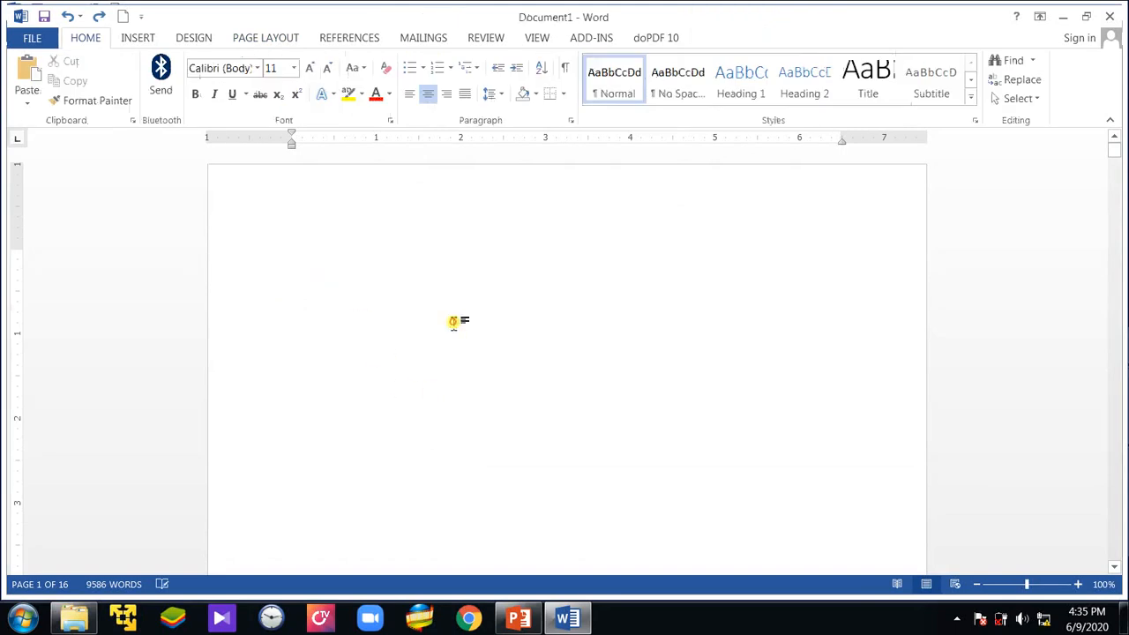
pyautogui.write('dd')
pyautogui.press('BackSpace')
pyautogui.press('BackSpace')
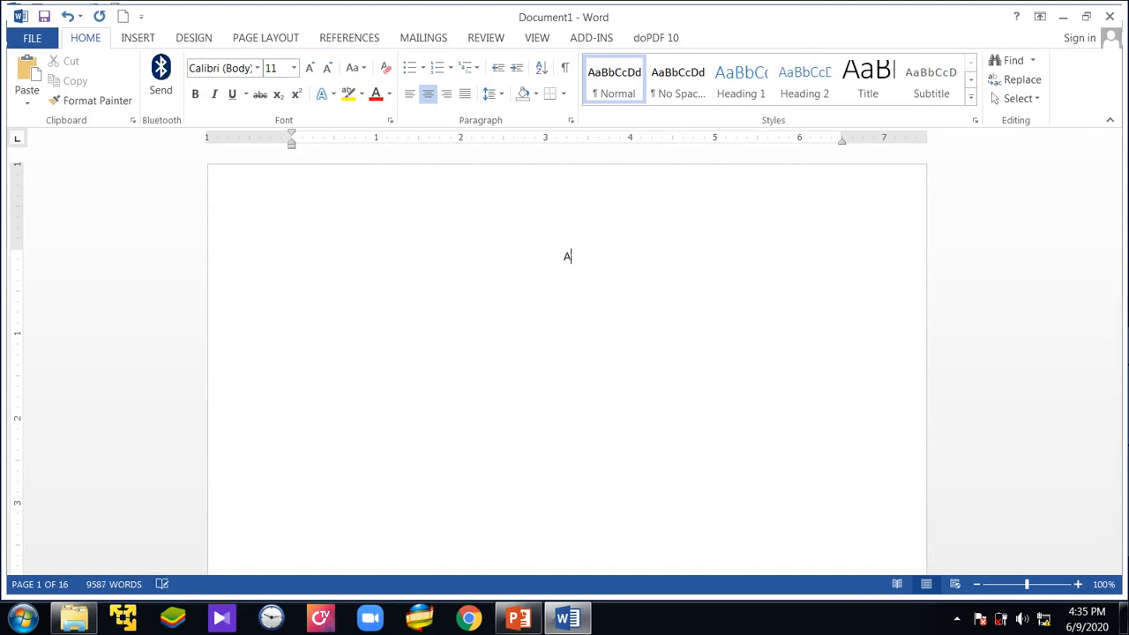
pyautogui.write('Acknowledgement')
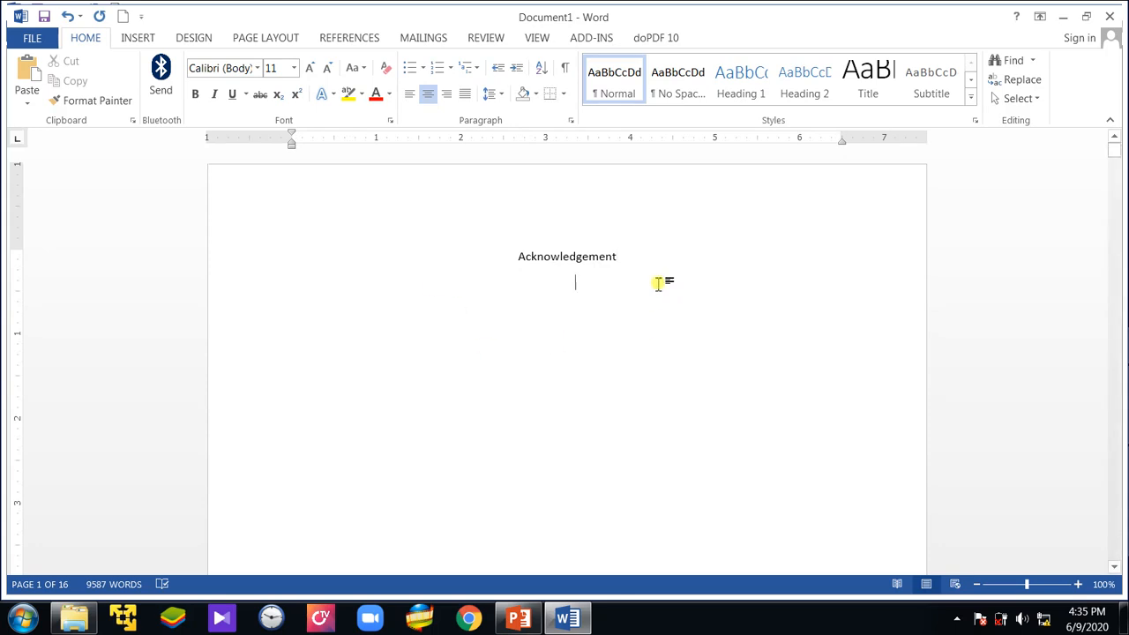
# - Generate filler text below the "Acknowledgement" heading, after an empty line, with the formula =rand(6,10)
pyautogui.doubleClick(568, 309)
pyautogui.write('=rand')
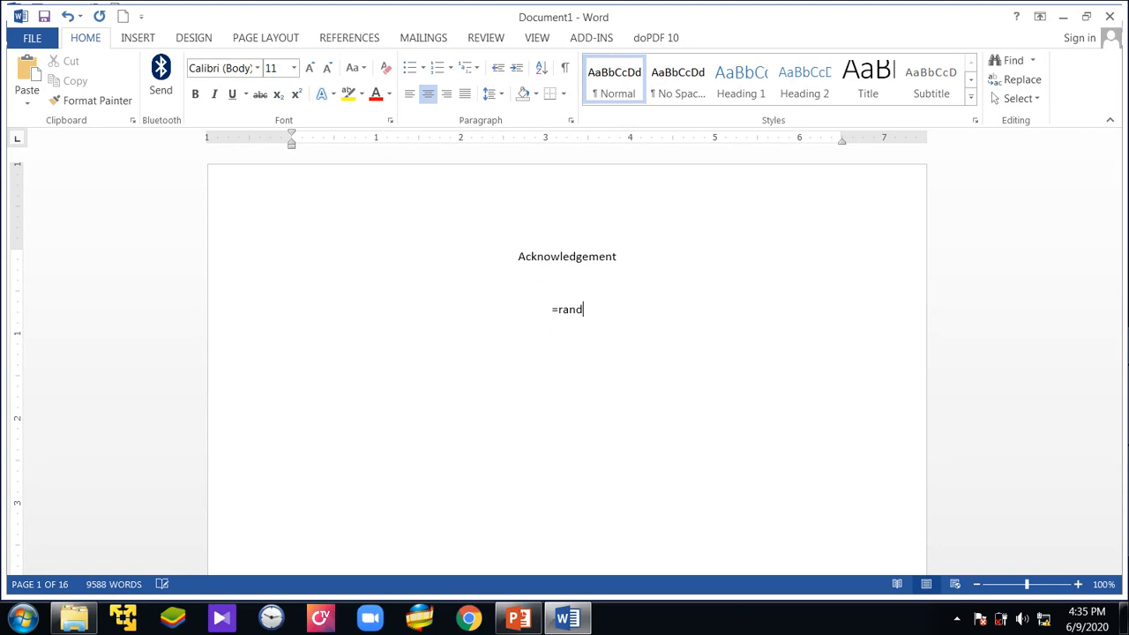
pyautogui.write('(6.')
pyautogui.press('BackSpace')
pyautogui.write(',10)')
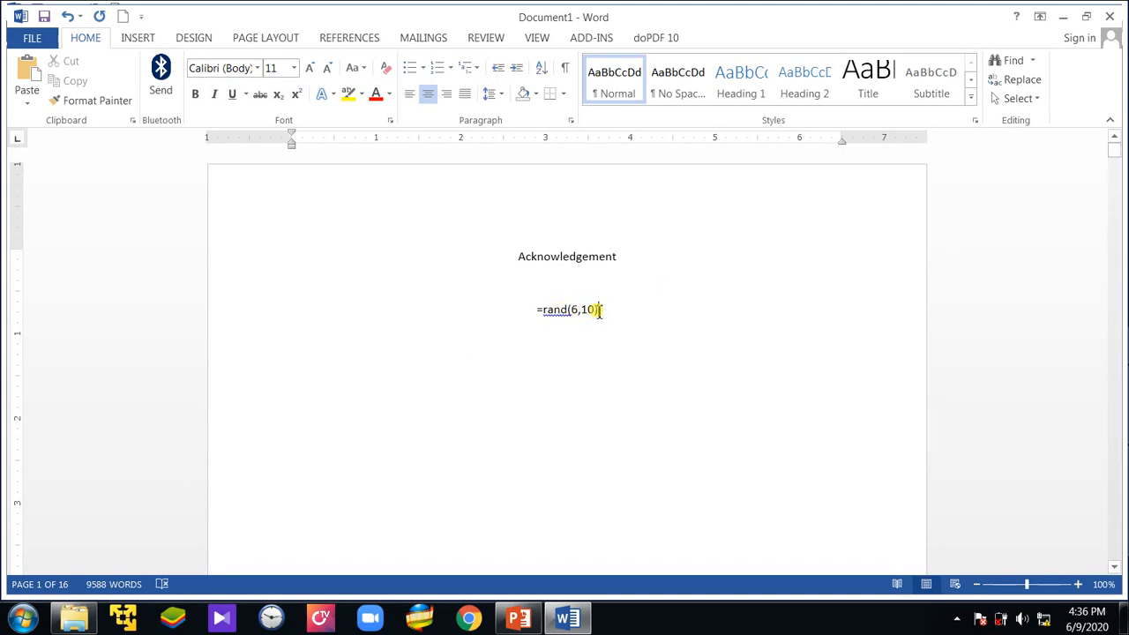
pyautogui.press('Return')
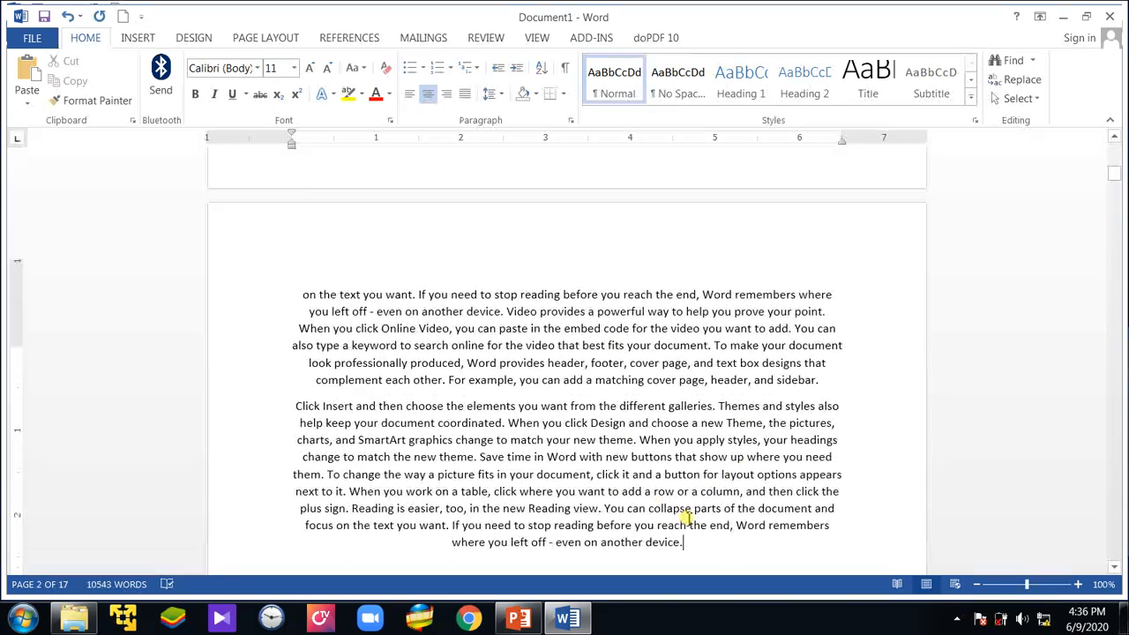
pyautogui.scroll(5, 691, 516)
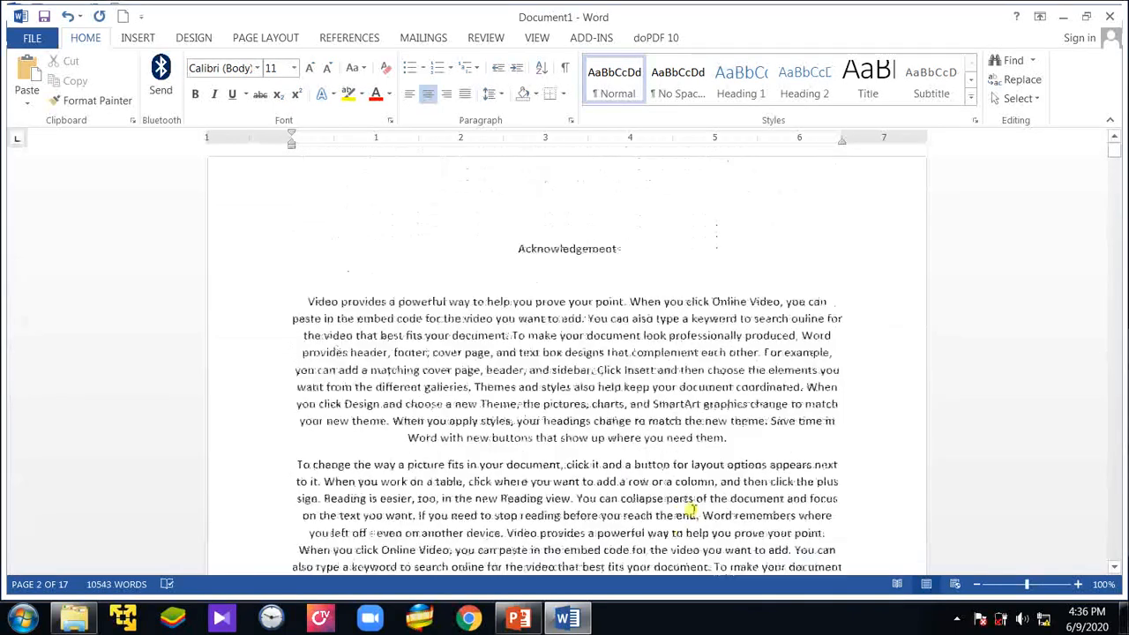
# - Insert a page break after the last paragraph of the Acknowledgement text on page 2
pyautogui.click(519, 280)
pyautogui.scroll(-6, 612, 424)
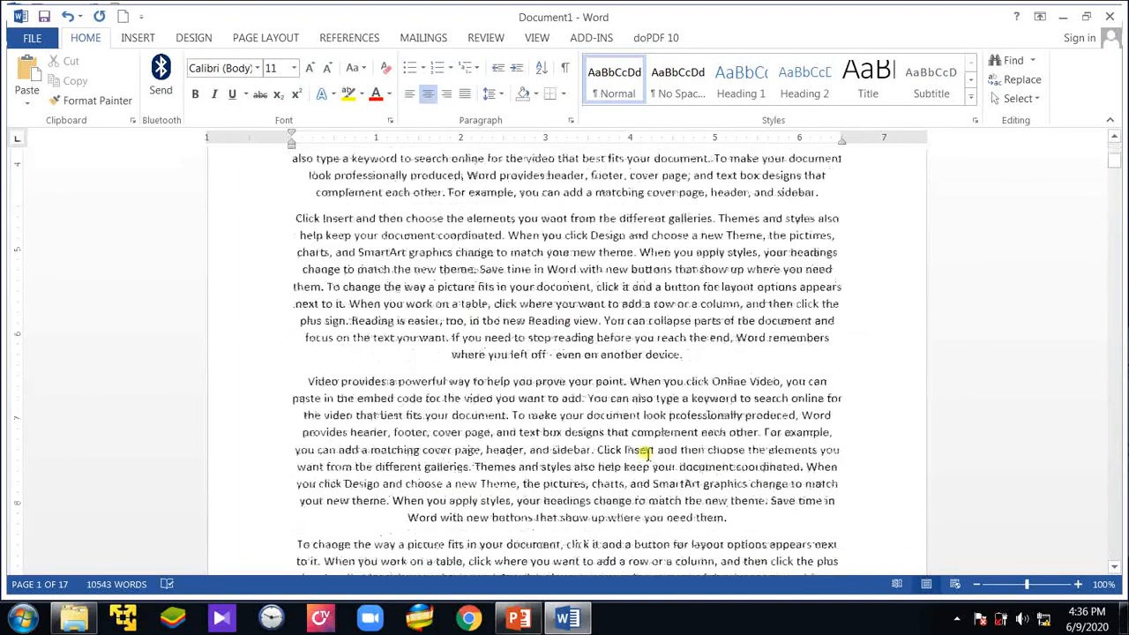
pyautogui.scroll(-2, 671, 530)
pyautogui.scroll(-3, 670, 530)
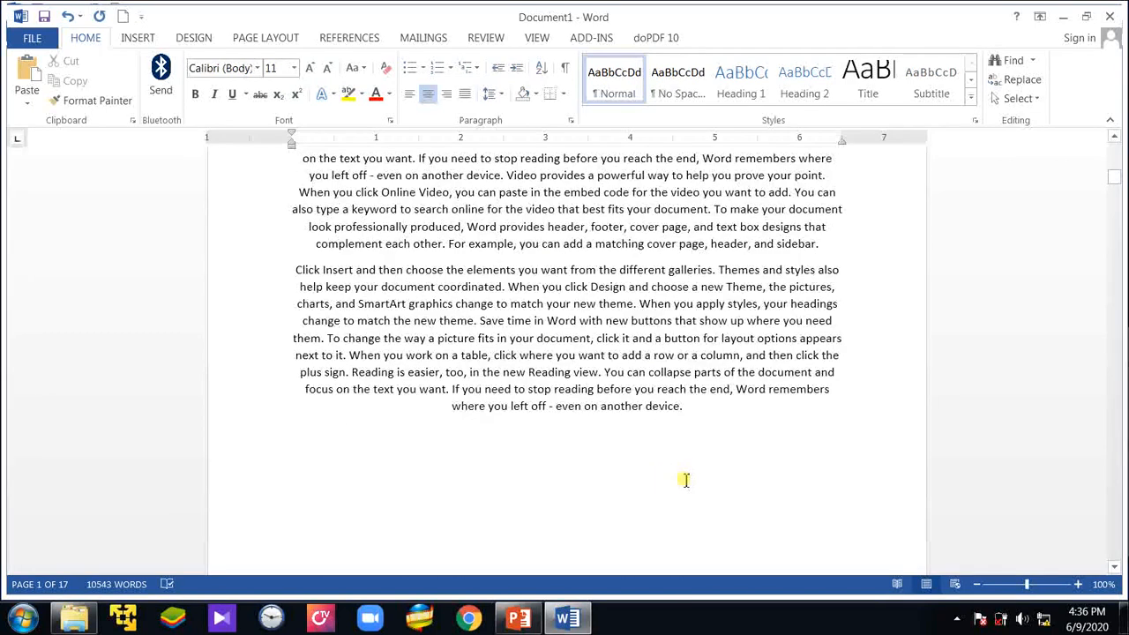
pyautogui.scroll(-1, 670, 463)
pyautogui.scroll(-4, 617, 437)
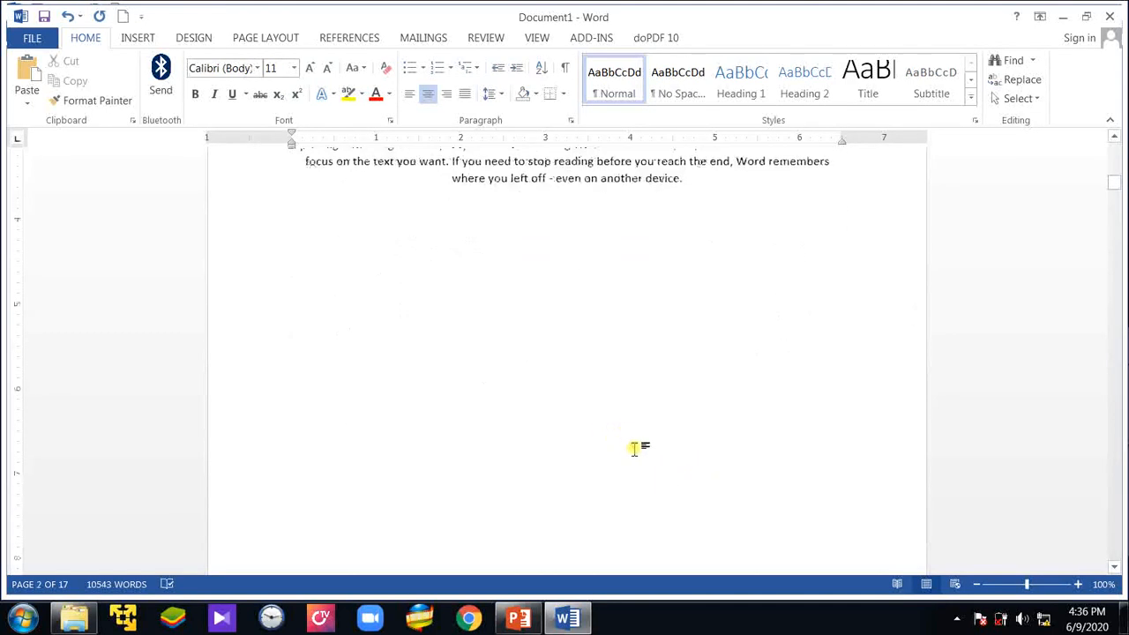
pyautogui.scroll(-1, 617, 436)
pyautogui.scroll(-4, 591, 484)
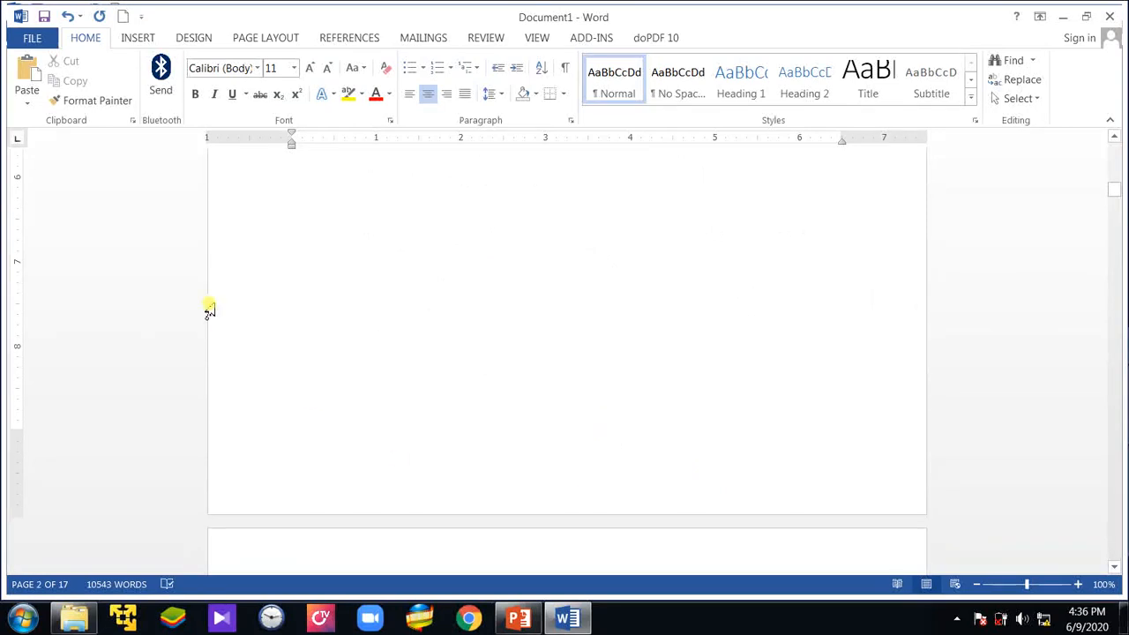
pyautogui.click(143, 39)
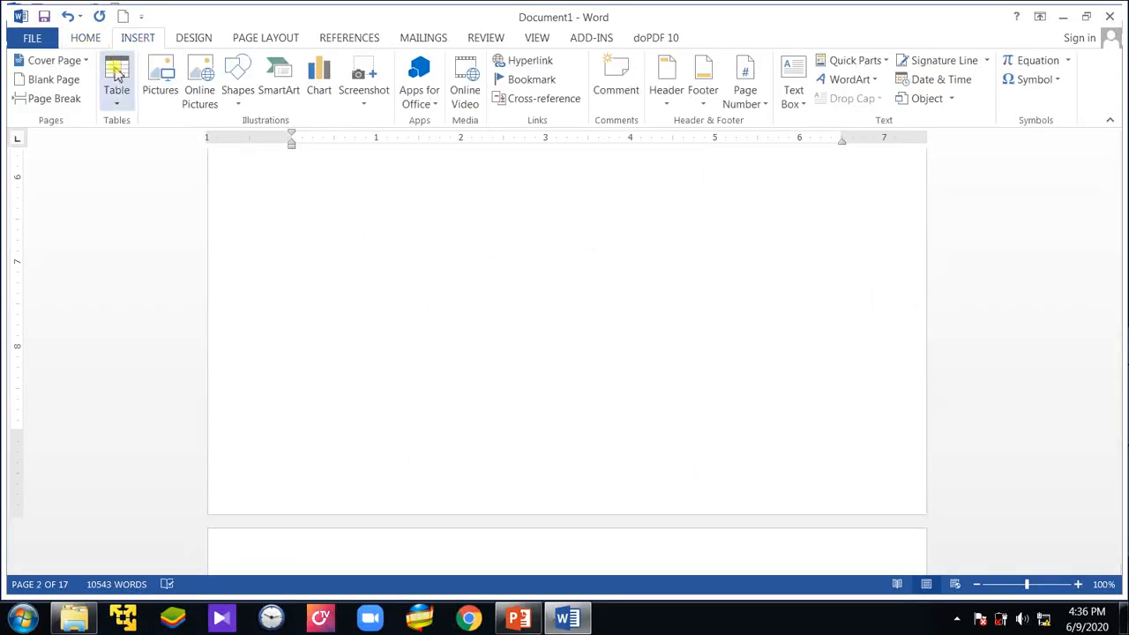
pyautogui.click(58, 99)
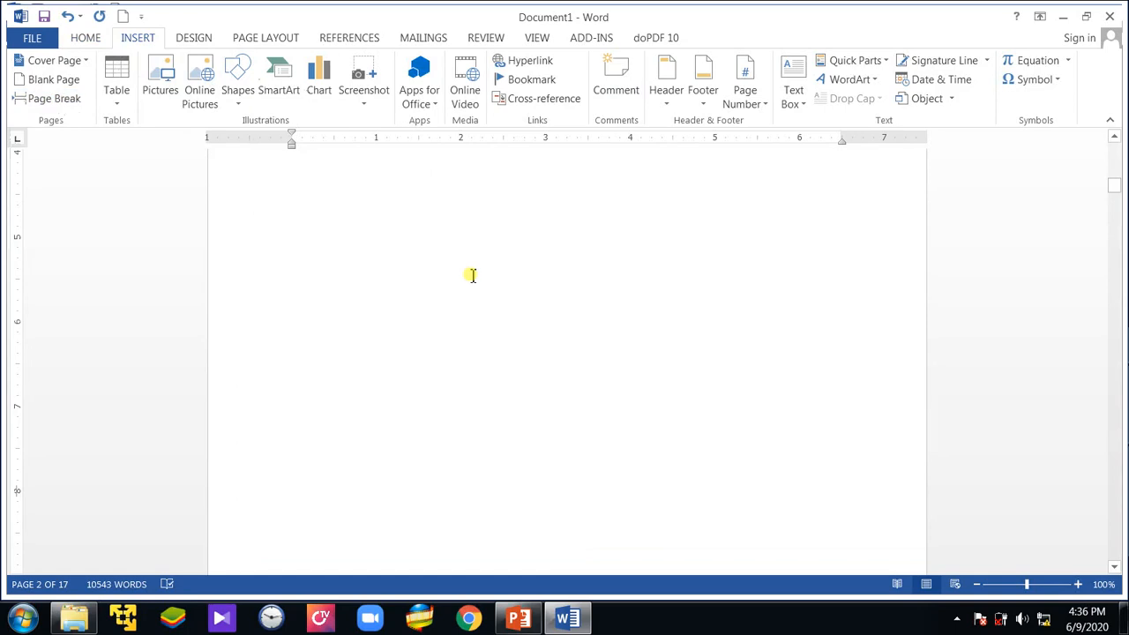
# - Add a centred "Preface" heading on the new page and generate filler text below it with =rand(5,4)
pyautogui.write('Preface')
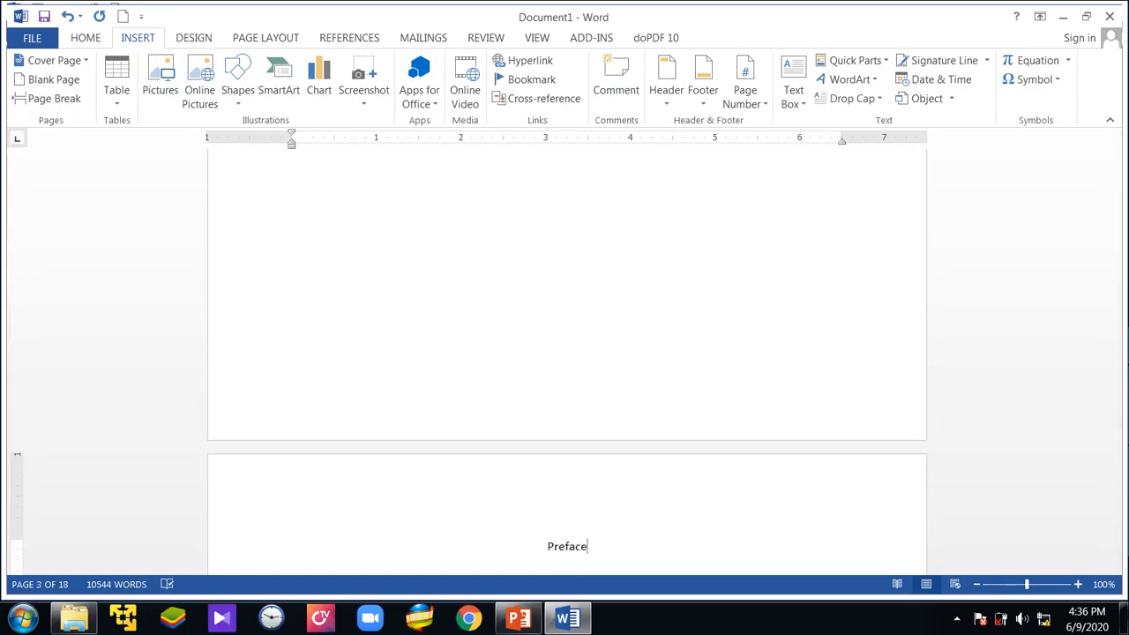
pyautogui.press('Return')
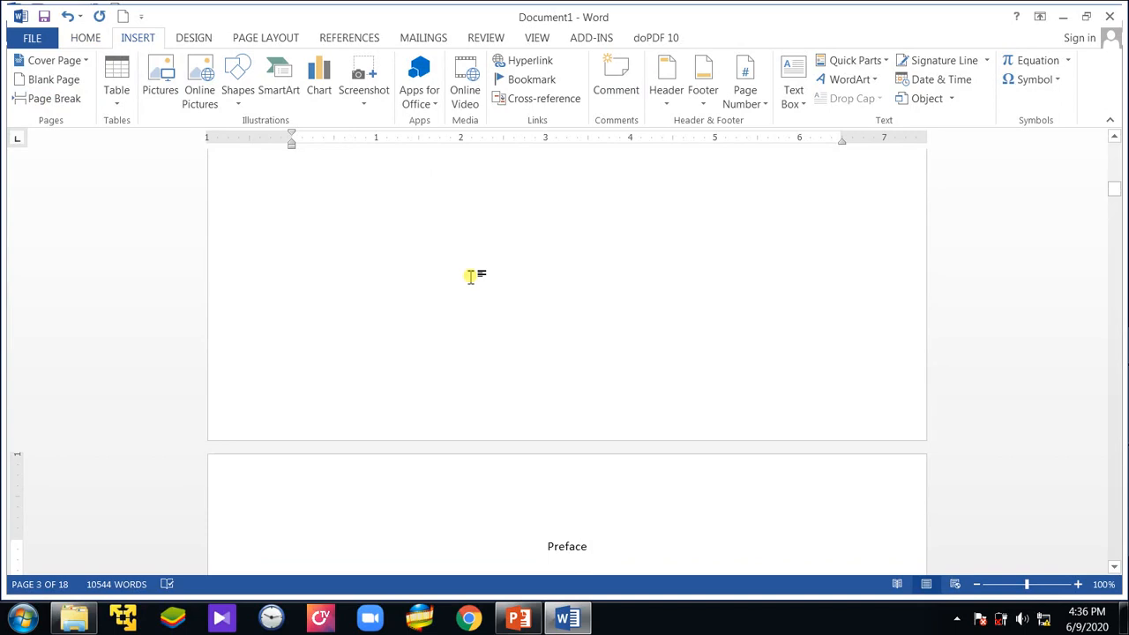
pyautogui.scroll(-3, 541, 380)
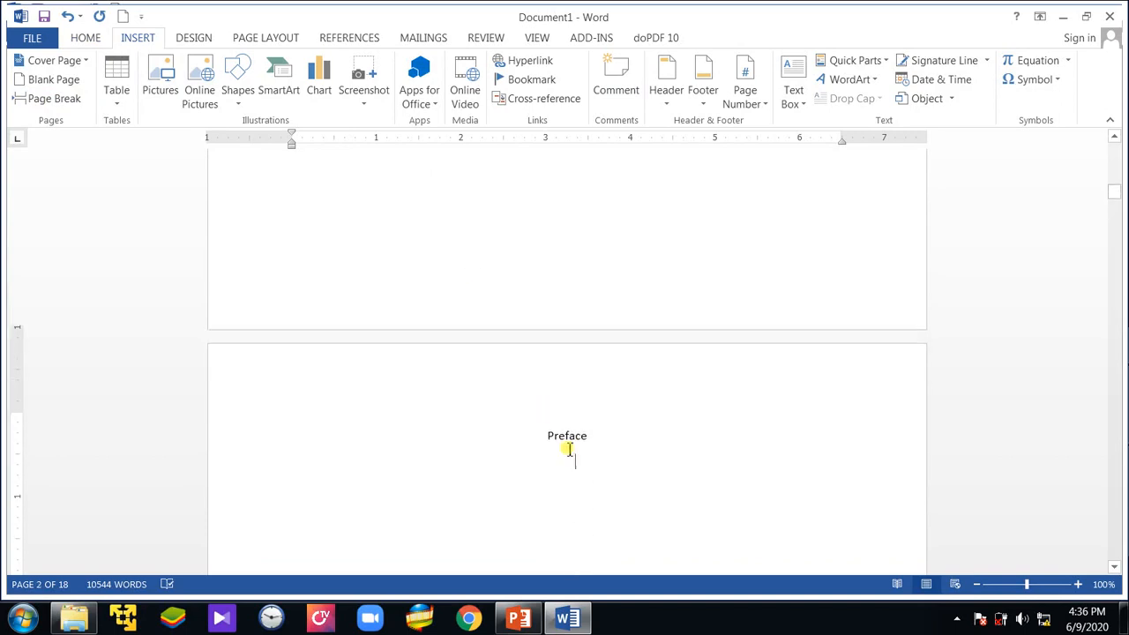
pyautogui.write('=')
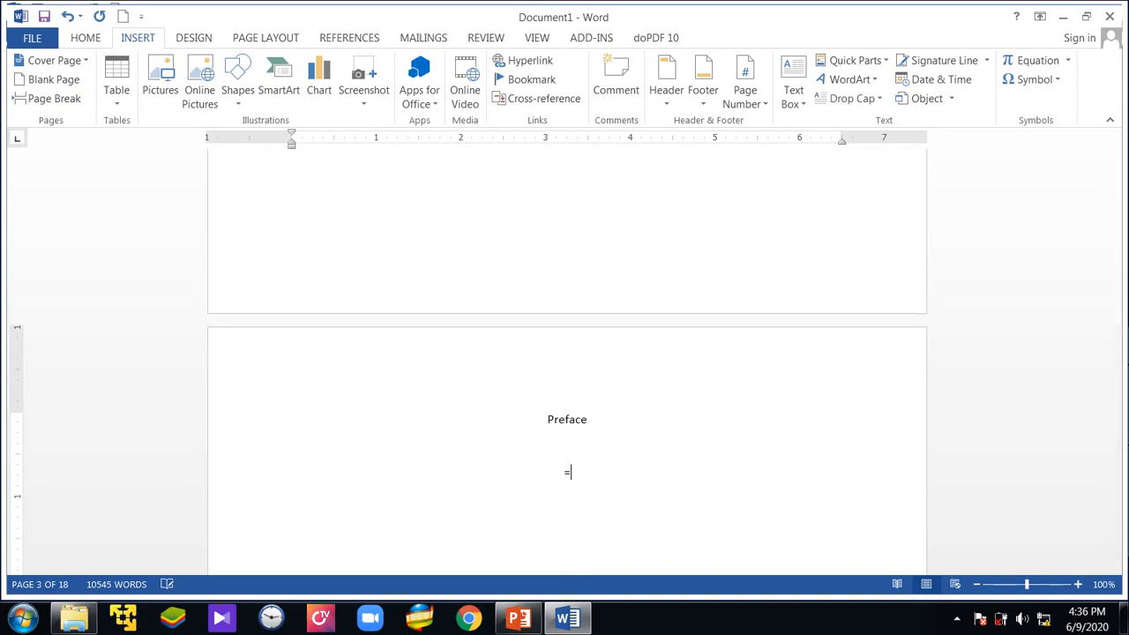
pyautogui.write('rand(5,4)')
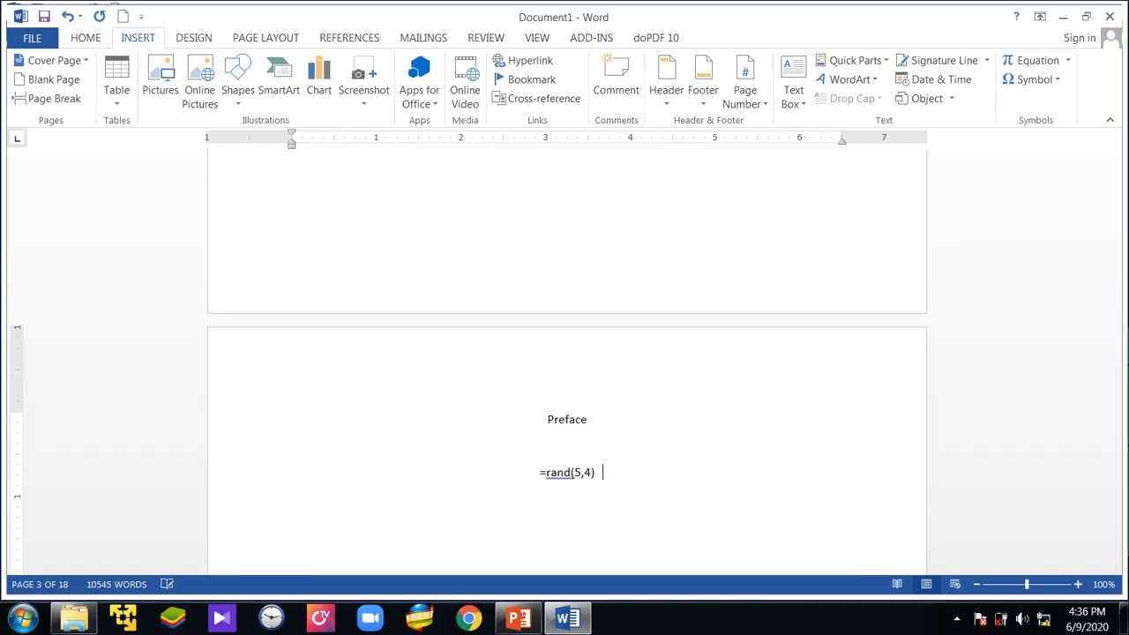
pyautogui.press('Return')
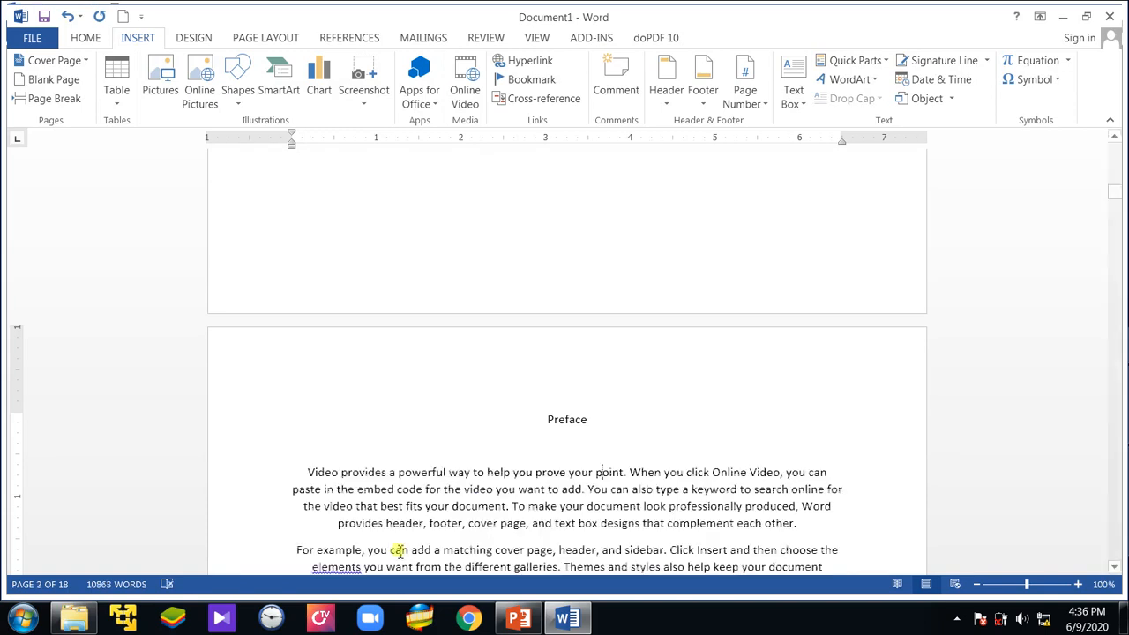
# - Justify all the filler paragraphs below the "Preface" heading
pyautogui.click(308, 474)
pyautogui.moveTo(334, 567); pyautogui.dragTo(653, 497)
pyautogui.scroll(8, 653, 496)
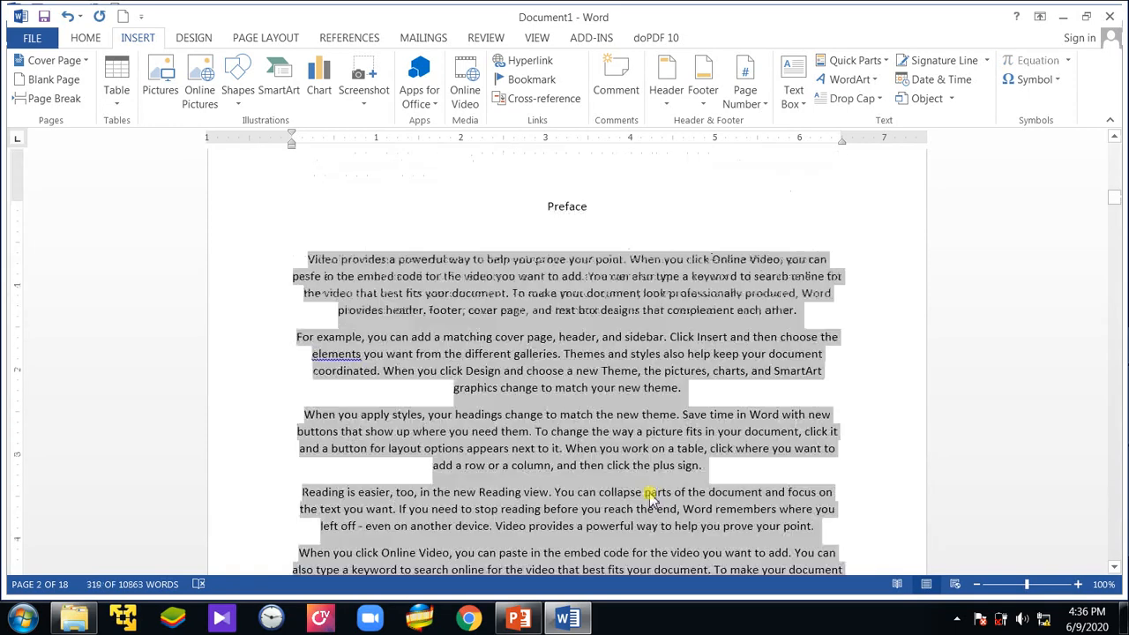
pyautogui.click(86, 37)
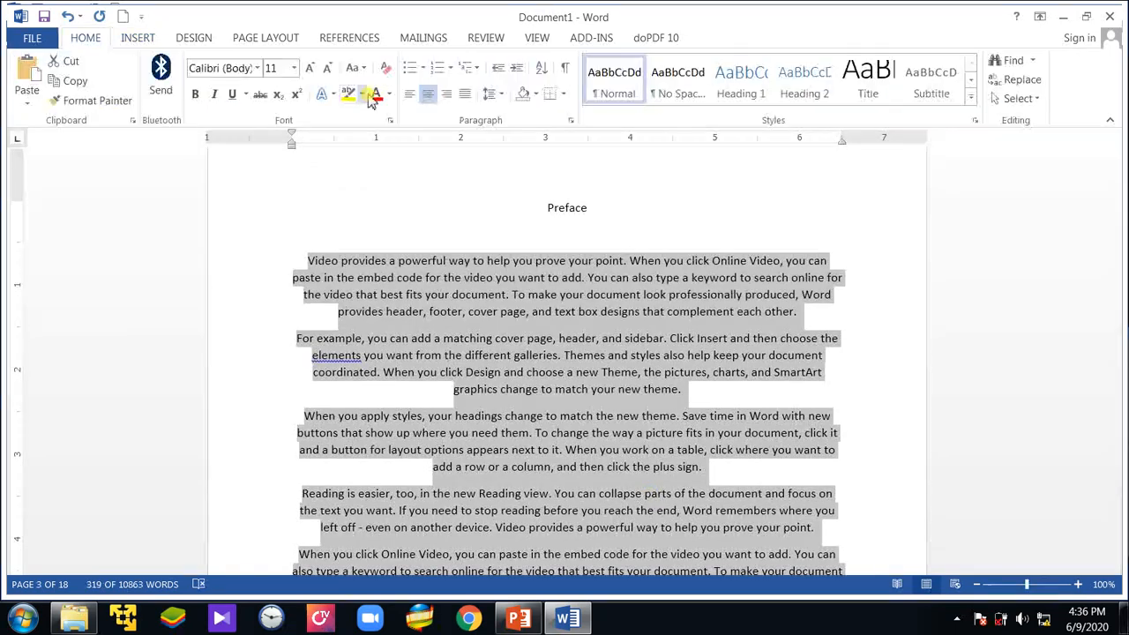
pyautogui.click(466, 95)
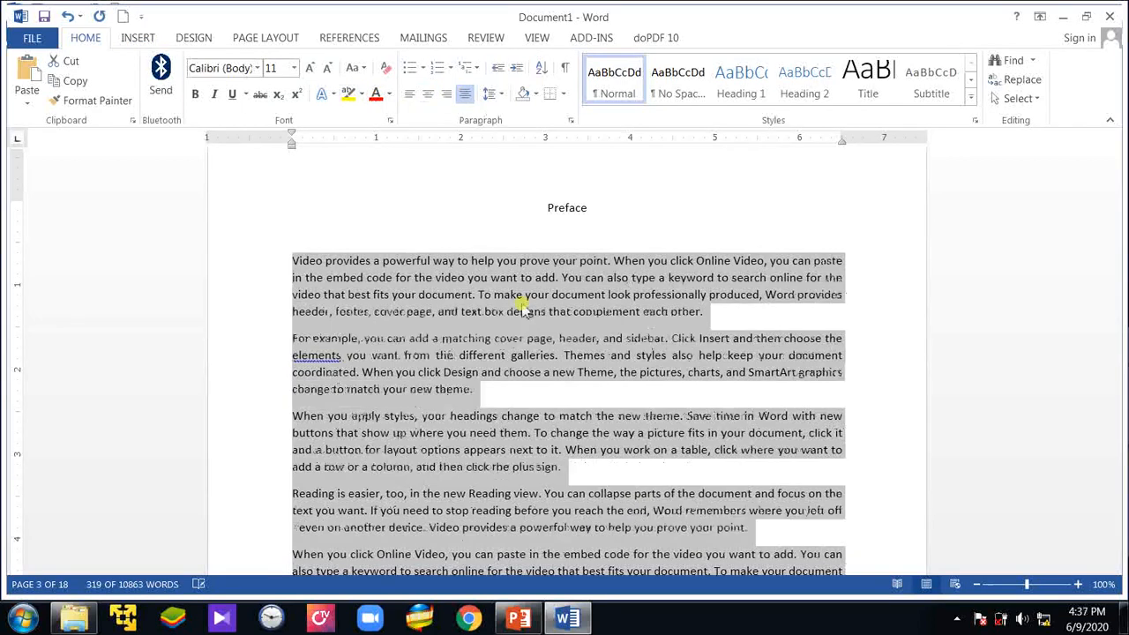
# - Return to the "Acknowledgement" heading, then switch to PowerPoint to read the slide on using headings to designate document sections
pyautogui.scroll(10, 596, 434)
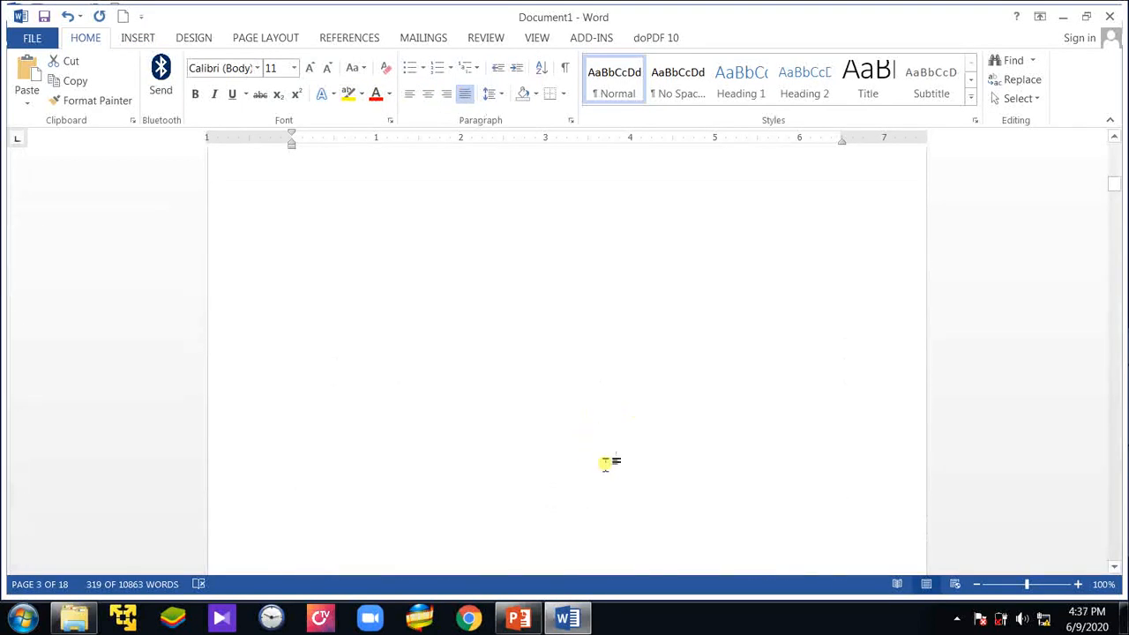
pyautogui.scroll(3, 600, 446)
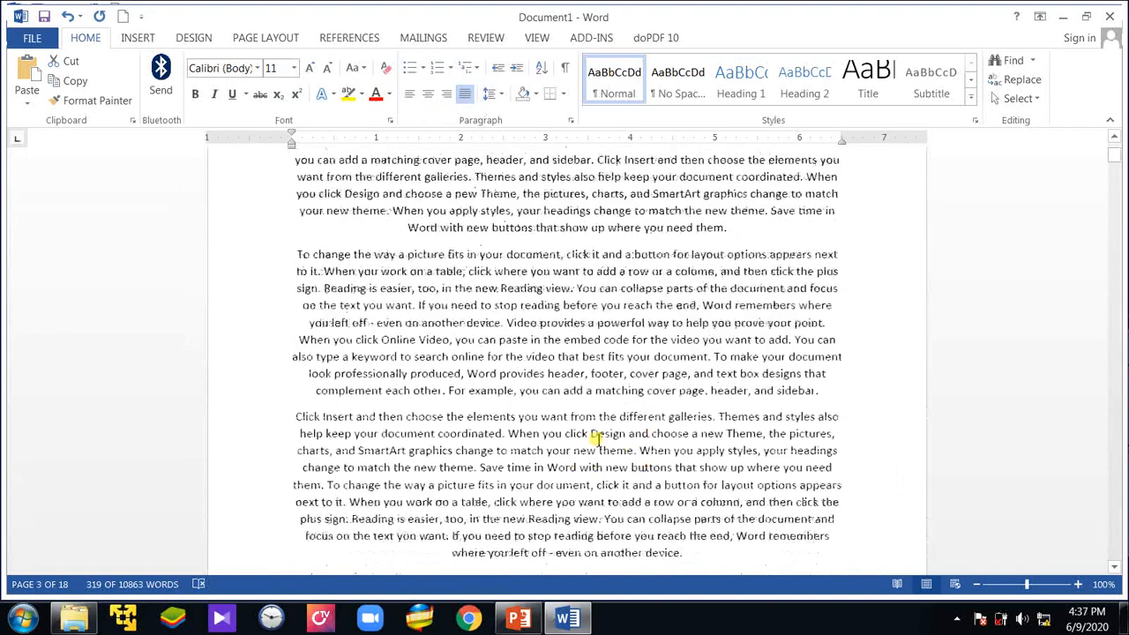
pyautogui.scroll(4, 596, 438)
pyautogui.click(568, 256)
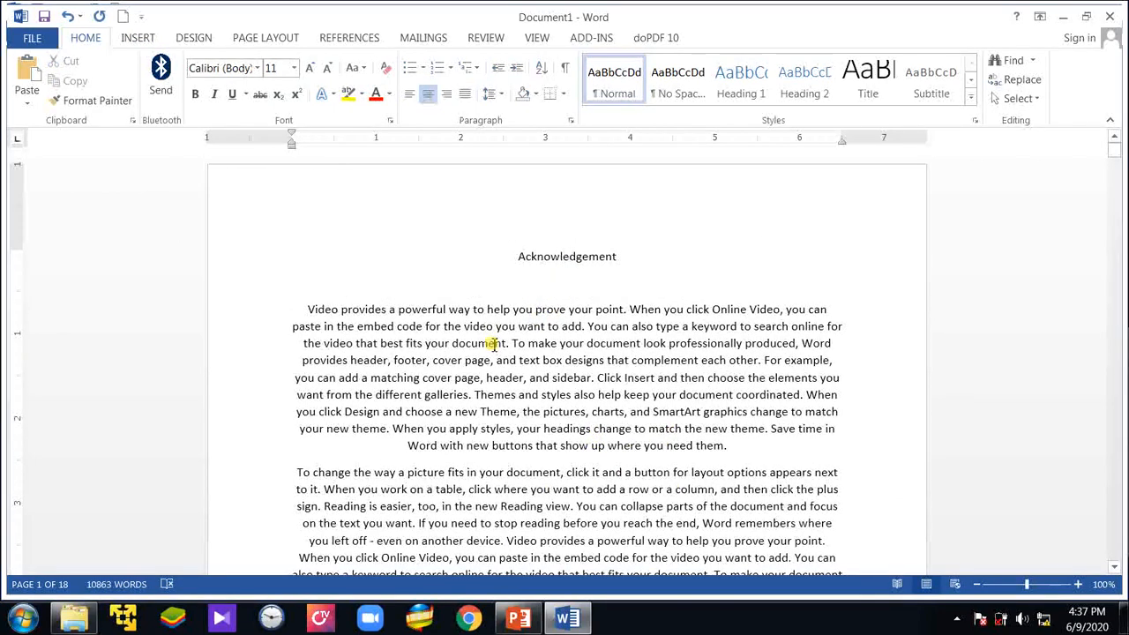
pyautogui.click(518, 617)
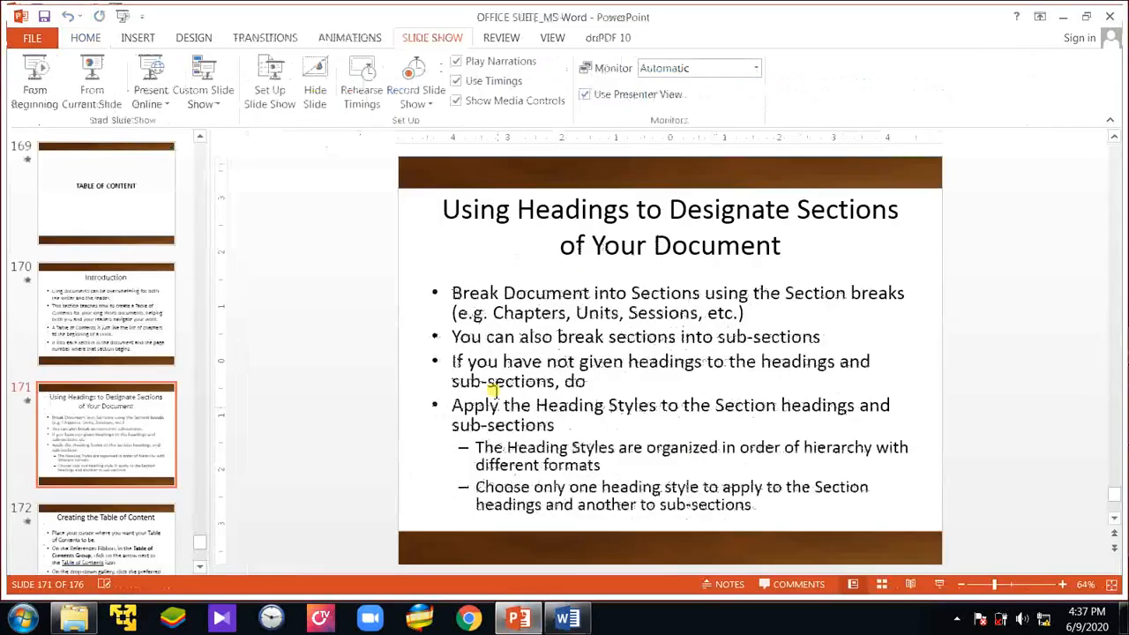
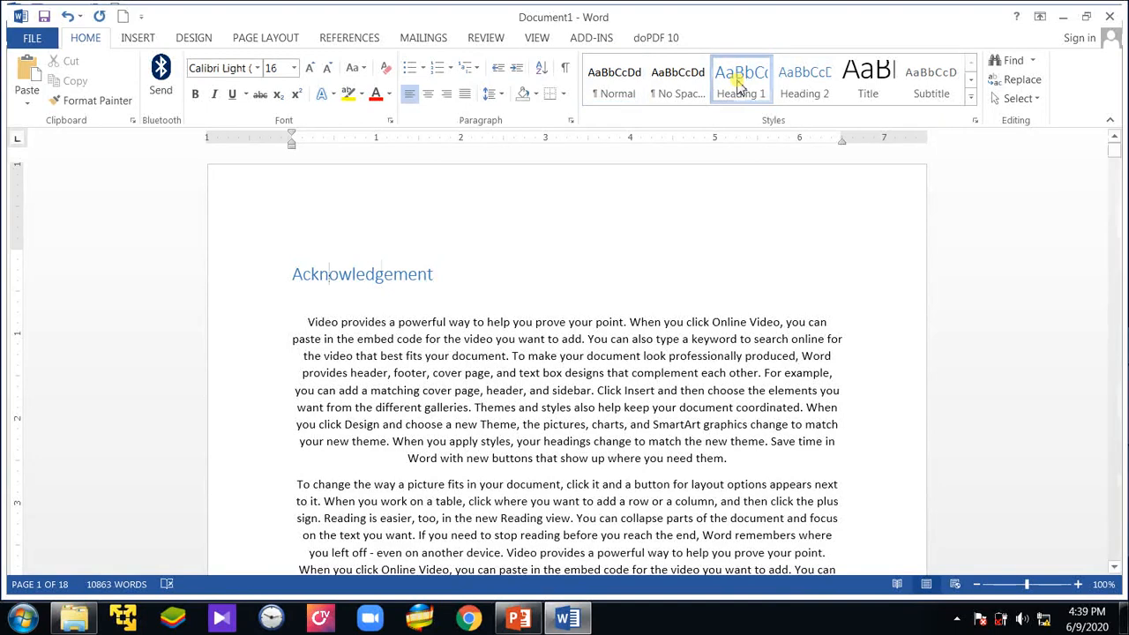
# - Modify the Heading 1 style to centred alignment and the Arial Rounded MT Bold font
pyautogui.rightClick(739, 85)
pyautogui.click(774, 116)
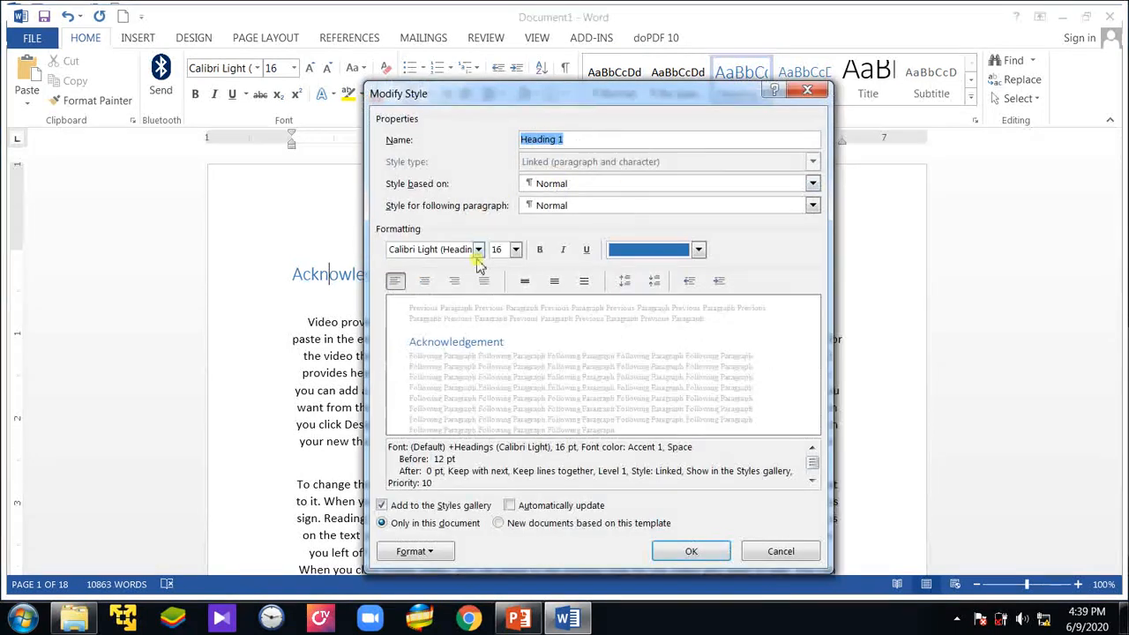
pyautogui.click(425, 280)
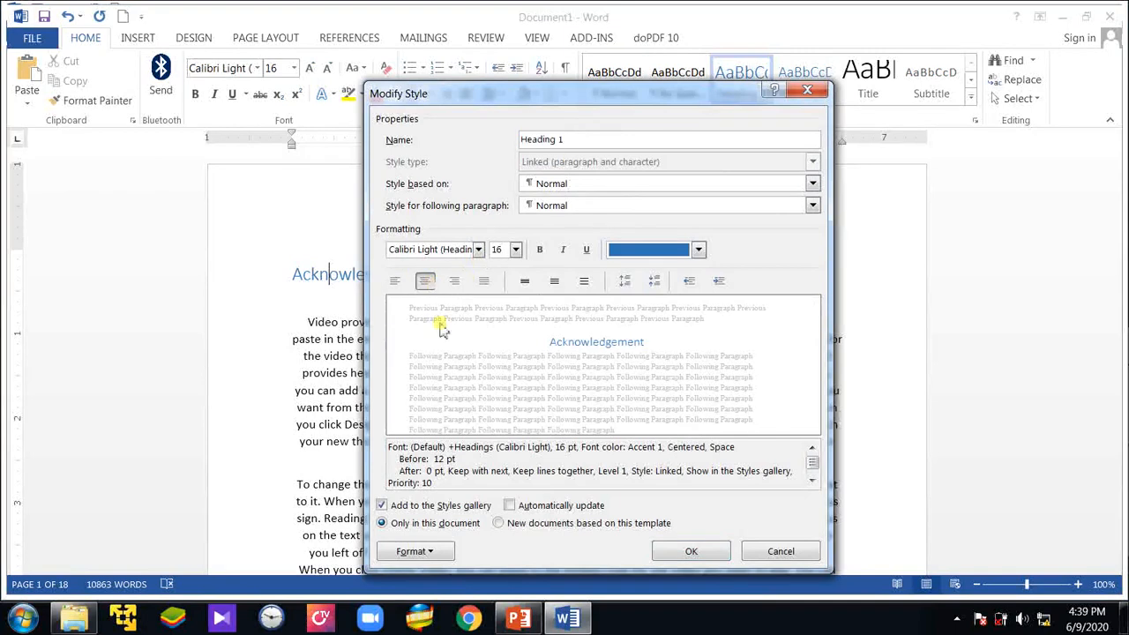
pyautogui.click(478, 251)
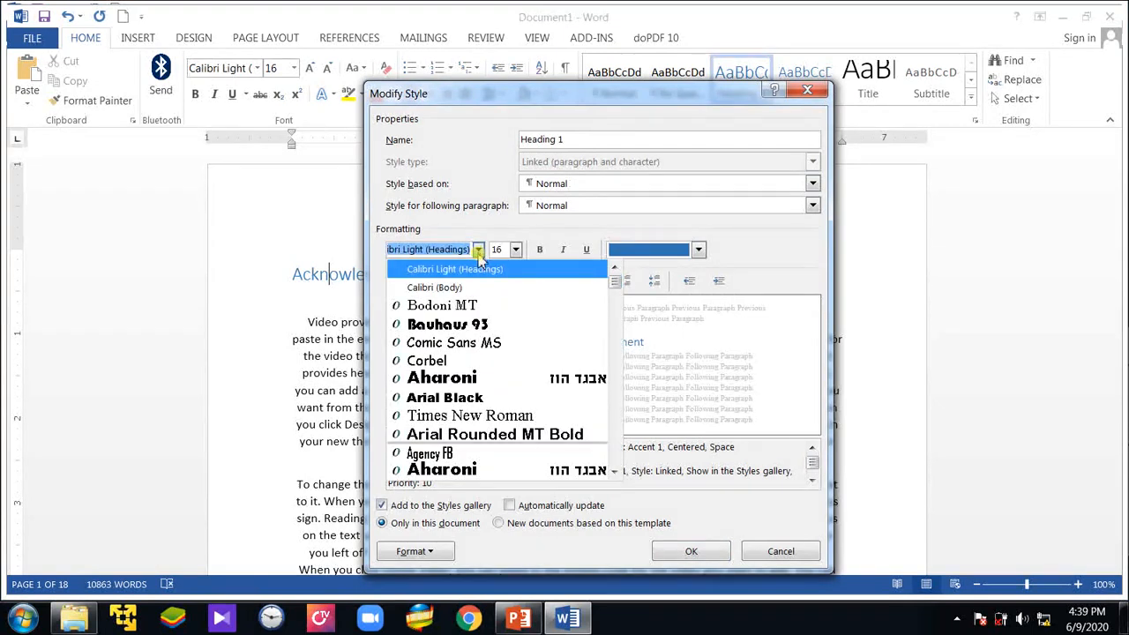
pyautogui.click(513, 435)
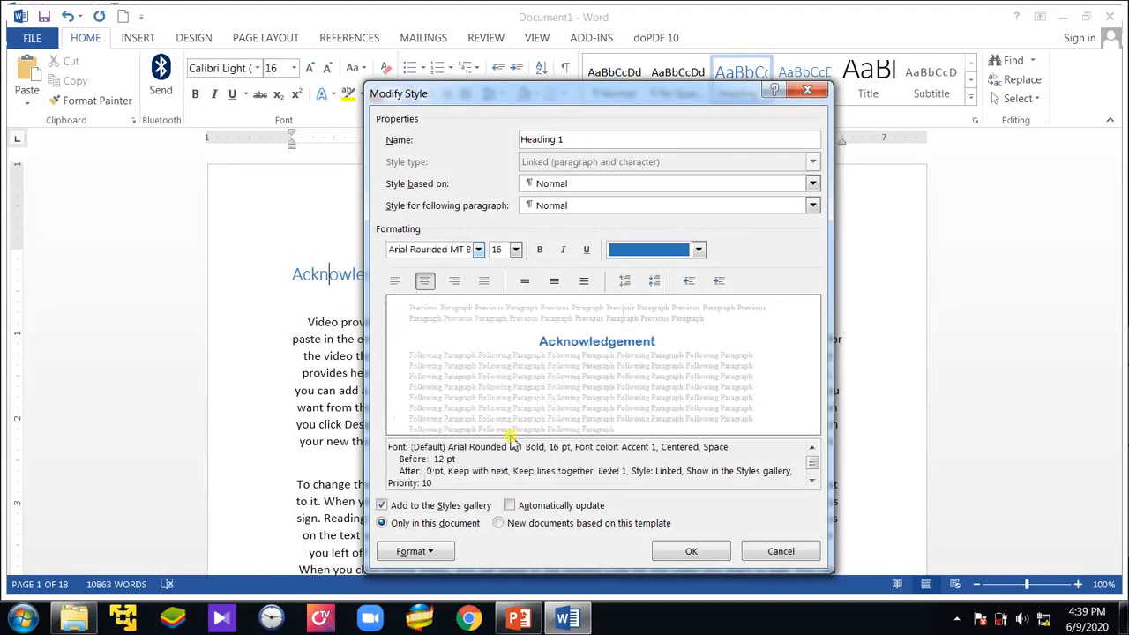
pyautogui.click(691, 552)
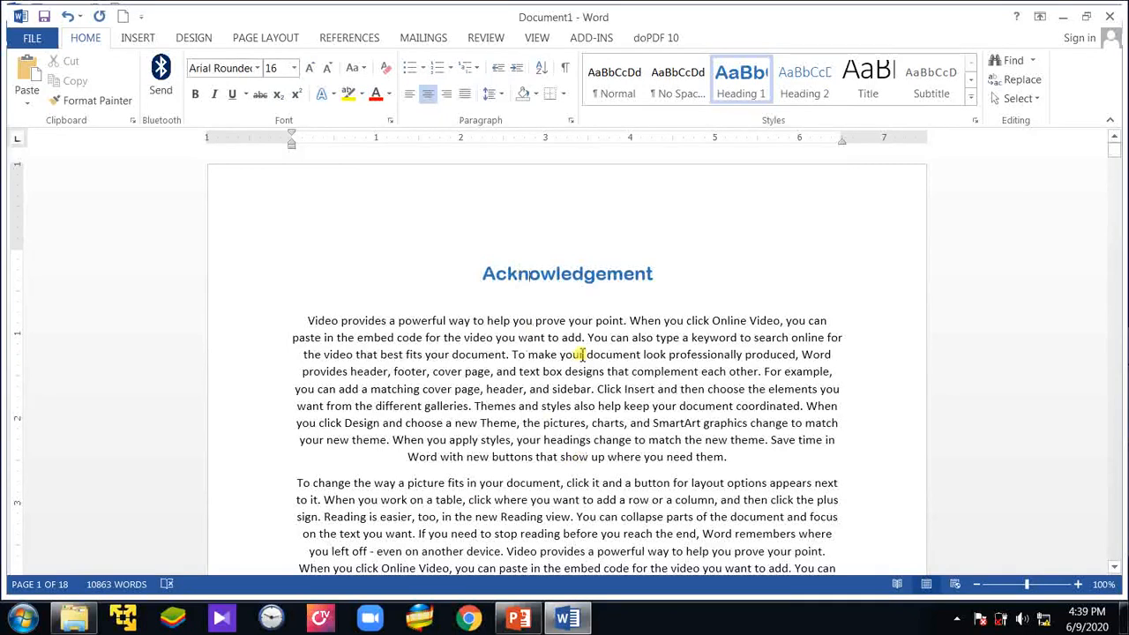
# - Apply the Heading 1 style to the "Preface" heading on page 3
pyautogui.scroll(-5, 582, 354)
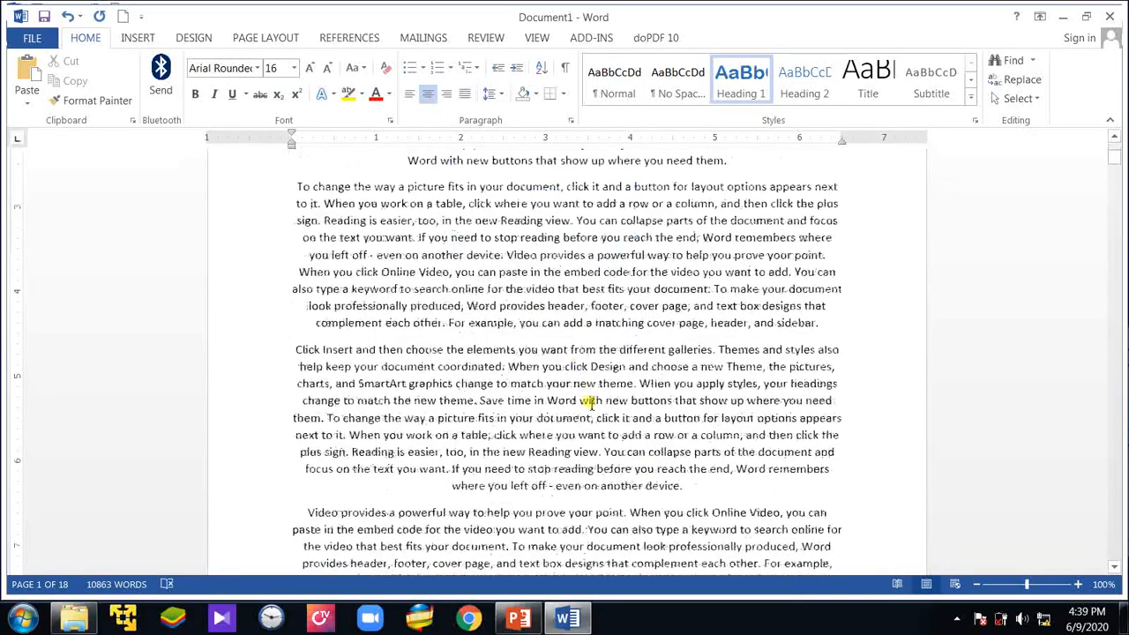
pyautogui.press('pagedown')
pyautogui.press('pagedown')
pyautogui.press('pagedown')
pyautogui.press('pagedown')
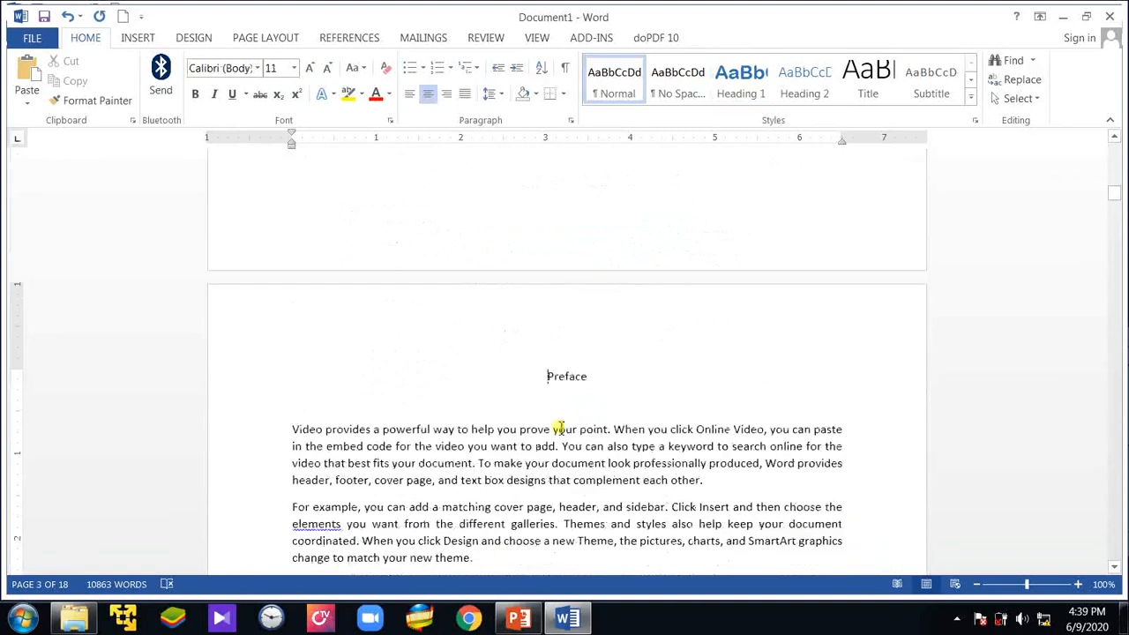
pyautogui.click(741, 85)
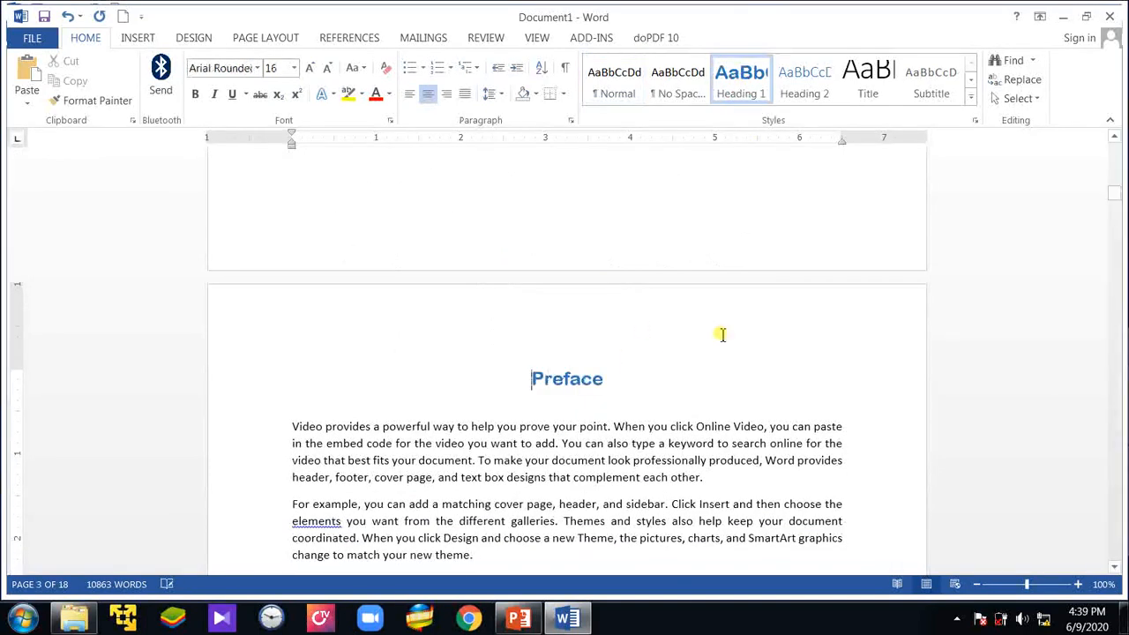
# - Apply the Heading 1 style to the "Chapter One" heading on page 4
pyautogui.press('pagedown')
pyautogui.press('pagedown')
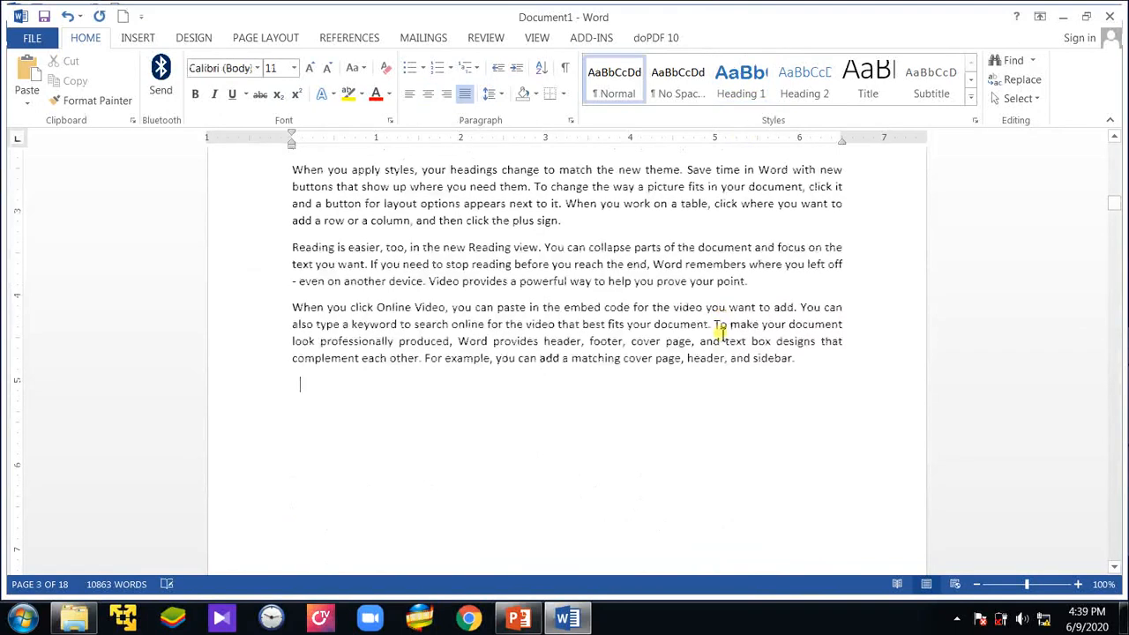
pyautogui.scroll(3, 732, 342)
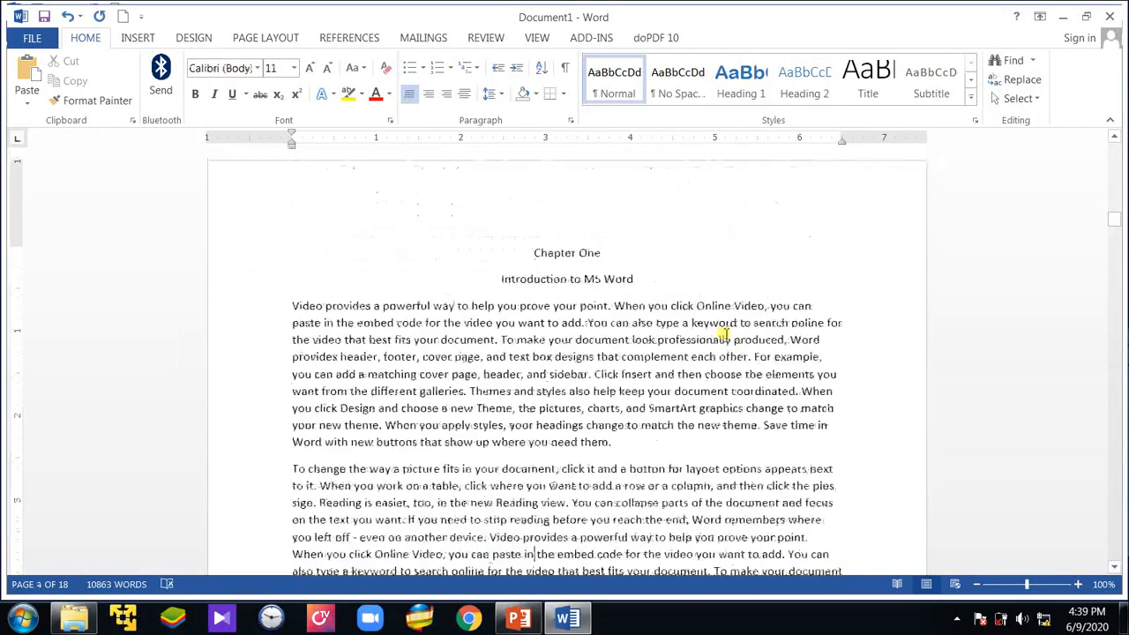
pyautogui.click(554, 253)
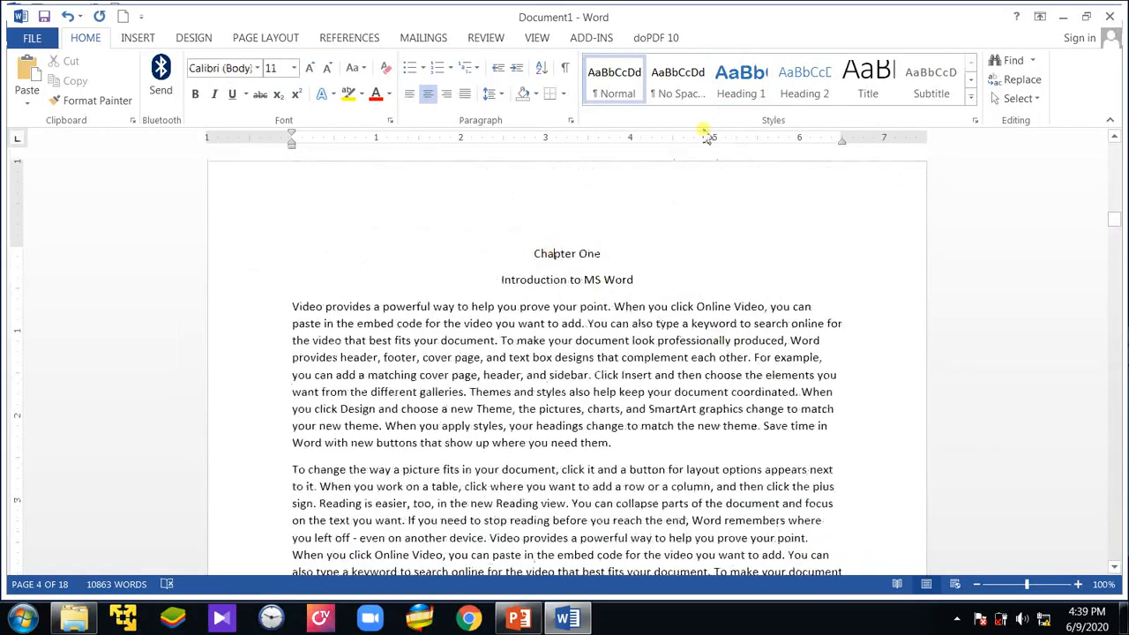
pyautogui.click(744, 80)
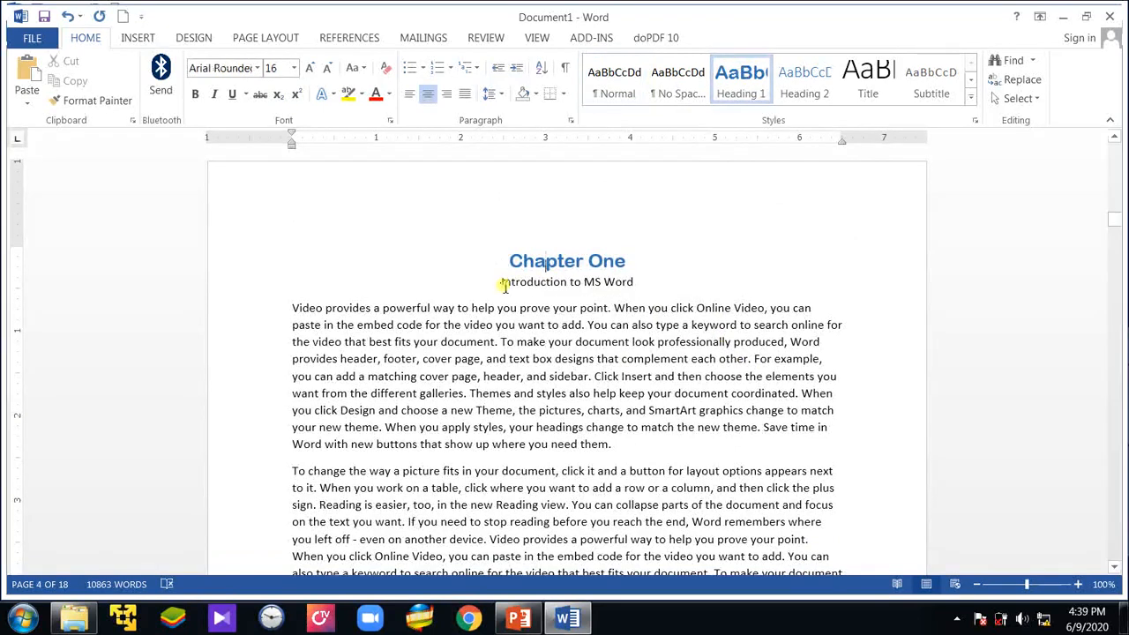
# - Apply the Heading 2 style to the "Introduction to MS Word" subtitle on page 4 and change the style's font to Berlin Sans FB
pyautogui.click(505, 284)
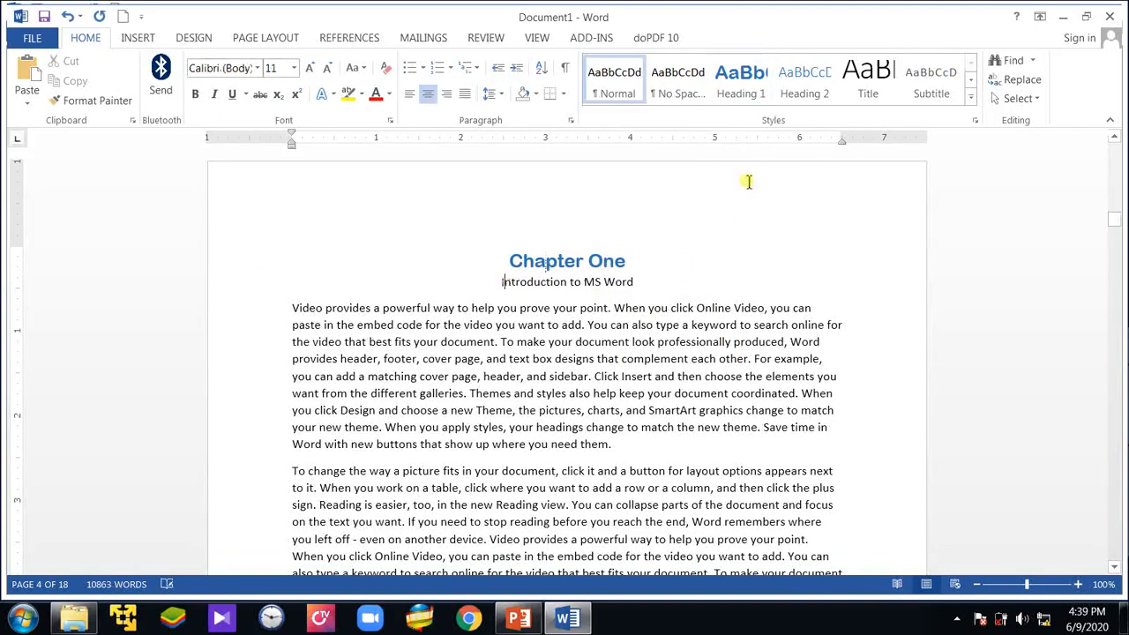
pyautogui.click(801, 81)
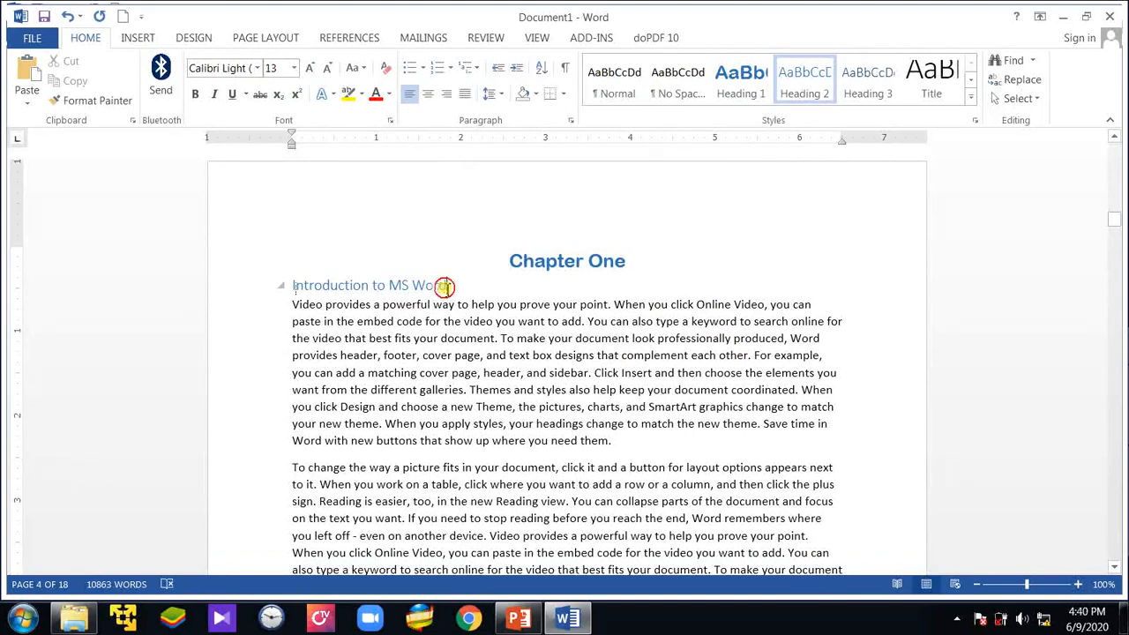
pyautogui.rightClick(793, 88)
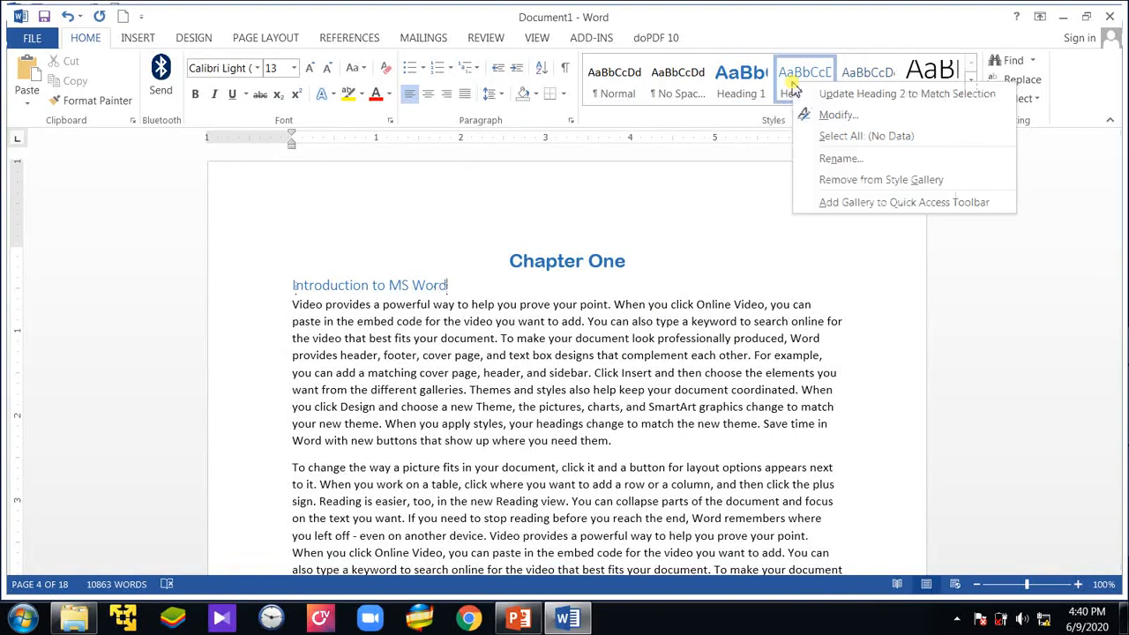
pyautogui.click(833, 116)
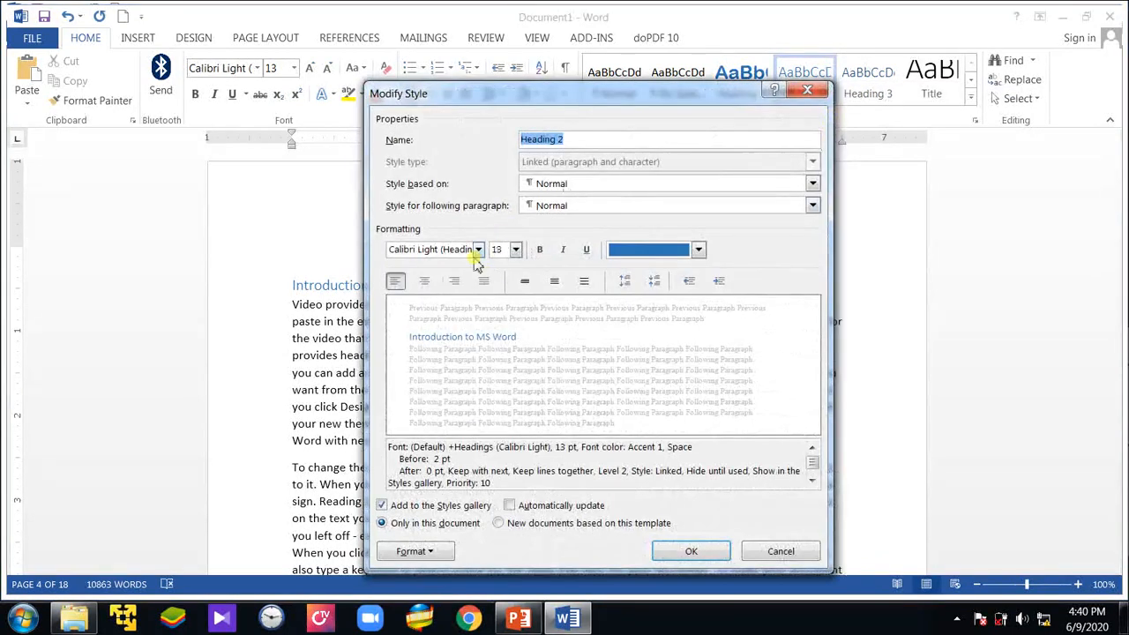
pyautogui.click(478, 250)
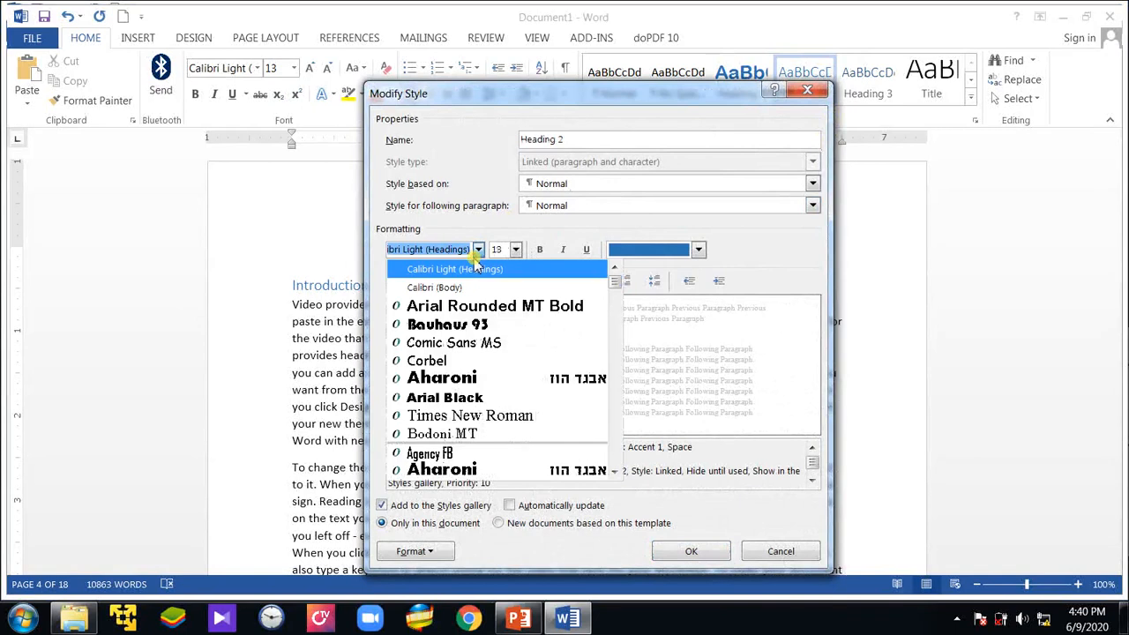
pyautogui.scroll(-3, 525, 441)
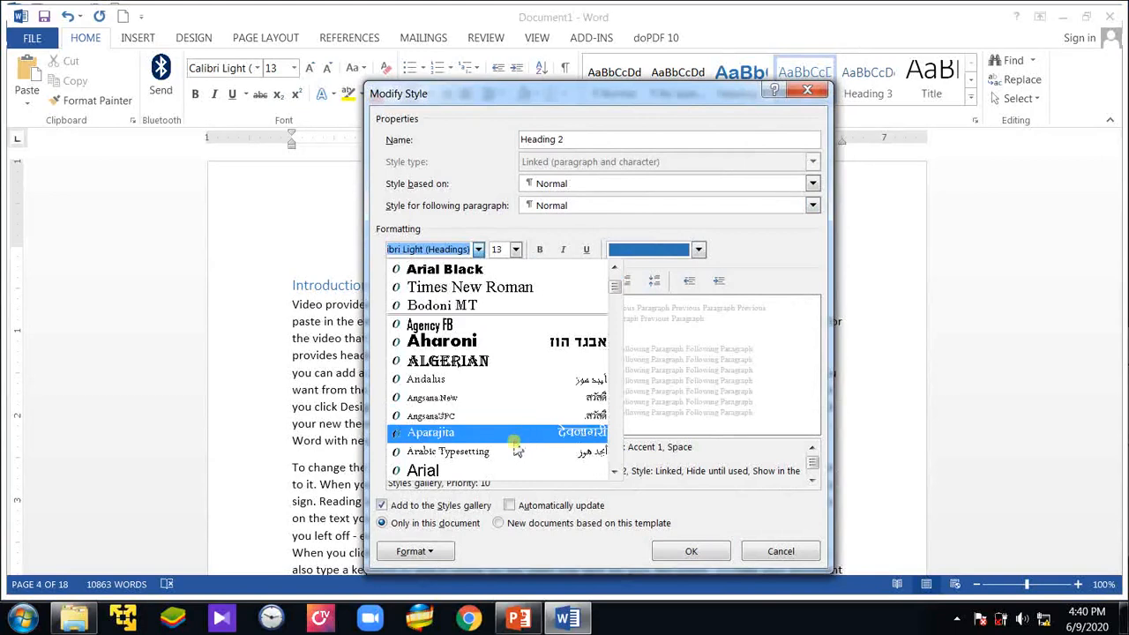
pyautogui.scroll(-5, 483, 477)
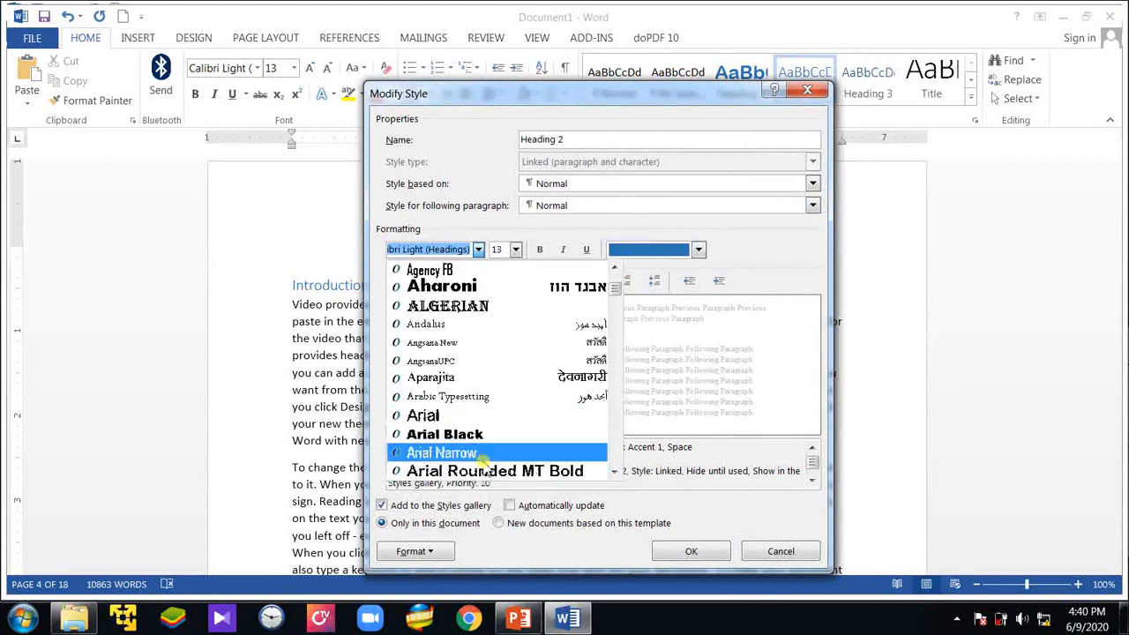
pyautogui.scroll(-4, 497, 452)
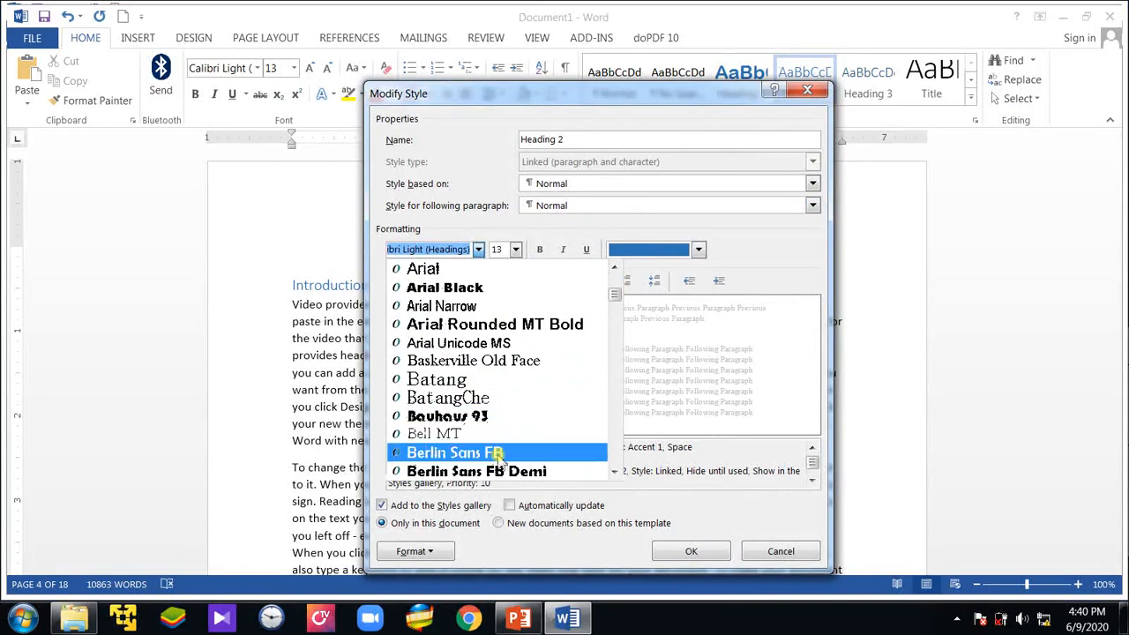
pyautogui.click(498, 453)
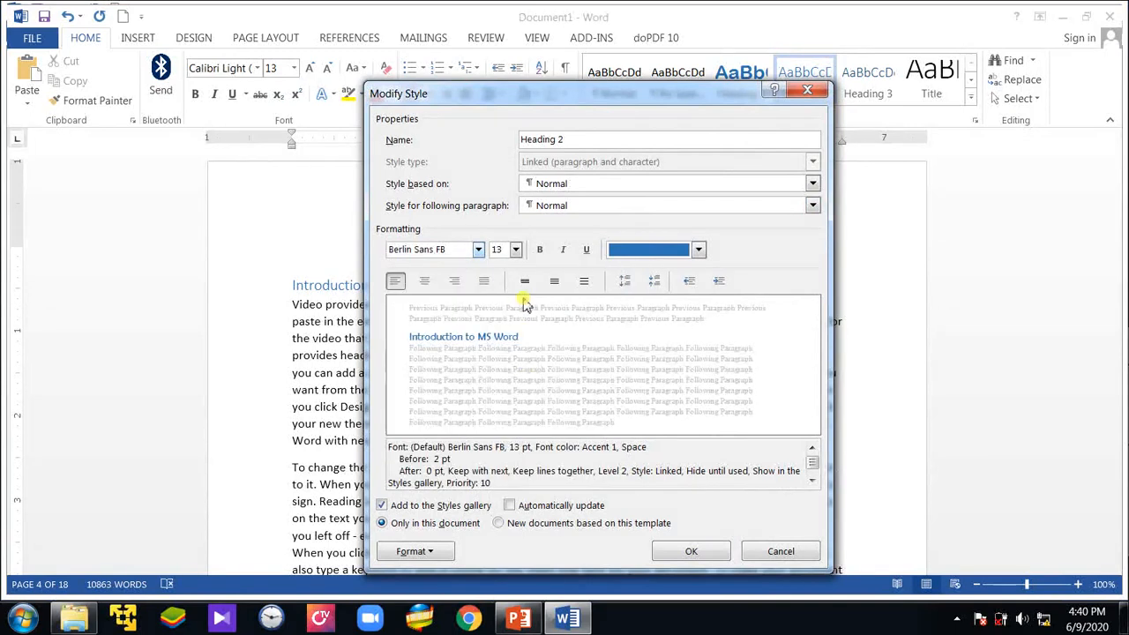
# - Modify the Heading 2 style further to centred alignment, black theme text colour and underlined text
pyautogui.click(428, 284)
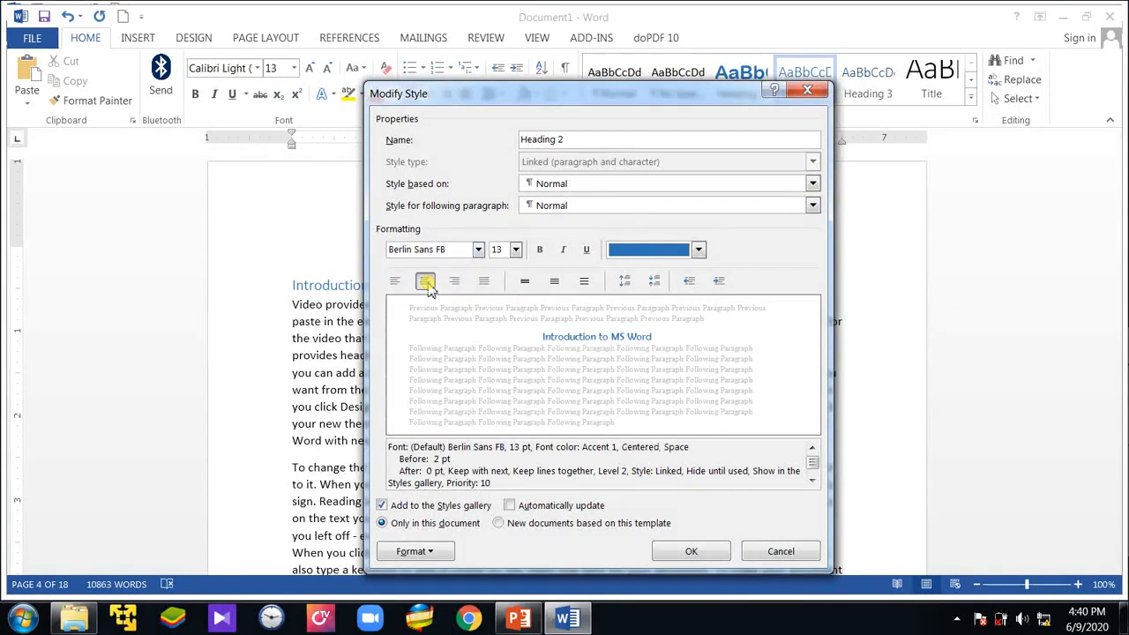
pyautogui.click(697, 250)
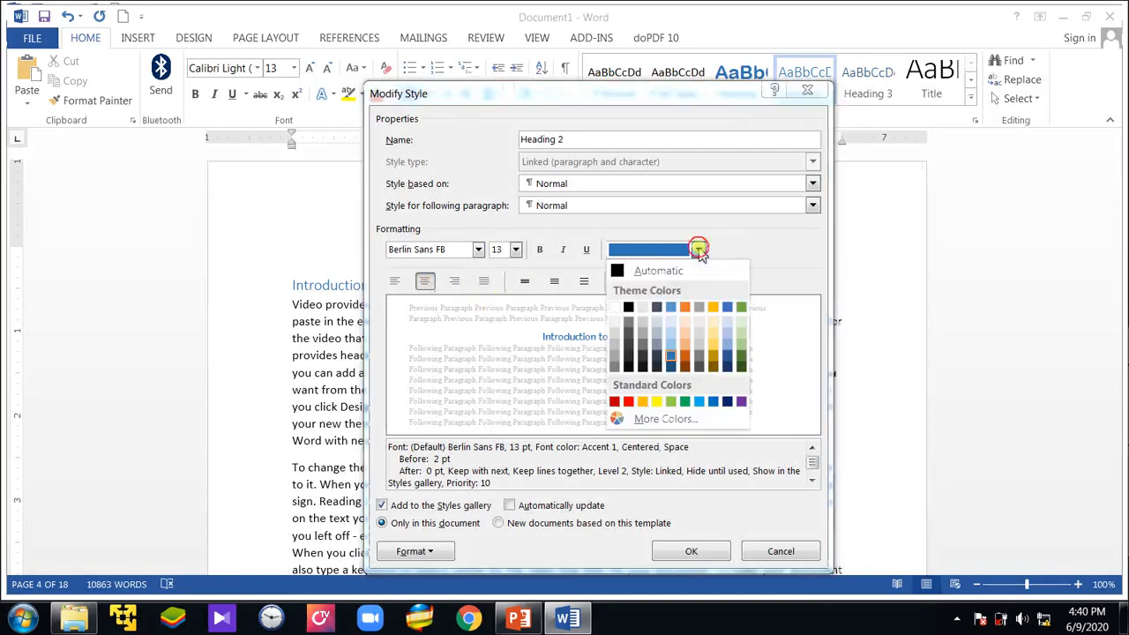
pyautogui.click(628, 308)
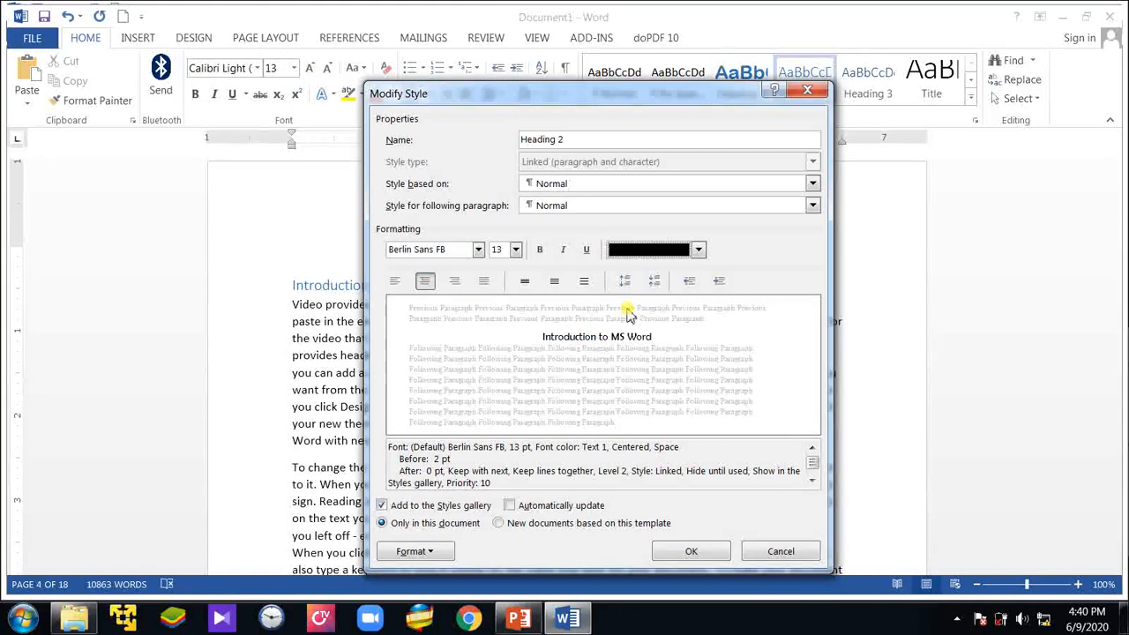
pyautogui.click(586, 251)
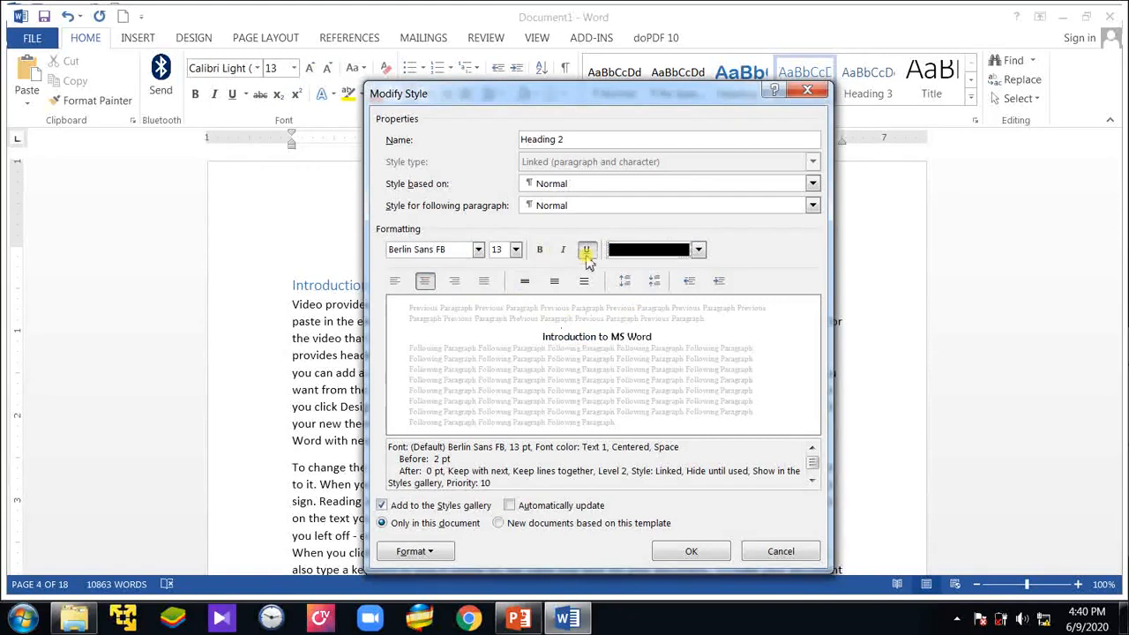
pyautogui.click(692, 553)
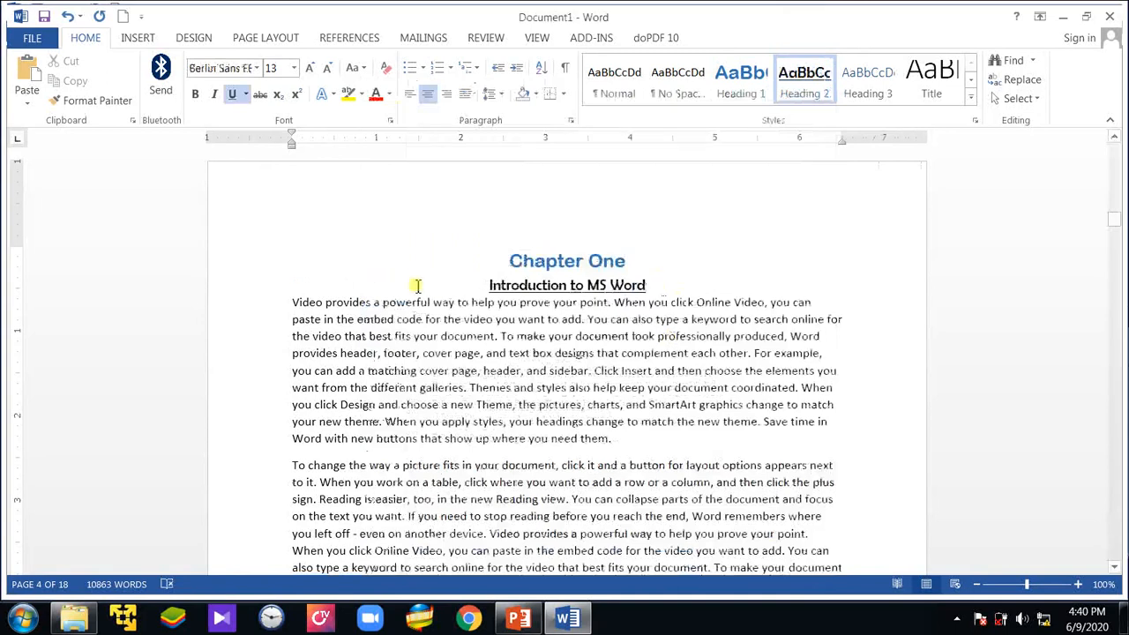
# - Insert a blank line between the "Introduction to MS Word" subtitle and the first body paragraph
pyautogui.click(291, 301)
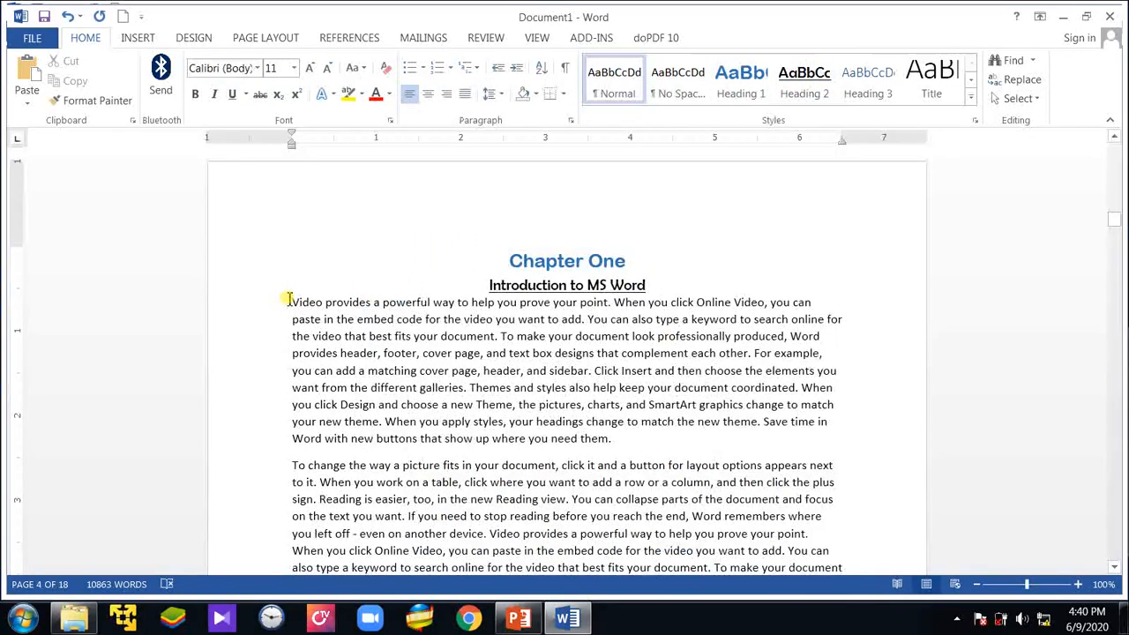
pyautogui.press('Return')
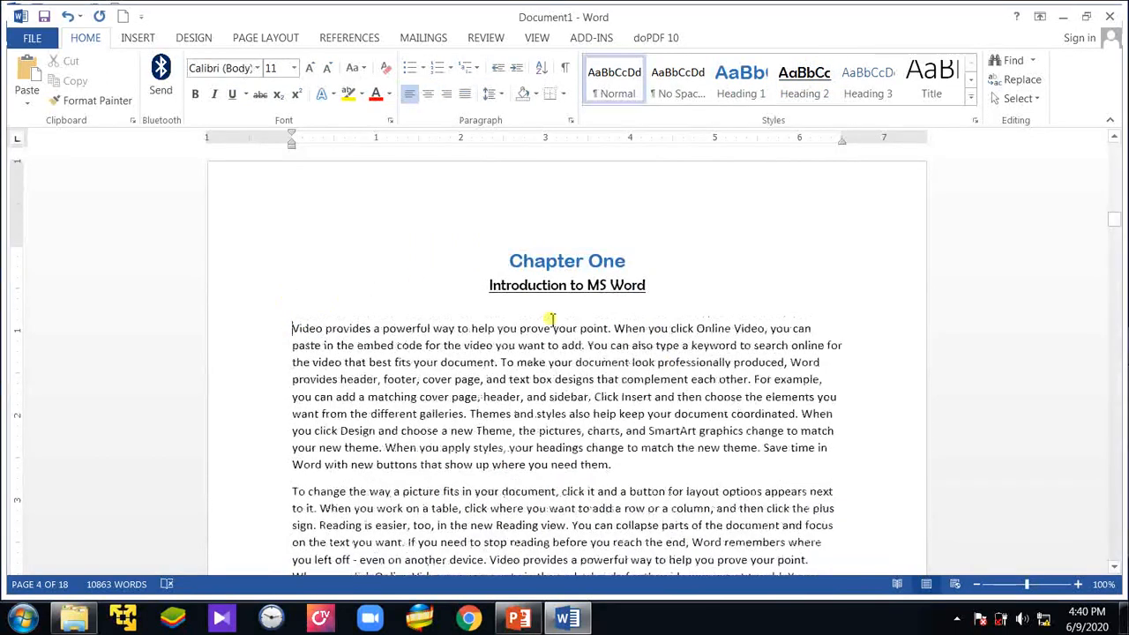
# - Apply Heading 1 to the "Chapter Two" heading on page 9 and Heading 2 to its "Editing MS Word Documents" subtitle
pyautogui.scroll(-3, 648, 402)
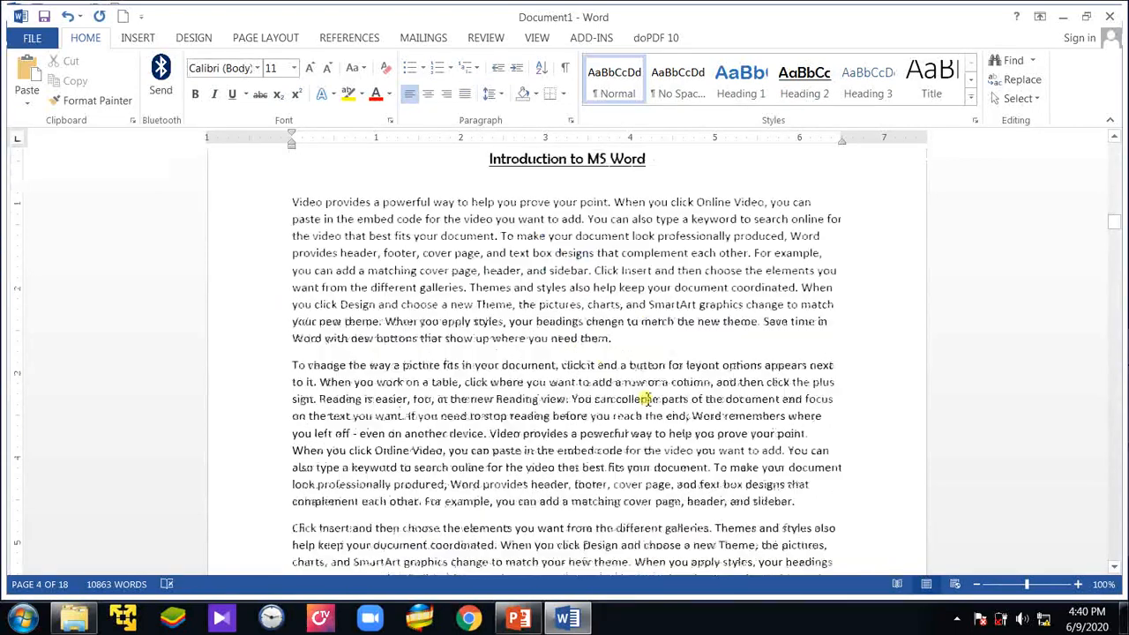
pyautogui.scroll(-3, 648, 398)
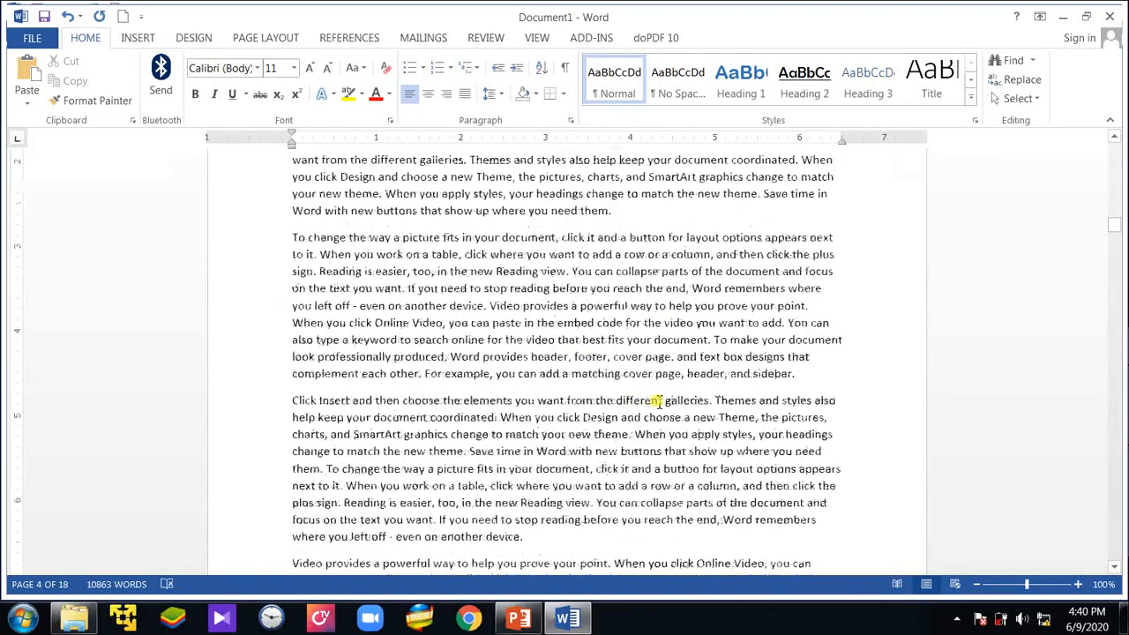
pyautogui.hotkey('ctrl', 'Return')
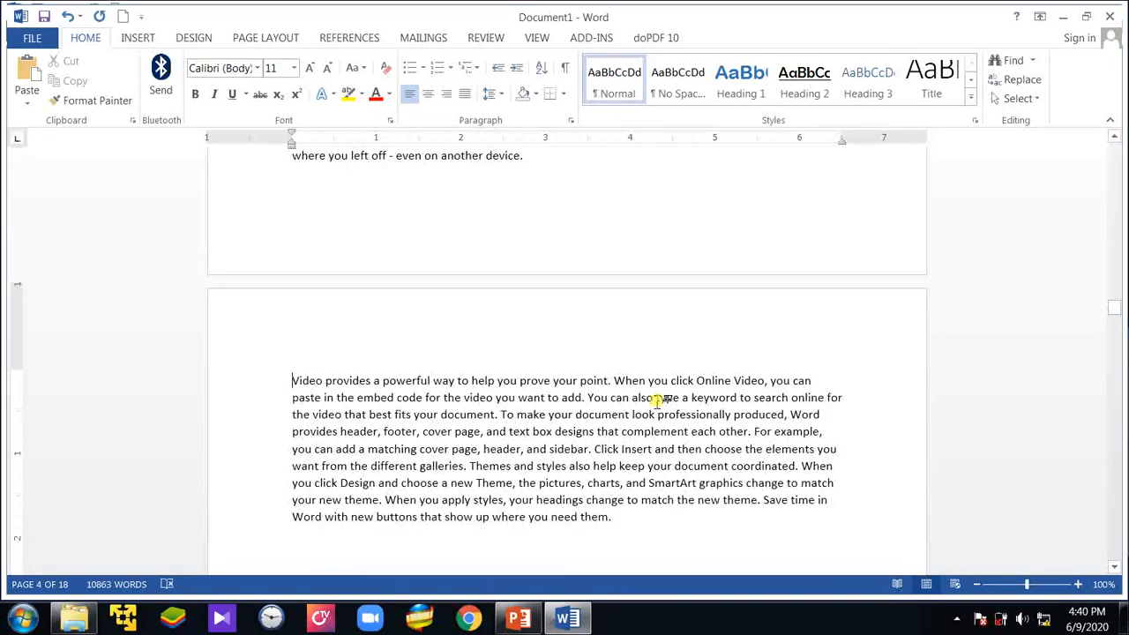
pyautogui.hotkey('ctrl', 'pagedown')
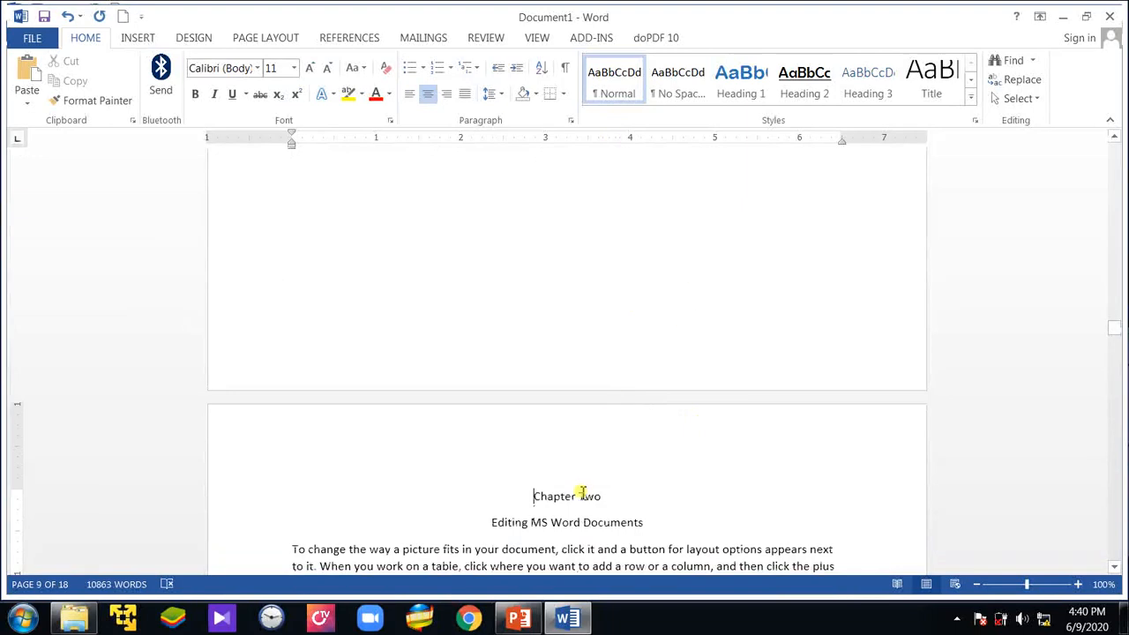
pyautogui.click(741, 79)
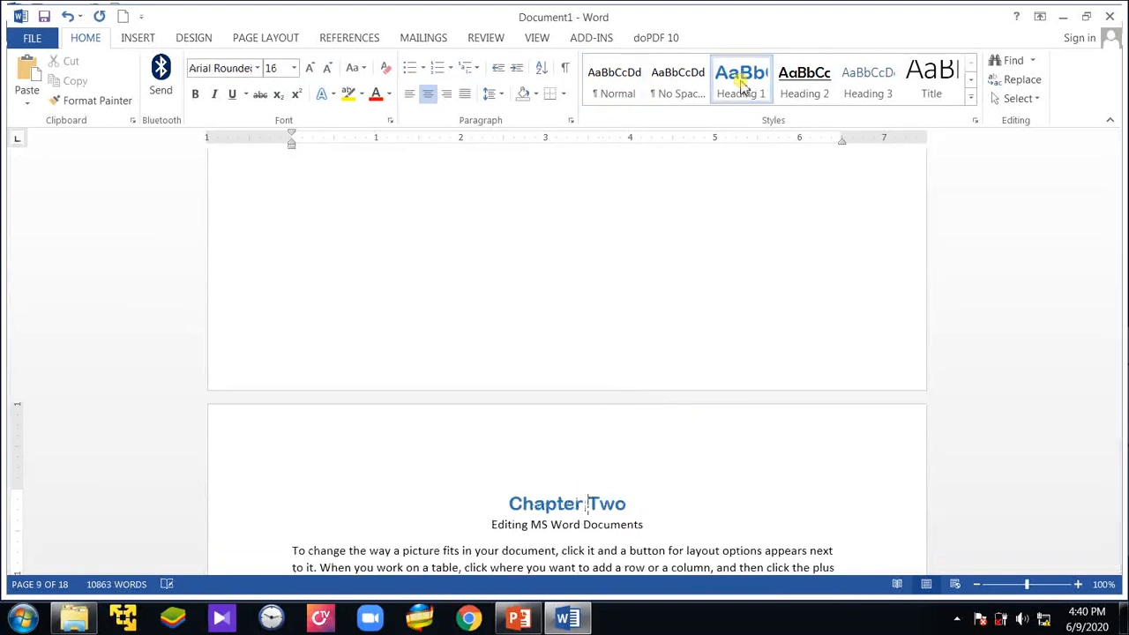
pyautogui.click(616, 528)
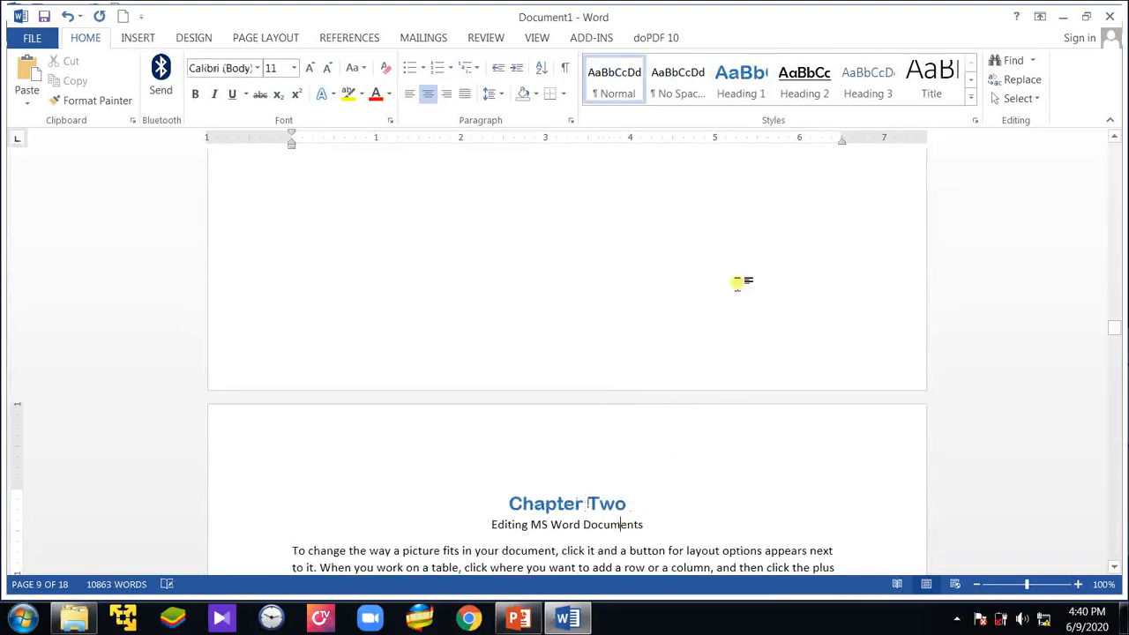
pyautogui.click(798, 80)
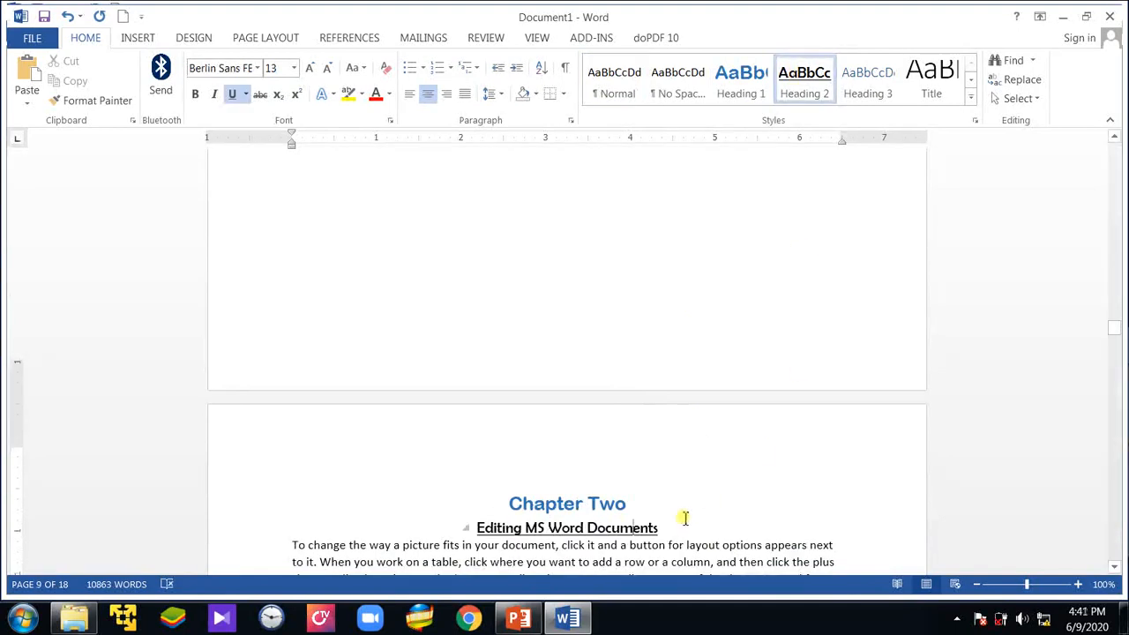
# - Insert a blank line between the "Editing MS Word Documents" subtitle and the body text below it
pyautogui.scroll(-3, 680, 517)
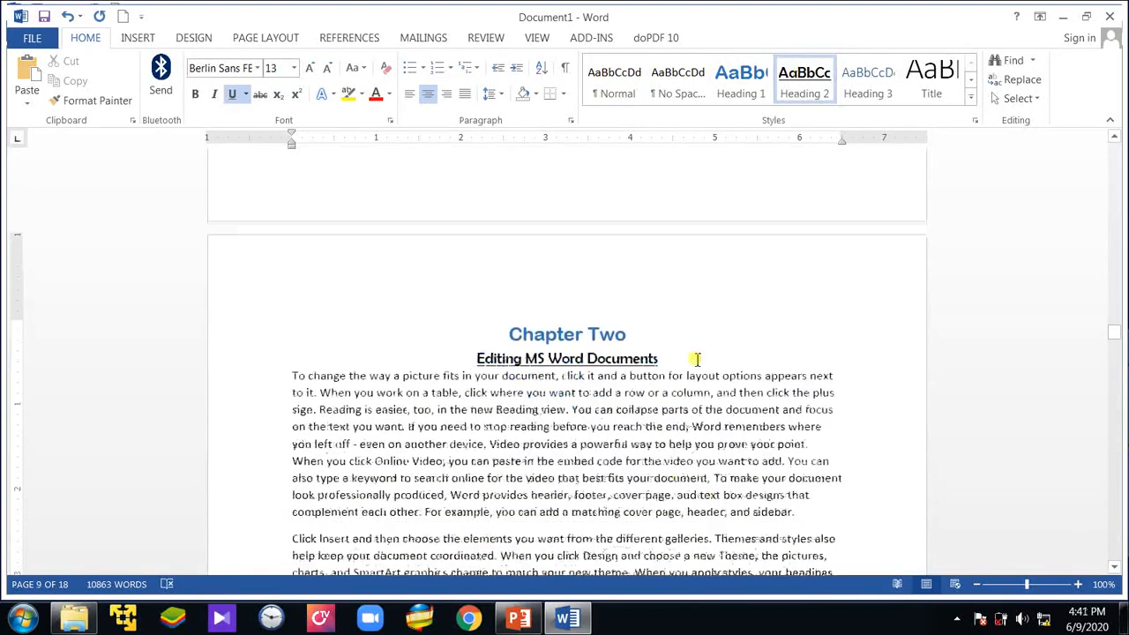
pyautogui.click(292, 379)
pyautogui.press('Return')
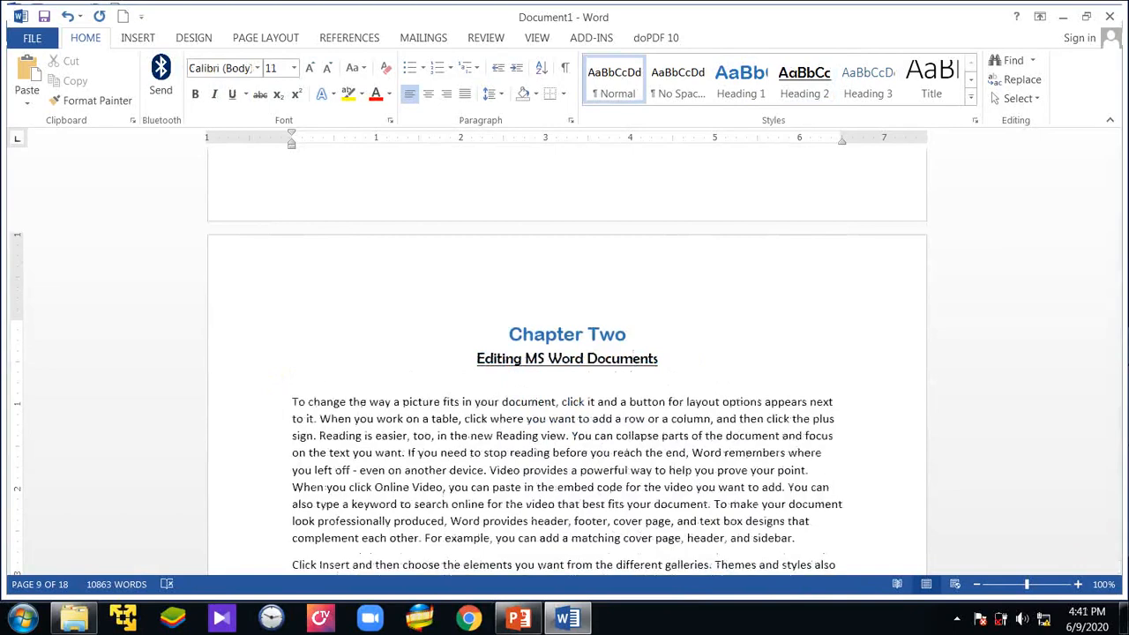
# - Apply Heading 1 to the "Chapter Three" heading on page 13 and Heading 2 to its "Formatting MS Word Documents" subtitle
pyautogui.press('pagedown')
pyautogui.press('pagedown')
pyautogui.press('pagedown')
pyautogui.press('pagedown')
pyautogui.press('pagedown')
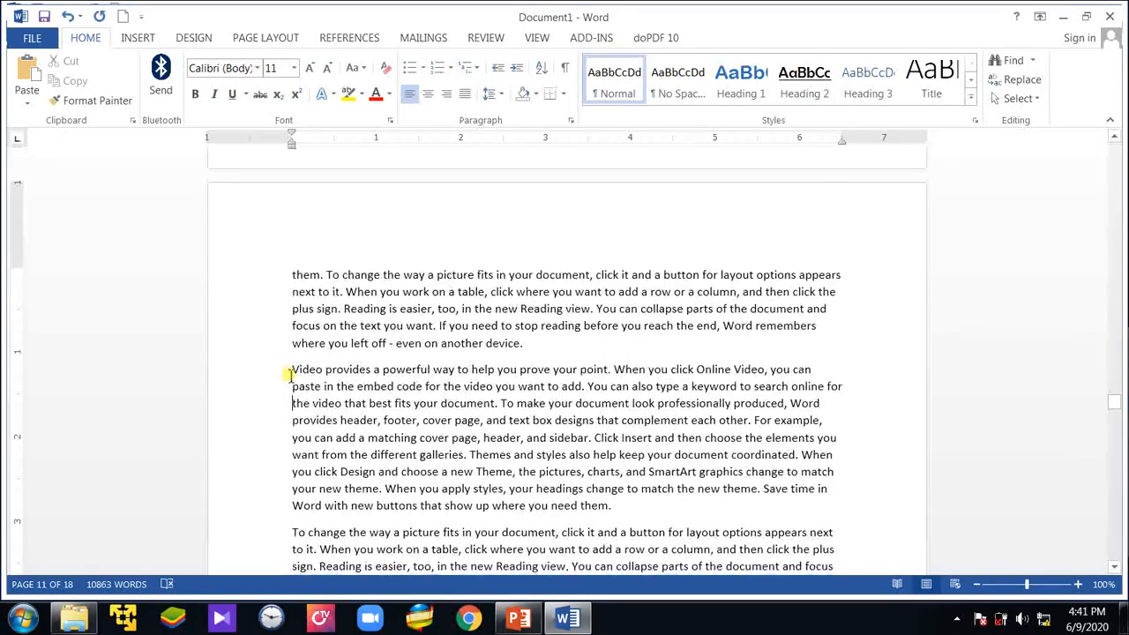
pyautogui.press('pagedown')
pyautogui.press('pagedown')
pyautogui.press('pagedown')
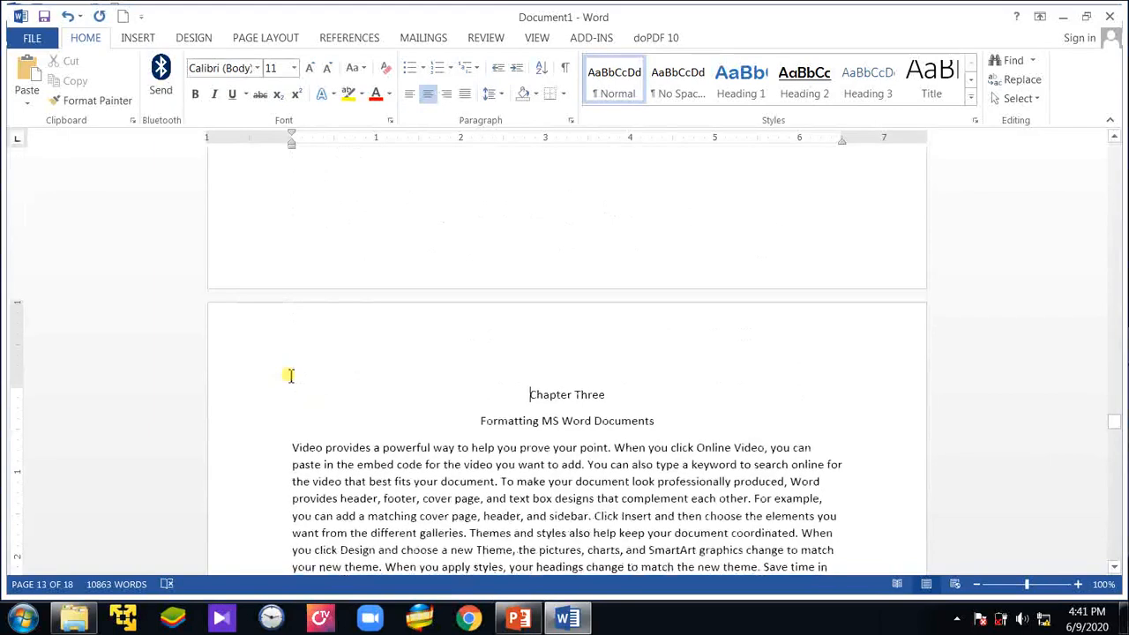
pyautogui.click(730, 90)
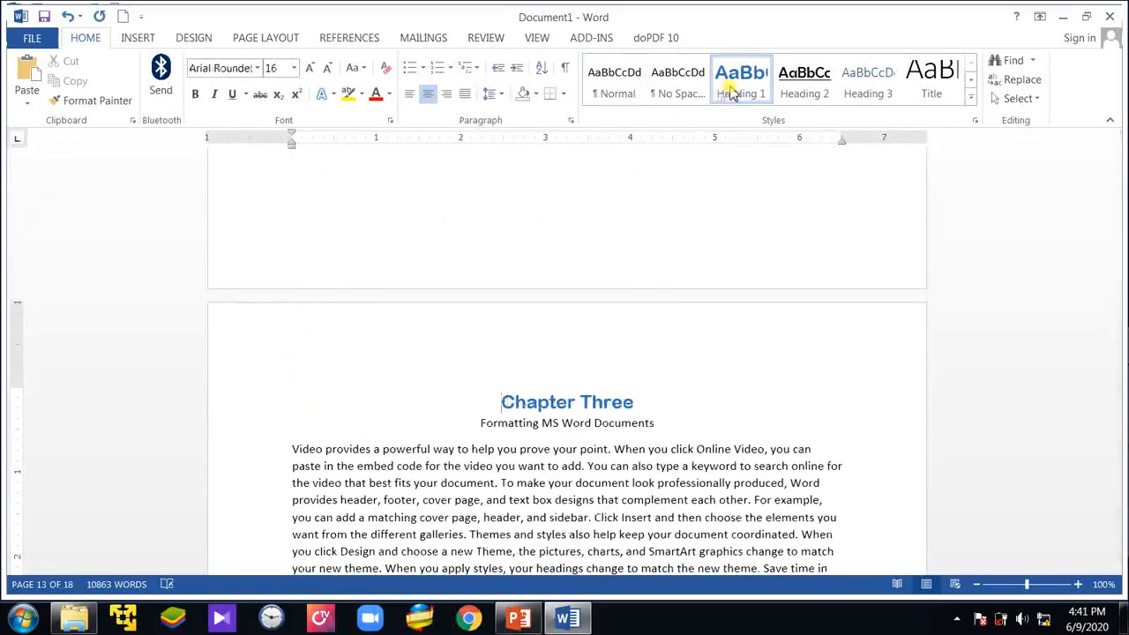
pyautogui.click(571, 423)
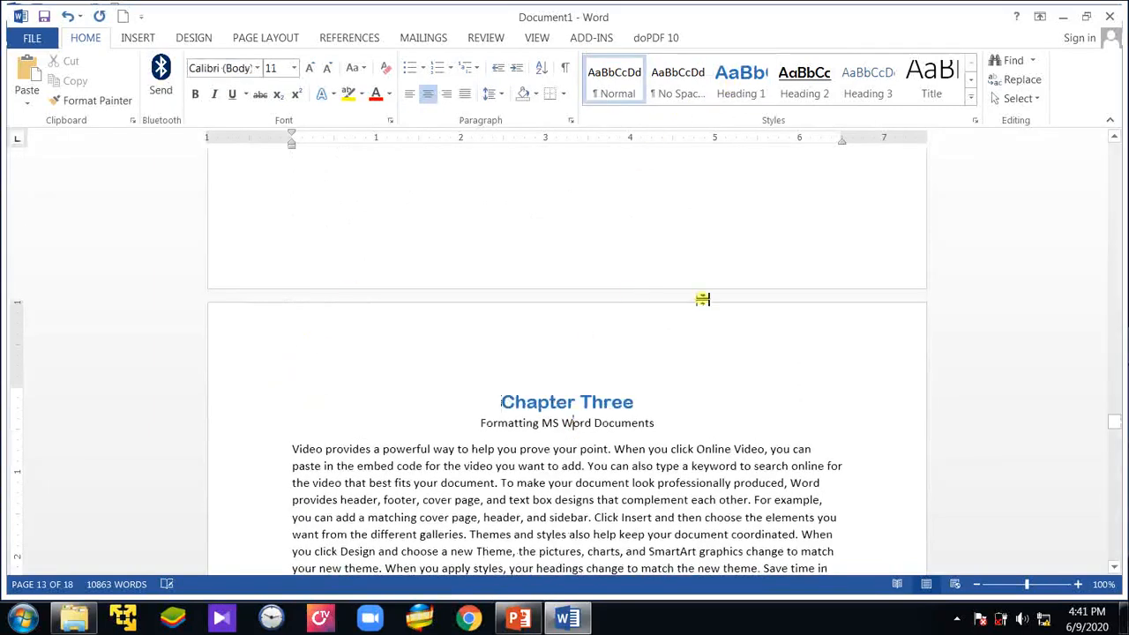
pyautogui.click(801, 83)
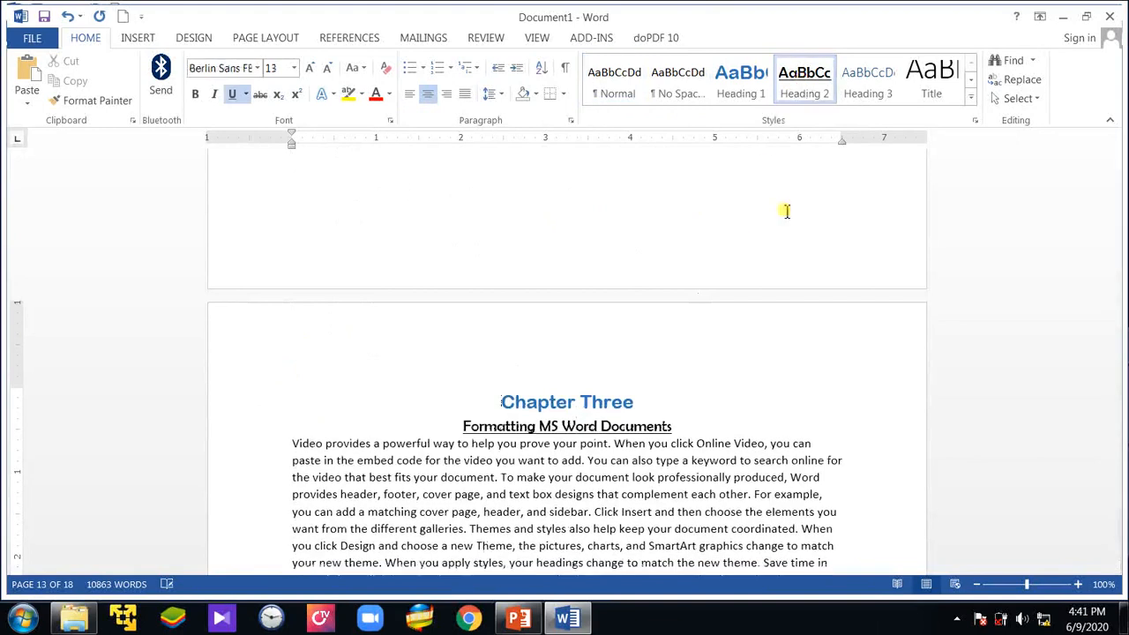
# - Insert a blank line between the "Formatting MS Word Documents" subtitle and the body text below it
pyautogui.click(292, 446)
pyautogui.press('Return')
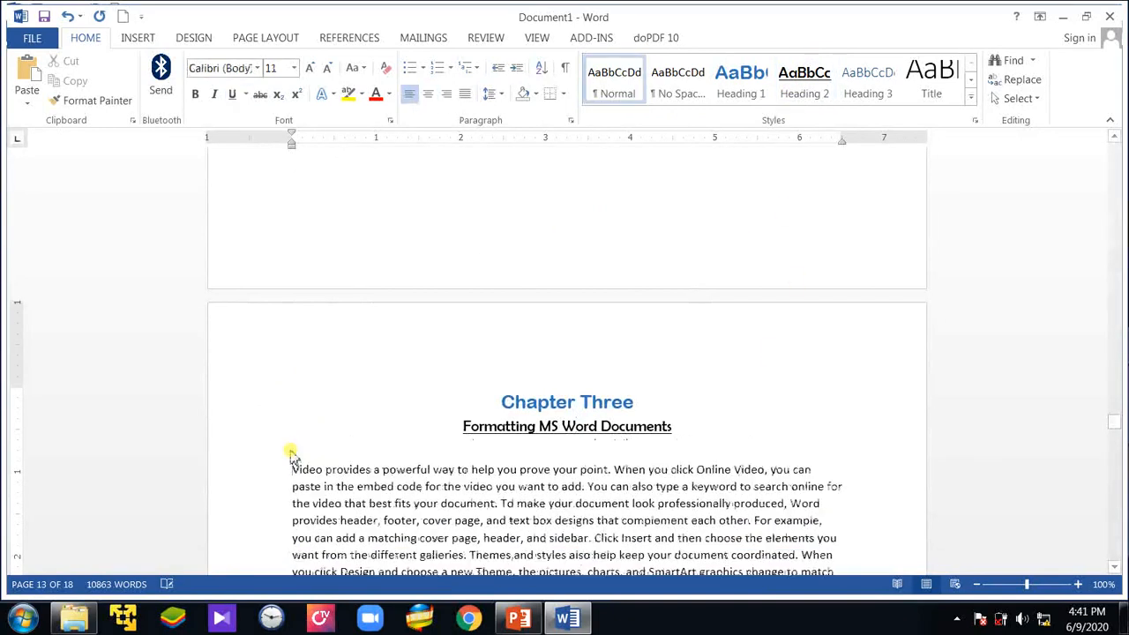
# - Apply Heading 1 to the "Chapter Five" heading on page 16 and Heading 2 to its "Adding Tables to MS Word Documents" subtitle
pyautogui.scroll(-8, 292, 450)
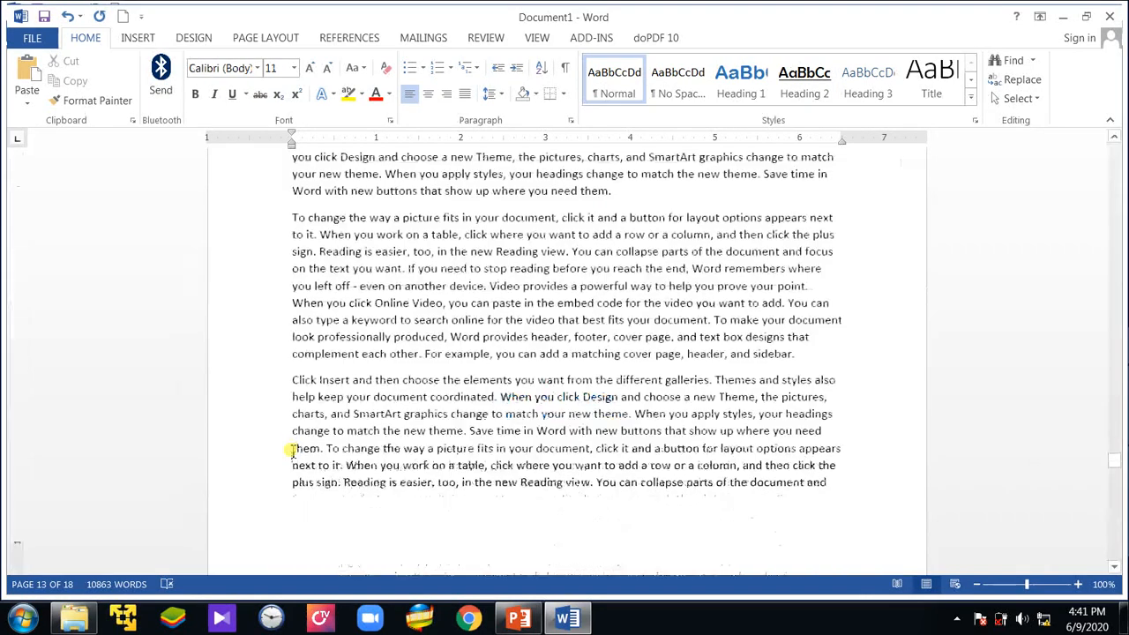
pyautogui.scroll(-15, 292, 450)
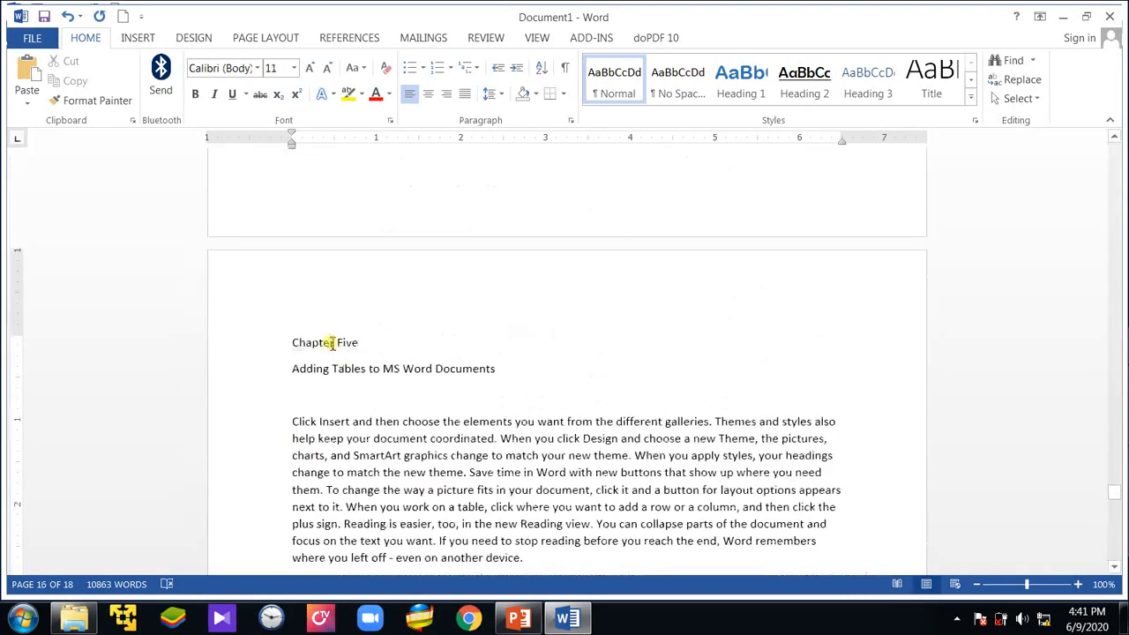
pyautogui.click(740, 96)
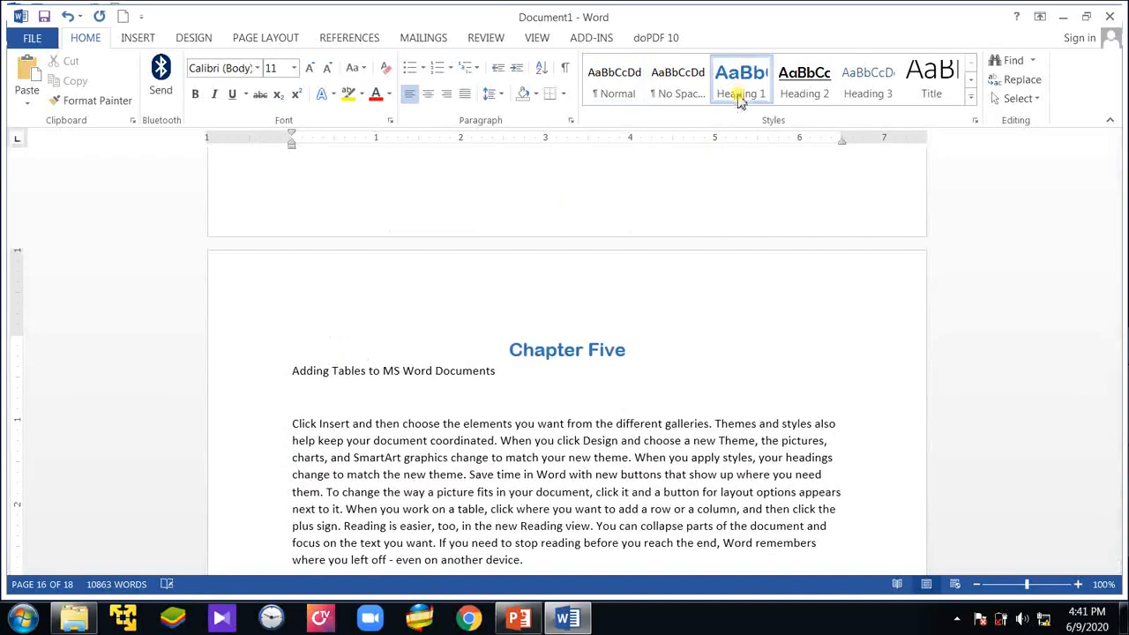
pyautogui.click(448, 372)
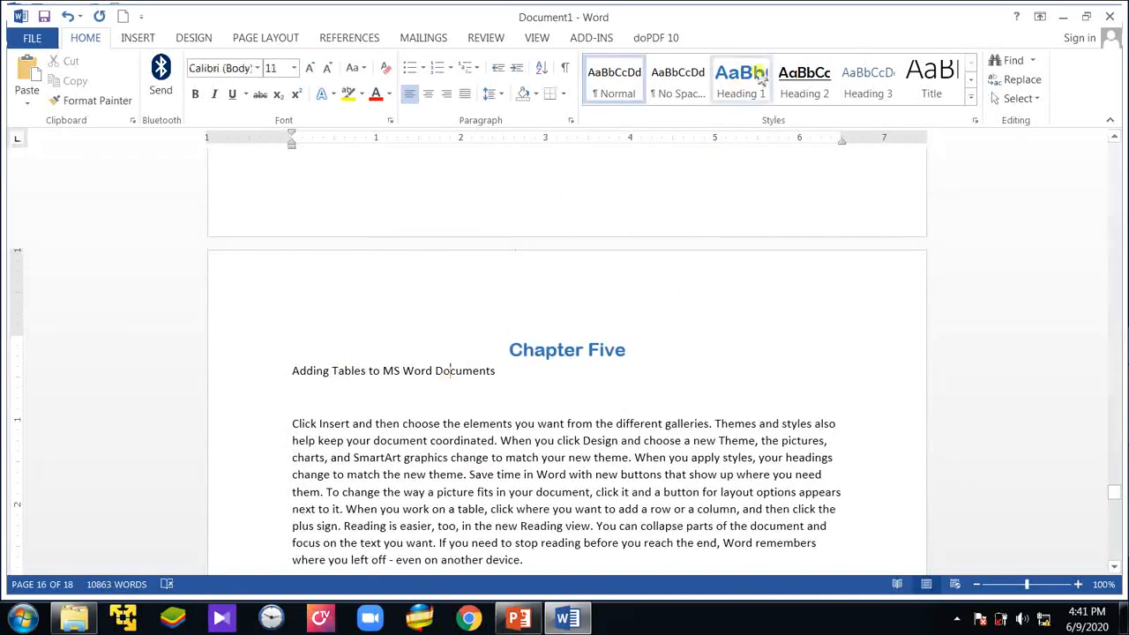
pyautogui.click(801, 81)
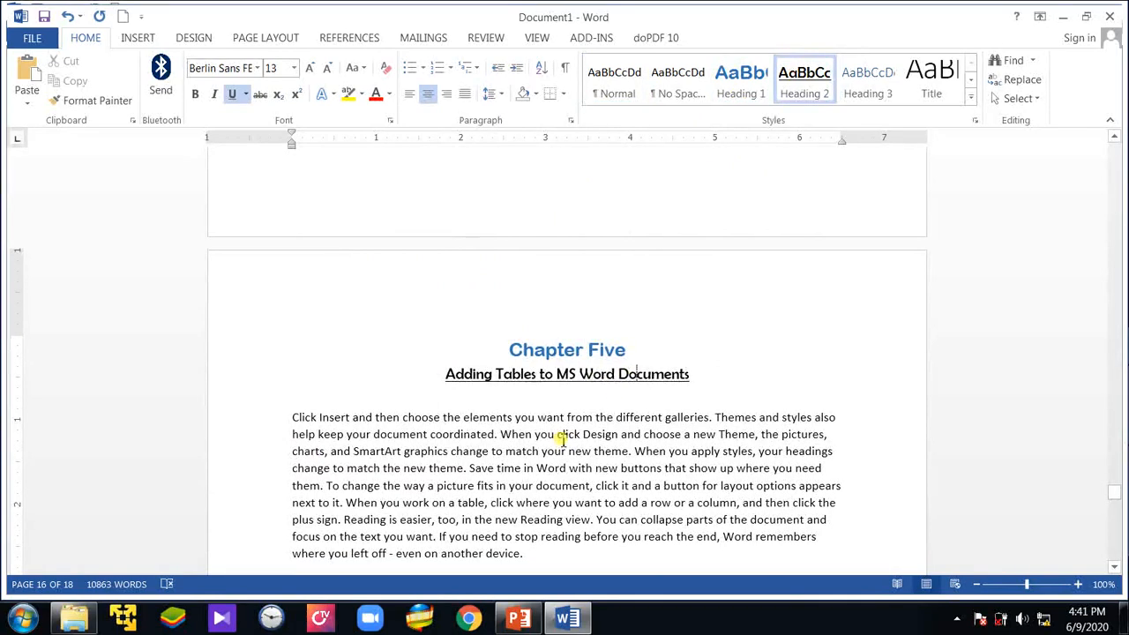
# - Check the remaining pages for unstyled headings and return to the blank line under the "Acknowledgement" heading on page 1
pyautogui.press('pagedown')
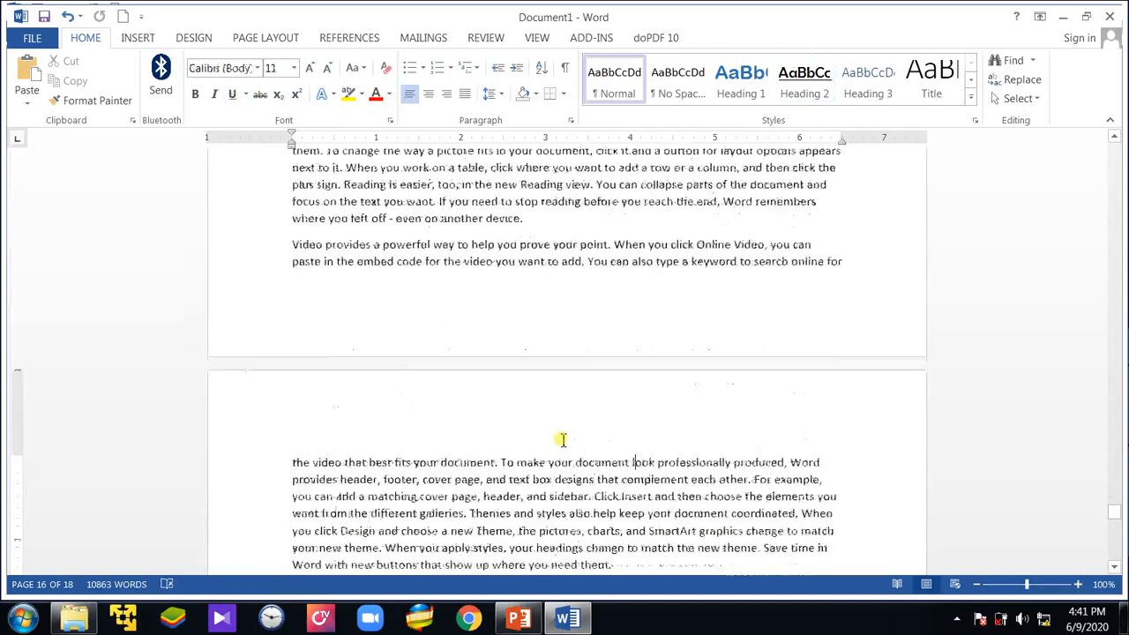
pyautogui.scroll(-6, 562, 439)
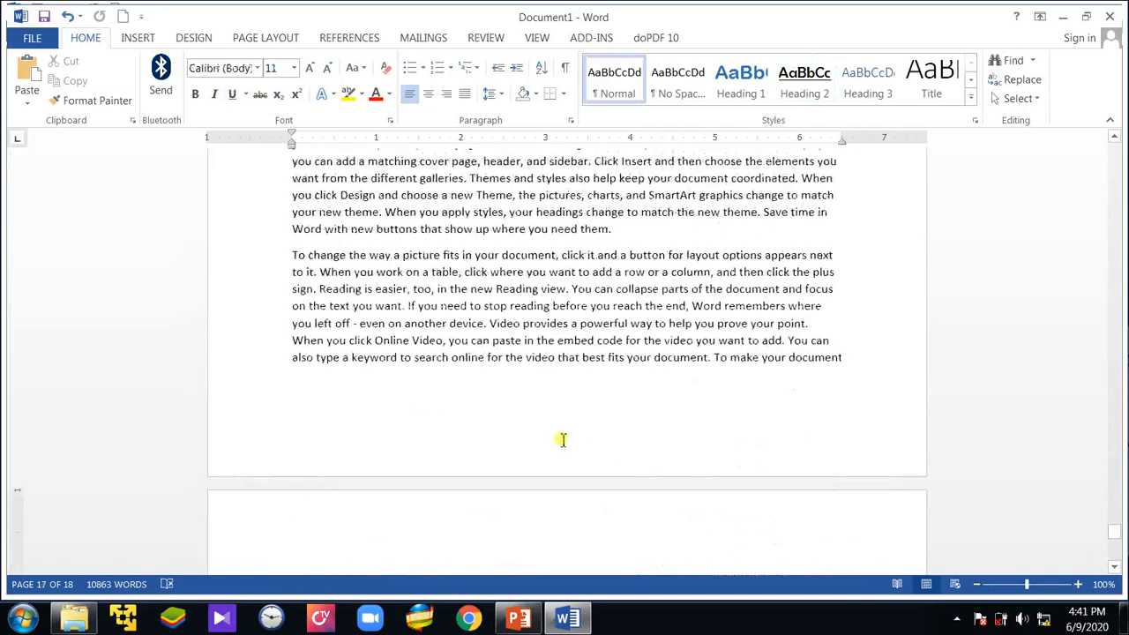
pyautogui.scroll(-4, 563, 439)
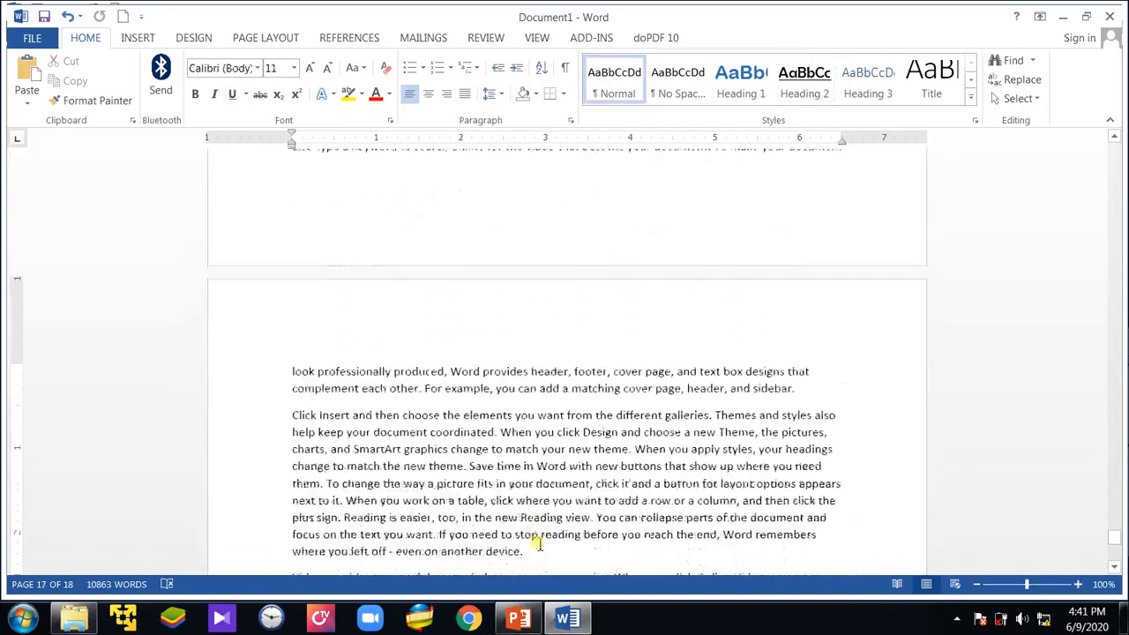
pyautogui.moveTo(1114, 536); pyautogui.dragTo(1059, 143)
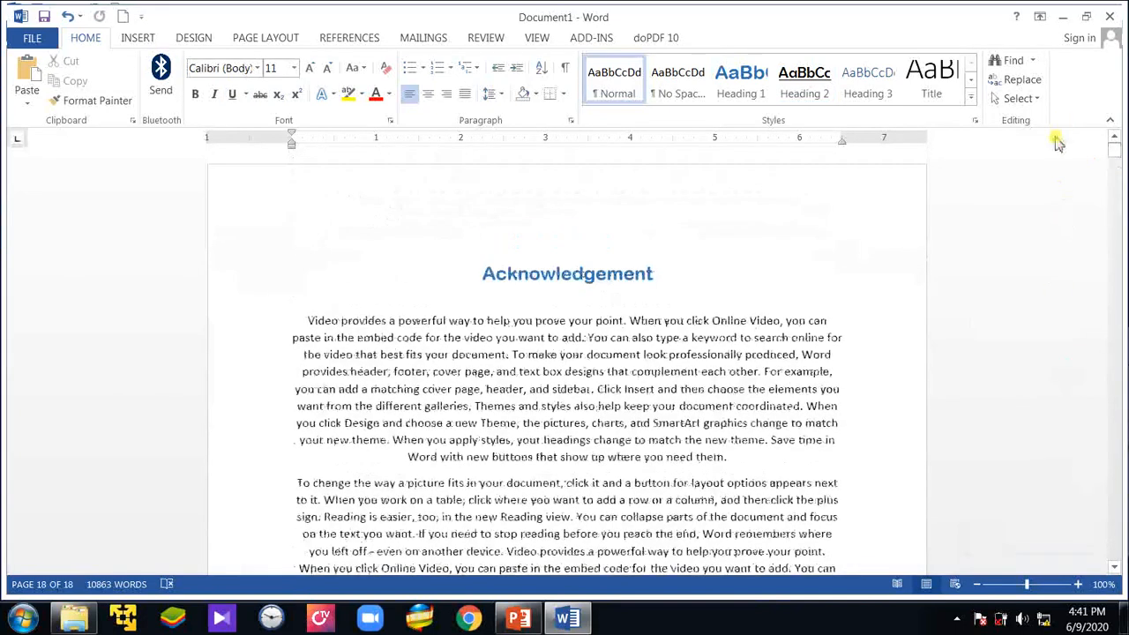
pyautogui.click(640, 304)
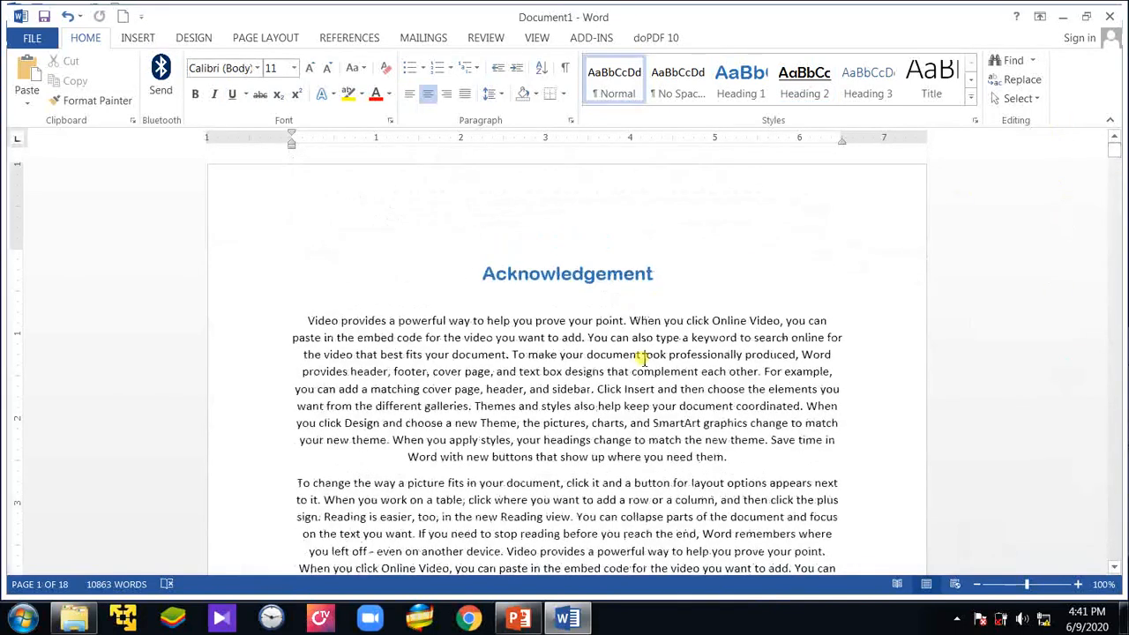
# - Switch to PowerPoint to read the "Creating the Table of Content" slide, and return to the Word document
pyautogui.click(520, 617)
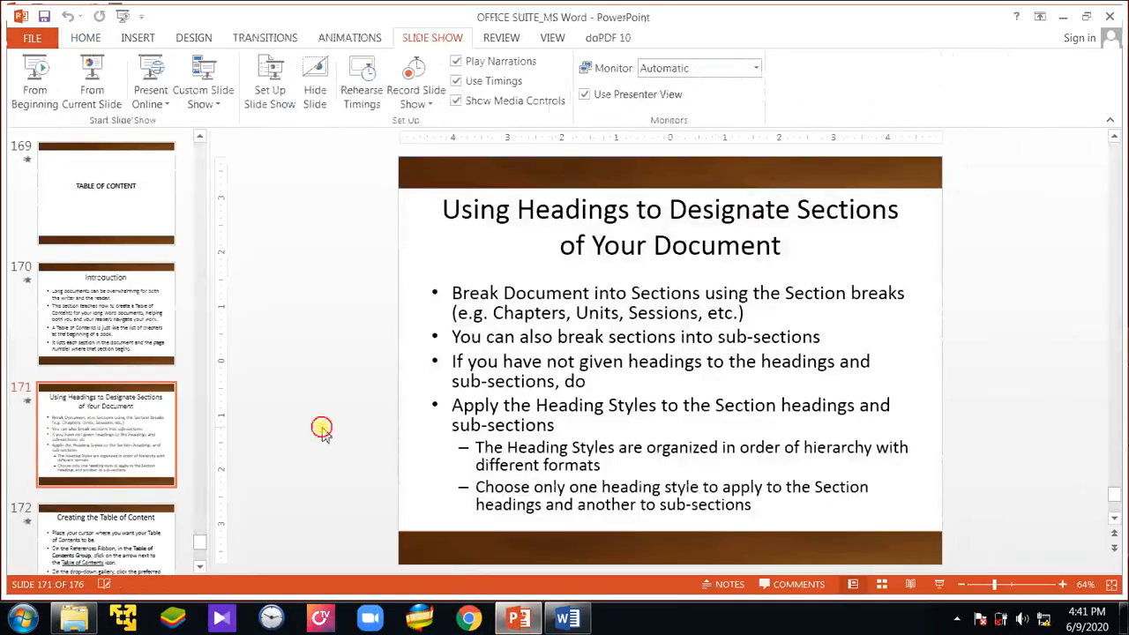
pyautogui.scroll(-1, 321, 429)
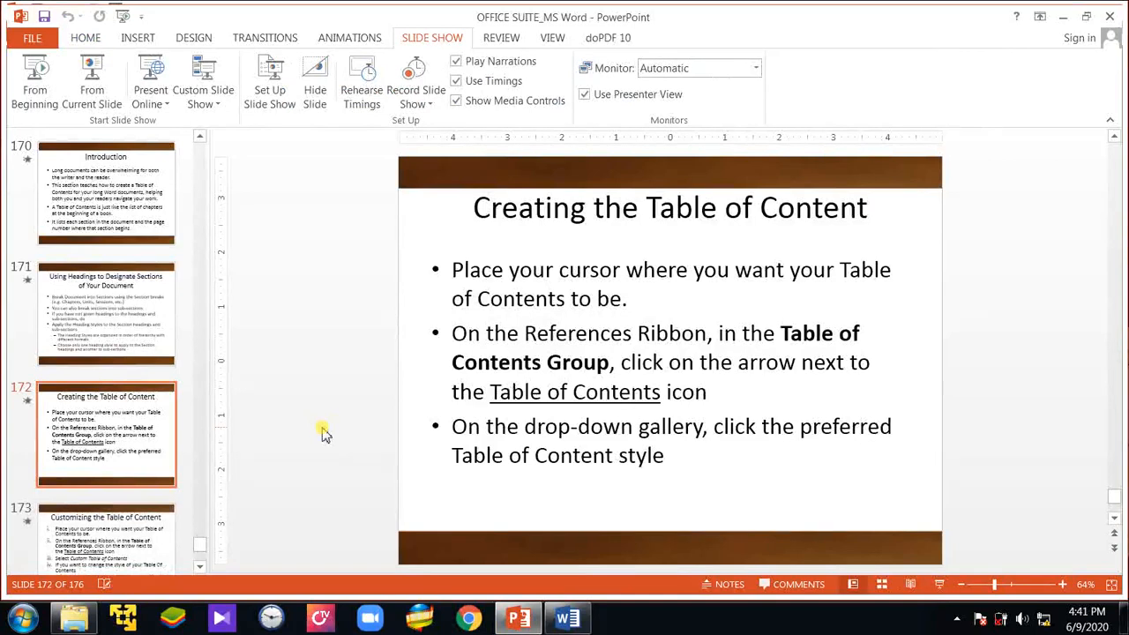
pyautogui.click(1062, 19)
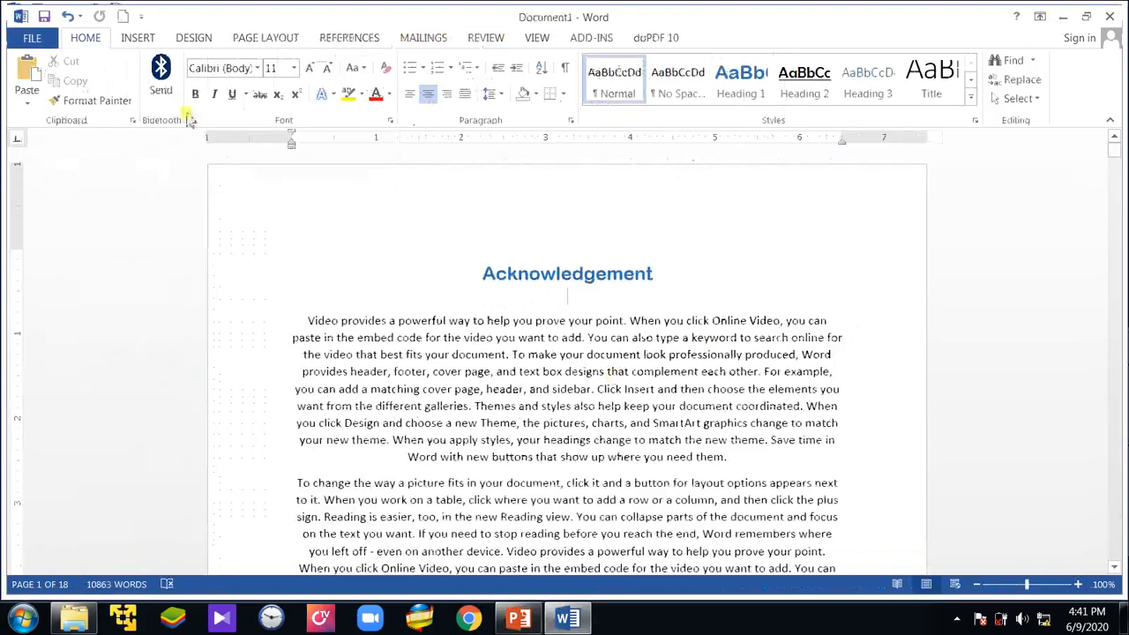
# - Set the page number format of the Acknowledgement section to lowercase Roman numerals (i, ii, iii), continuing from the previous section
pyautogui.click(138, 42)
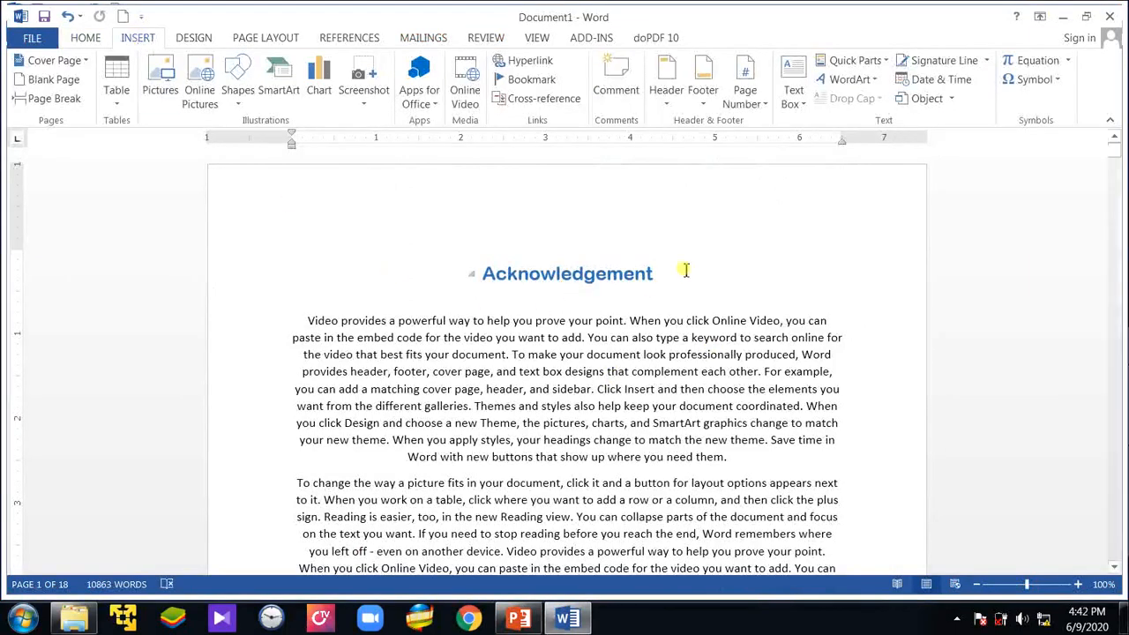
pyautogui.click(745, 103)
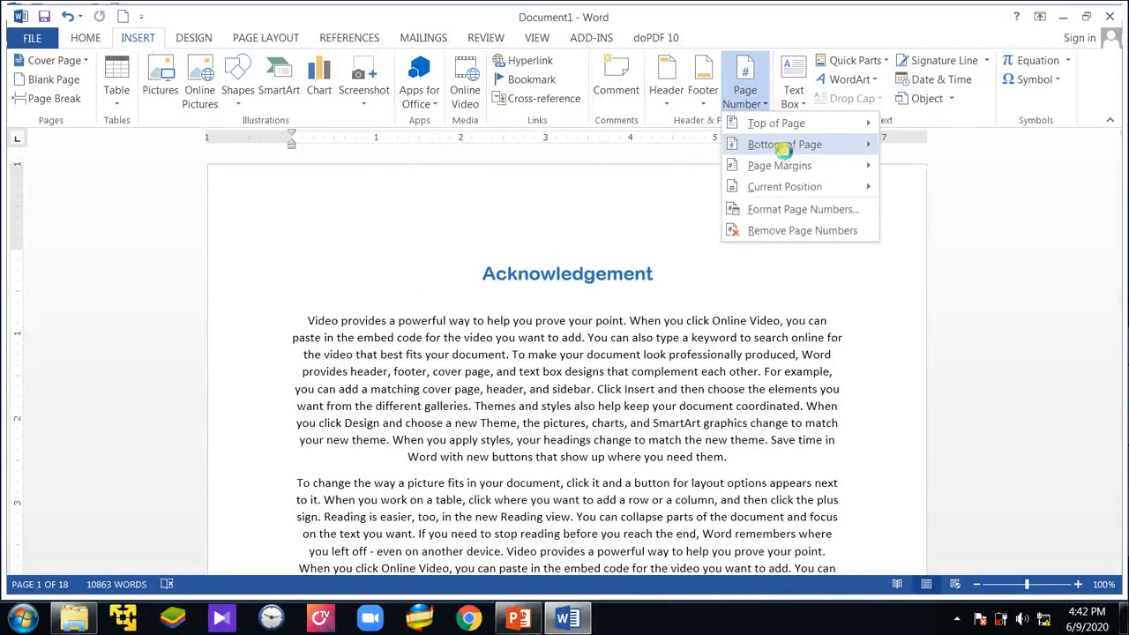
pyautogui.moveTo(784, 146)
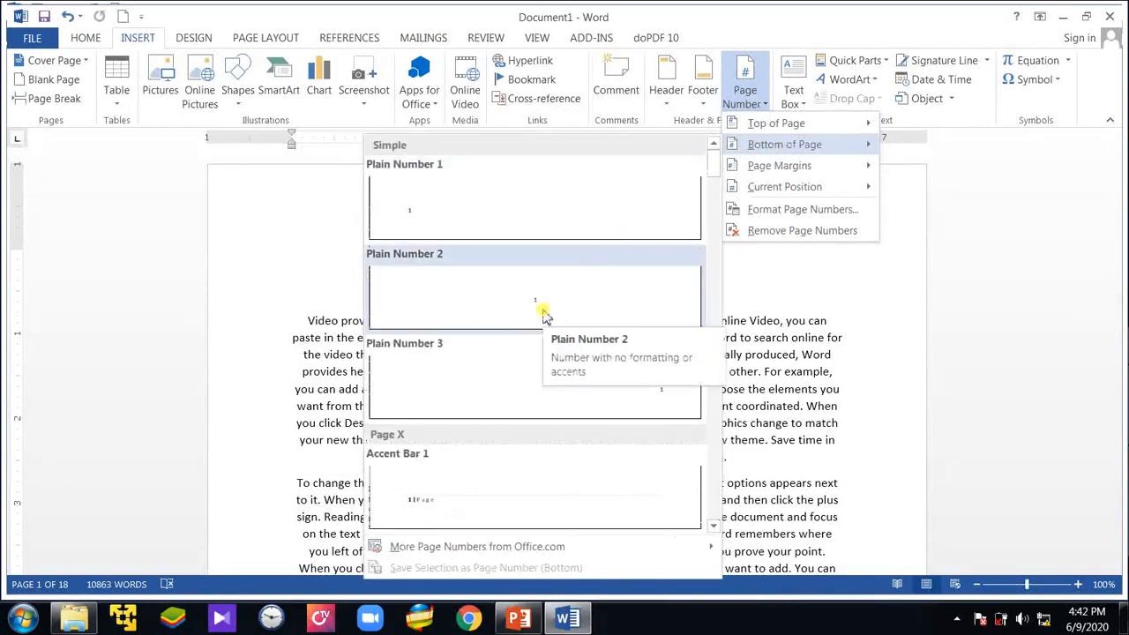
pyautogui.click(785, 214)
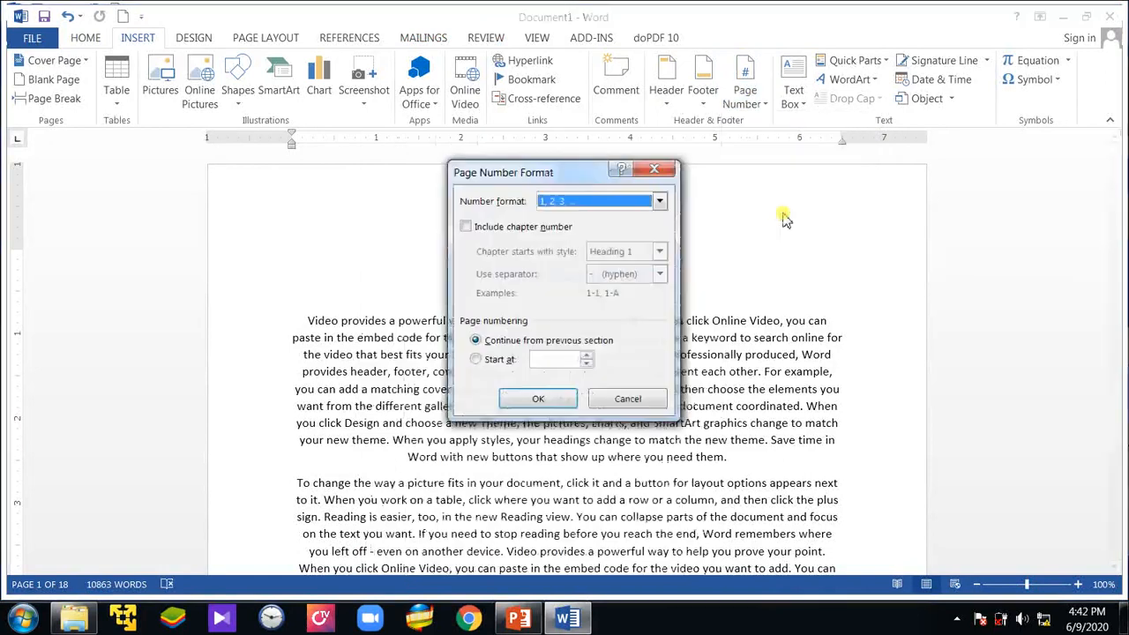
pyautogui.click(660, 202)
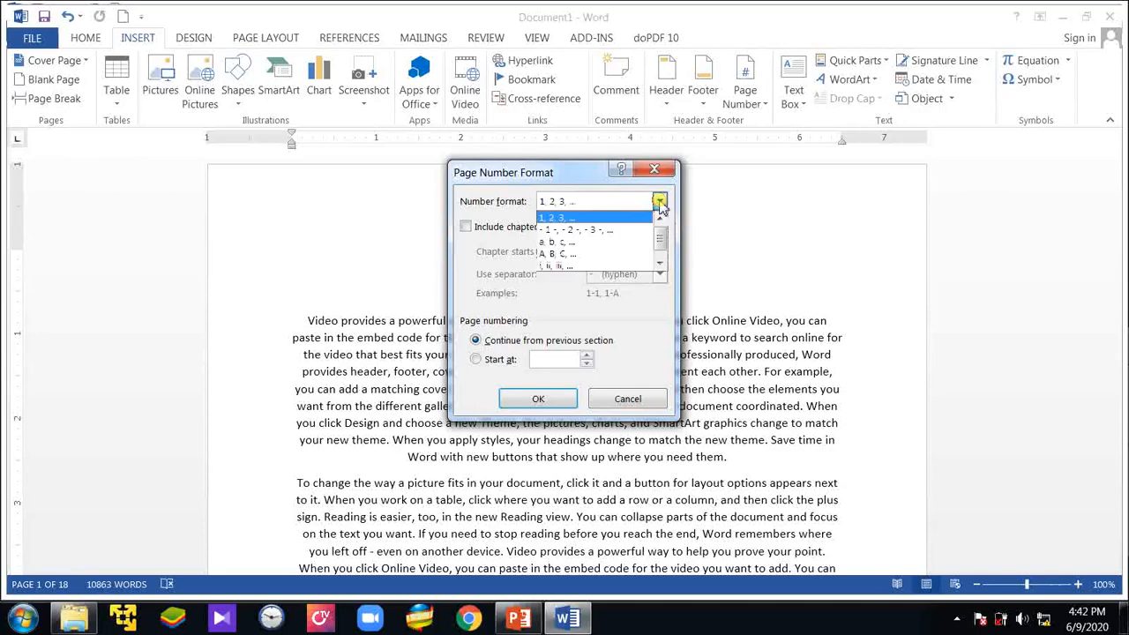
pyautogui.click(601, 266)
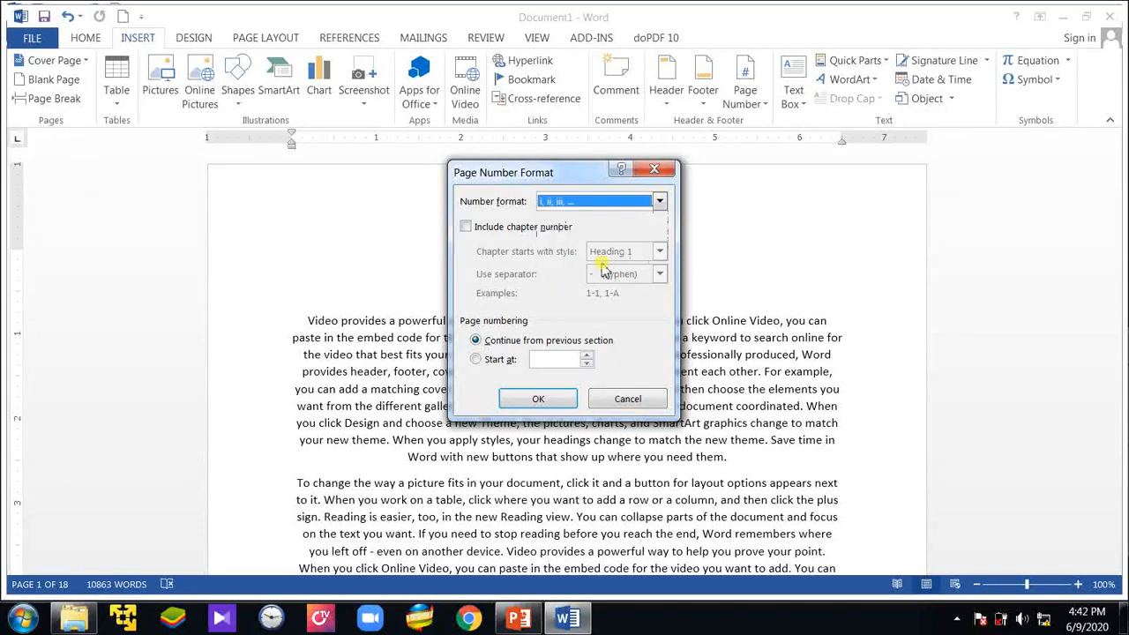
pyautogui.click(538, 398)
# - Insert the Plain Number 2 page number at the bottom of the Section 1 pages and return to the body text
pyautogui.scroll(-8, 634, 522)
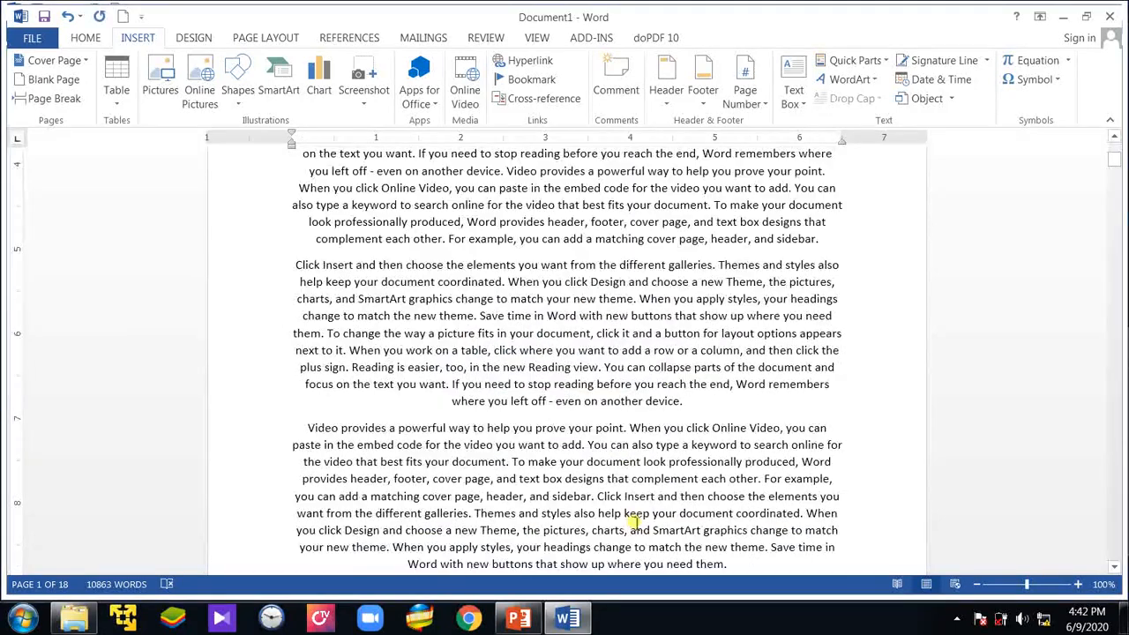
pyautogui.scroll(-4, 633, 522)
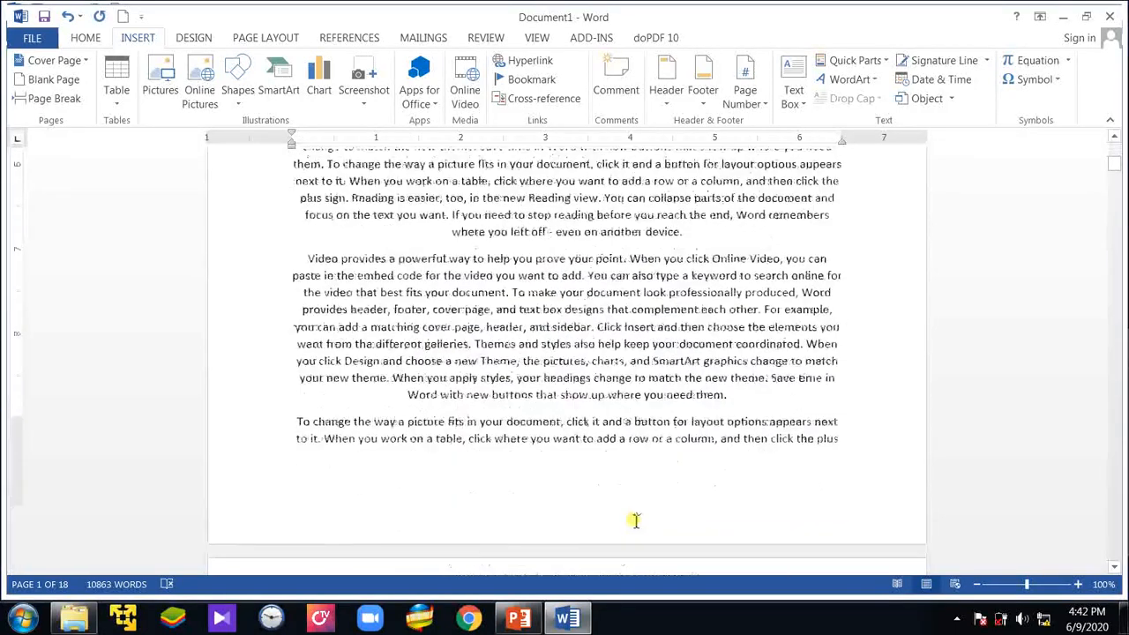
pyautogui.scroll(-3, 635, 521)
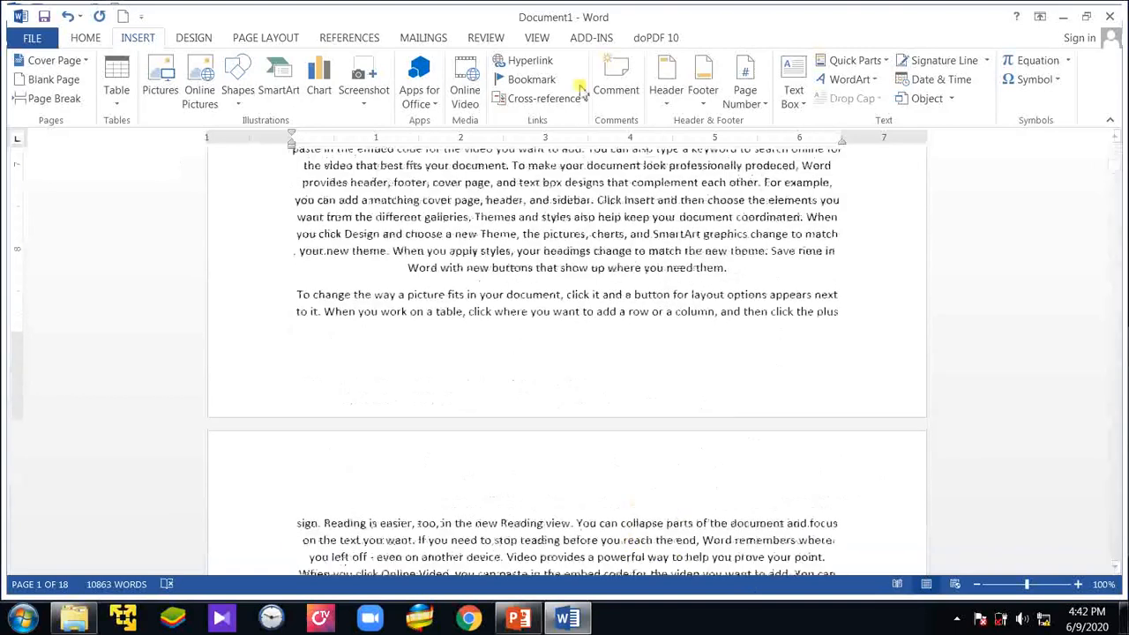
pyautogui.click(746, 96)
pyautogui.moveTo(783, 146)
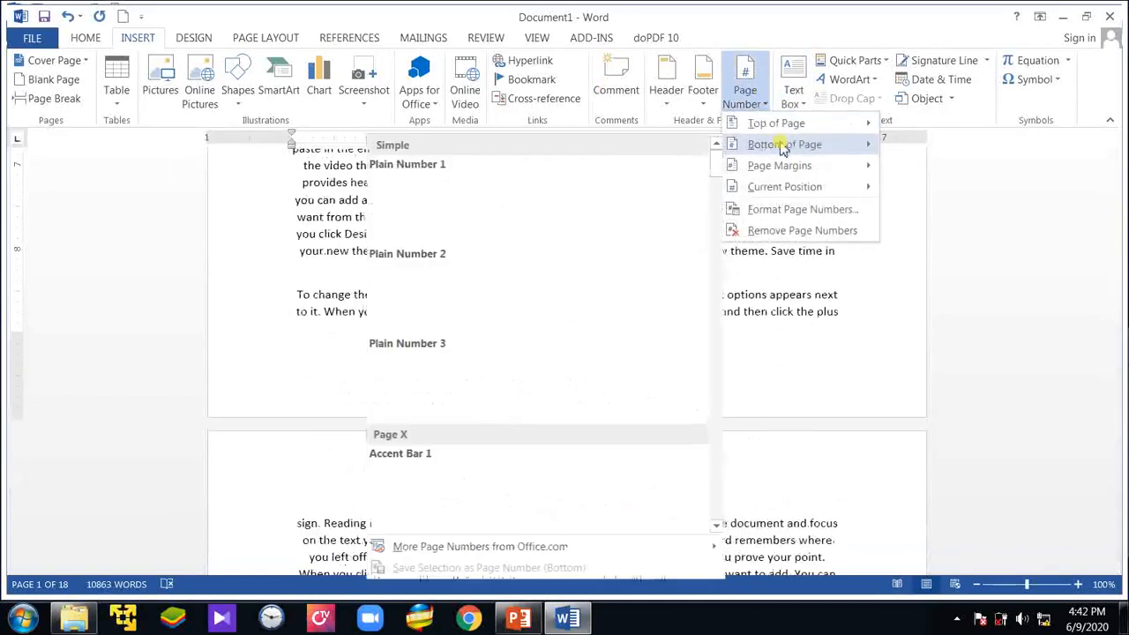
pyautogui.click(462, 307)
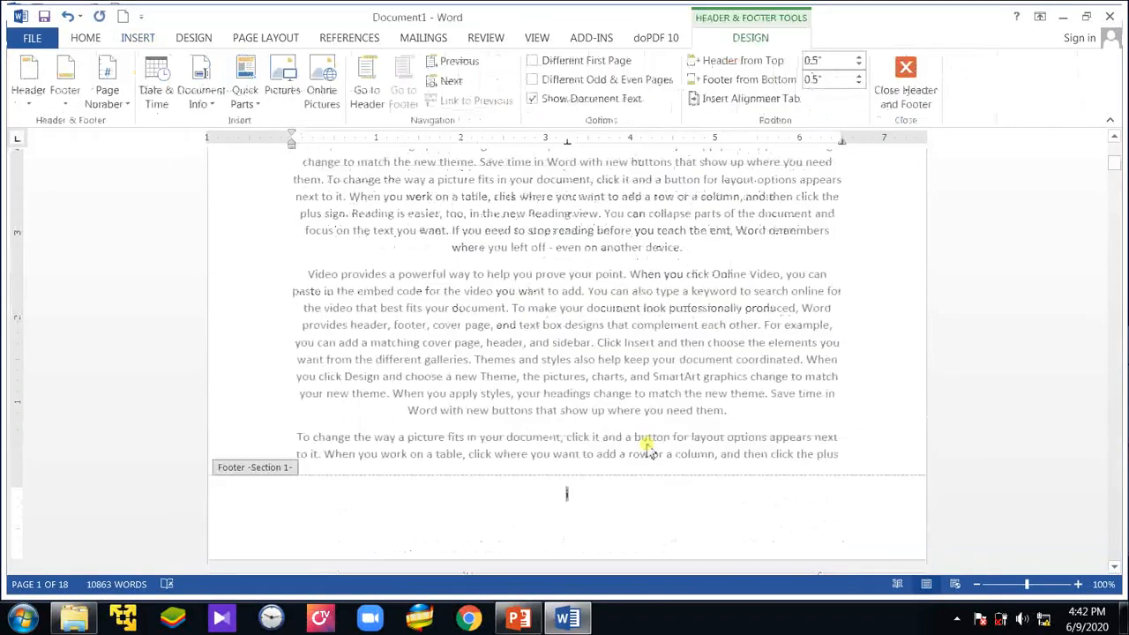
pyautogui.doubleClick(637, 294)
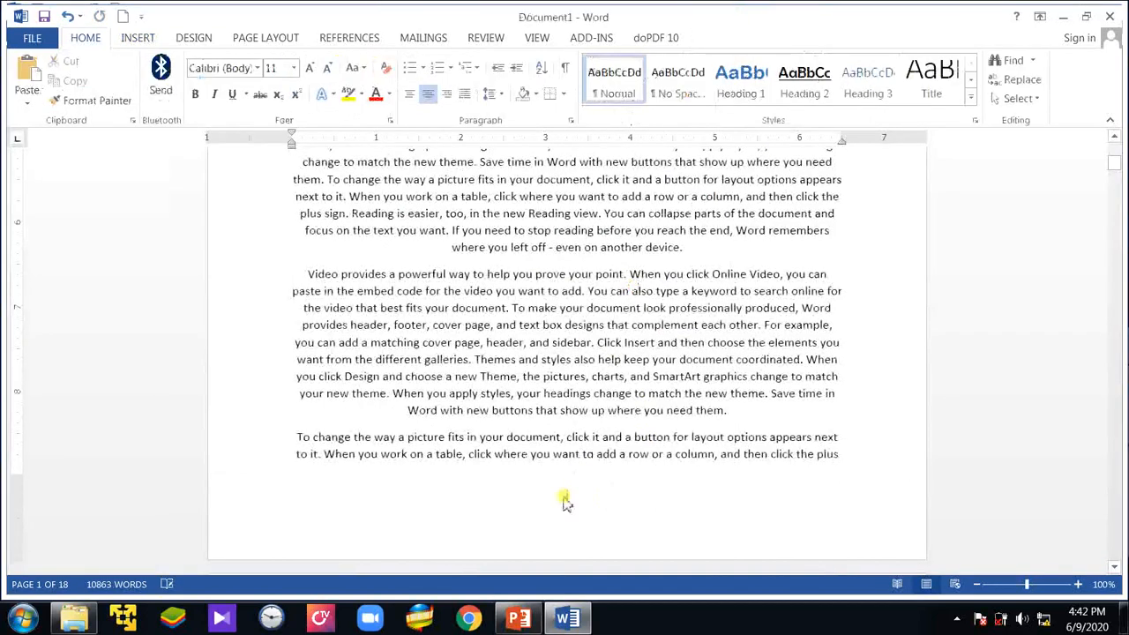
# - Check the footer page numbers on the Acknowledgement and Preface pages up to the start of Chapter One
pyautogui.scroll(-6, 573, 511)
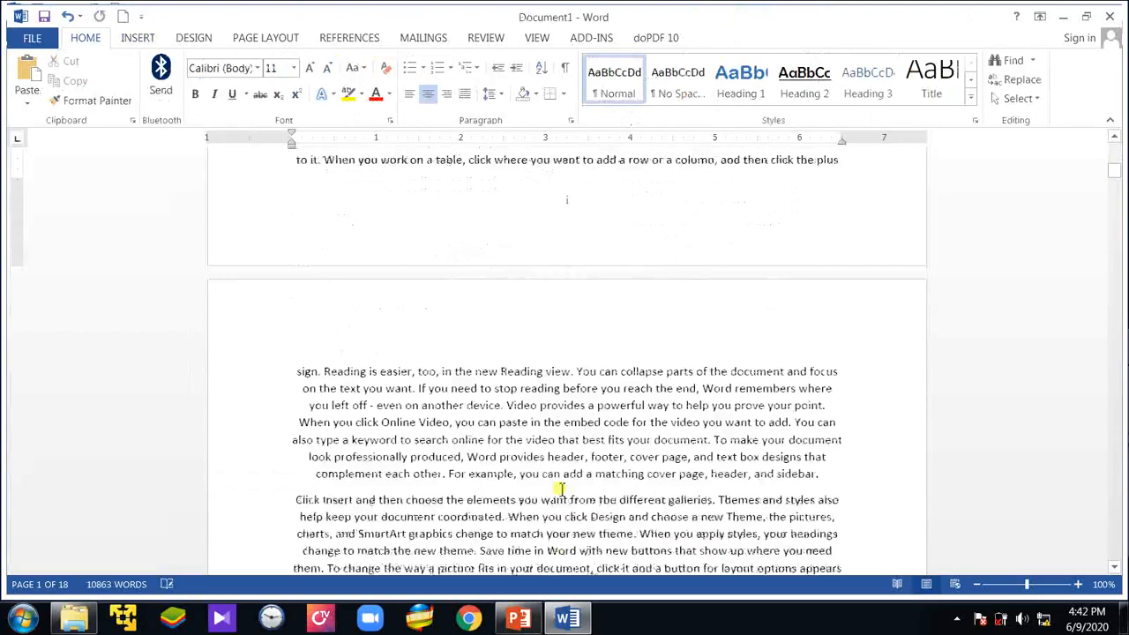
pyautogui.scroll(-4, 561, 487)
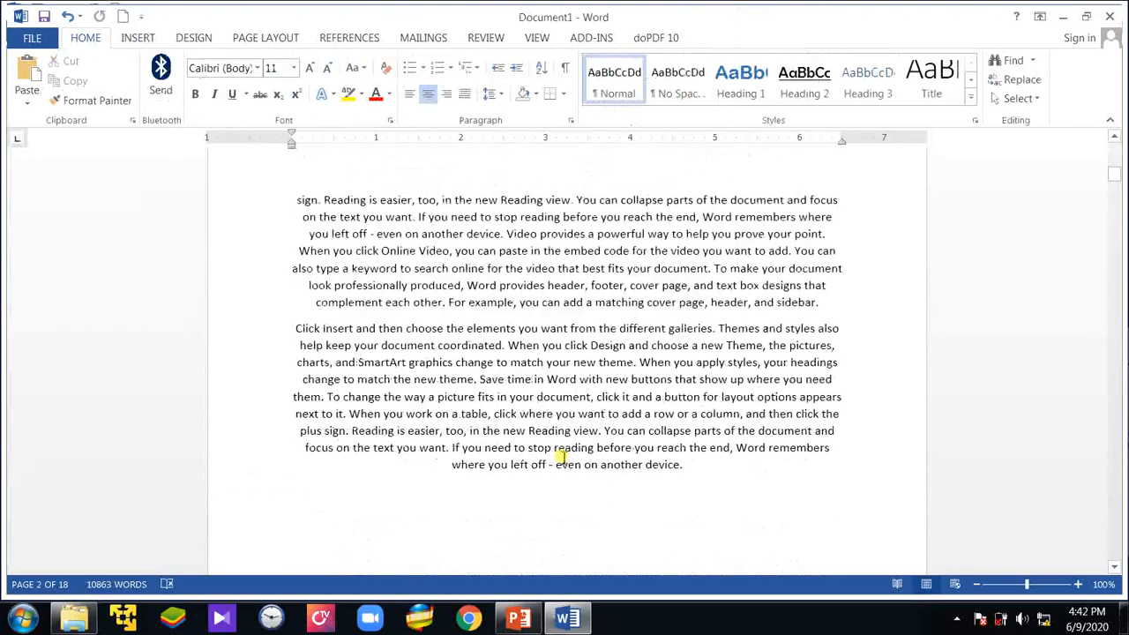
pyautogui.scroll(-6, 561, 457)
pyautogui.press('pagedown')
pyautogui.press('pagedown')
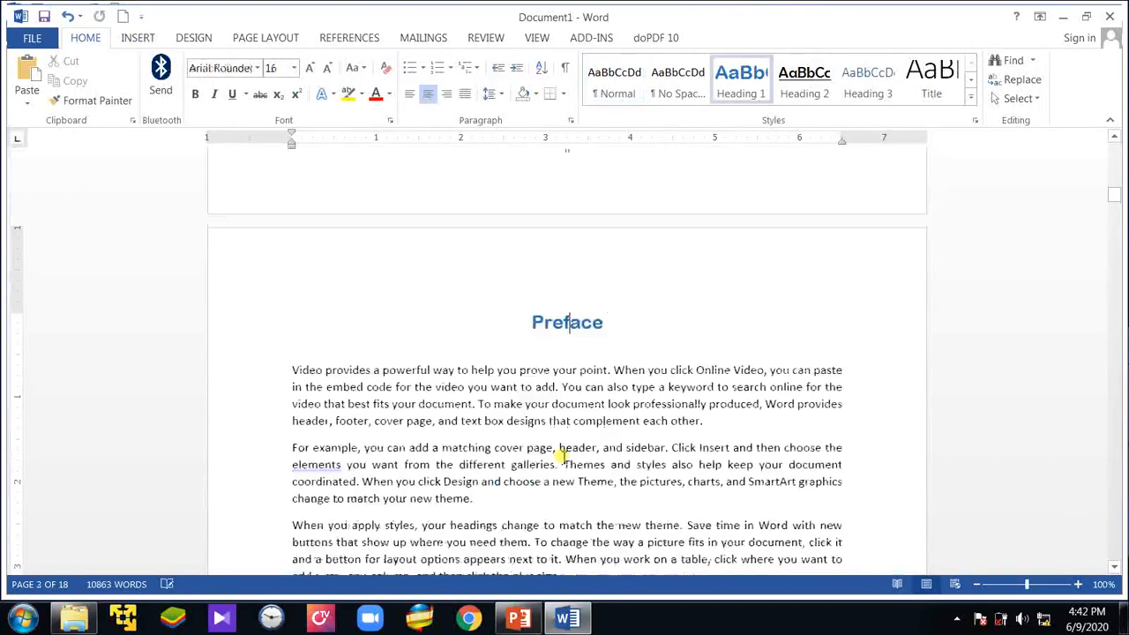
pyautogui.press('pagedown')
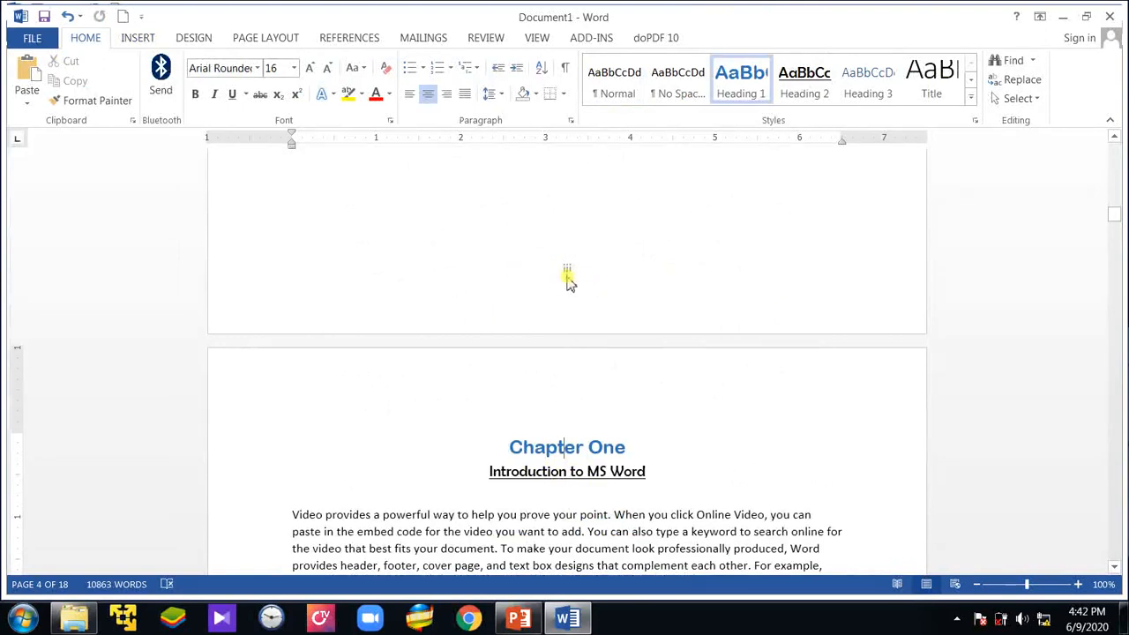
# - Compare the footer page number on the last Preface page with the one on the first page of Chapter One
pyautogui.scroll(-1, 544, 399)
pyautogui.scroll(-4, 564, 399)
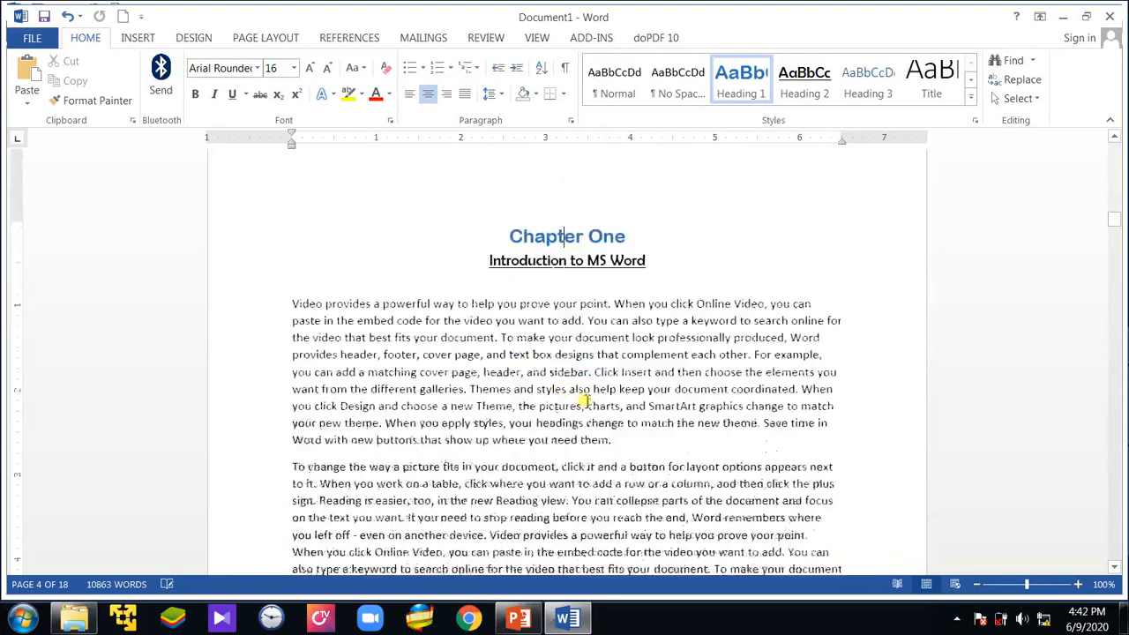
pyautogui.scroll(-1, 582, 346)
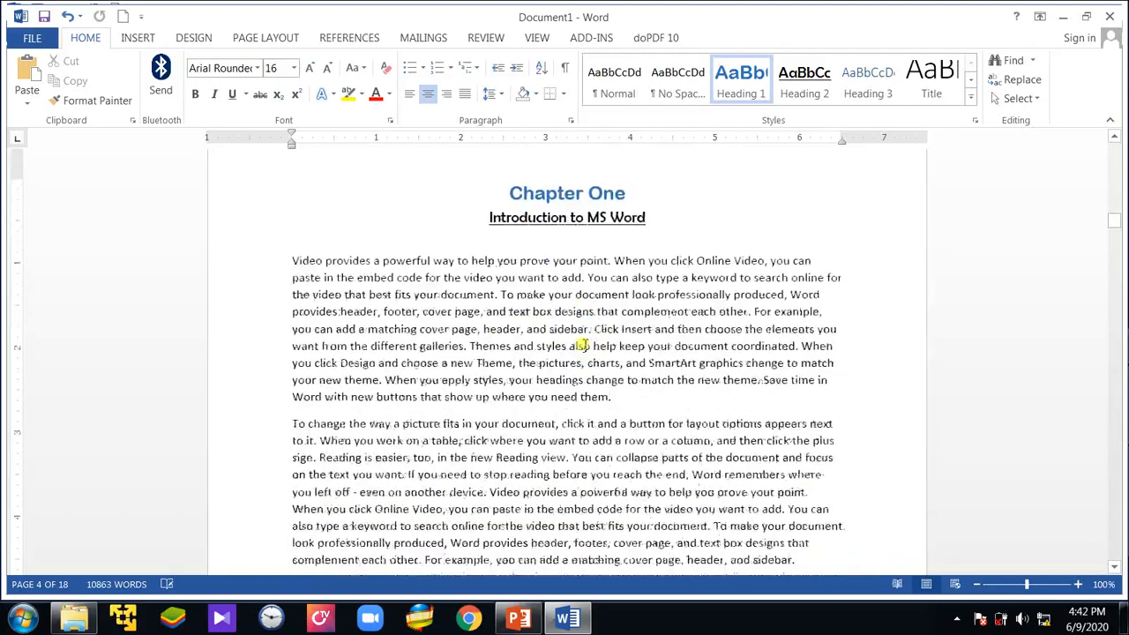
pyautogui.scroll(-3, 597, 362)
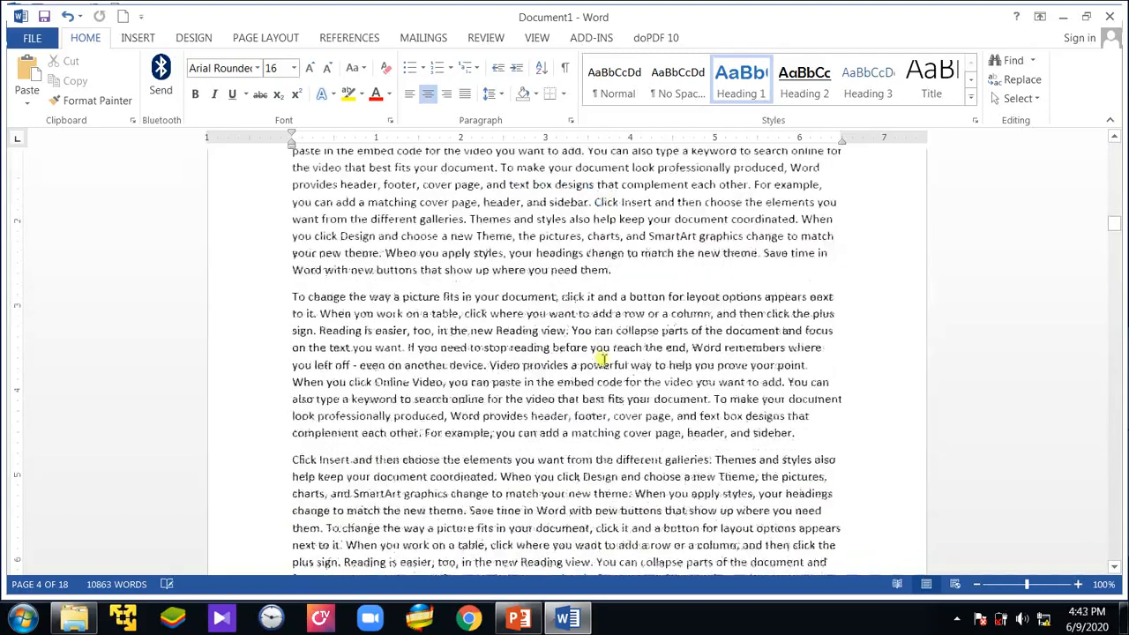
pyautogui.scroll(4, 599, 360)
pyautogui.scroll(6, 590, 346)
pyautogui.scroll(3, 595, 342)
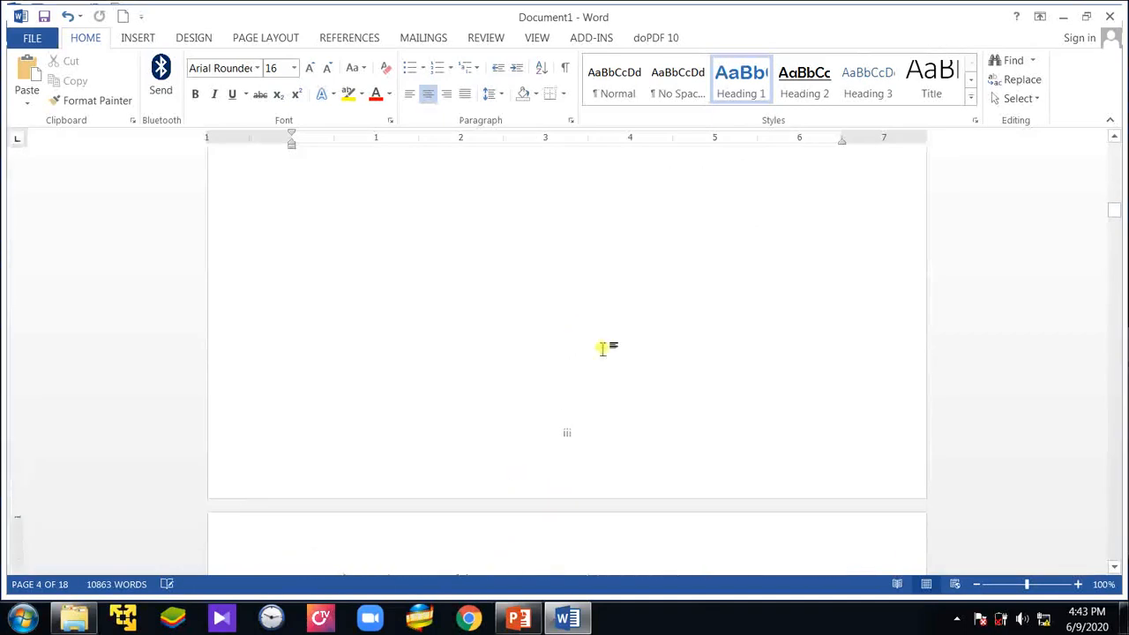
pyautogui.scroll(-3, 661, 410)
pyautogui.scroll(-6, 684, 423)
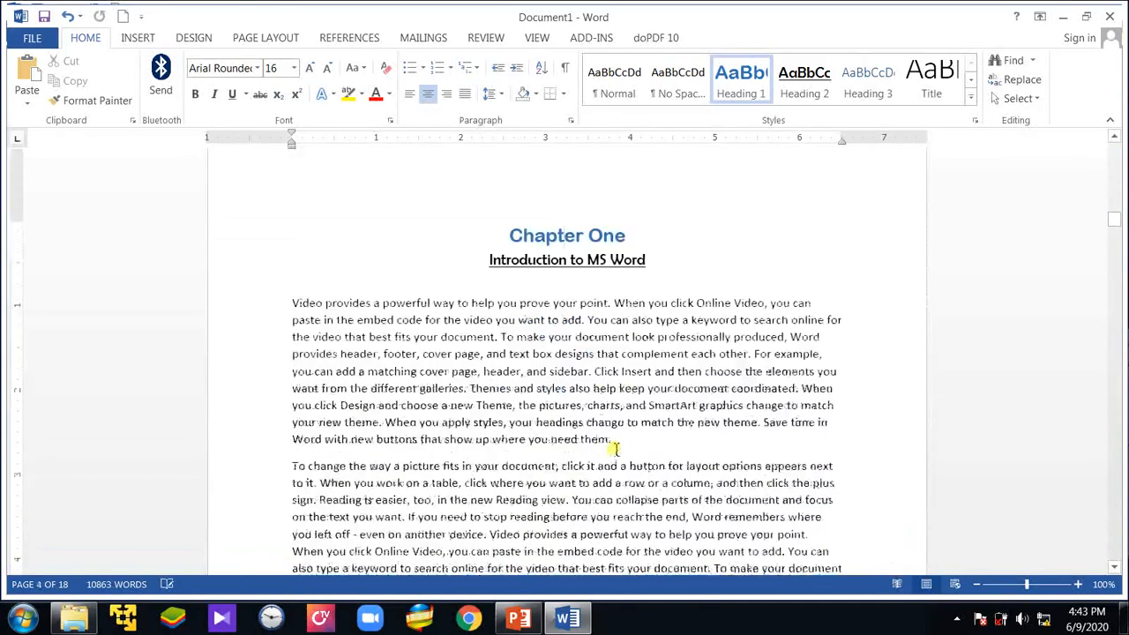
pyautogui.scroll(-4, 613, 441)
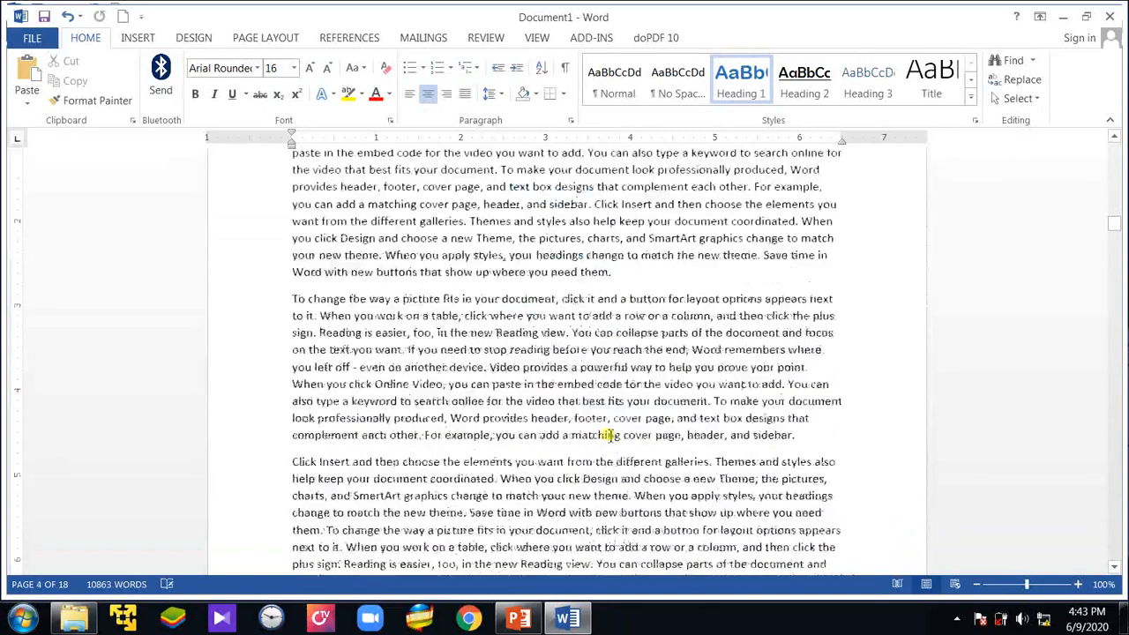
pyautogui.scroll(-3, 609, 434)
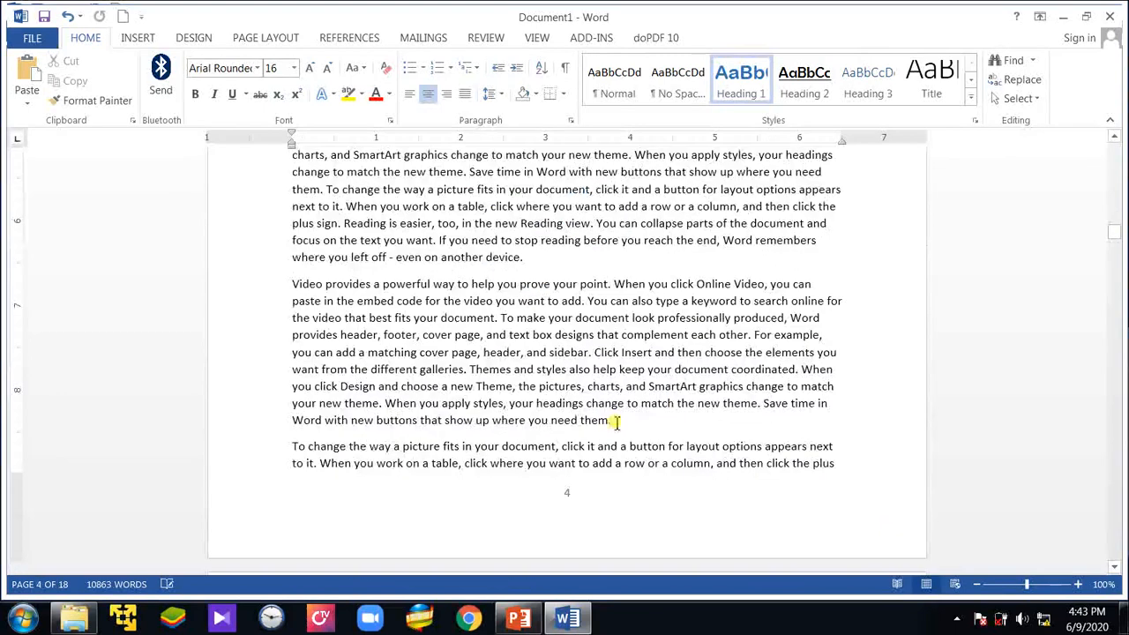
pyautogui.scroll(-2, 615, 422)
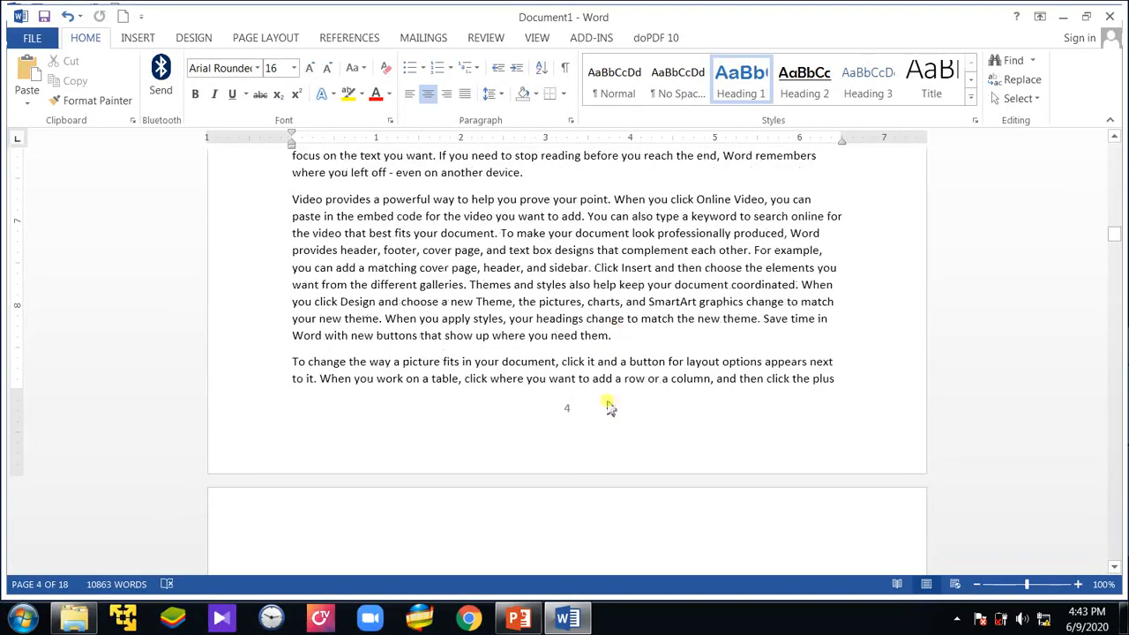
# - Set the page numbering of the Chapter One section to start at 1 instead of continuing from the previous section
pyautogui.click(573, 380)
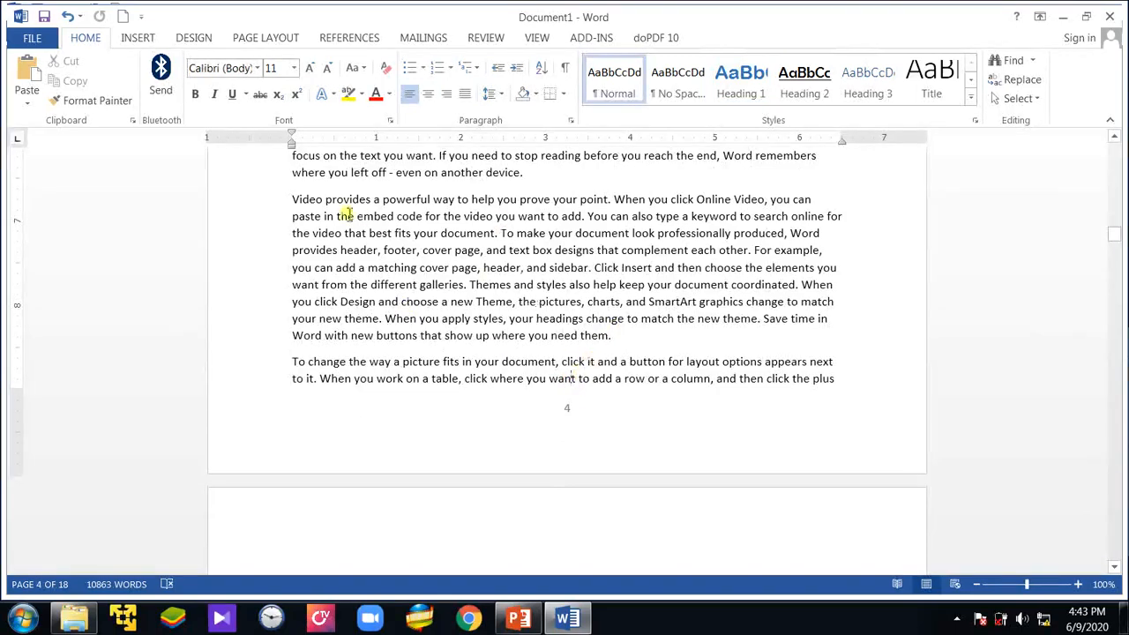
pyautogui.click(138, 40)
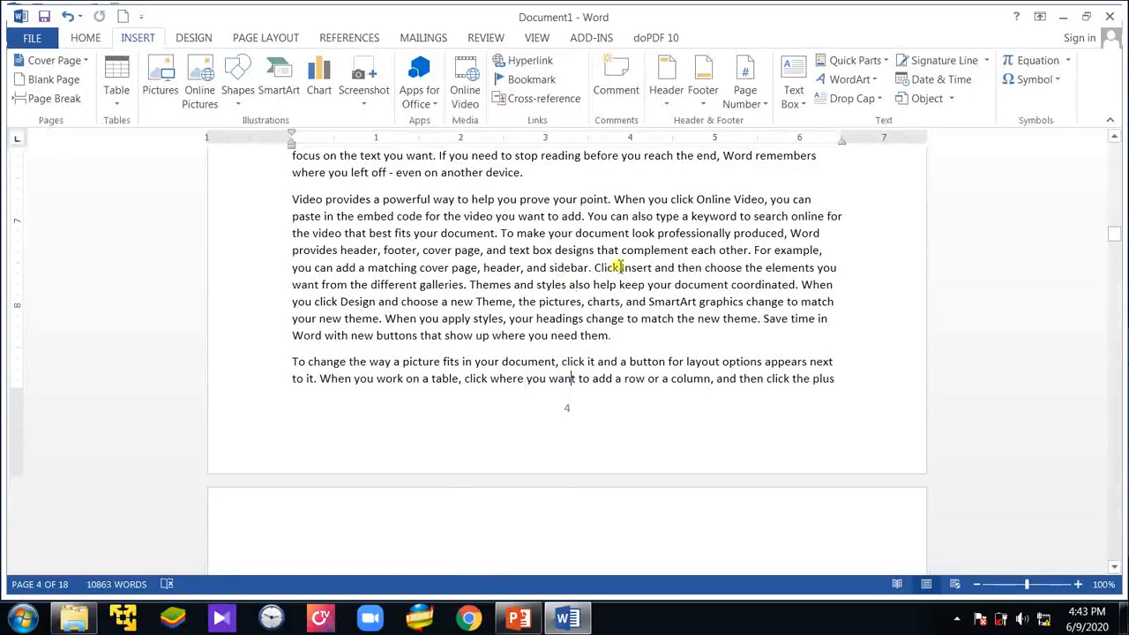
pyautogui.click(759, 95)
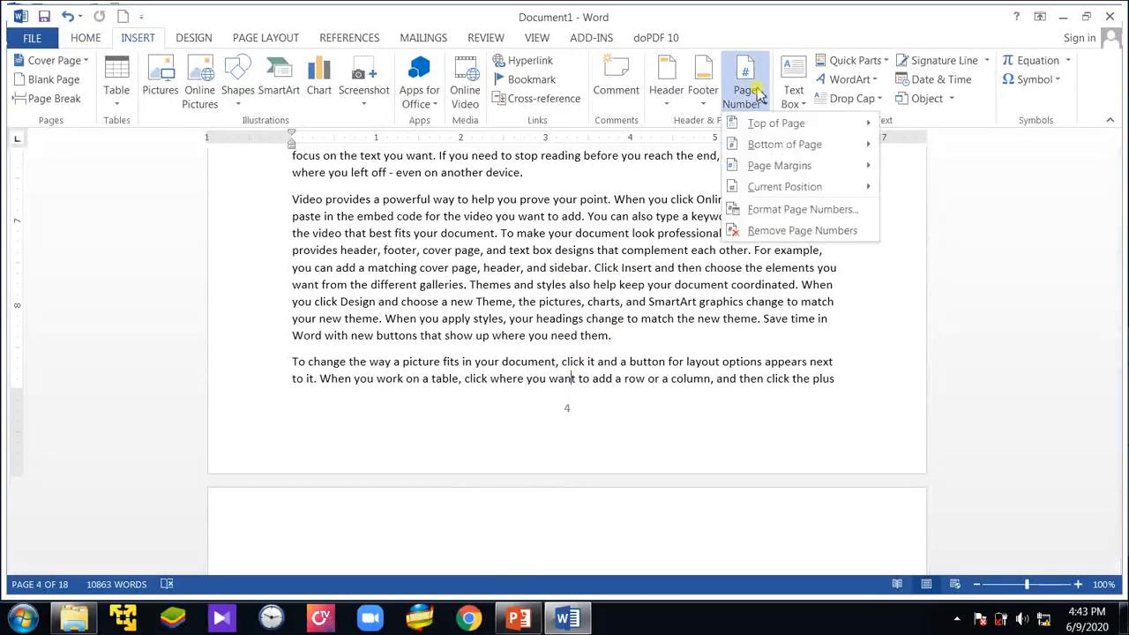
pyautogui.click(783, 213)
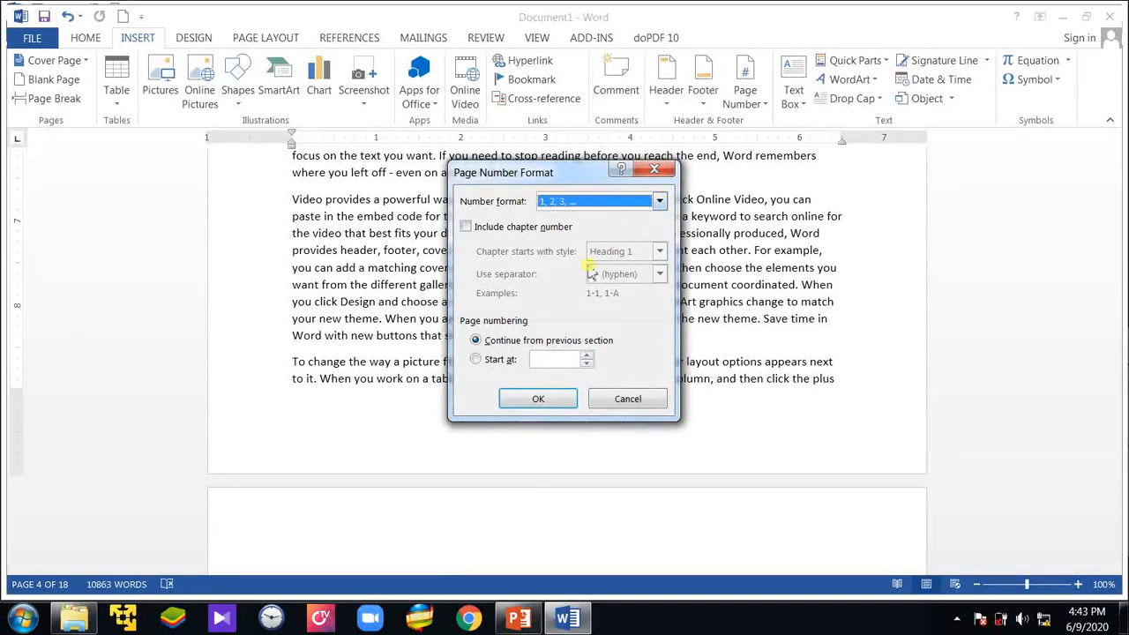
pyautogui.click(485, 360)
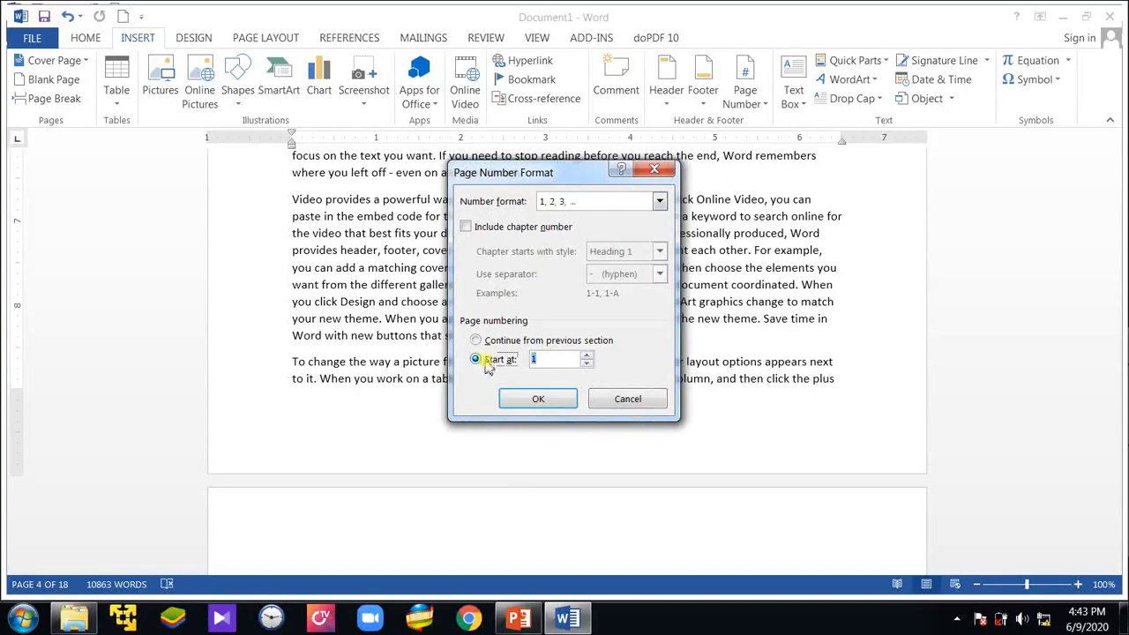
pyautogui.click(559, 362)
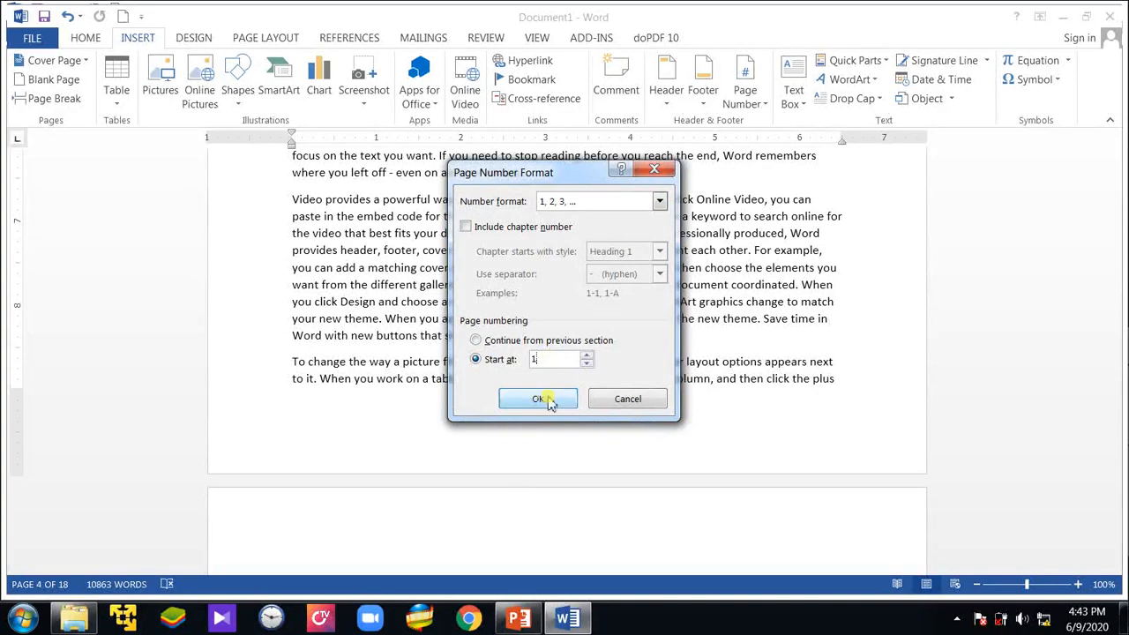
pyautogui.click(547, 398)
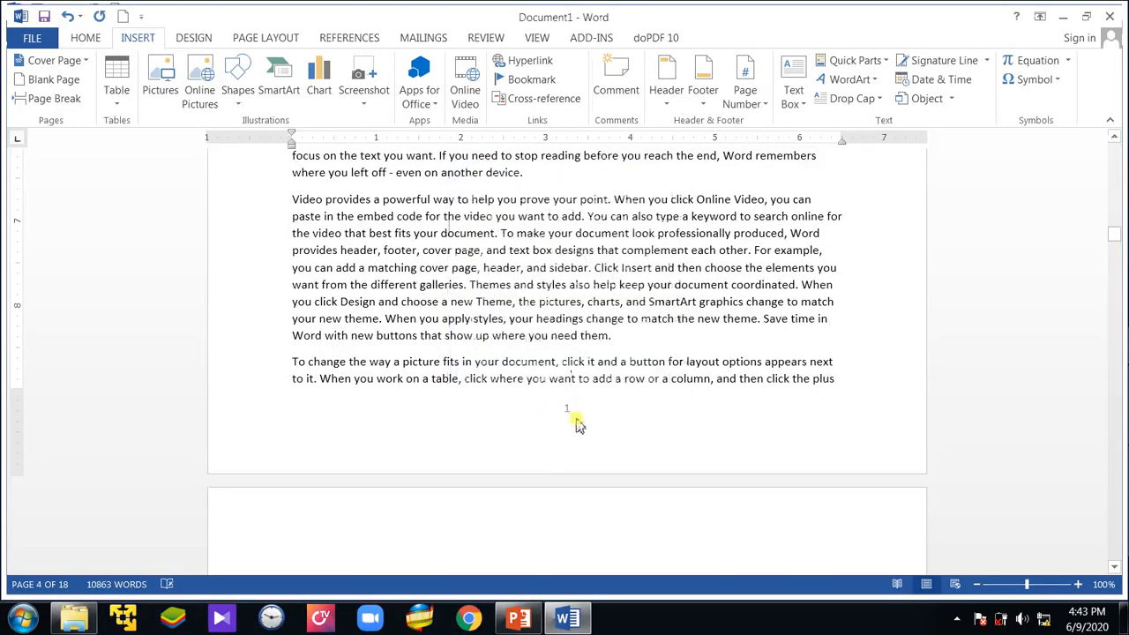
# - Check the footer page numbers from the Preface page through the first three pages of the Chapter One section
pyautogui.scroll(6, 577, 422)
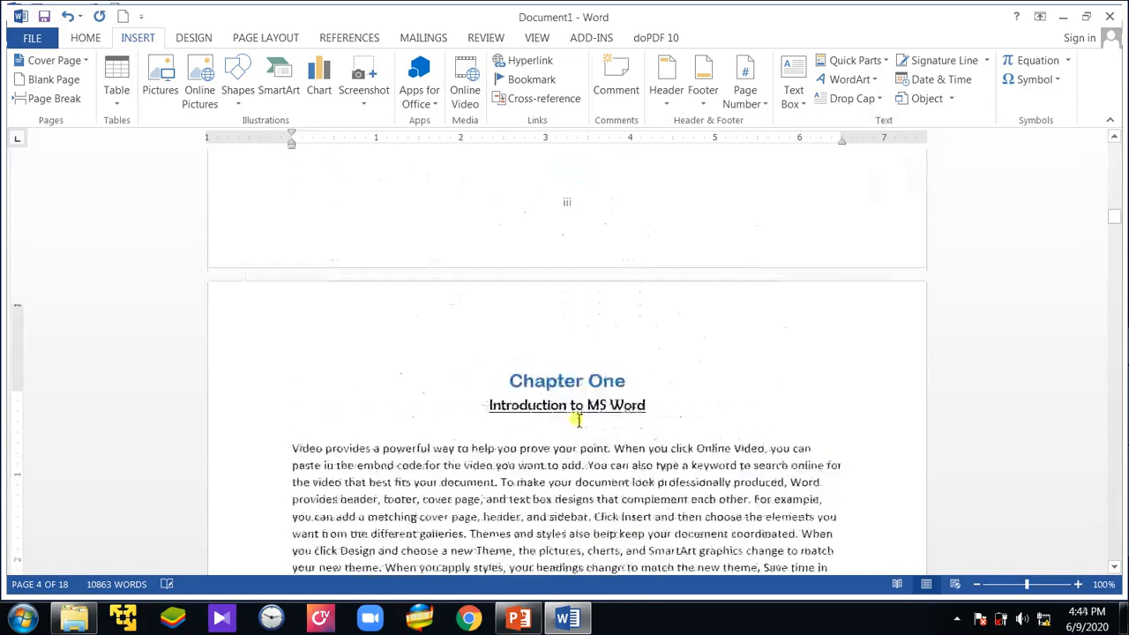
pyautogui.scroll(5, 578, 353)
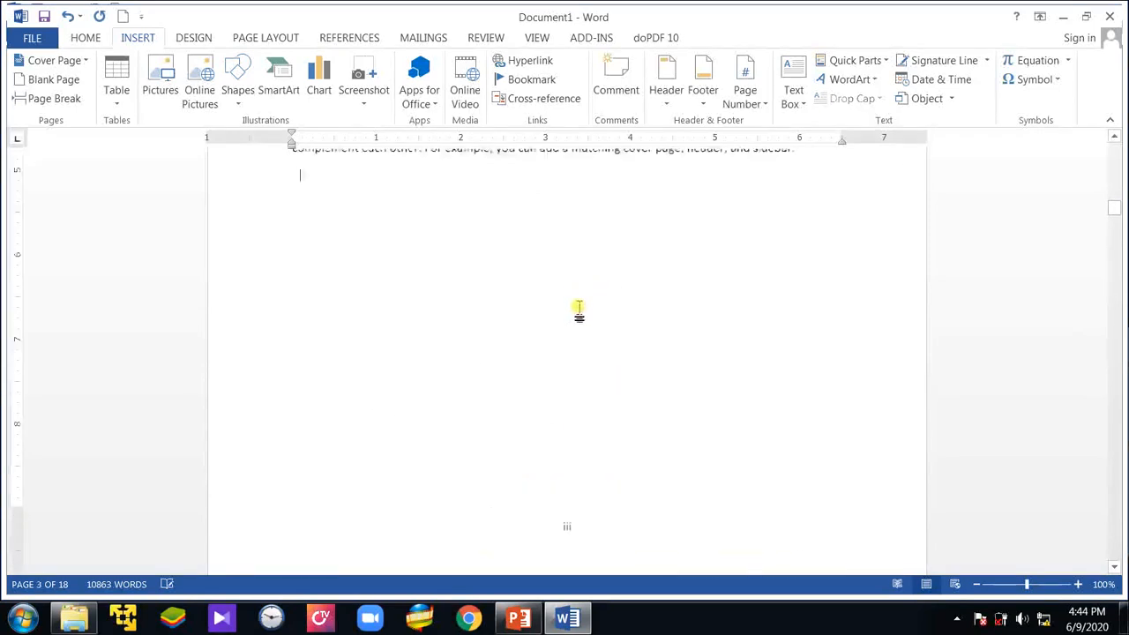
pyautogui.scroll(-1, 652, 485)
pyautogui.scroll(-5, 624, 480)
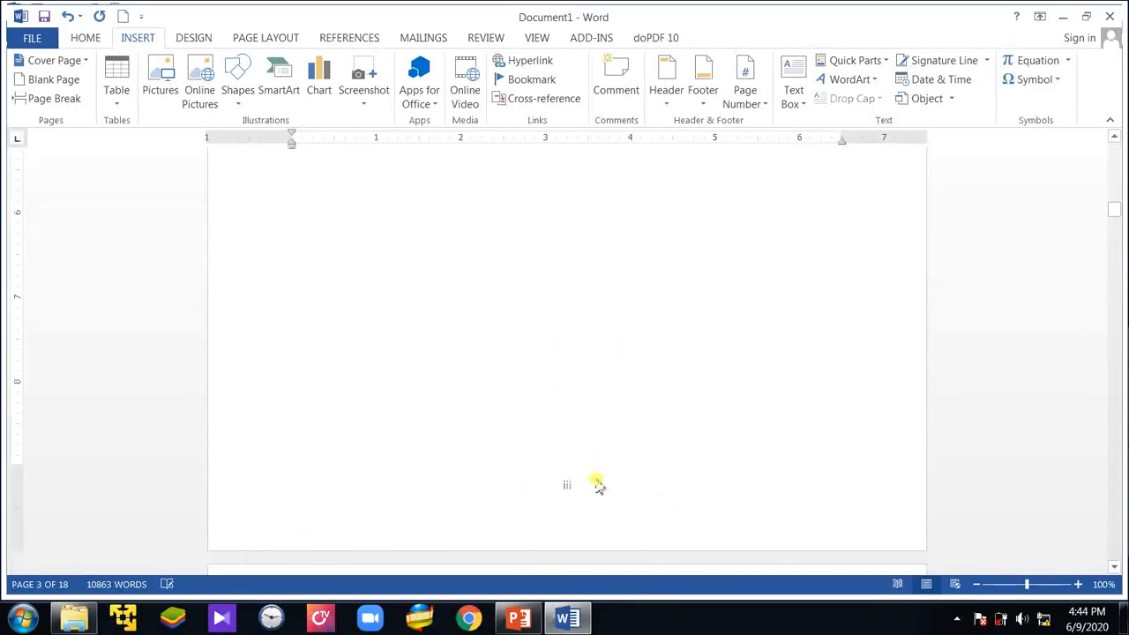
pyautogui.scroll(-11, 578, 404)
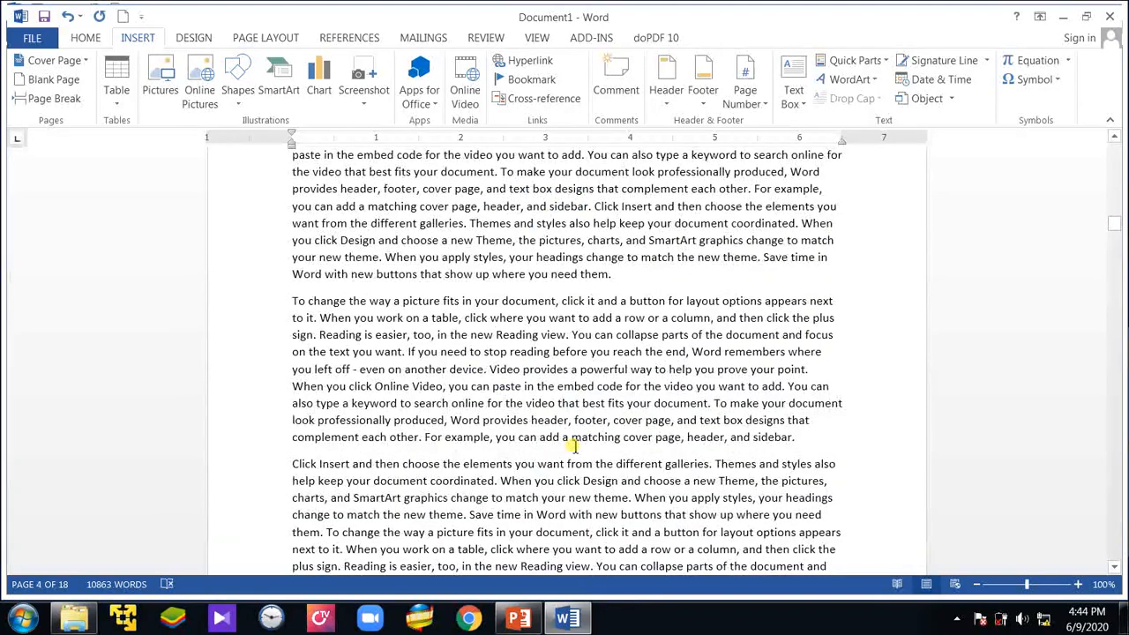
pyautogui.scroll(-10, 573, 445)
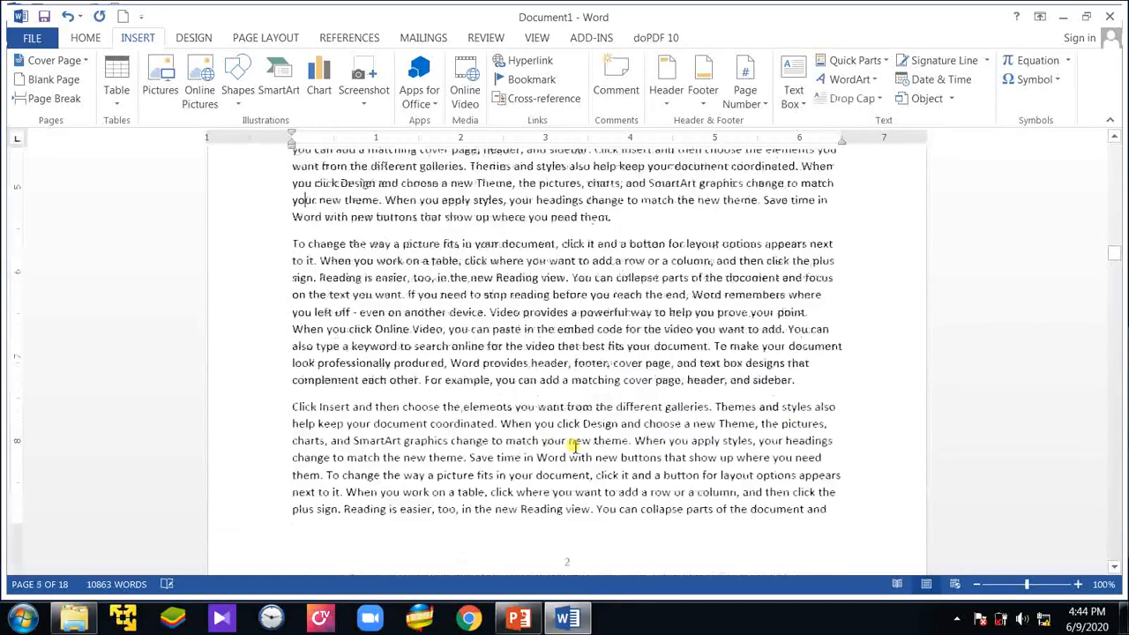
pyautogui.scroll(-8, 574, 445)
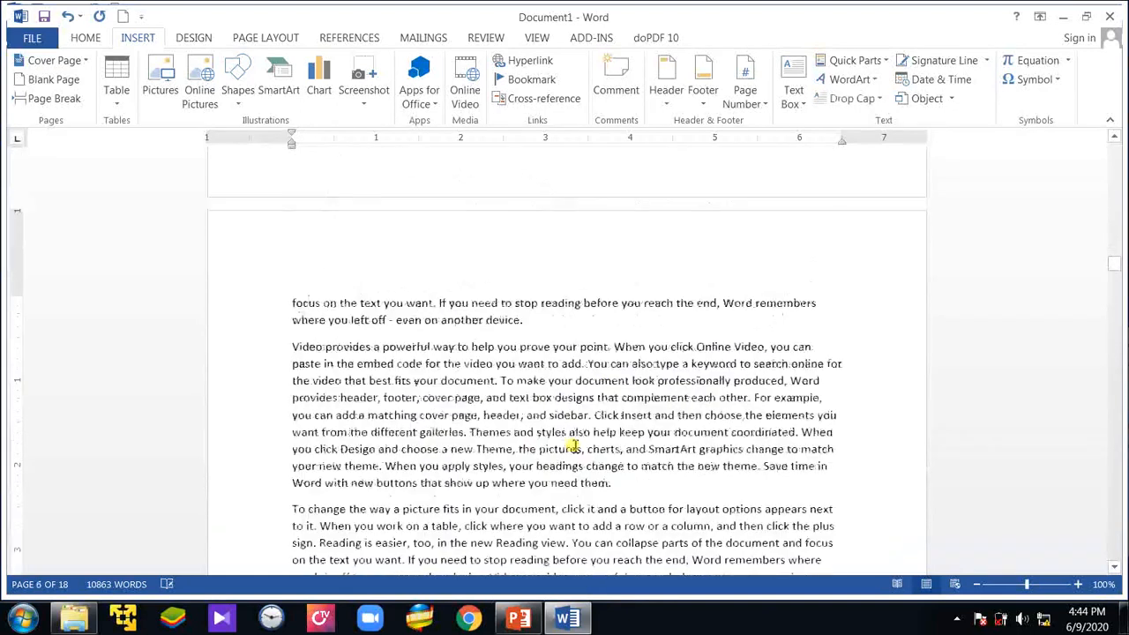
pyautogui.press('pagedown')
pyautogui.press('pagedown')
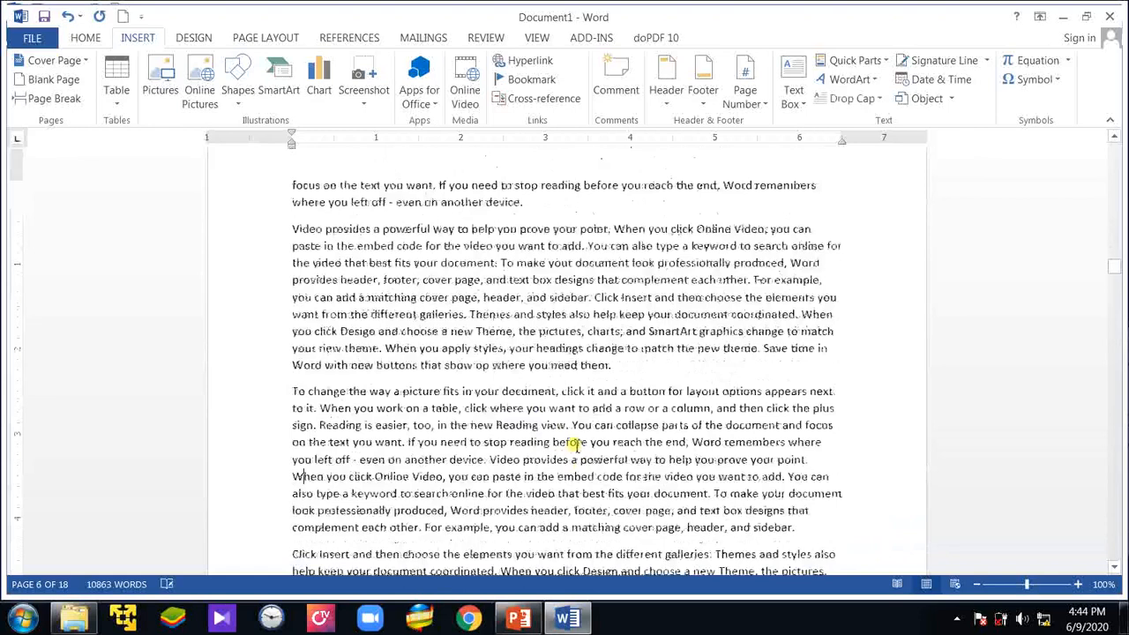
pyautogui.scroll(5, 574, 445)
pyautogui.scroll(-3, 563, 454)
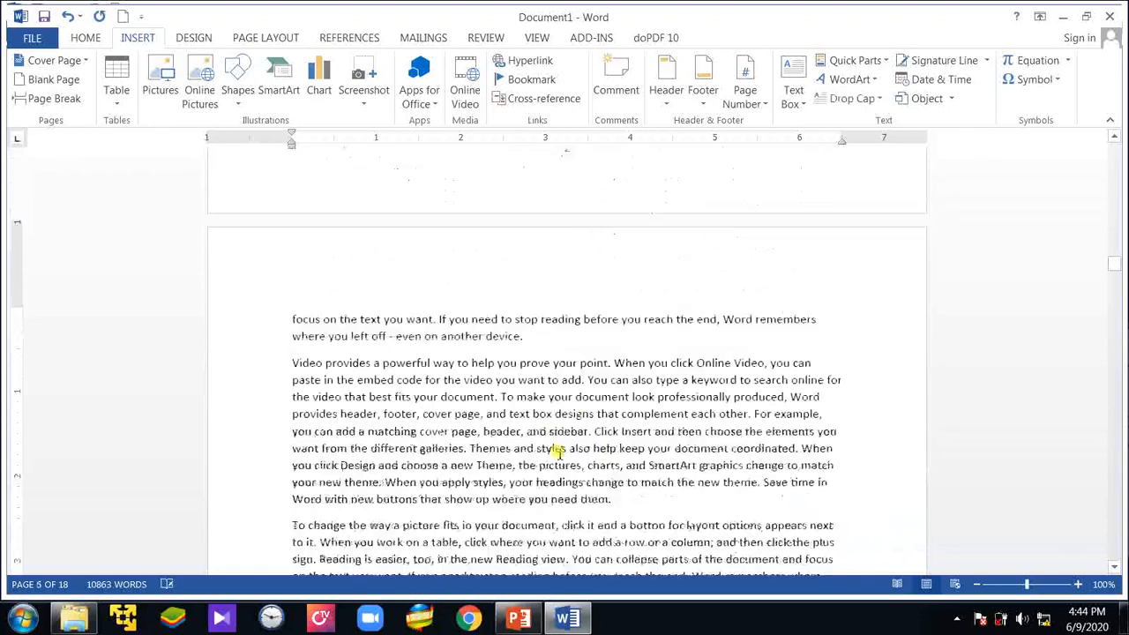
pyautogui.scroll(-3, 558, 450)
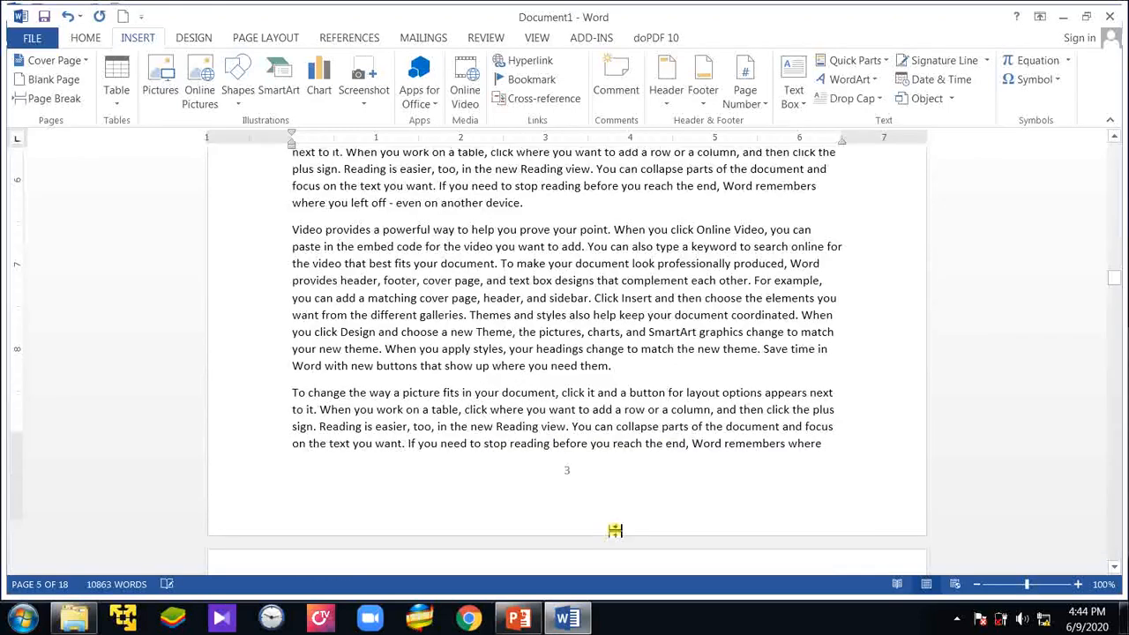
pyautogui.doubleClick(614, 530)
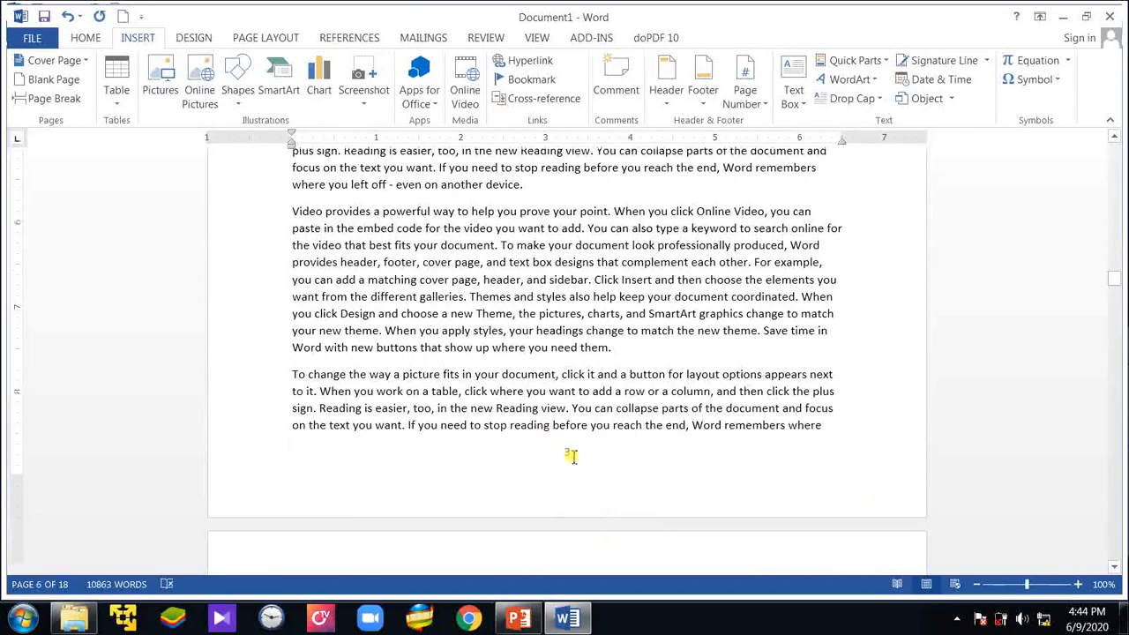
pyautogui.doubleClick(557, 467)
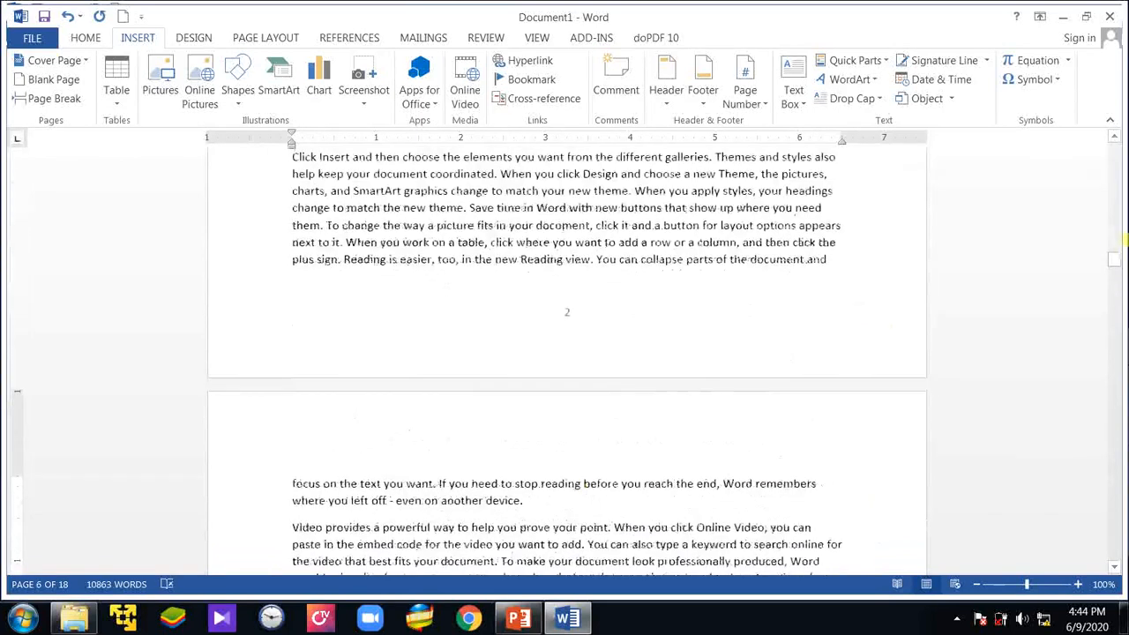
# - Add the header text "Acknowledgement" to Section 1 and align it right
pyautogui.moveTo(1115, 264); pyautogui.dragTo(1114, 113)
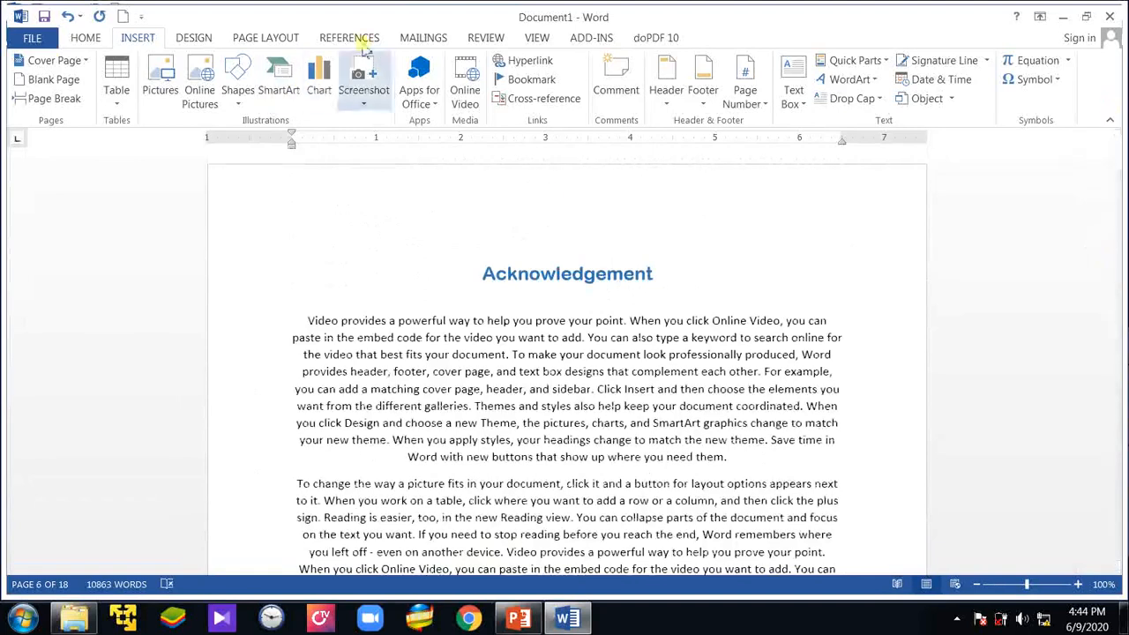
pyautogui.click(357, 39)
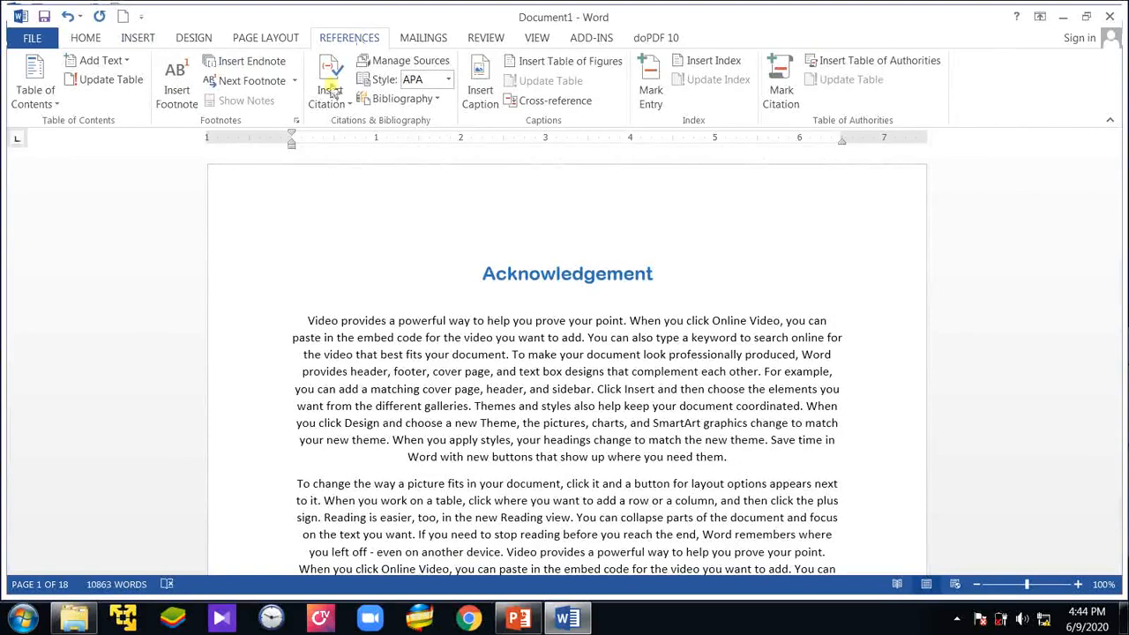
pyautogui.doubleClick(523, 190)
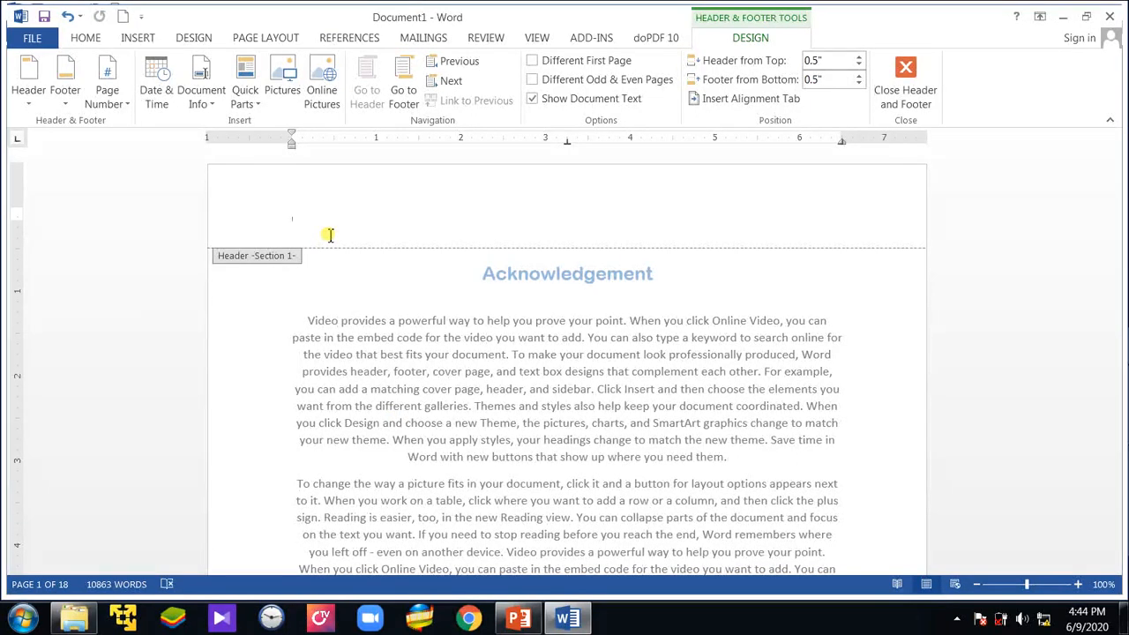
pyautogui.write('Acknowledgement')
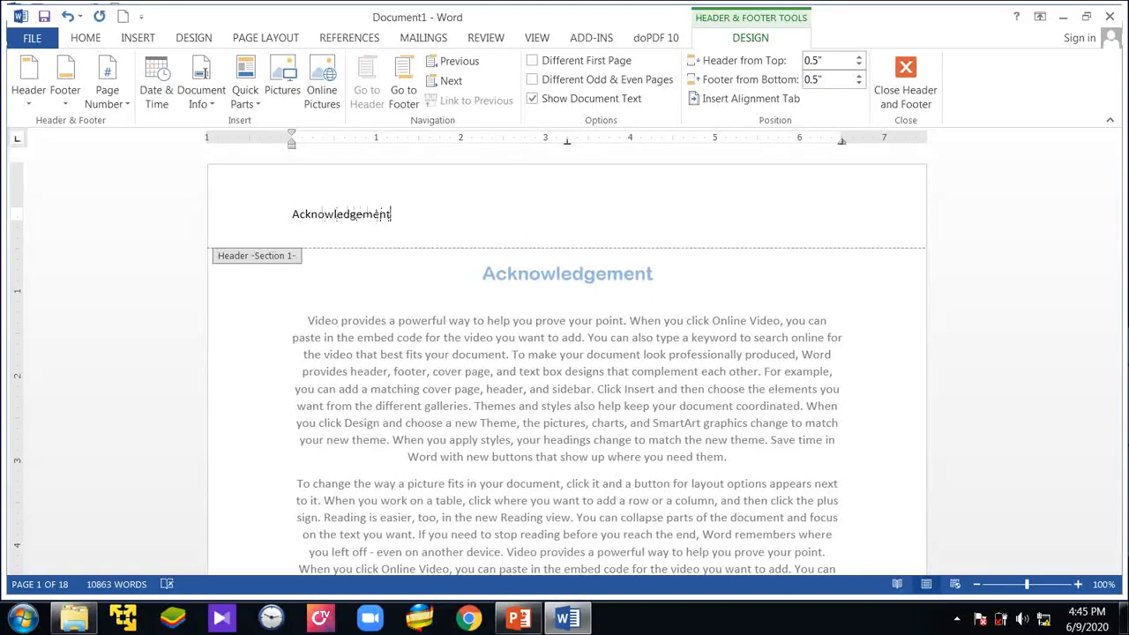
pyautogui.hotkey('ctrl', 'r')
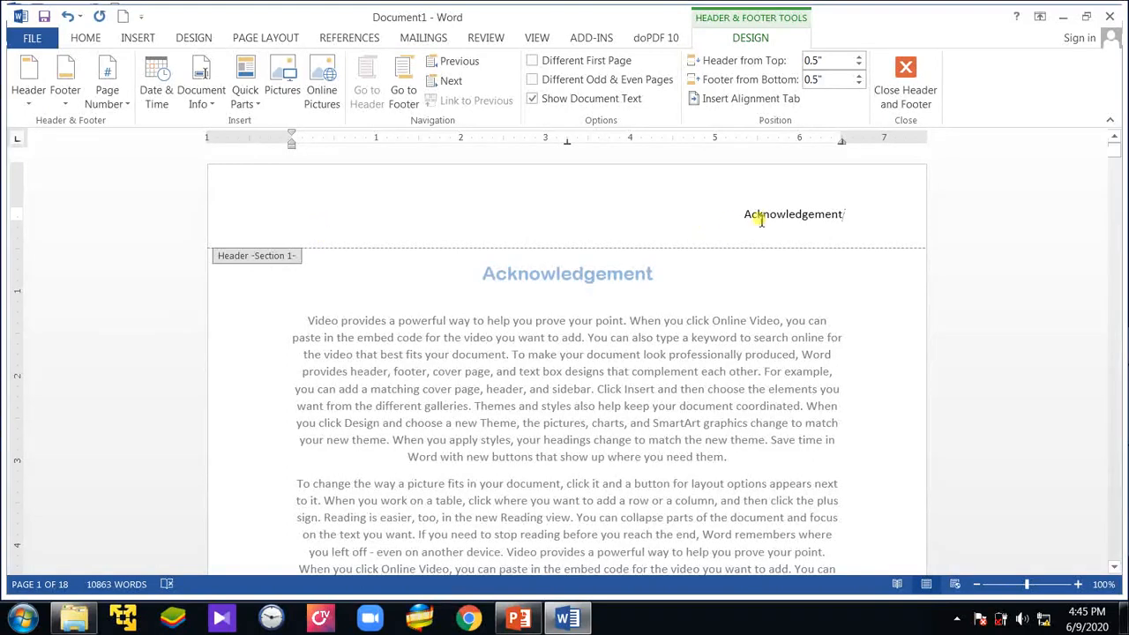
# - Italicize the "Acknowledgement" header text of Section 1 and return to the body text
pyautogui.moveTo(741, 216); pyautogui.dragTo(847, 214)
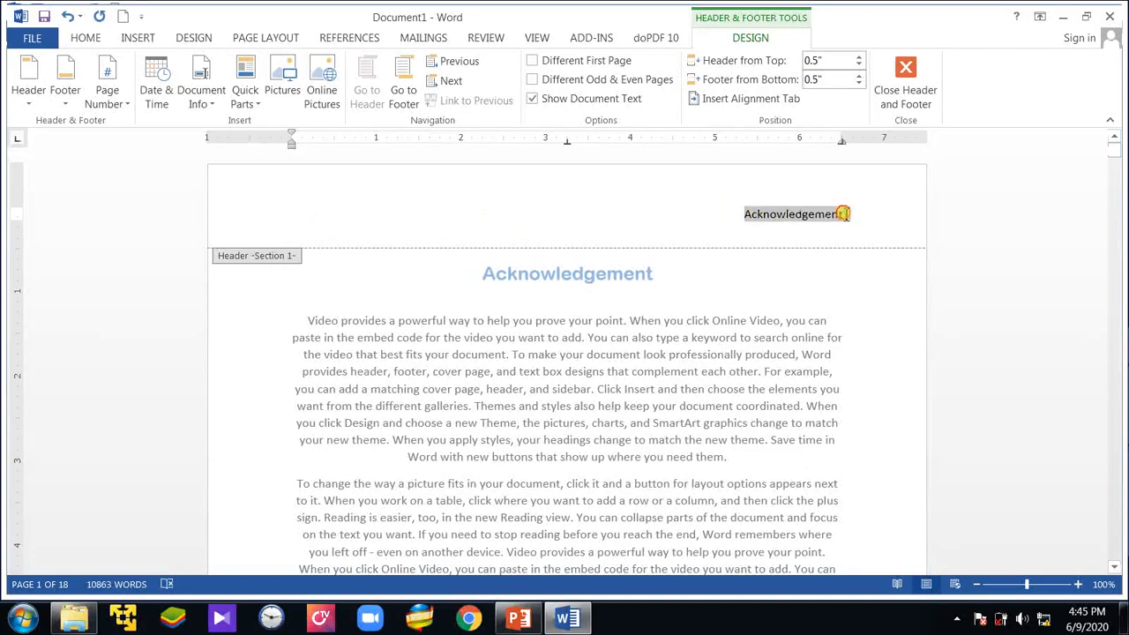
pyautogui.click(97, 38)
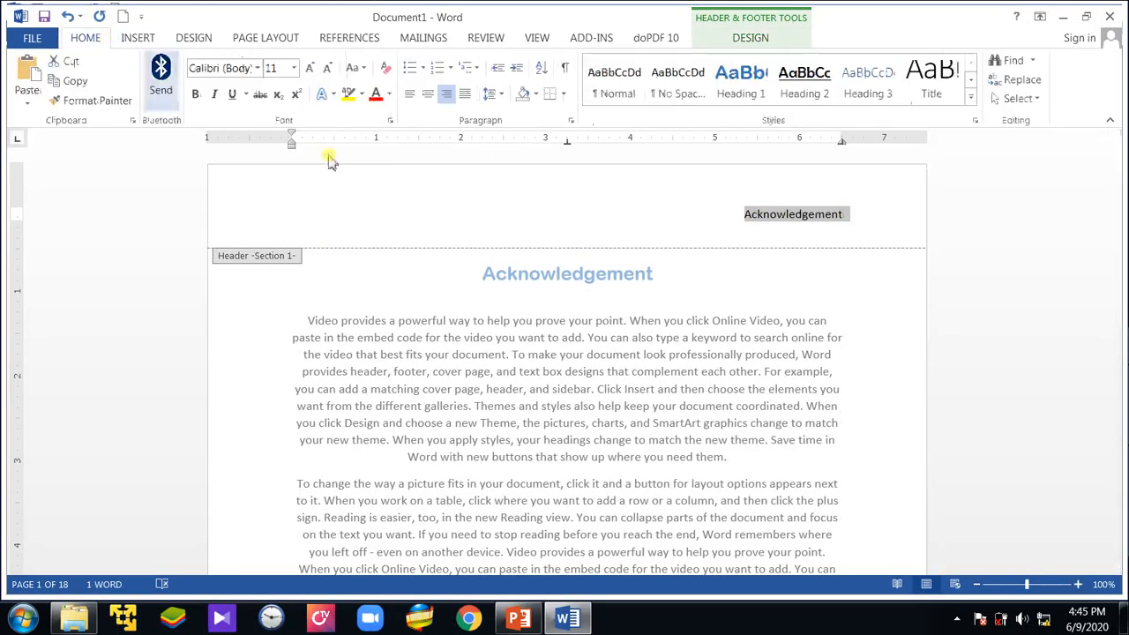
pyautogui.click(213, 94)
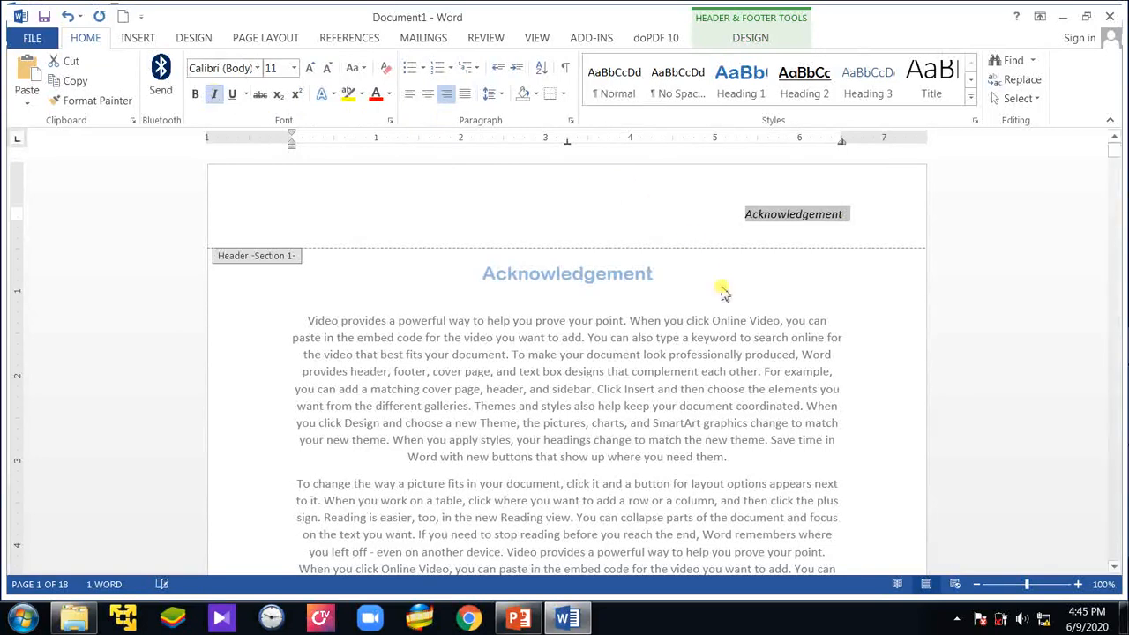
pyautogui.doubleClick(688, 358)
pyautogui.scroll(-3, 642, 412)
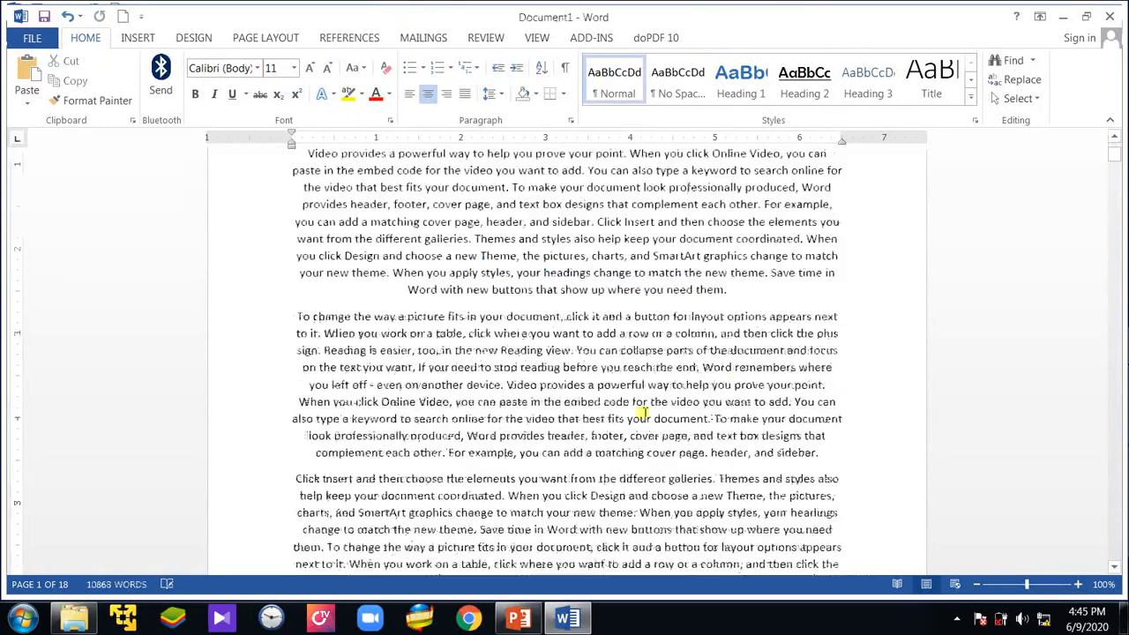
# - Replace the Section 1 header text on the Preface page with "Preface" and return to the body text
pyautogui.scroll(-5, 643, 412)
pyautogui.scroll(5, 605, 450)
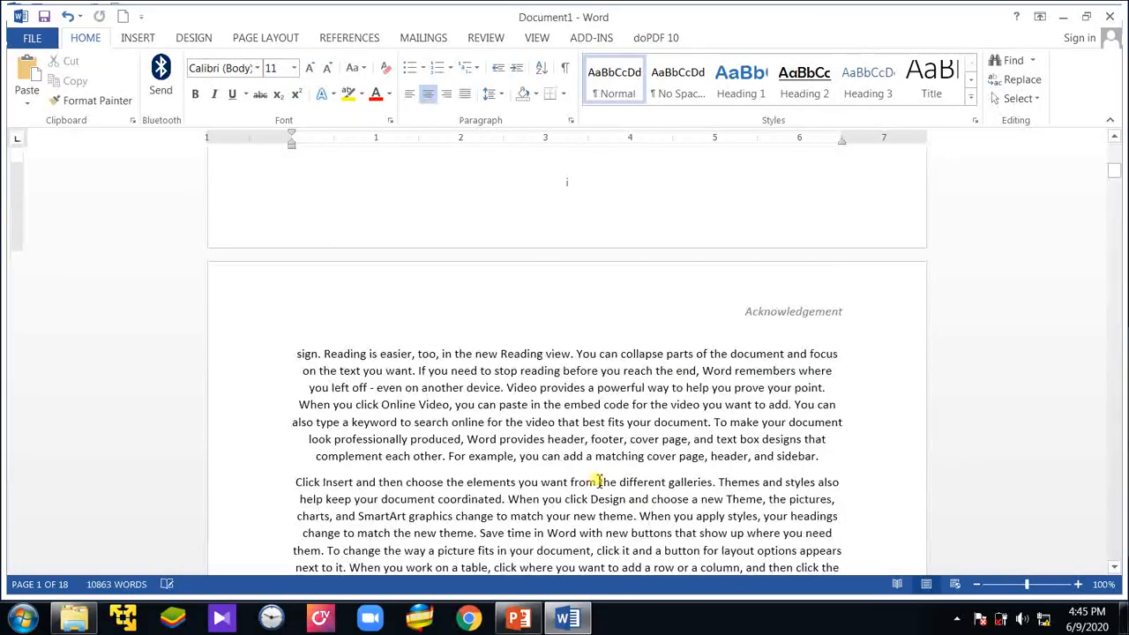
pyautogui.scroll(-10, 598, 480)
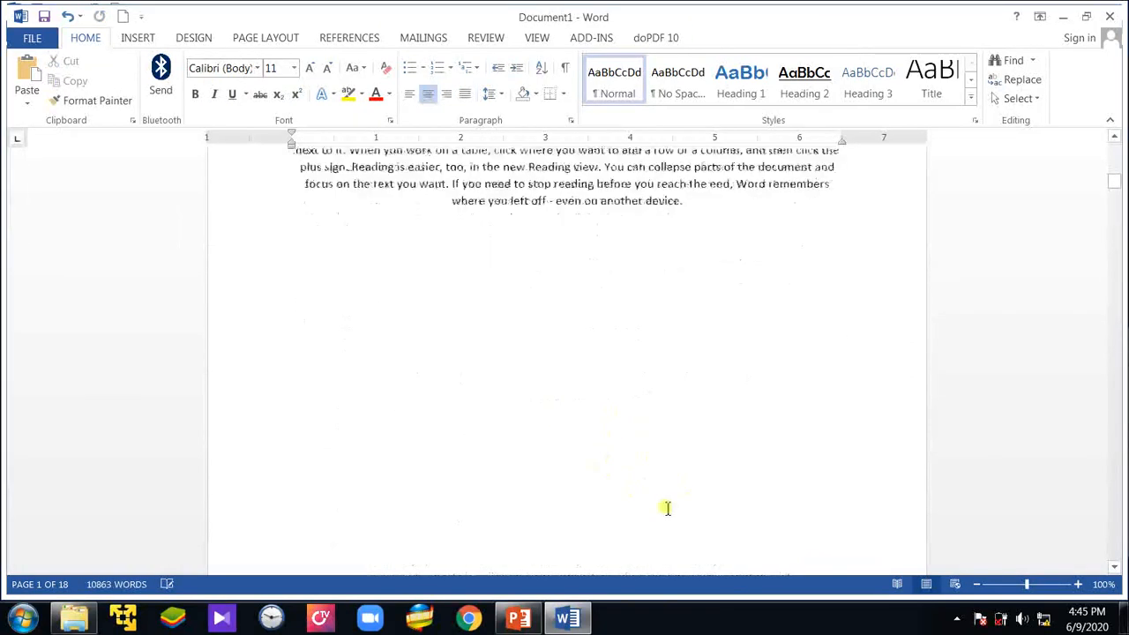
pyautogui.scroll(-5, 723, 534)
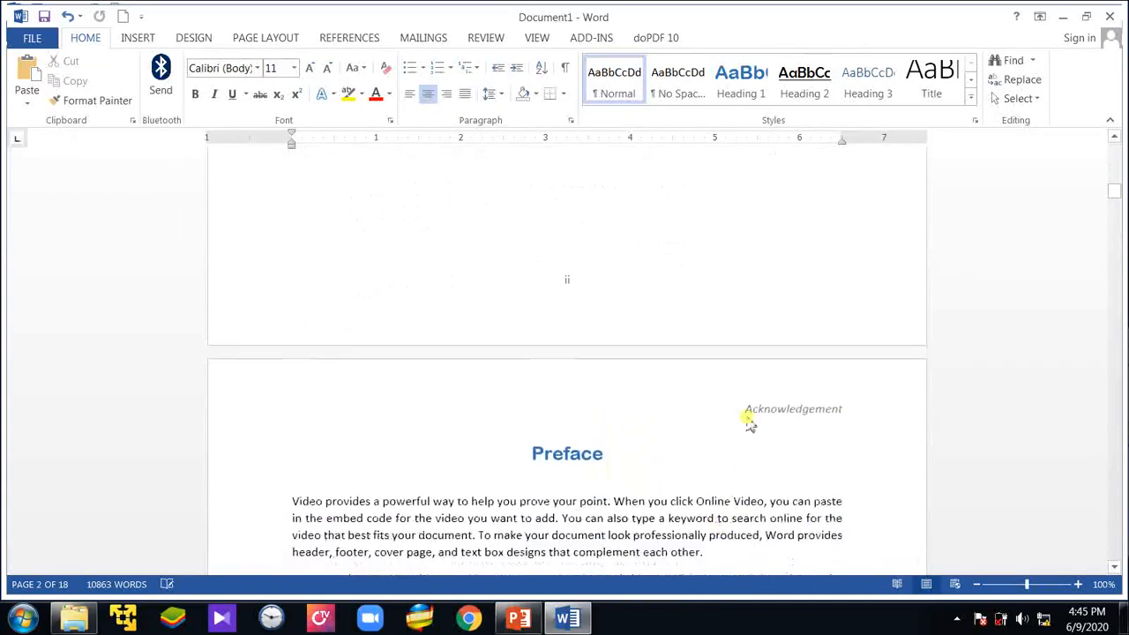
pyautogui.doubleClick(761, 412)
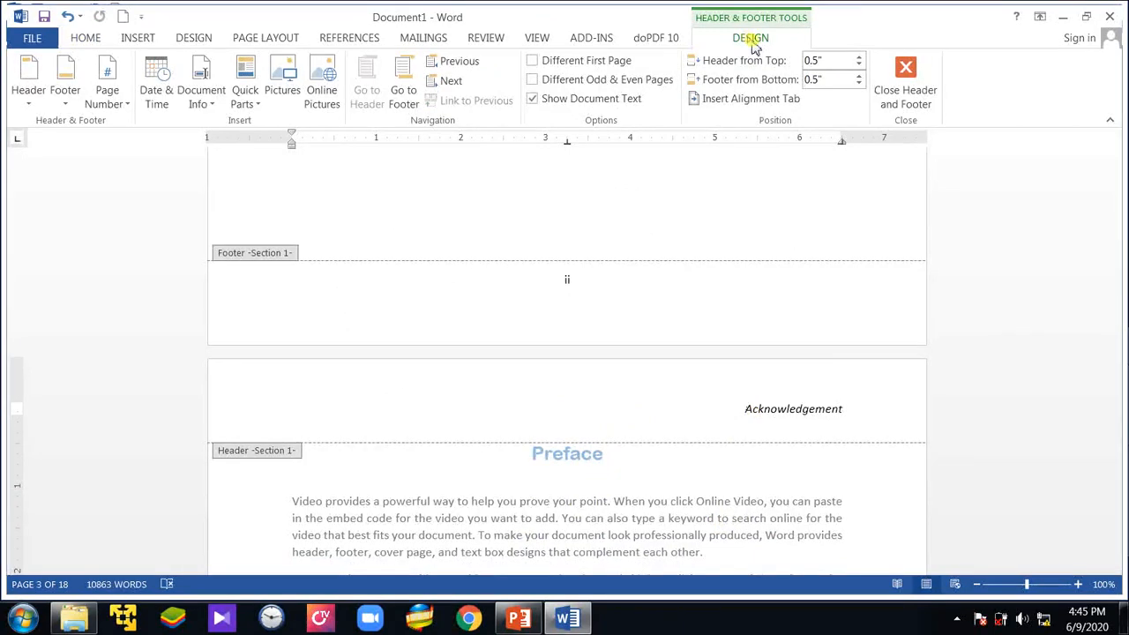
pyautogui.click(778, 407)
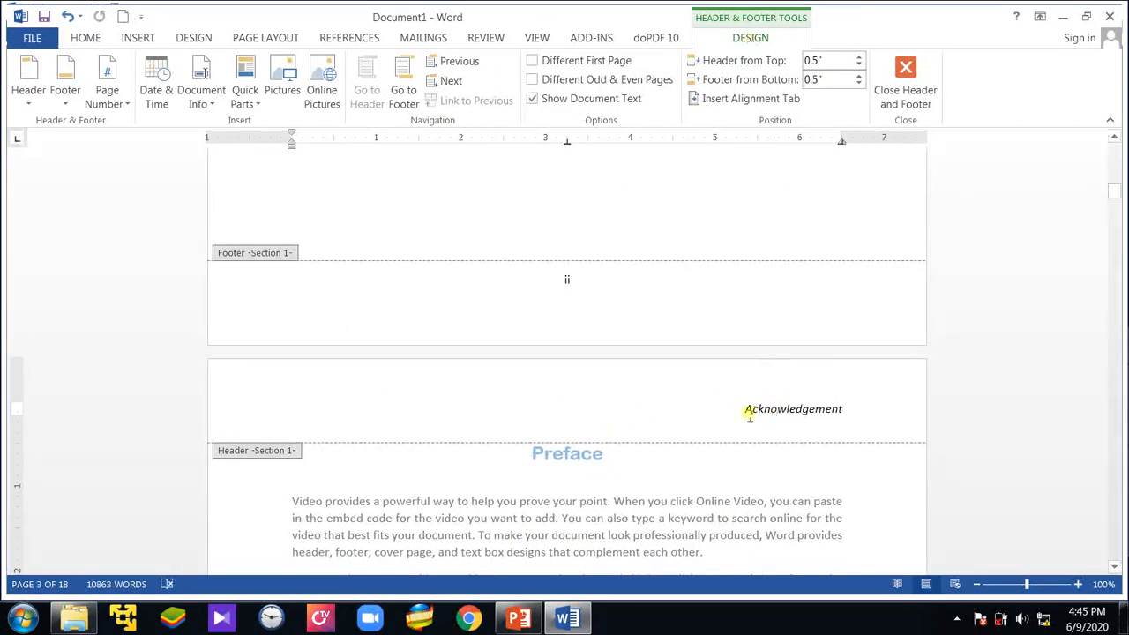
pyautogui.moveTo(722, 407); pyautogui.dragTo(845, 409)
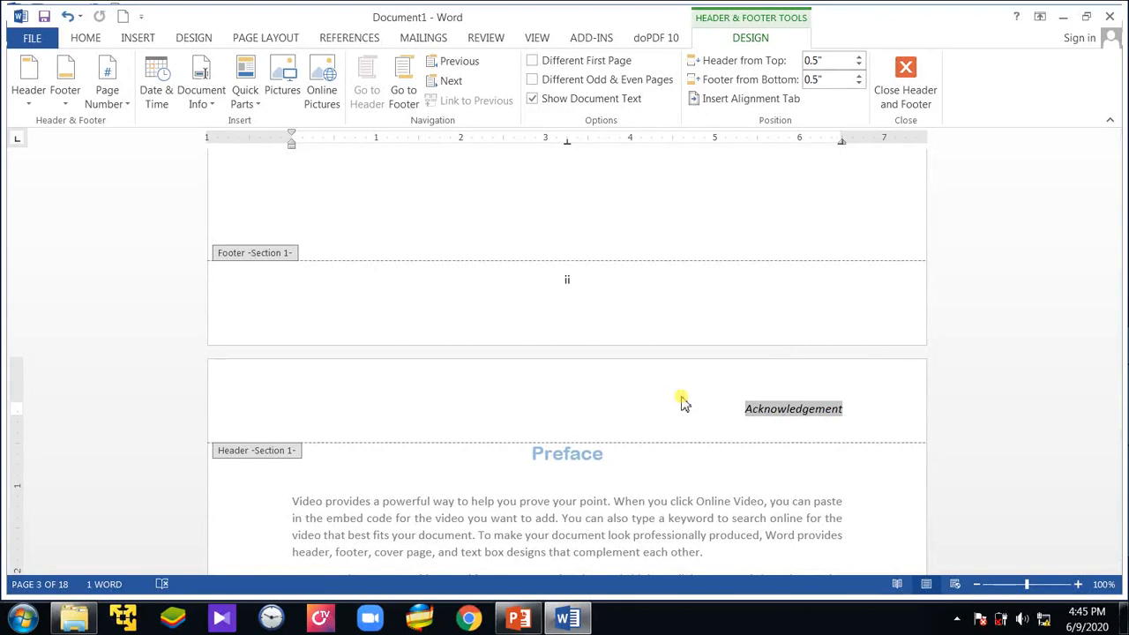
pyautogui.write('Preface:')
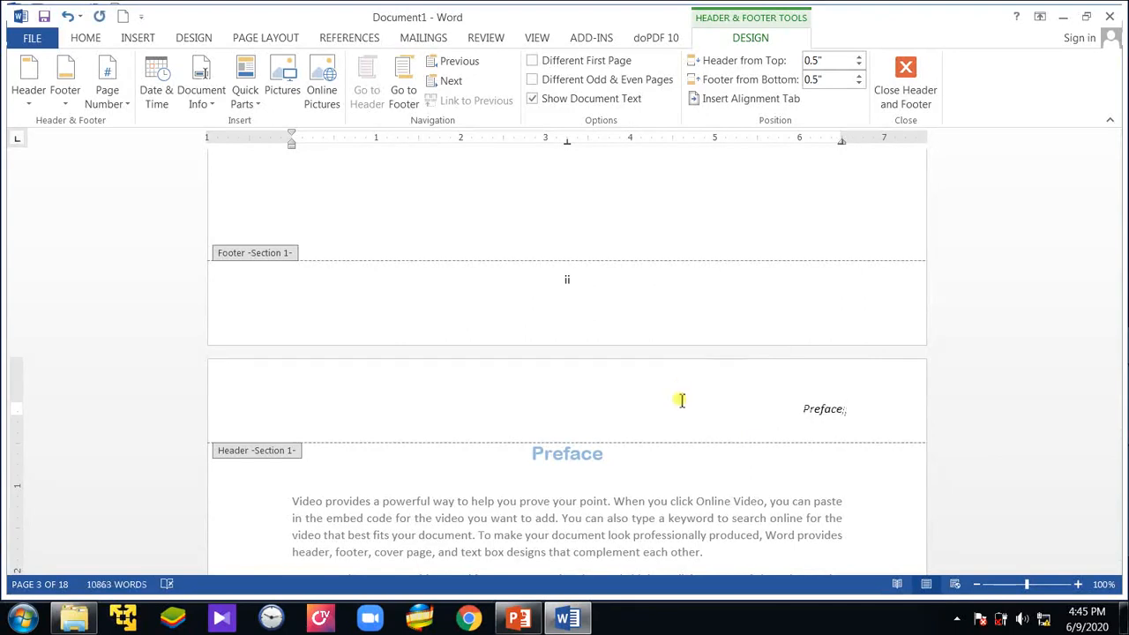
pyautogui.press('BackSpace')
pyautogui.doubleClick(685, 478)
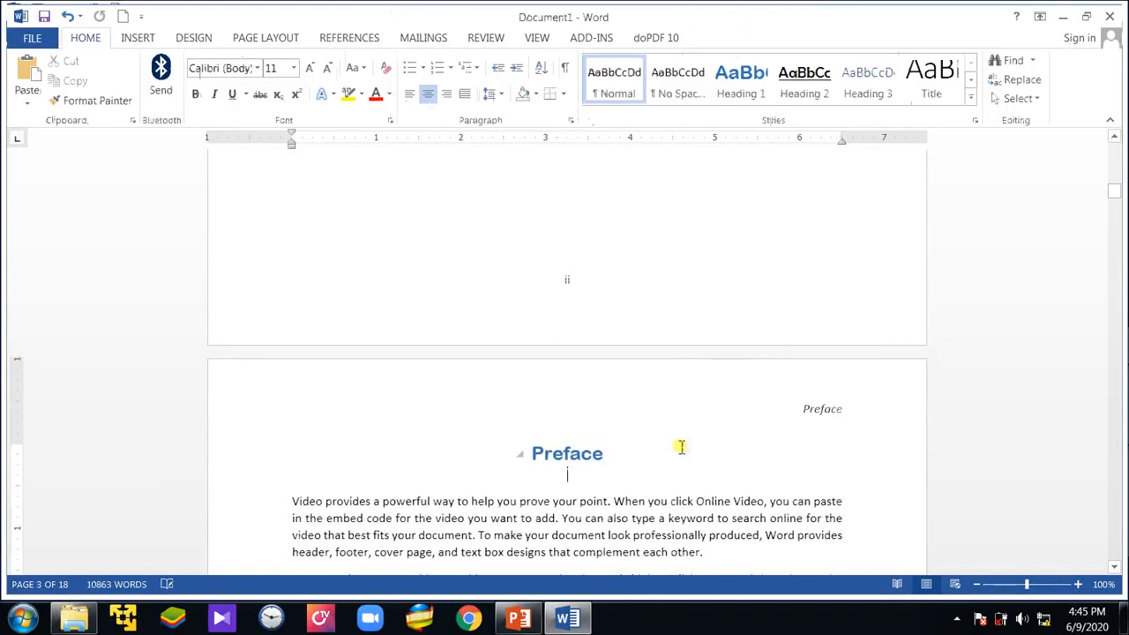
# - Check the Section 1 header text on the Preface page and the pages before it
pyautogui.scroll(16, 681, 448)
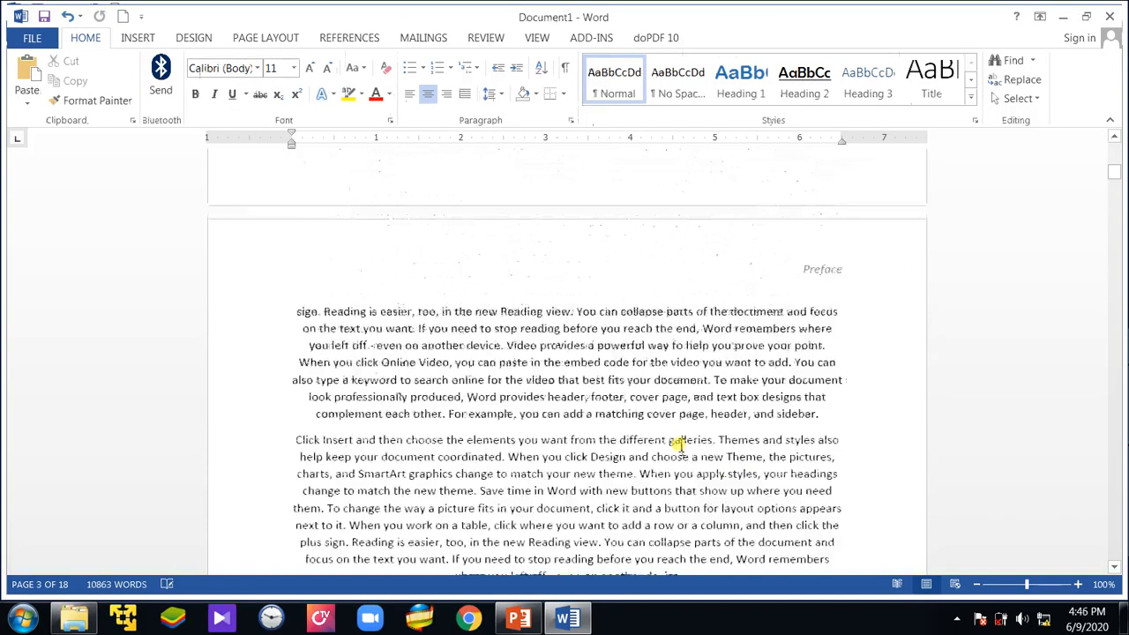
pyautogui.scroll(-6, 679, 443)
pyautogui.scroll(-10, 677, 422)
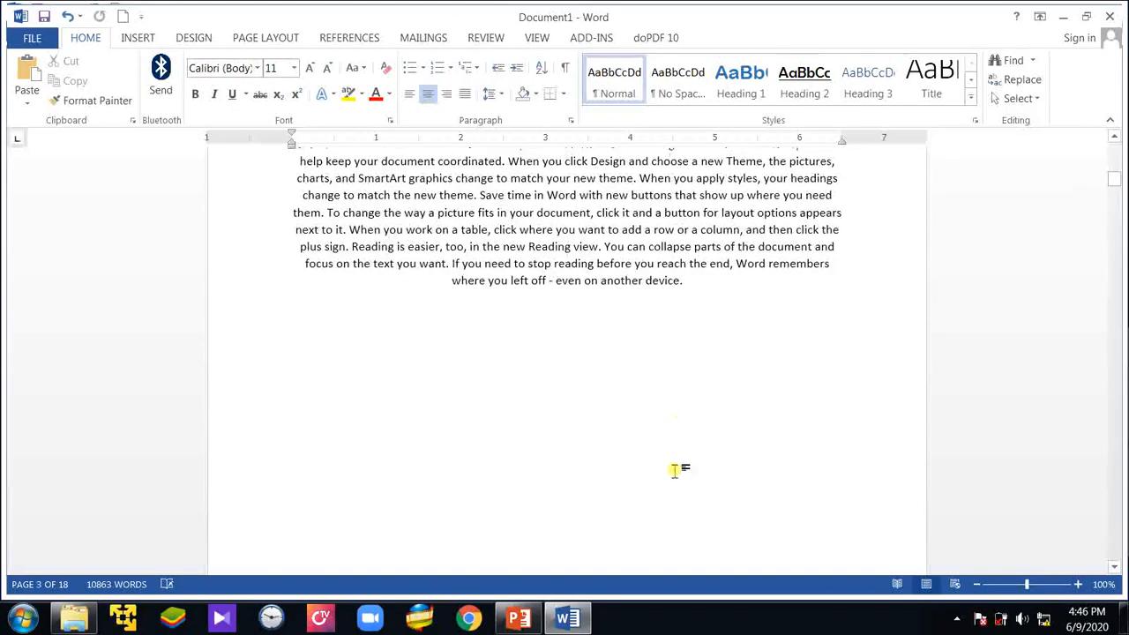
pyautogui.scroll(-5, 672, 498)
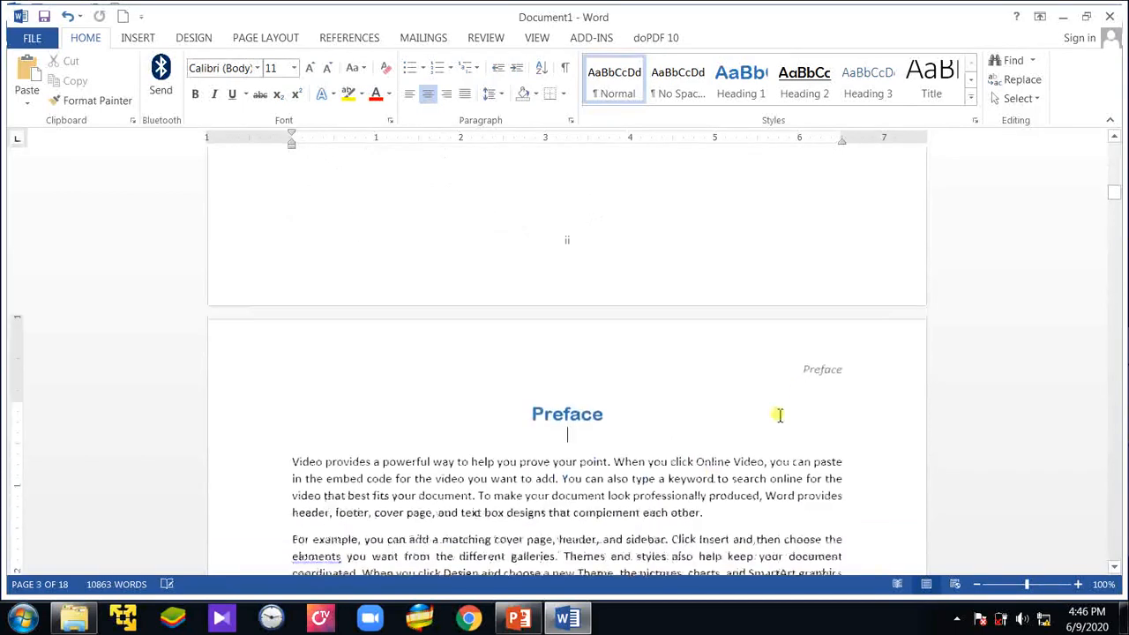
pyautogui.doubleClick(809, 369)
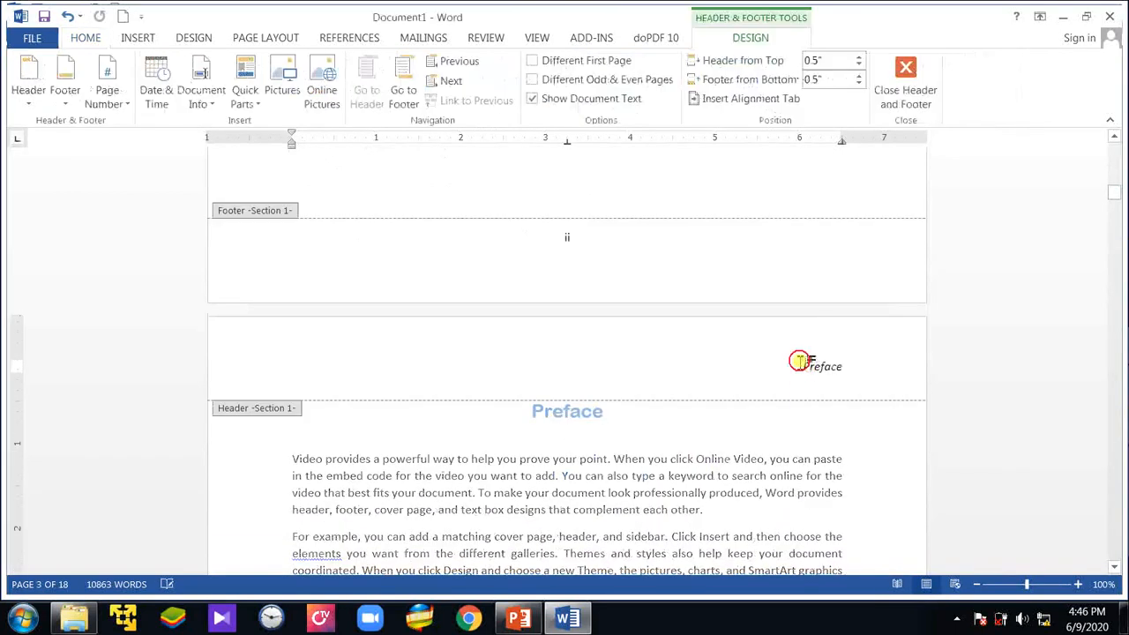
pyautogui.moveTo(791, 363); pyautogui.dragTo(869, 353)
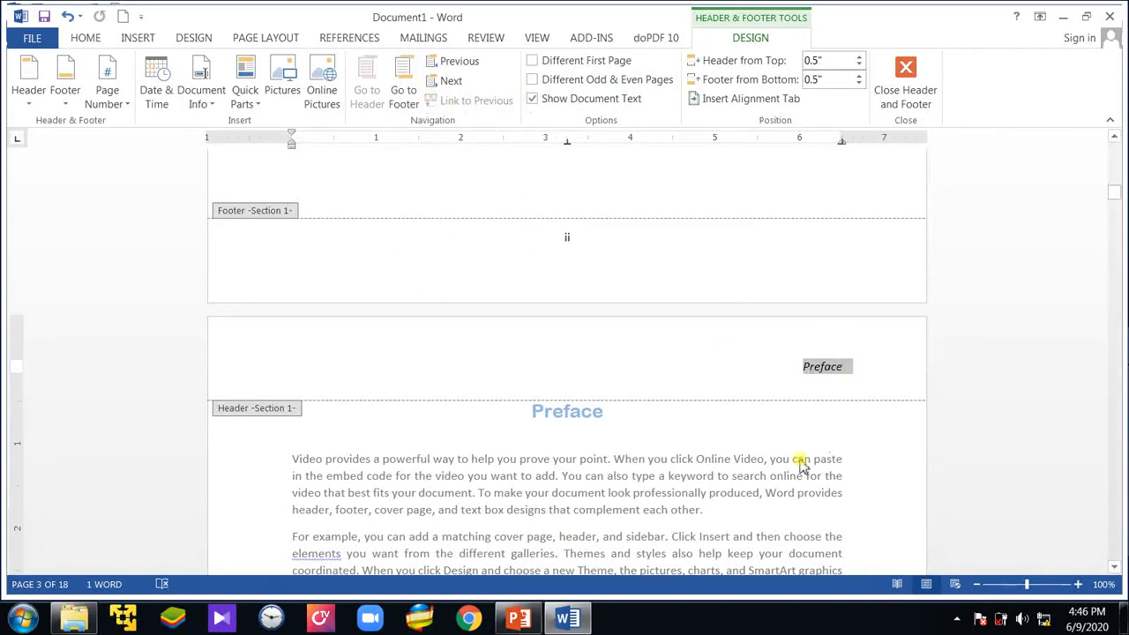
pyautogui.scroll(-4, 801, 467)
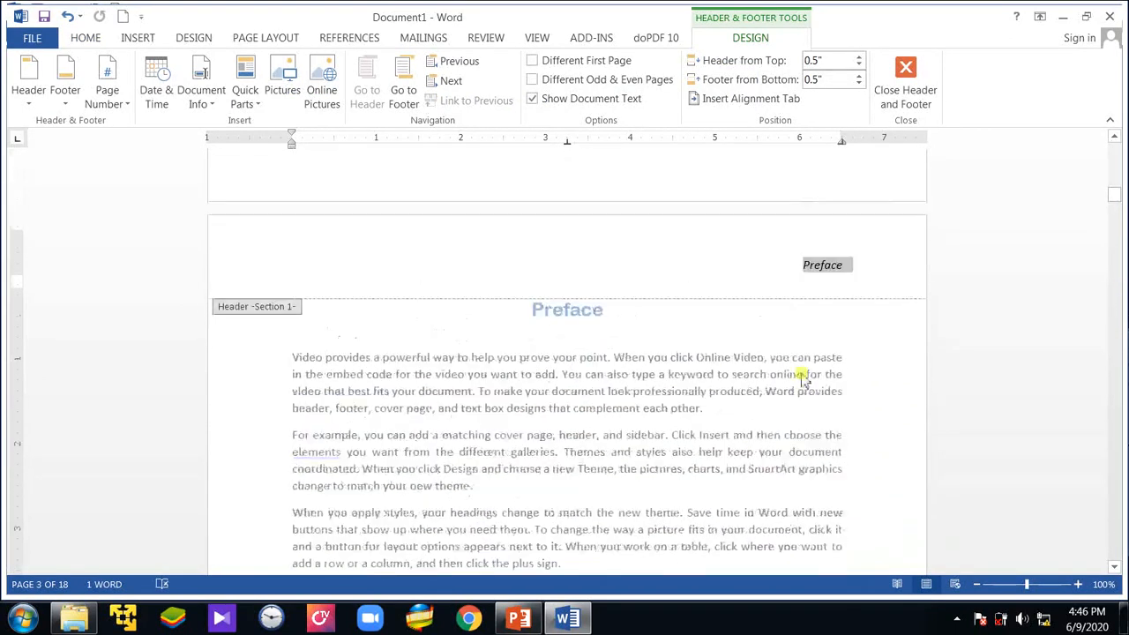
pyautogui.scroll(2, 801, 355)
pyautogui.doubleClick(648, 457)
pyautogui.scroll(9, 605, 396)
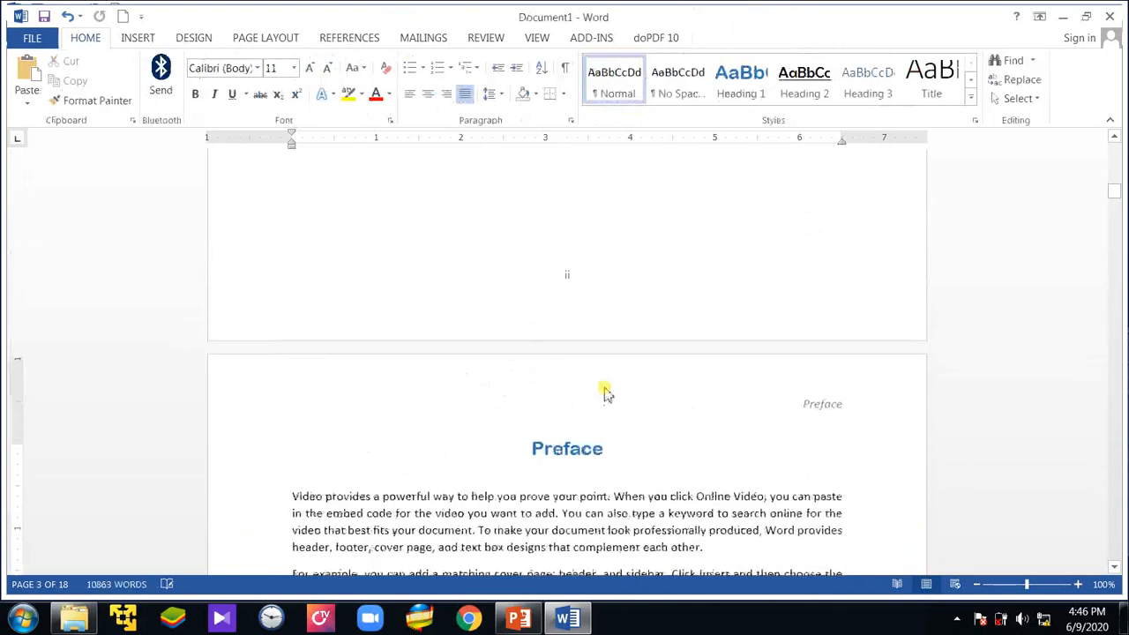
pyautogui.scroll(-10, 626, 401)
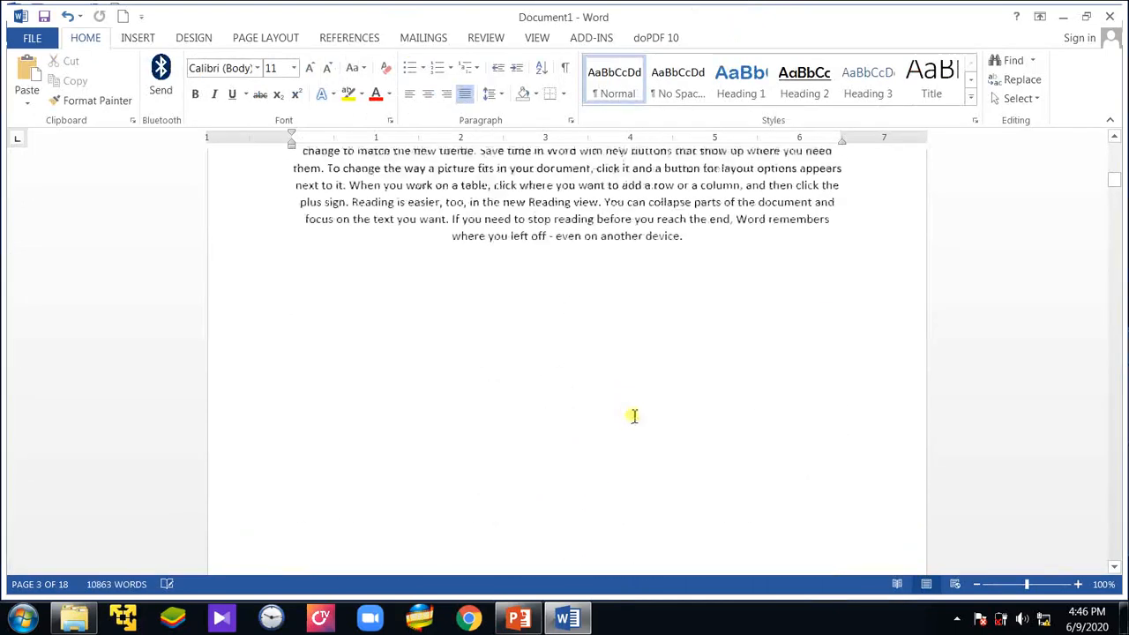
# - Extend the Section 1 header on the Acknowledgement page to read "Acknowledge & Preface" and return to the body text
pyautogui.scroll(6, 631, 414)
pyautogui.scroll(9, 636, 423)
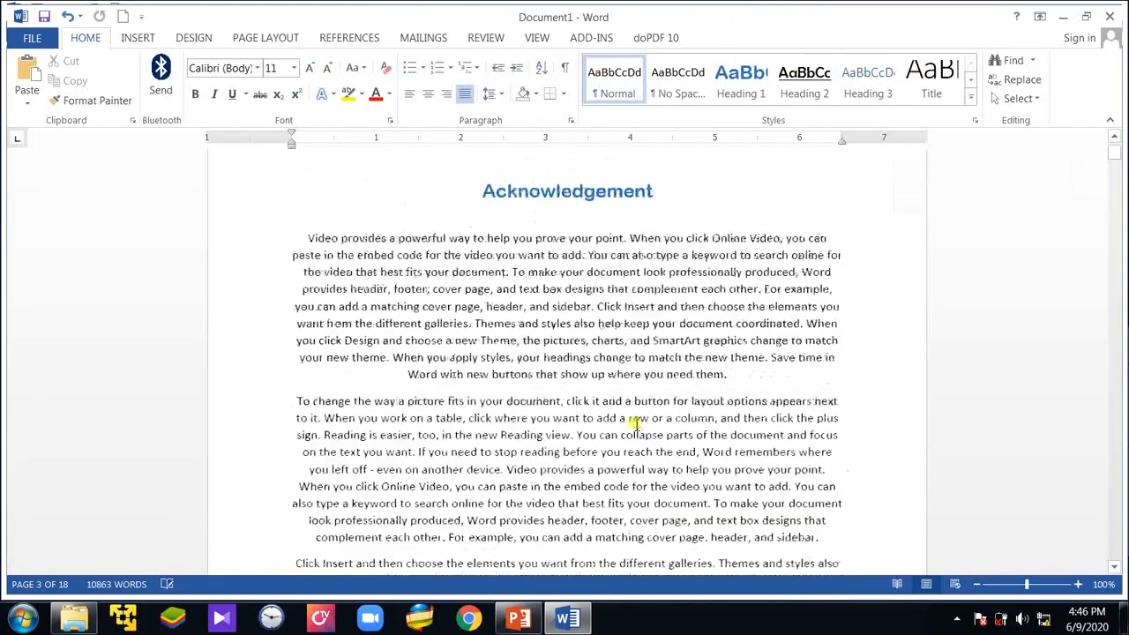
pyautogui.scroll(2, 636, 423)
pyautogui.doubleClick(807, 217)
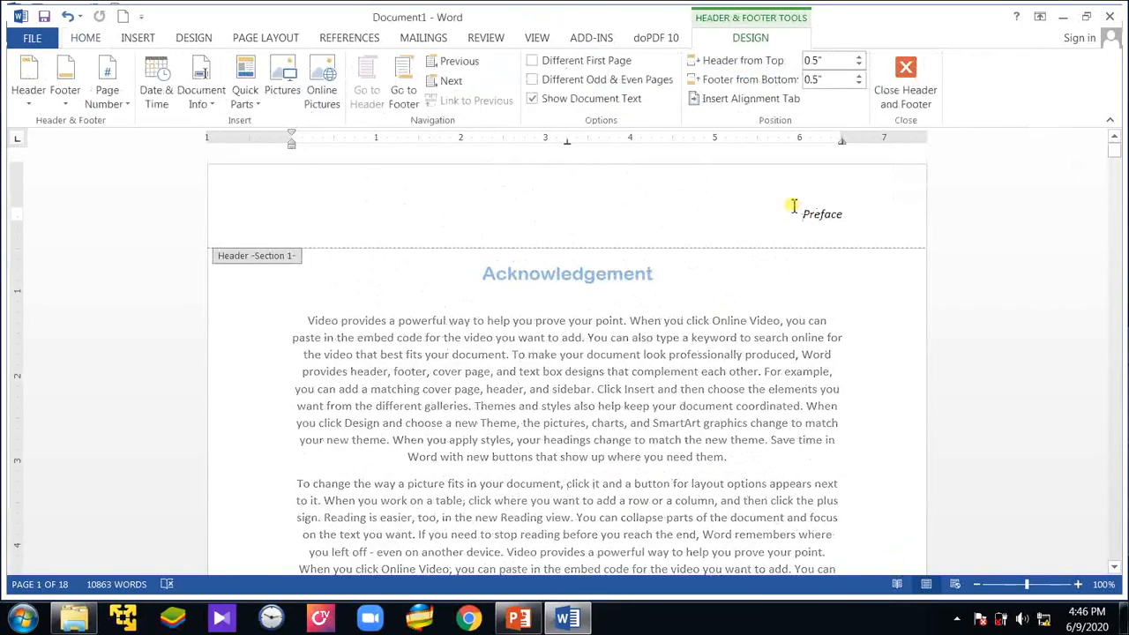
pyautogui.write('Ackno')
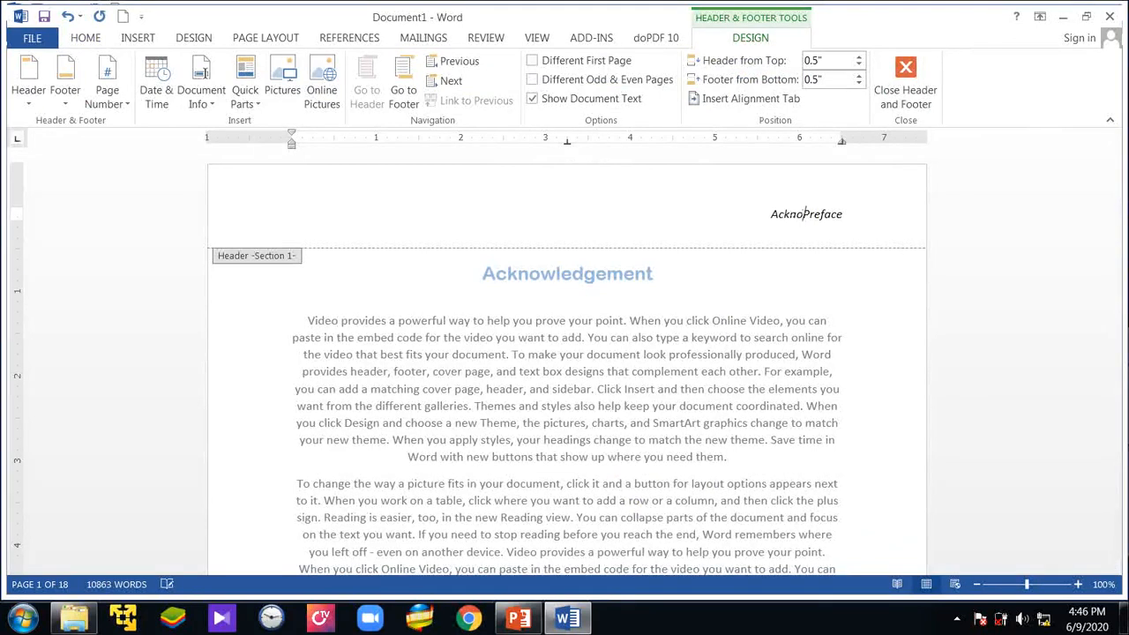
pyautogui.write('wledge and')
pyautogui.press('BackSpace')
pyautogui.press('BackSpace')
pyautogui.press('BackSpace')
pyautogui.press('BackSpace')
pyautogui.write('&')
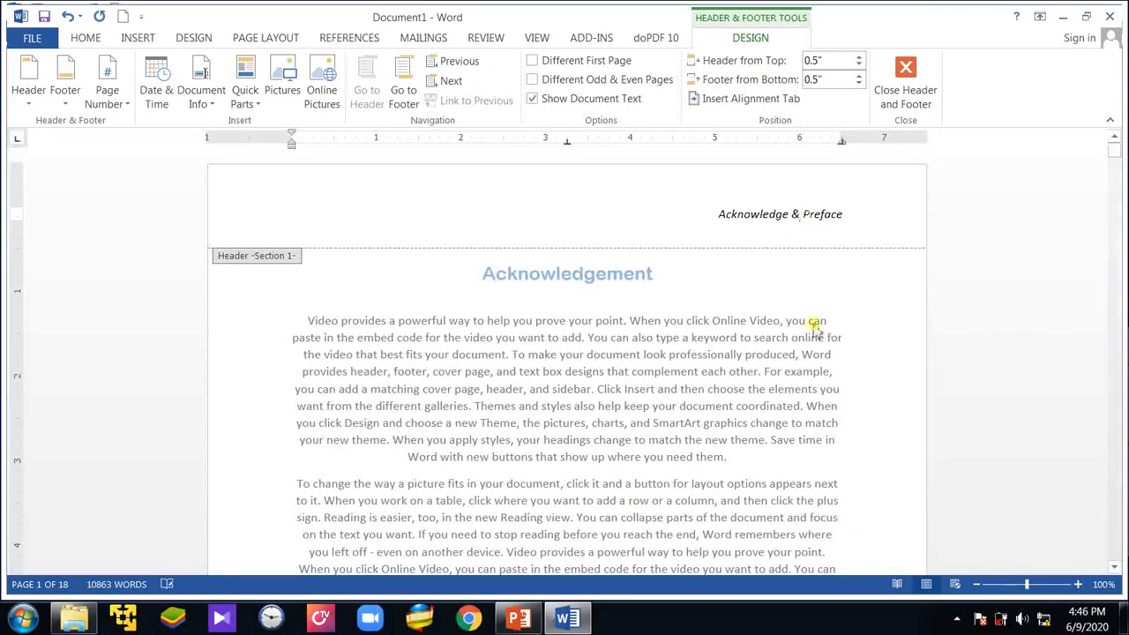
pyautogui.doubleClick(783, 354)
# - Unlink the header of the Chapter One section from the previous section
pyautogui.moveTo(1116, 165); pyautogui.dragTo(1116, 225)
pyautogui.click(640, 347)
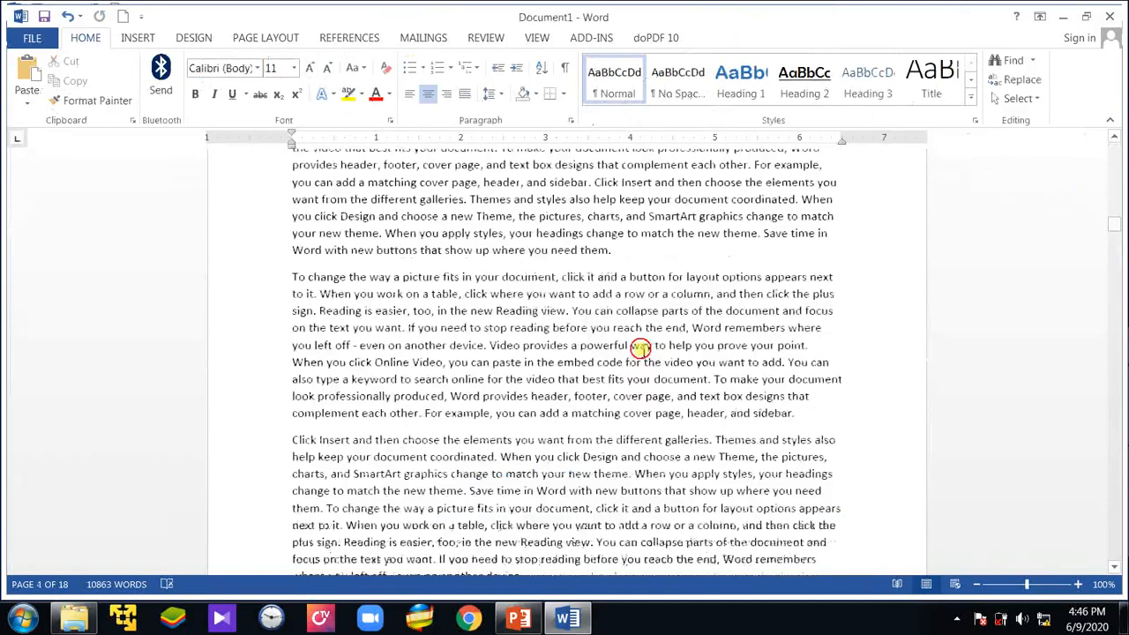
pyautogui.scroll(3, 640, 347)
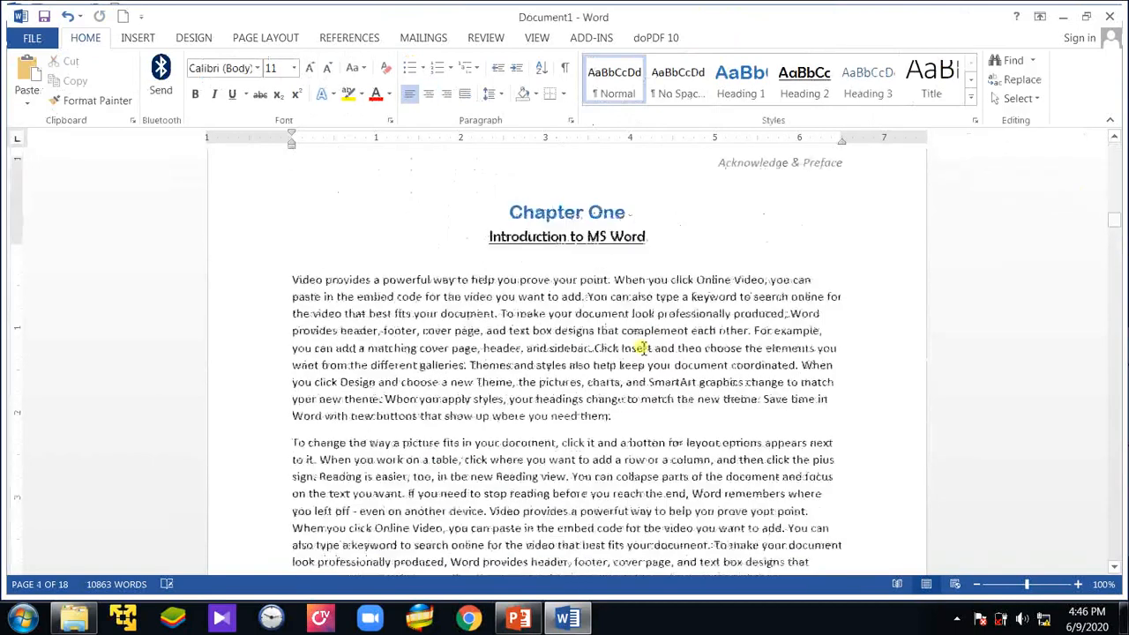
pyautogui.scroll(2, 641, 346)
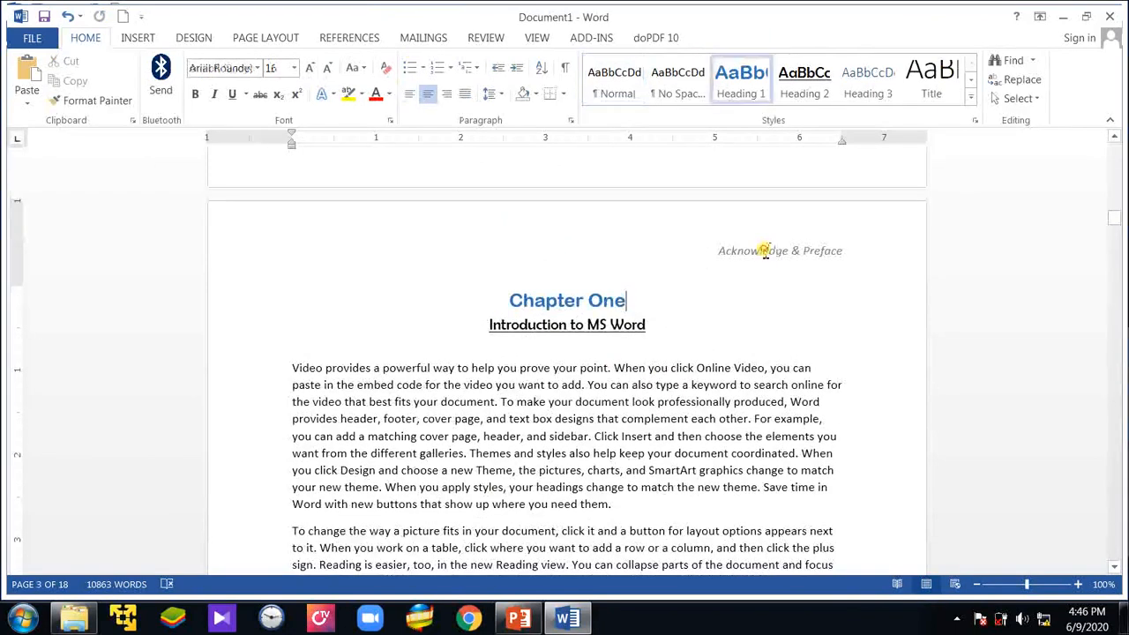
pyautogui.doubleClick(764, 253)
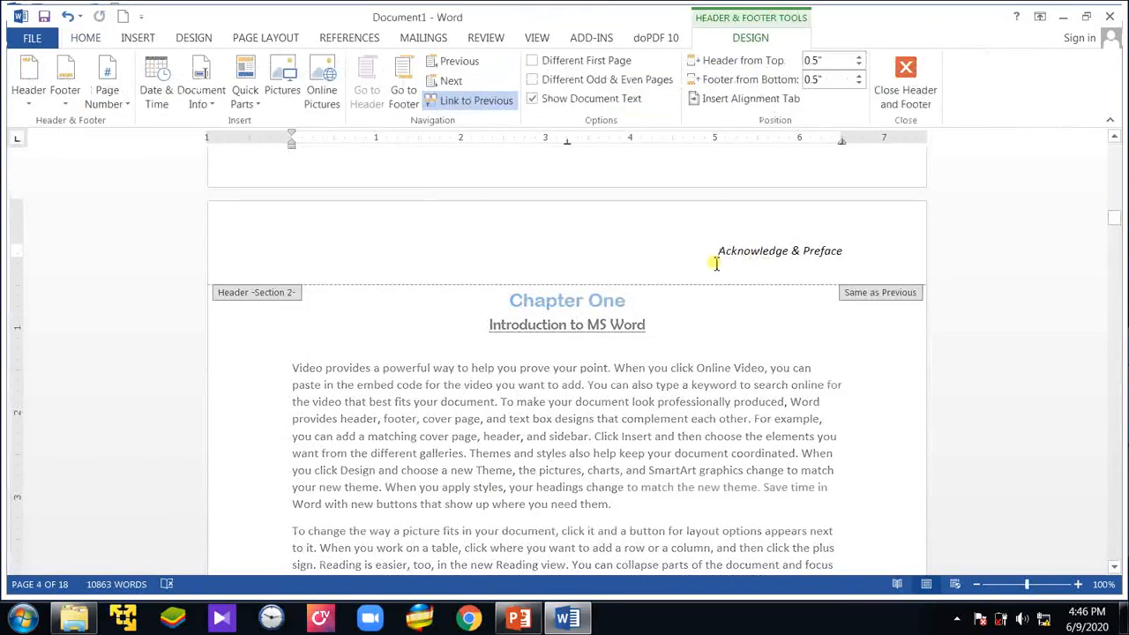
pyautogui.click(463, 102)
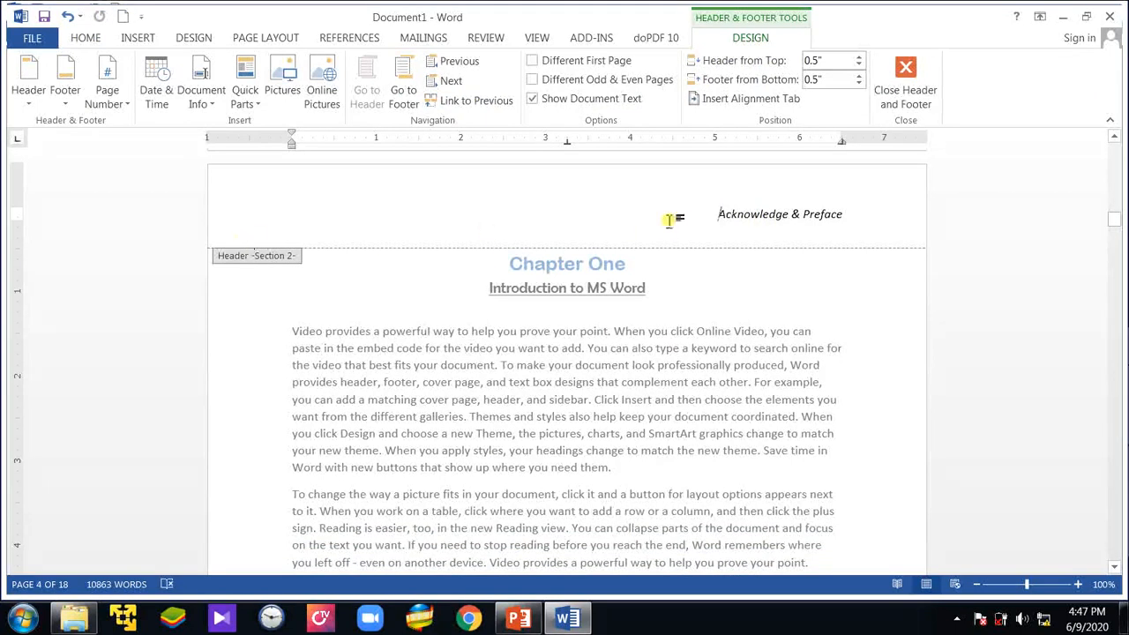
# - Replace the Chapter One section's header text with "Chapter One – Introduction to MS Word" and return to the body text
pyautogui.moveTo(717, 213); pyautogui.dragTo(839, 214)
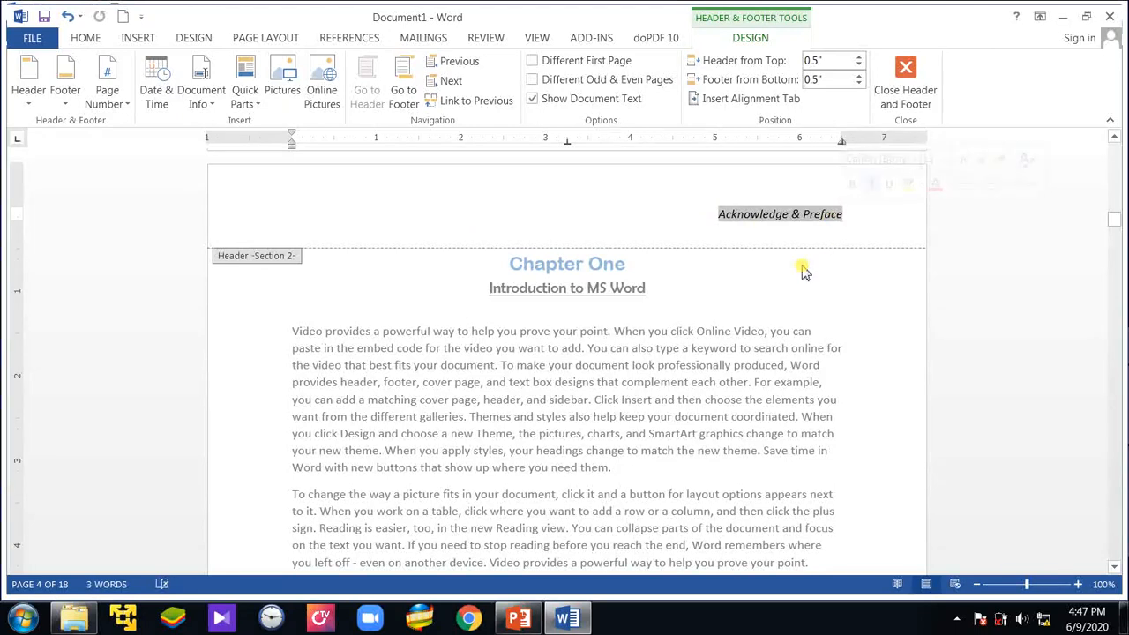
pyautogui.write('Chapter')
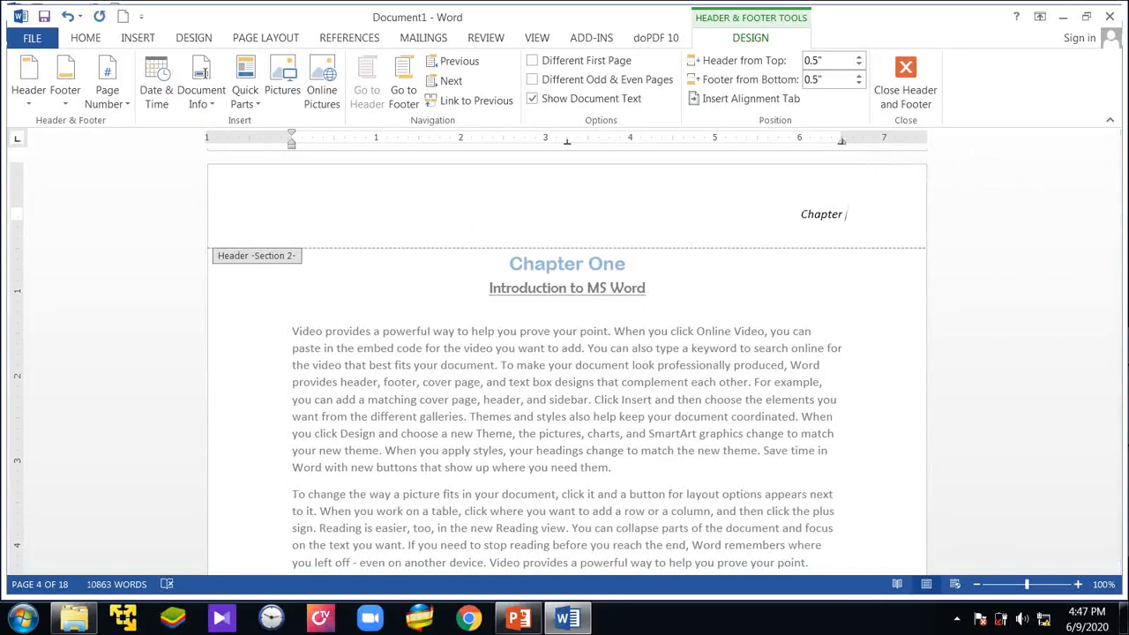
pyautogui.write(' One - INtroduction:')
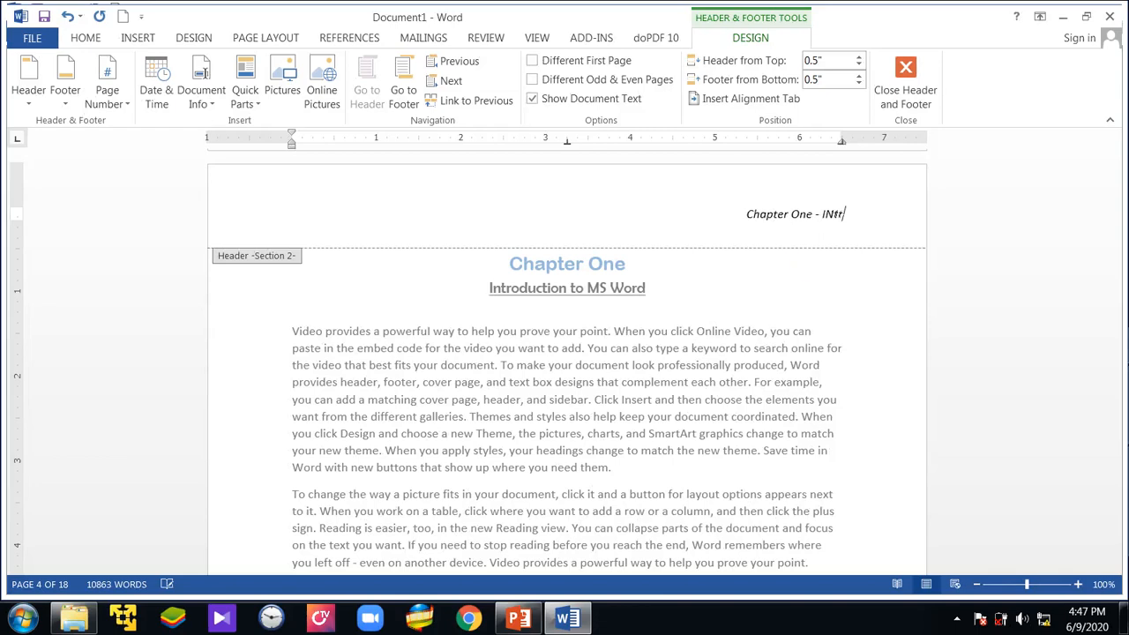
pyautogui.press('BackSpace')
pyautogui.write('to ')
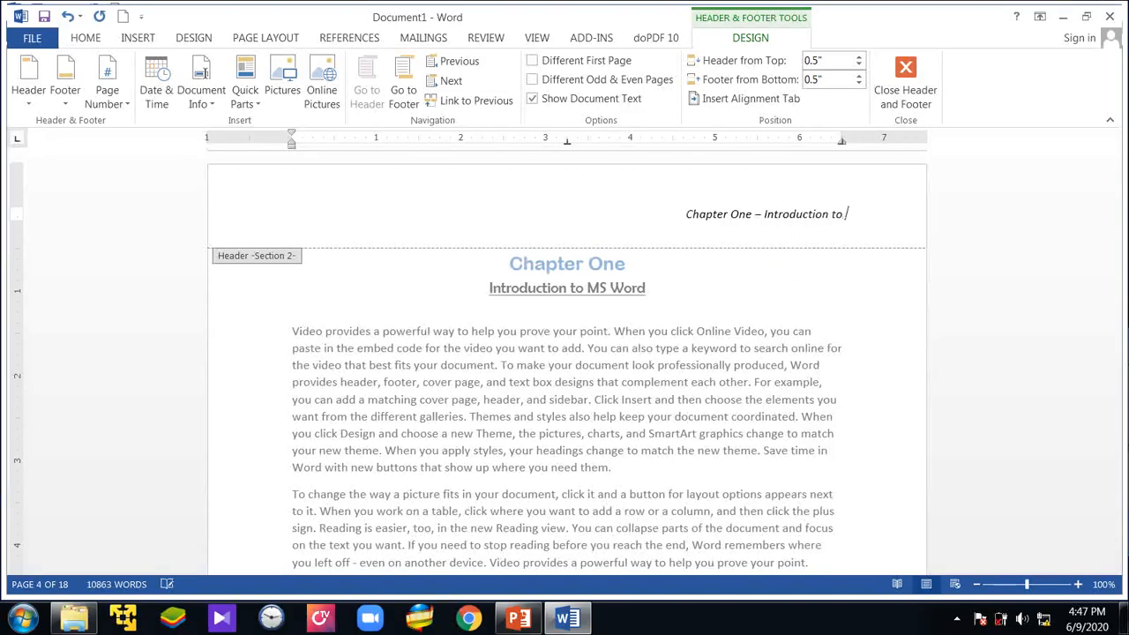
pyautogui.write('MS Word')
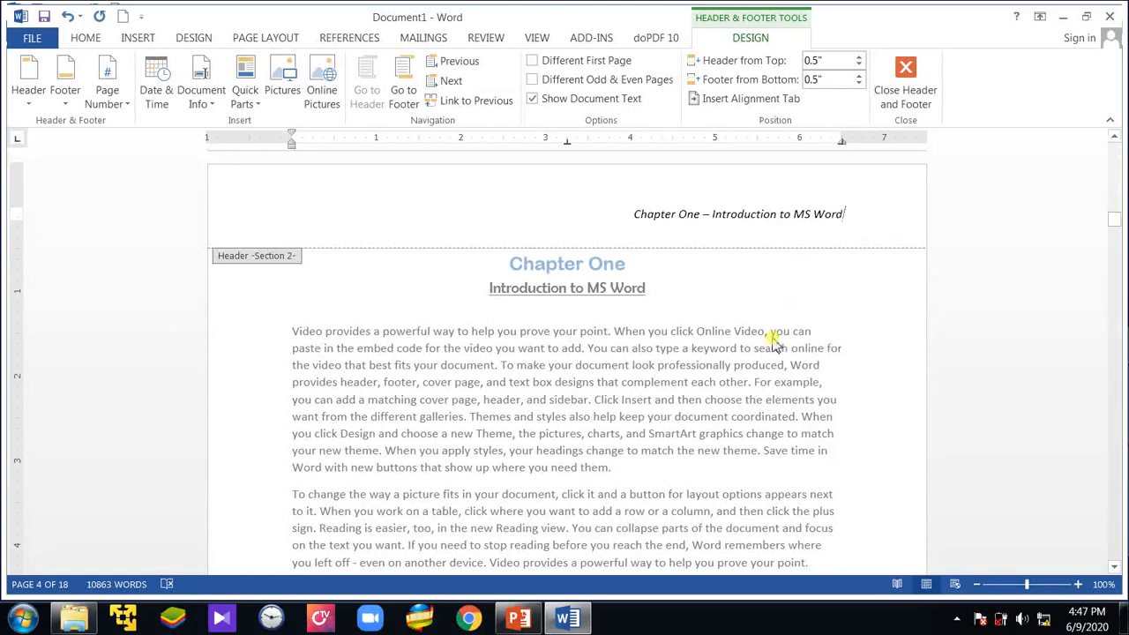
pyautogui.doubleClick(716, 381)
# - Compare the headers of the Preface page and the Chapter One page
pyautogui.scroll(15, 702, 413)
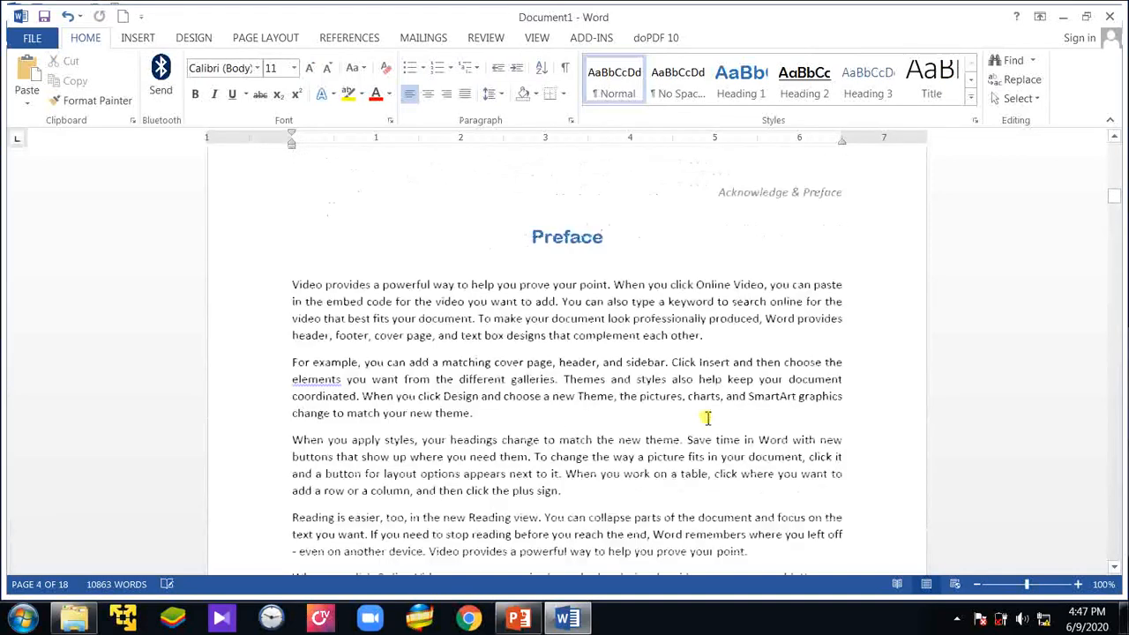
pyautogui.scroll(4, 706, 418)
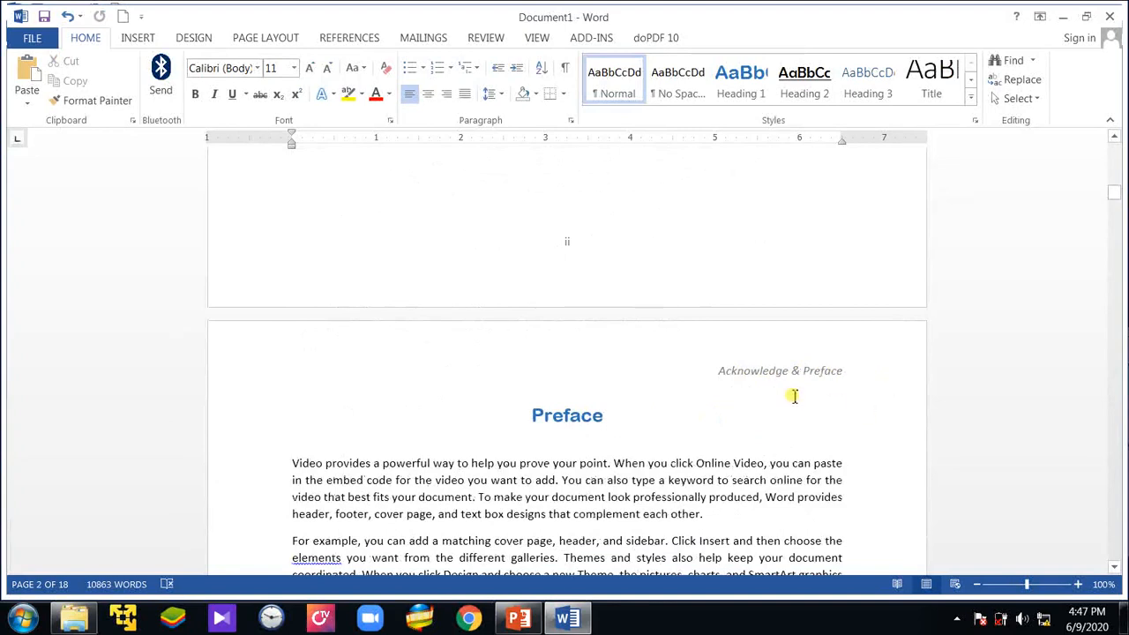
pyautogui.scroll(-8, 715, 491)
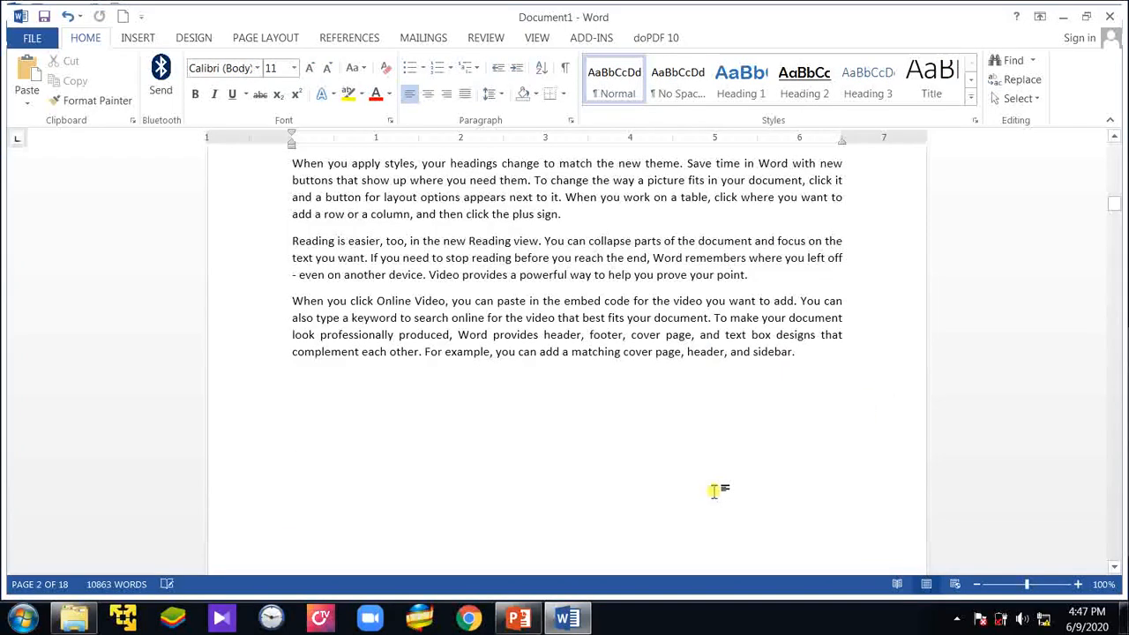
pyautogui.scroll(-10, 716, 492)
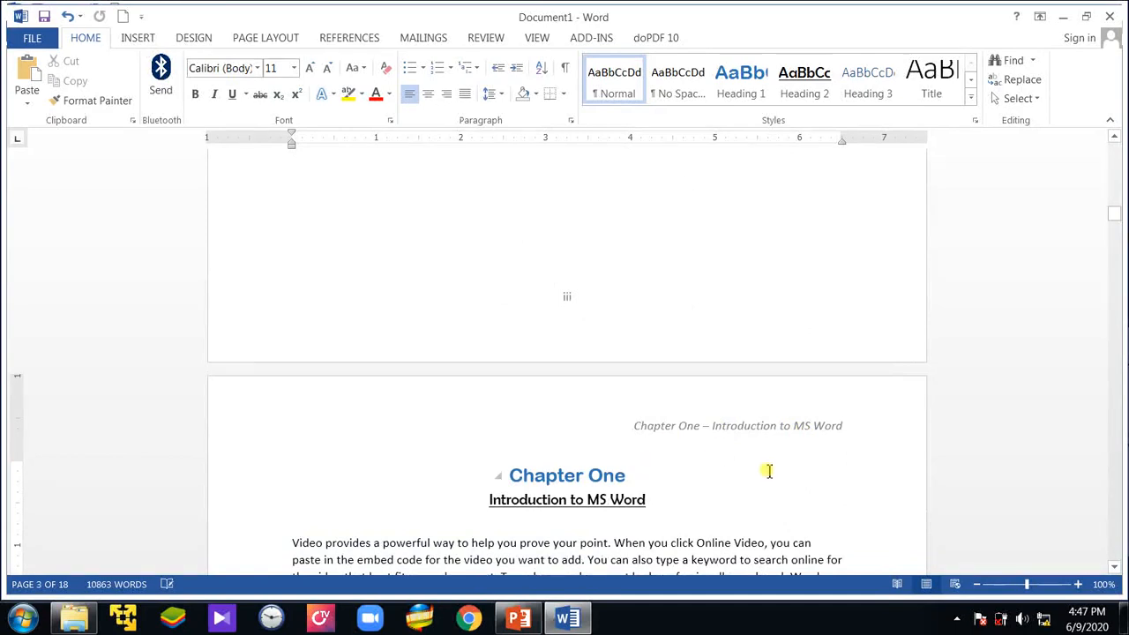
pyautogui.scroll(-8, 768, 472)
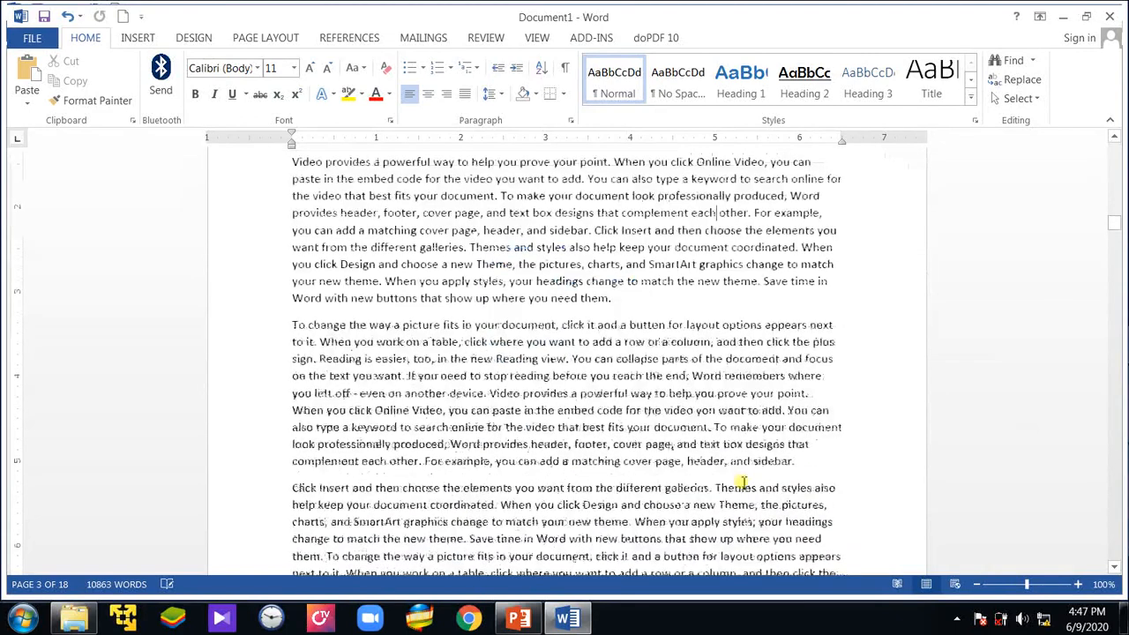
# - Unlink the header of the Chapter Two section from the previous section
pyautogui.scroll(-4, 744, 482)
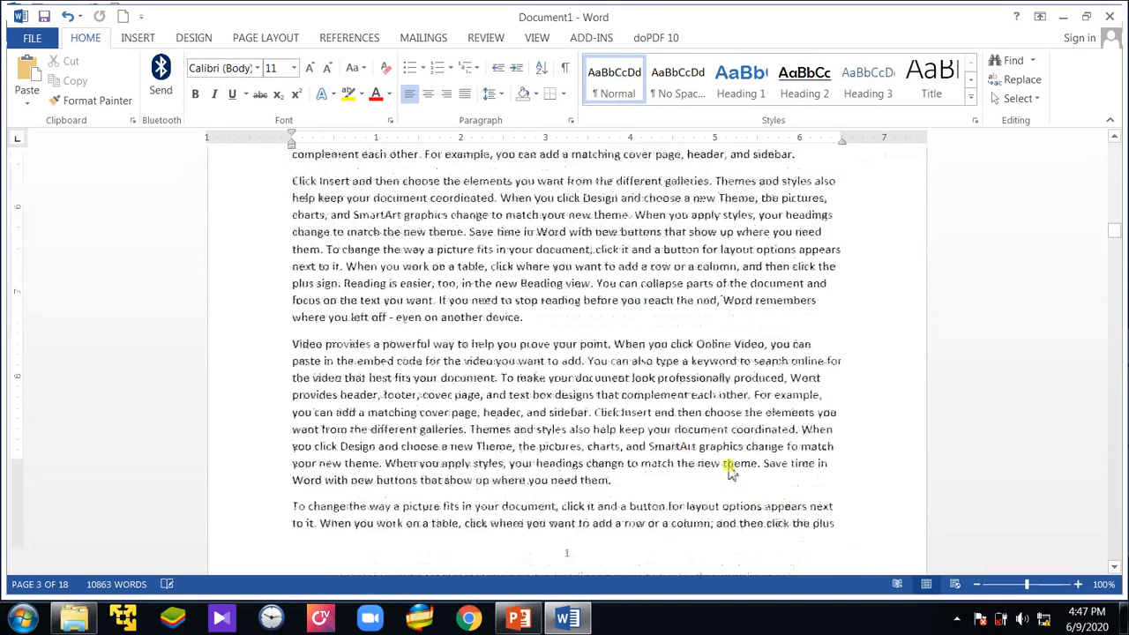
pyautogui.scroll(4, 730, 465)
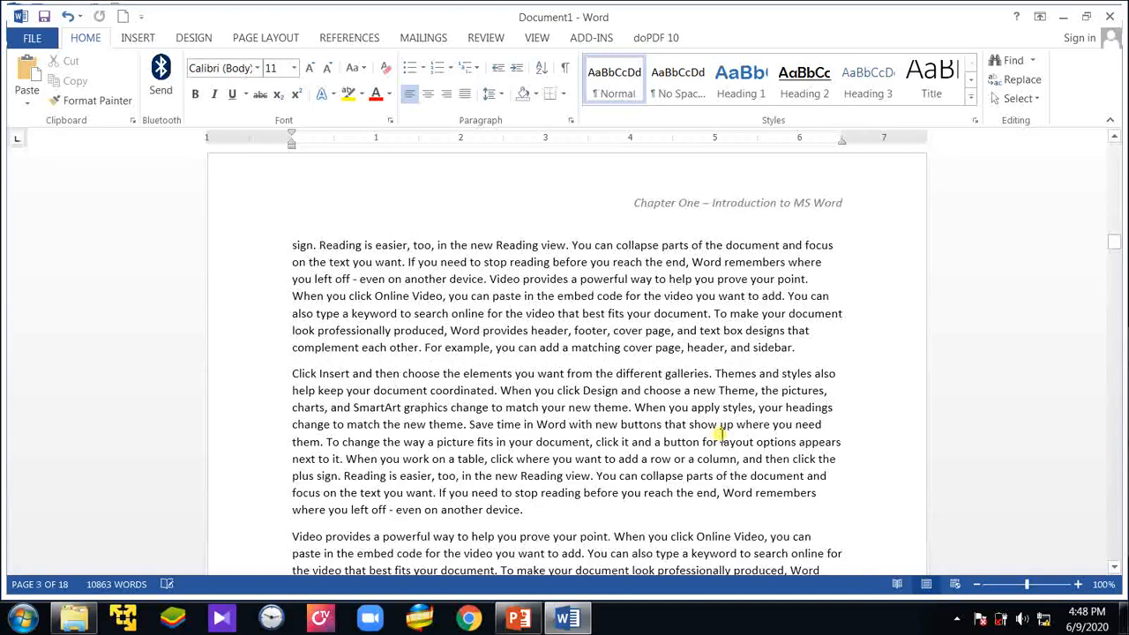
pyautogui.scroll(-2, 720, 433)
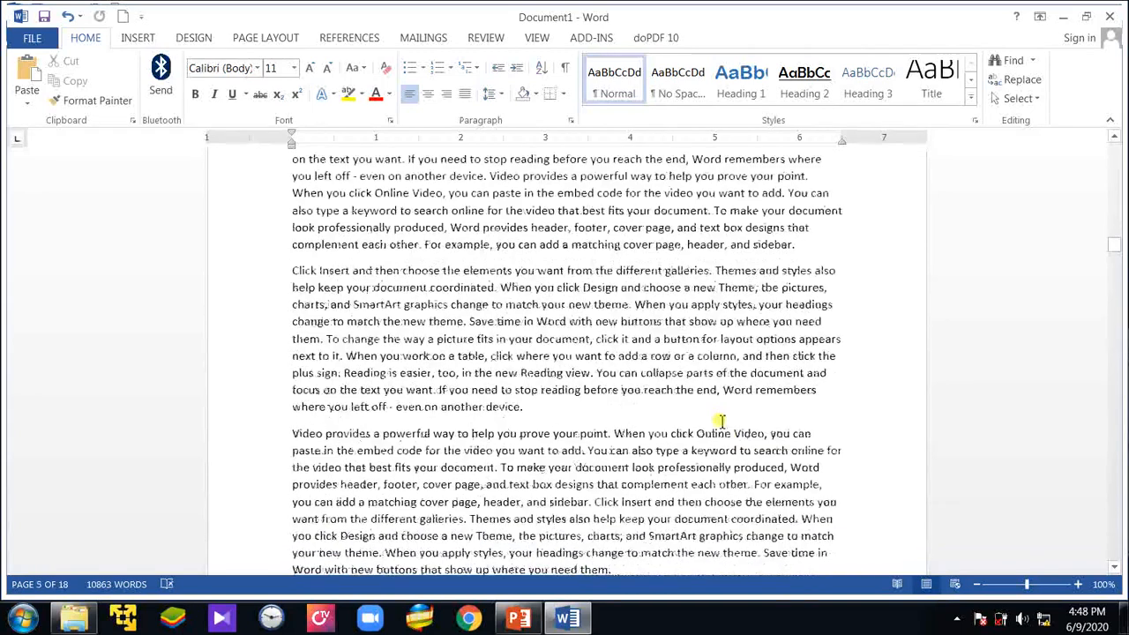
pyautogui.hotkey('ctrl', 'Return')
pyautogui.press('pagedown')
pyautogui.press('pagedown')
pyautogui.press('pagedown')
pyautogui.press('pagedown')
pyautogui.press('pagedown')
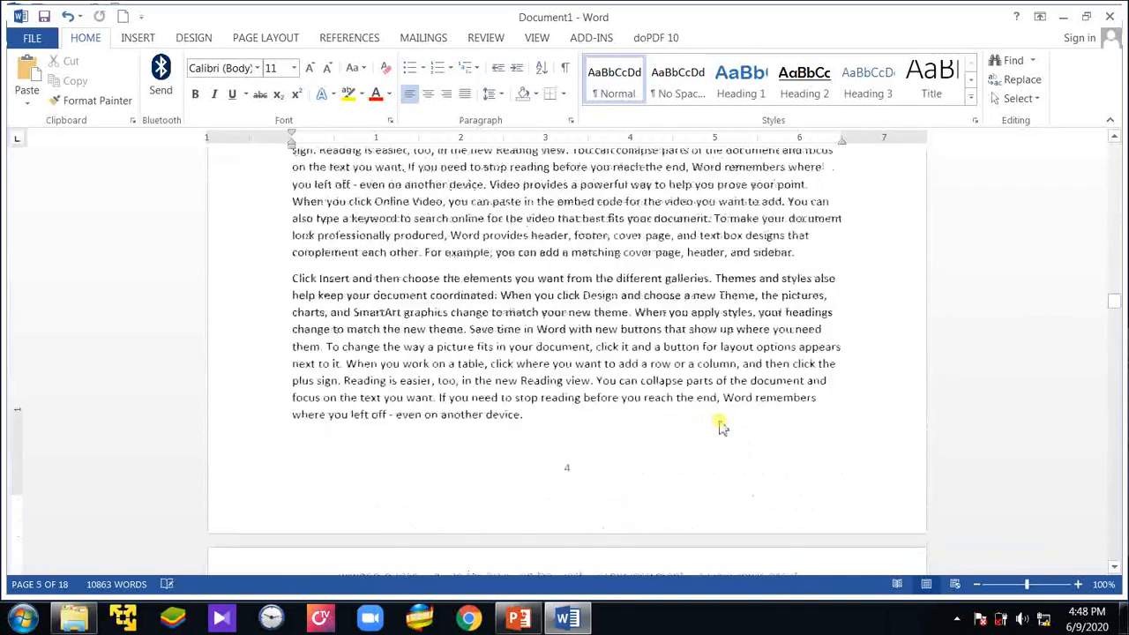
pyautogui.scroll(-4, 722, 423)
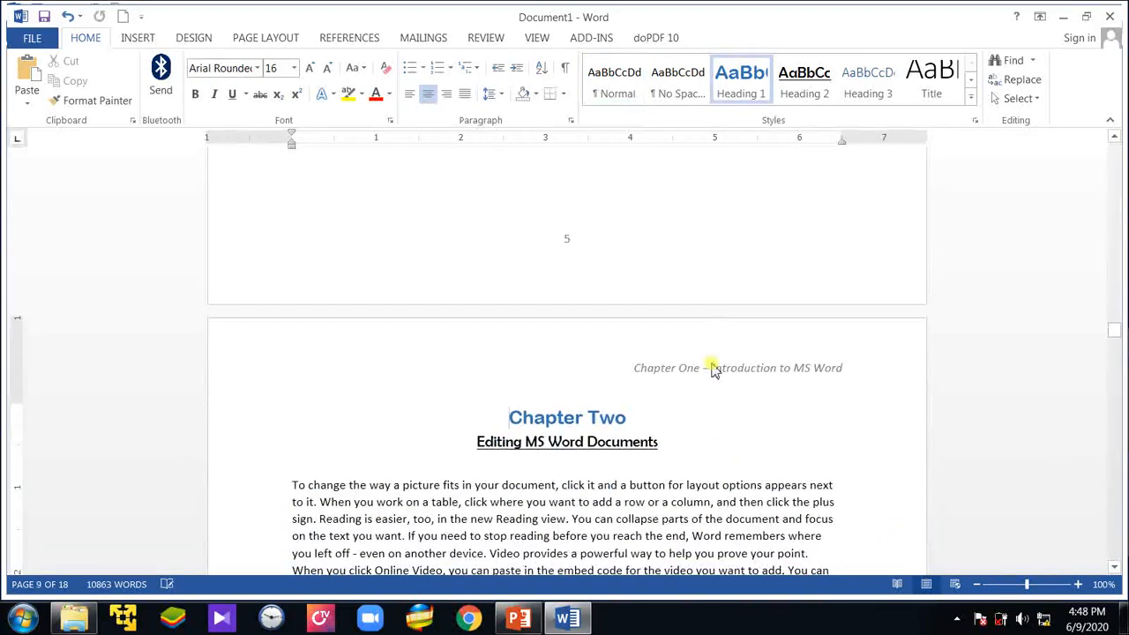
pyautogui.doubleClick(712, 369)
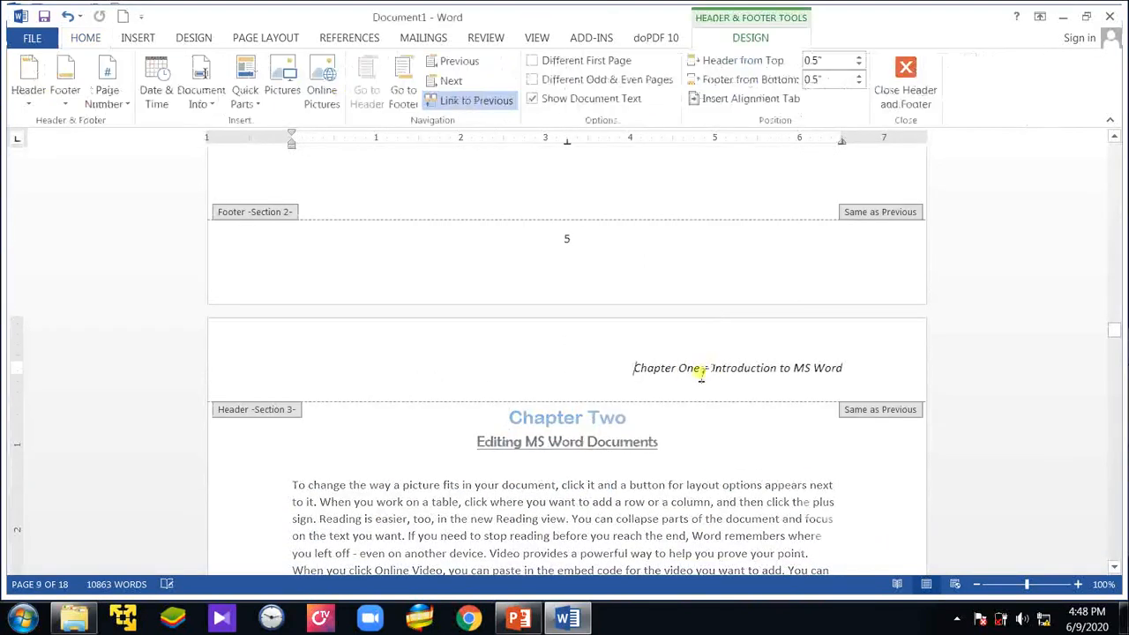
pyautogui.click(847, 368)
pyautogui.moveTo(844, 368); pyautogui.dragTo(836, 369)
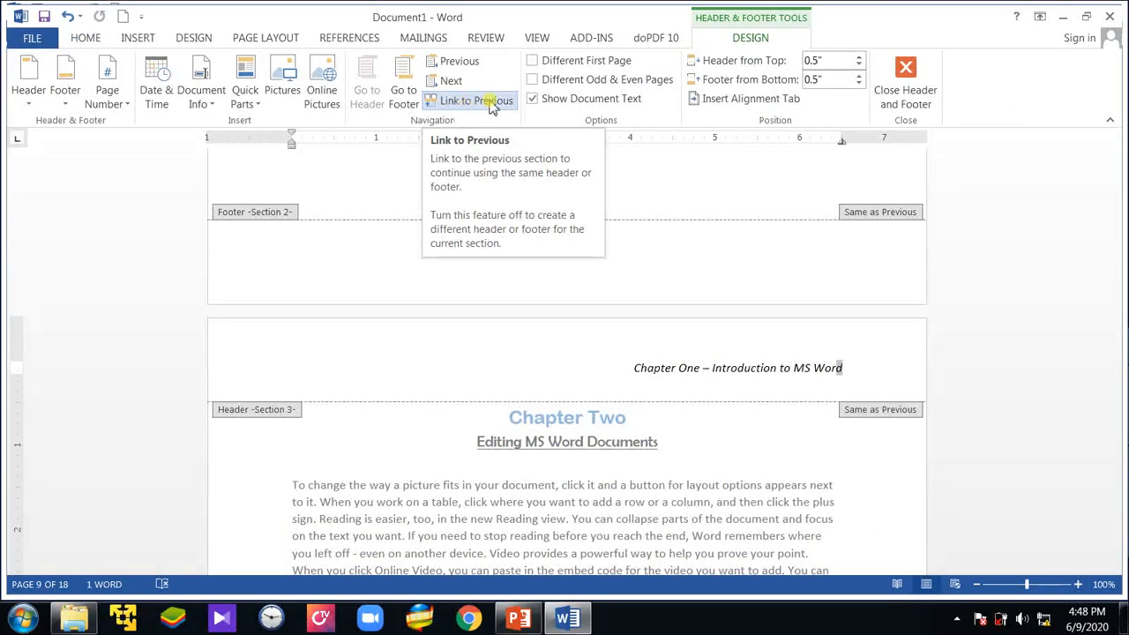
pyautogui.click(490, 102)
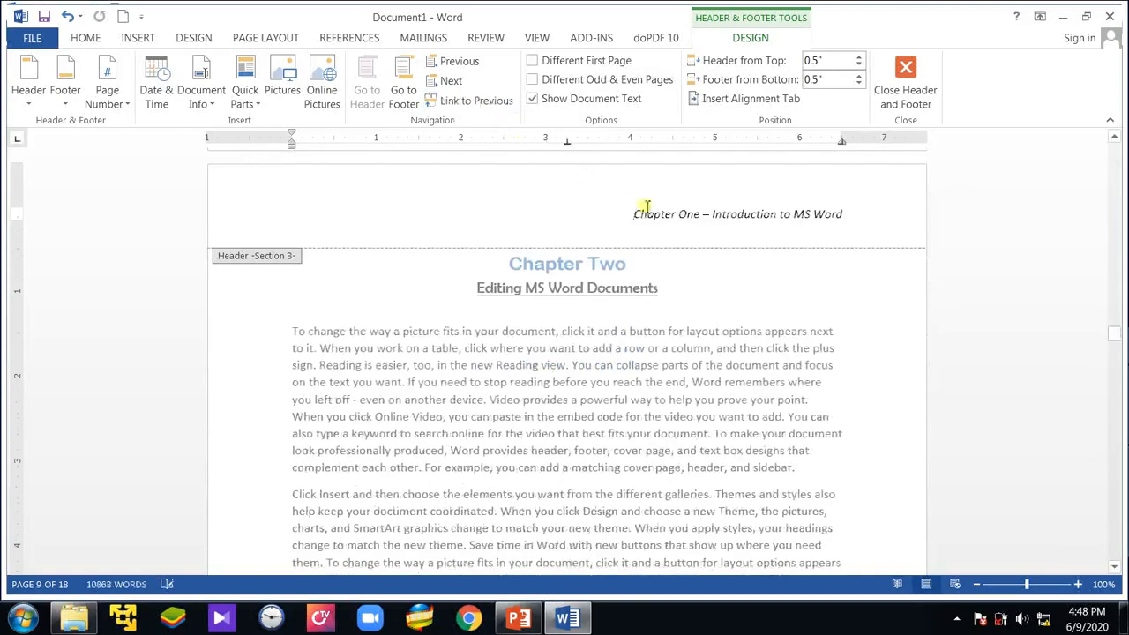
# - Replace the Chapter Two section's header text with "Chapter Two – Editing MS Word Document" and return to the body text
pyautogui.moveTo(625, 221); pyautogui.dragTo(831, 233)
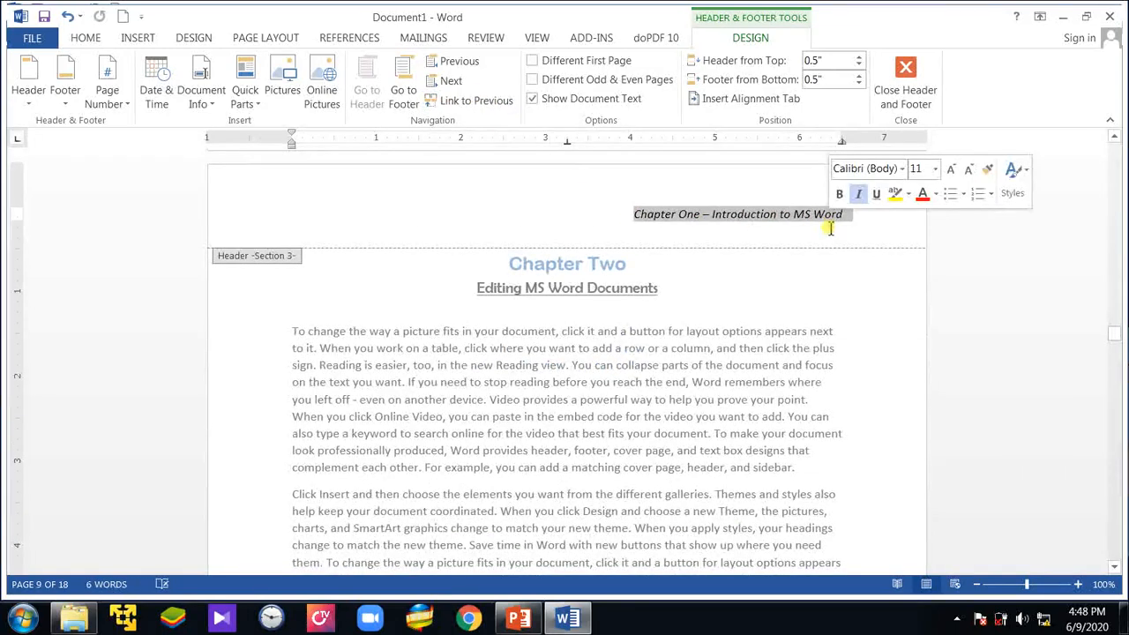
pyautogui.write('Chap')
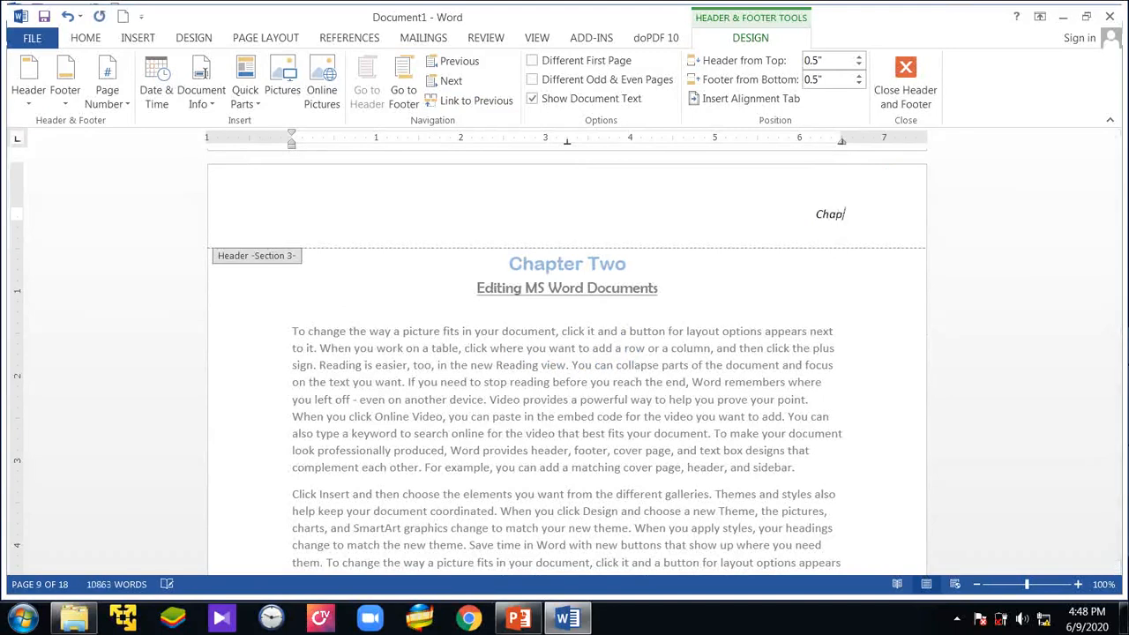
pyautogui.write('ter Two - ')
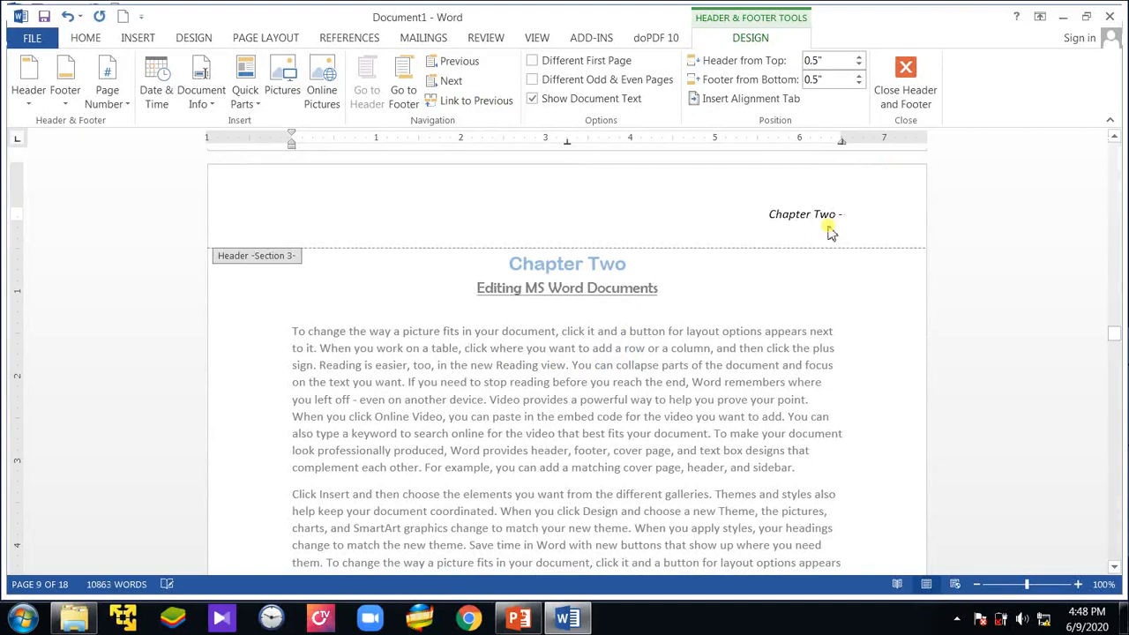
pyautogui.write('Editing')
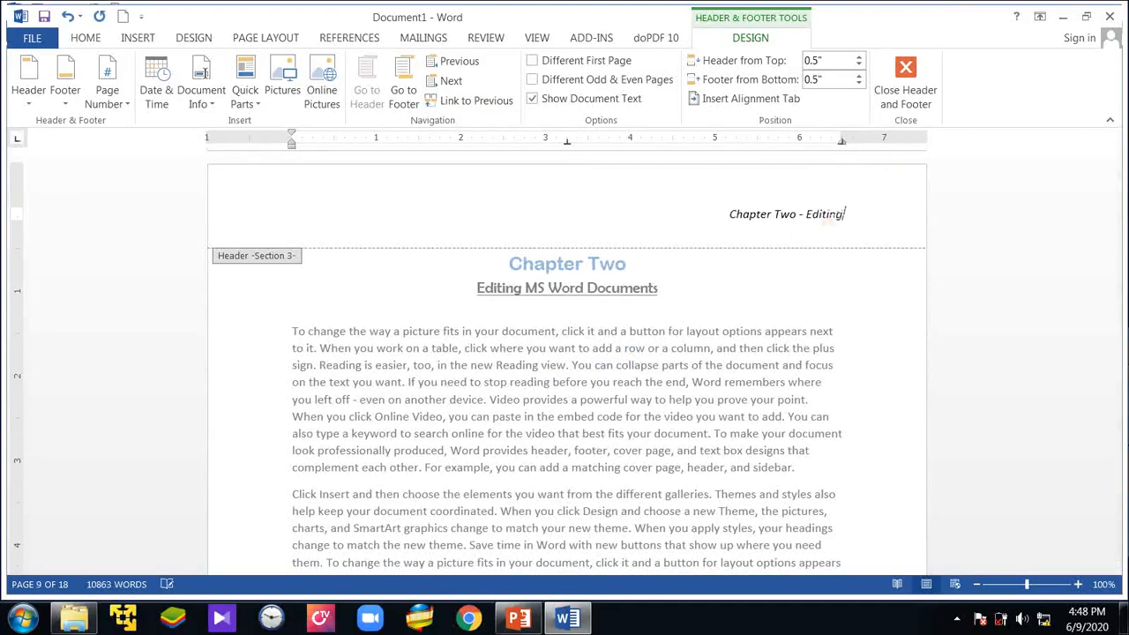
pyautogui.write(' MS')
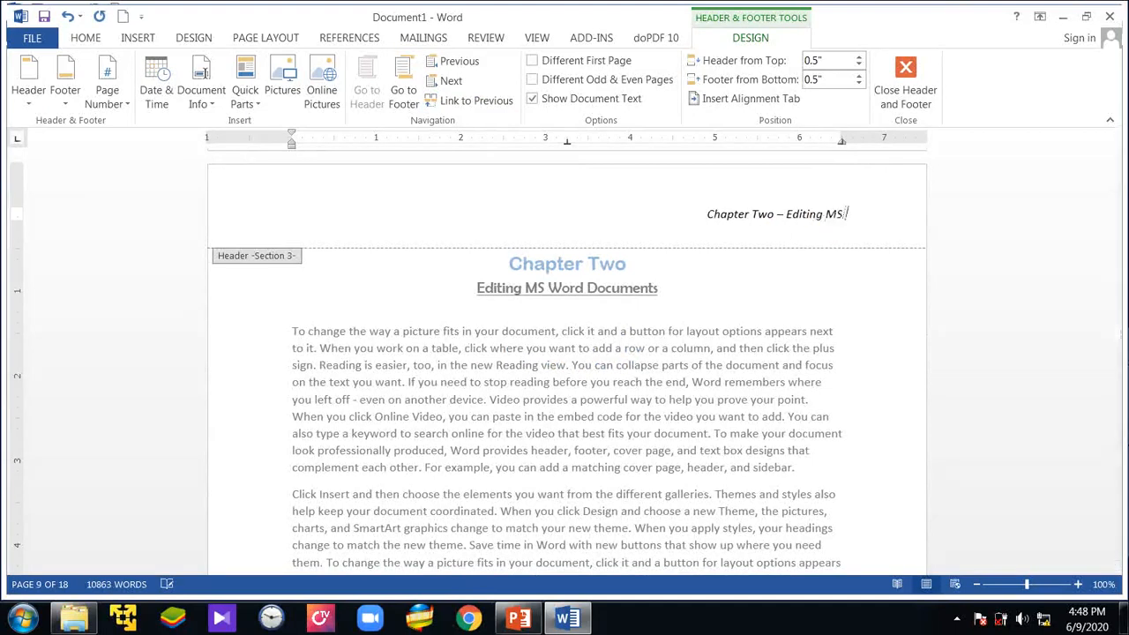
pyautogui.write(' WOrd.')
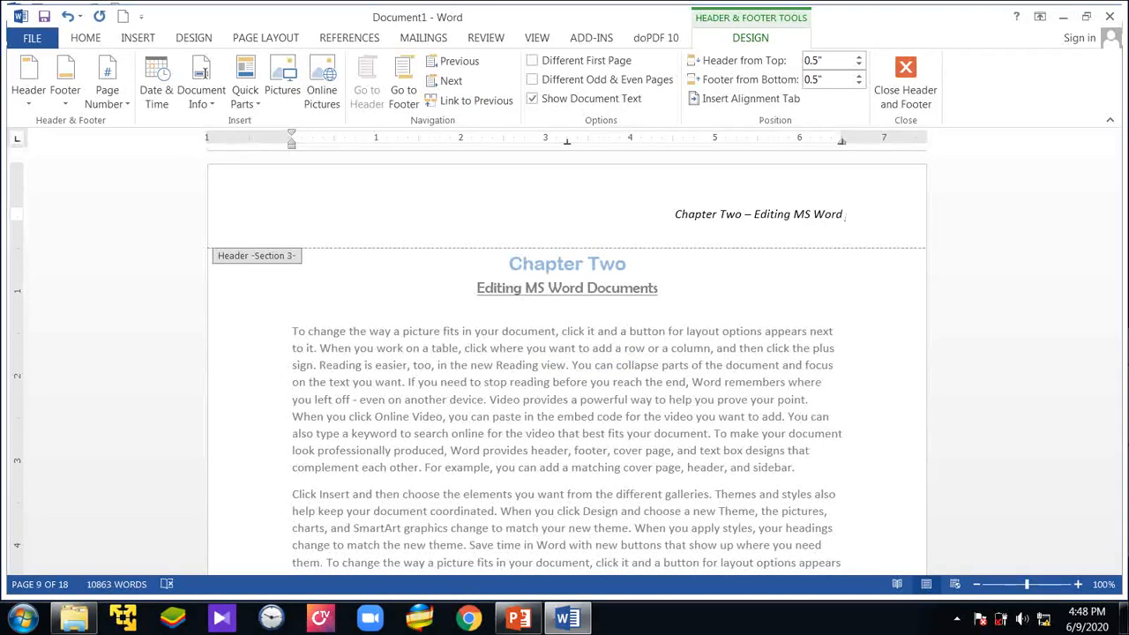
pyautogui.write('Document')
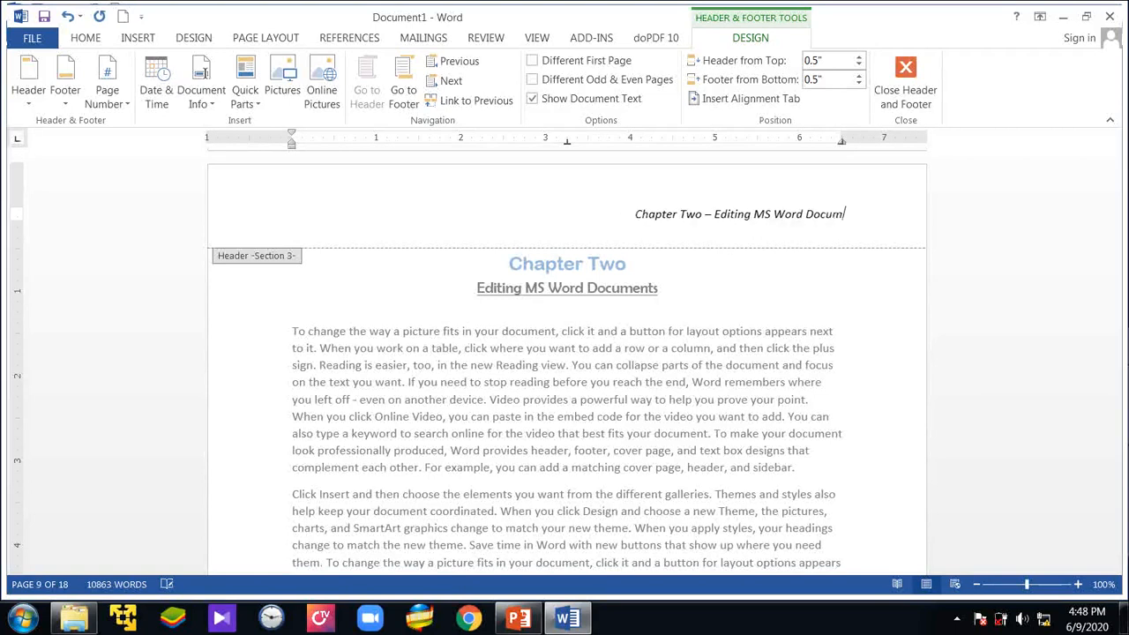
pyautogui.doubleClick(719, 375)
# - Compare the header on the last Chapter One page with the header on the first Chapter Two page
pyautogui.scroll(5, 710, 373)
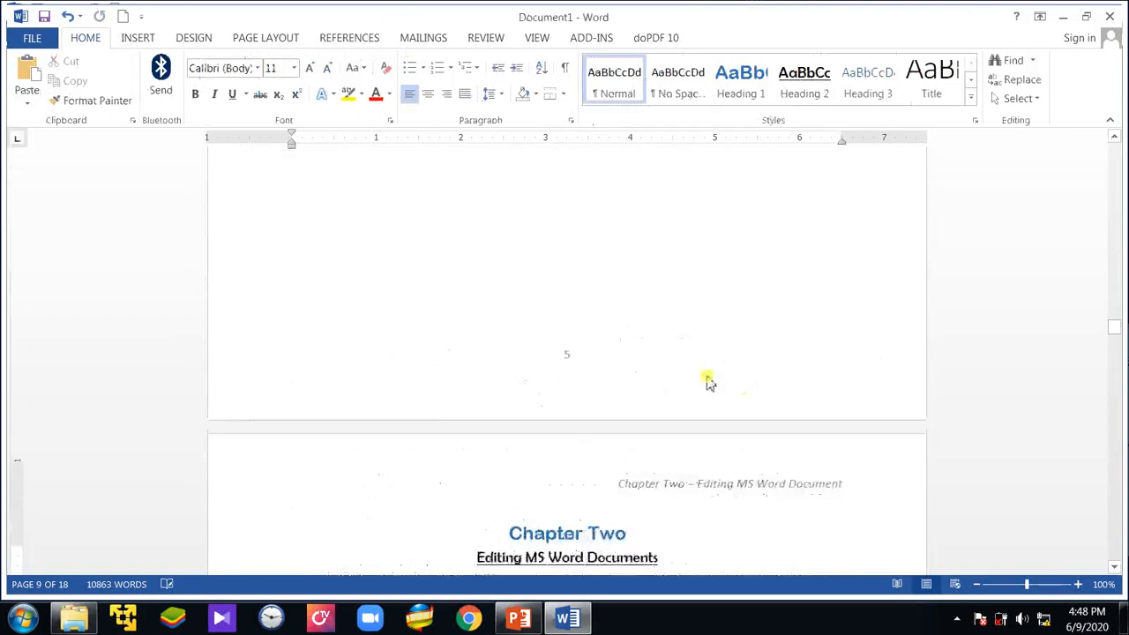
pyautogui.scroll(10, 705, 371)
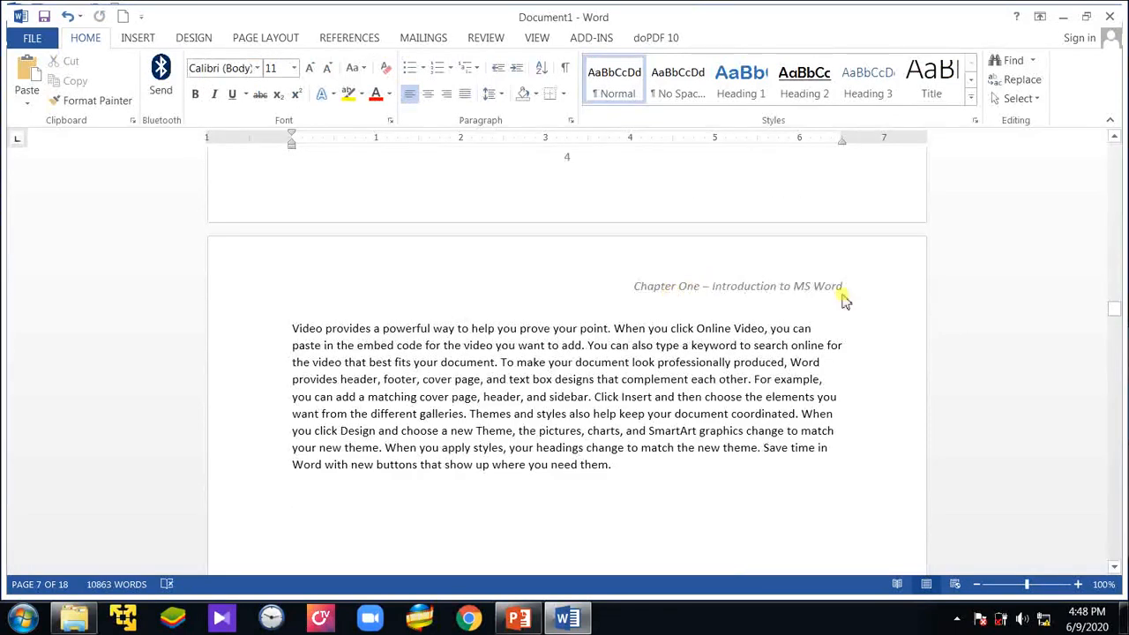
pyautogui.scroll(-8, 792, 394)
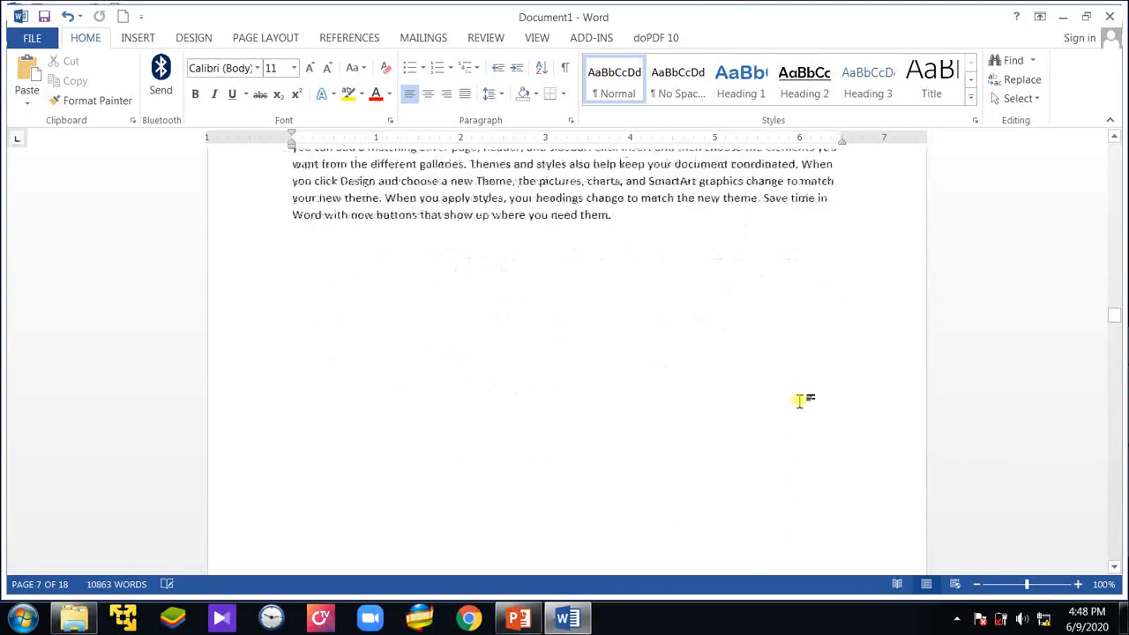
pyautogui.scroll(-4, 791, 401)
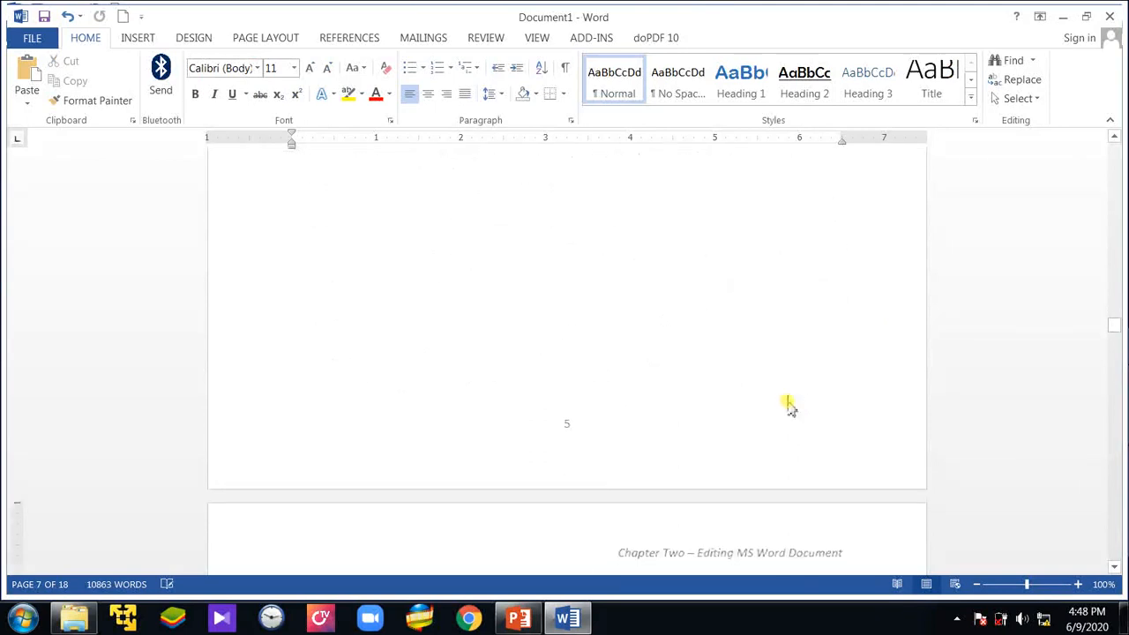
pyautogui.scroll(-5, 773, 397)
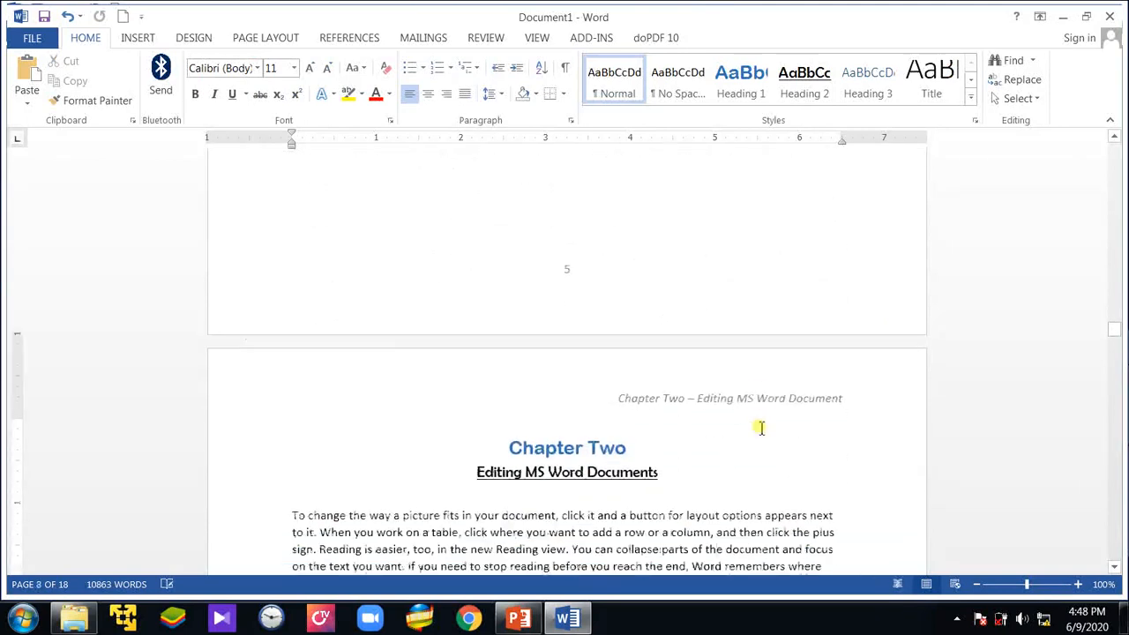
pyautogui.scroll(-3, 748, 422)
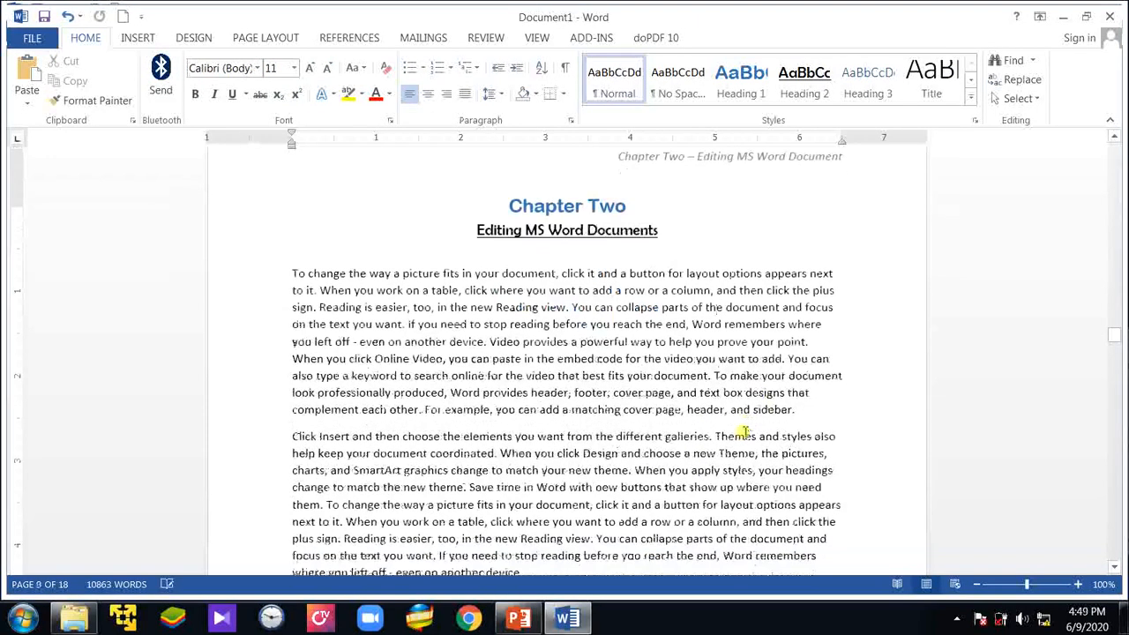
pyautogui.scroll(3, 746, 431)
# - Open the header on the first page of the Chapter Three section for editing
pyautogui.scroll(-8, 744, 433)
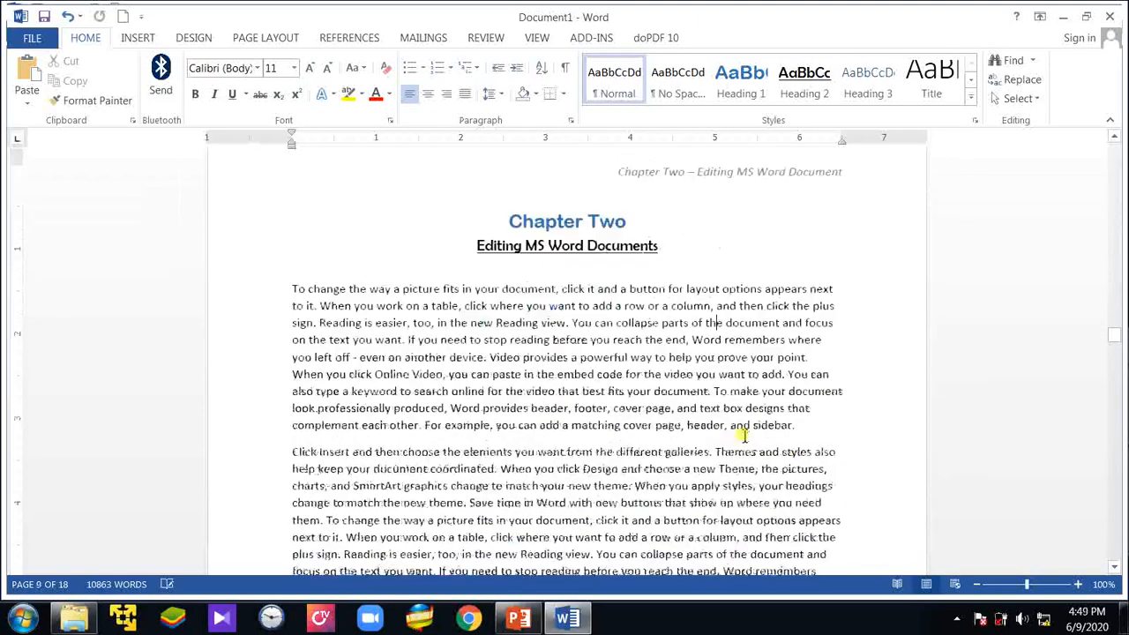
pyautogui.scroll(-3, 741, 430)
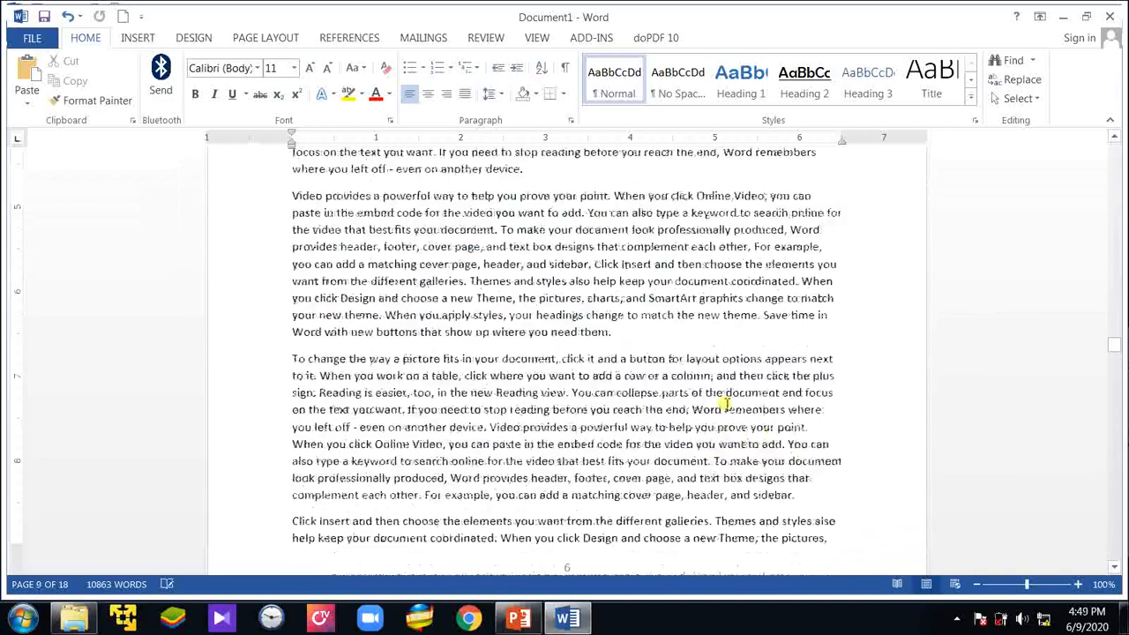
pyautogui.scroll(-7, 725, 404)
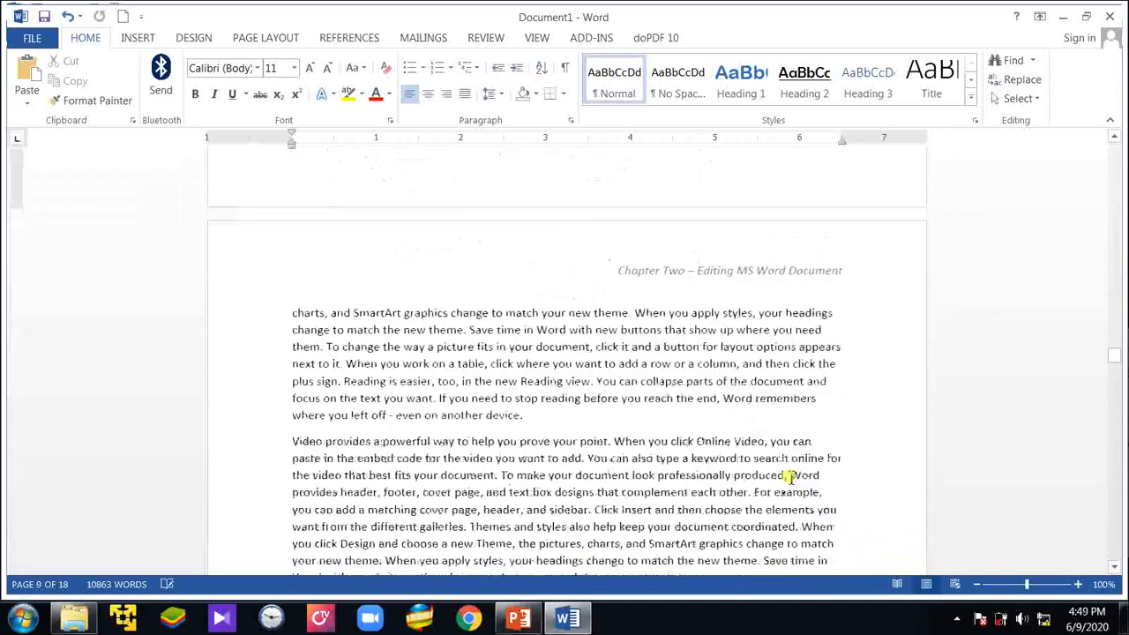
pyautogui.scroll(-15, 791, 476)
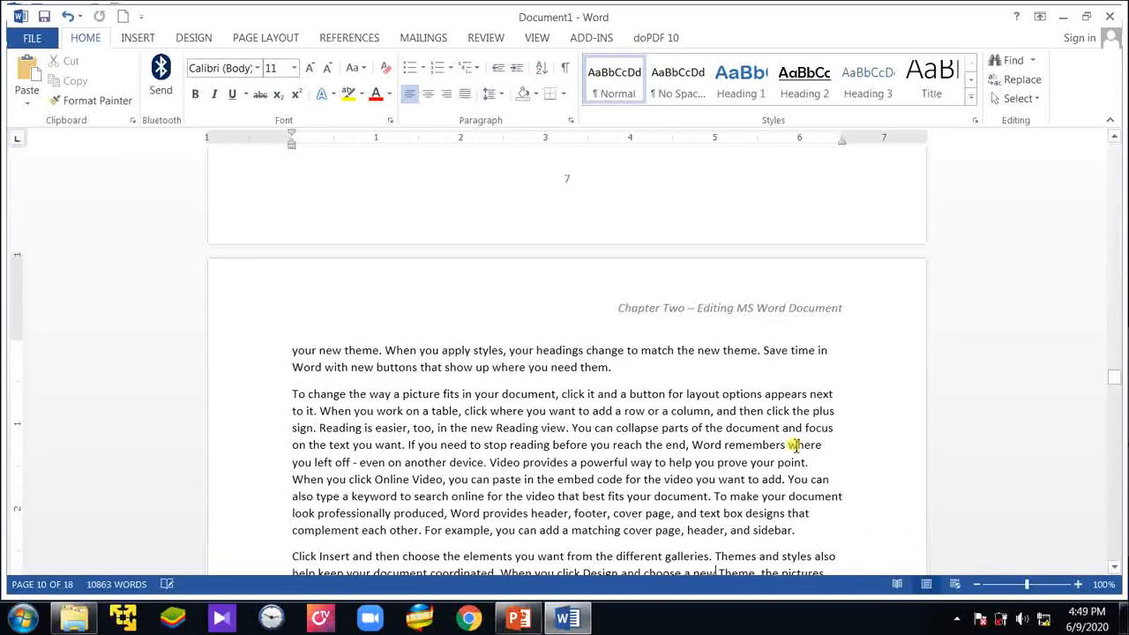
pyautogui.scroll(-10, 791, 446)
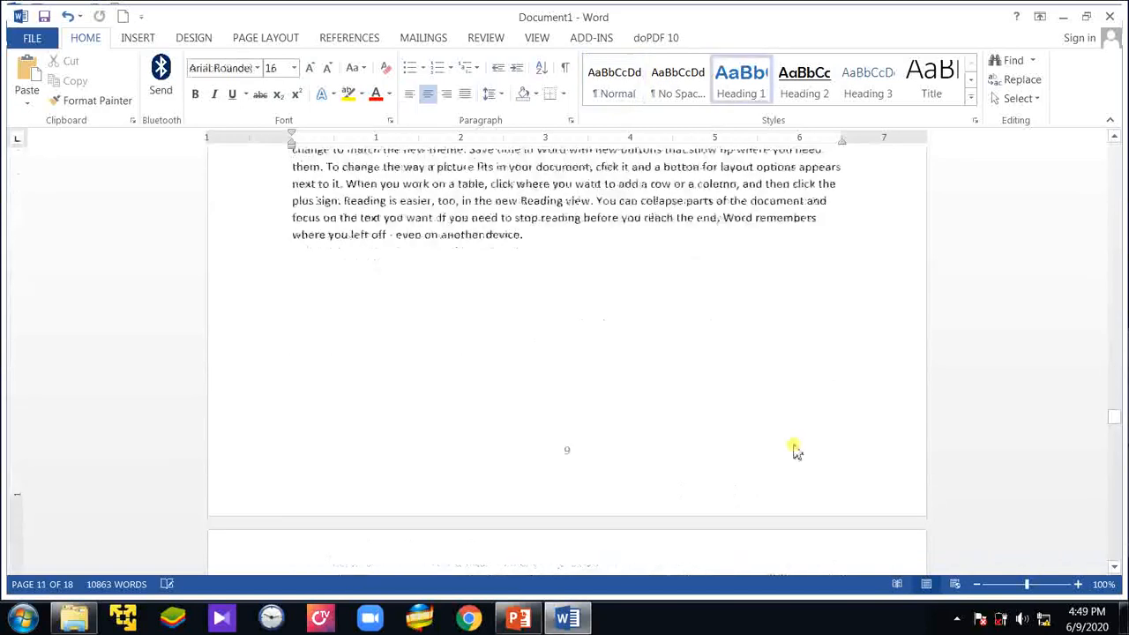
pyautogui.scroll(-20, 794, 448)
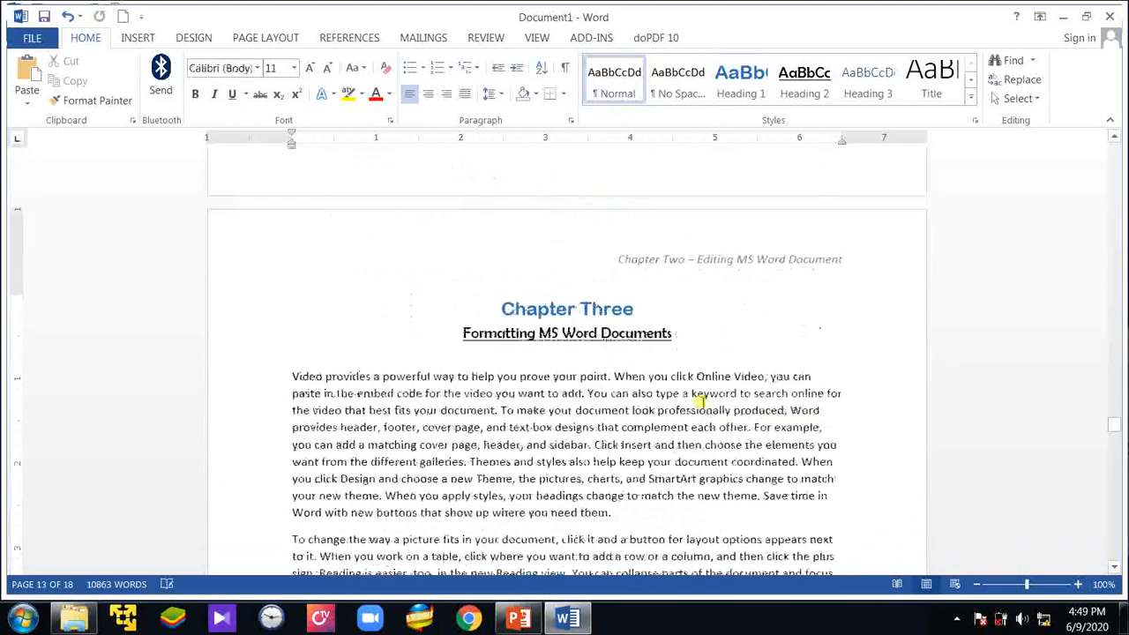
pyautogui.doubleClick(622, 262)
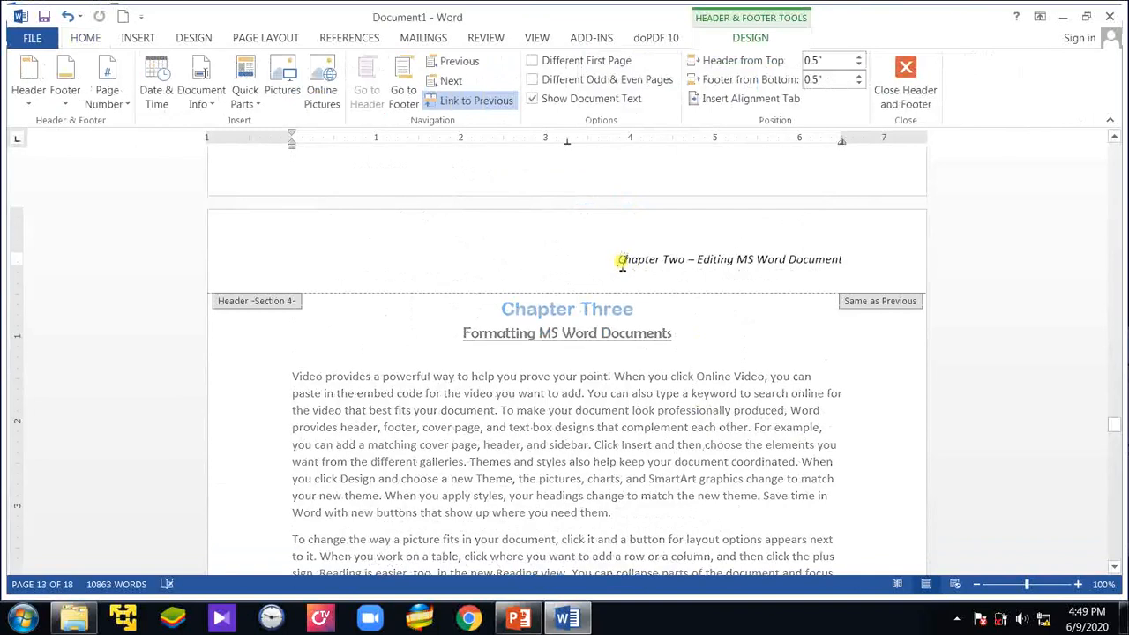
# - Unlink the Section 4 header from the previous section and replace its text with "Chapter Three – Formatting MS Word Document", then return to the body text
pyautogui.moveTo(620, 260); pyautogui.dragTo(839, 259)
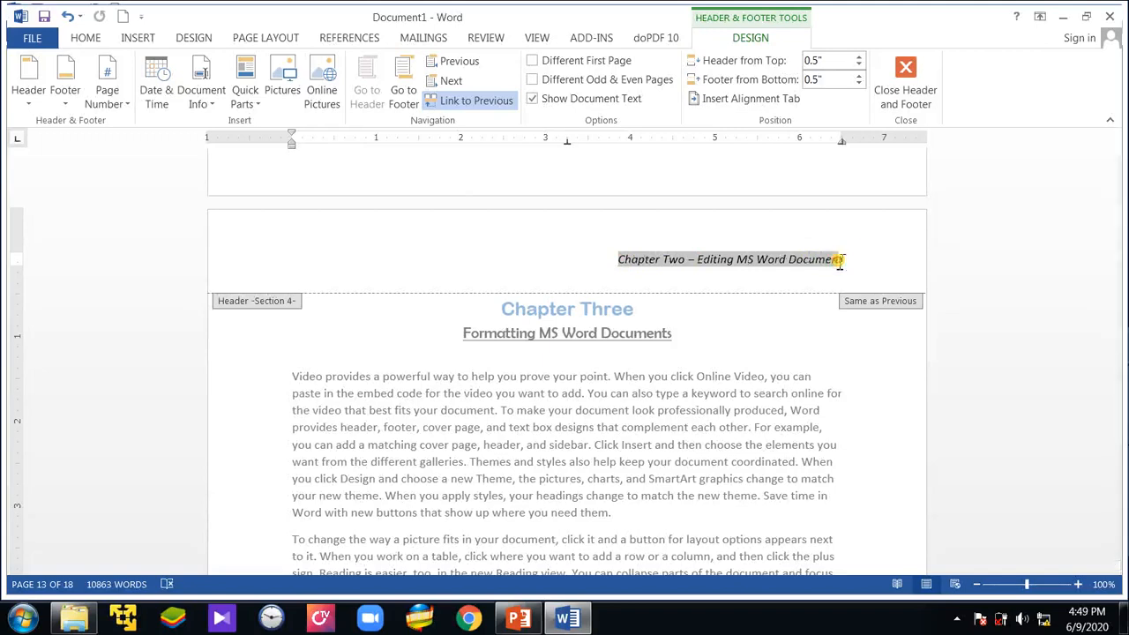
pyautogui.click(462, 104)
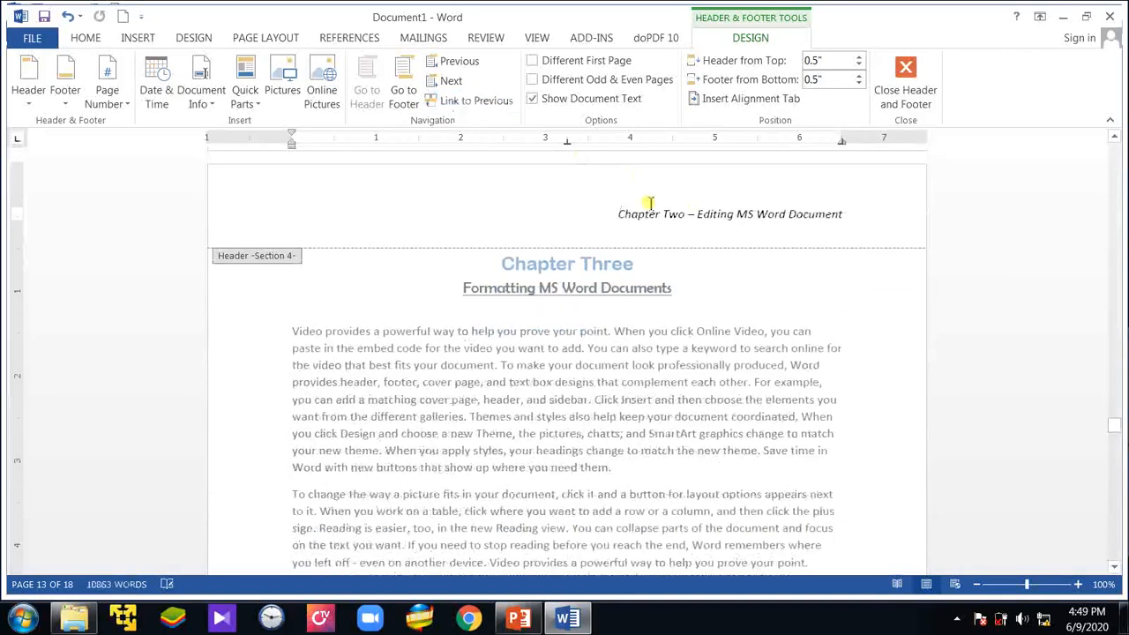
pyautogui.moveTo(620, 221); pyautogui.dragTo(839, 214)
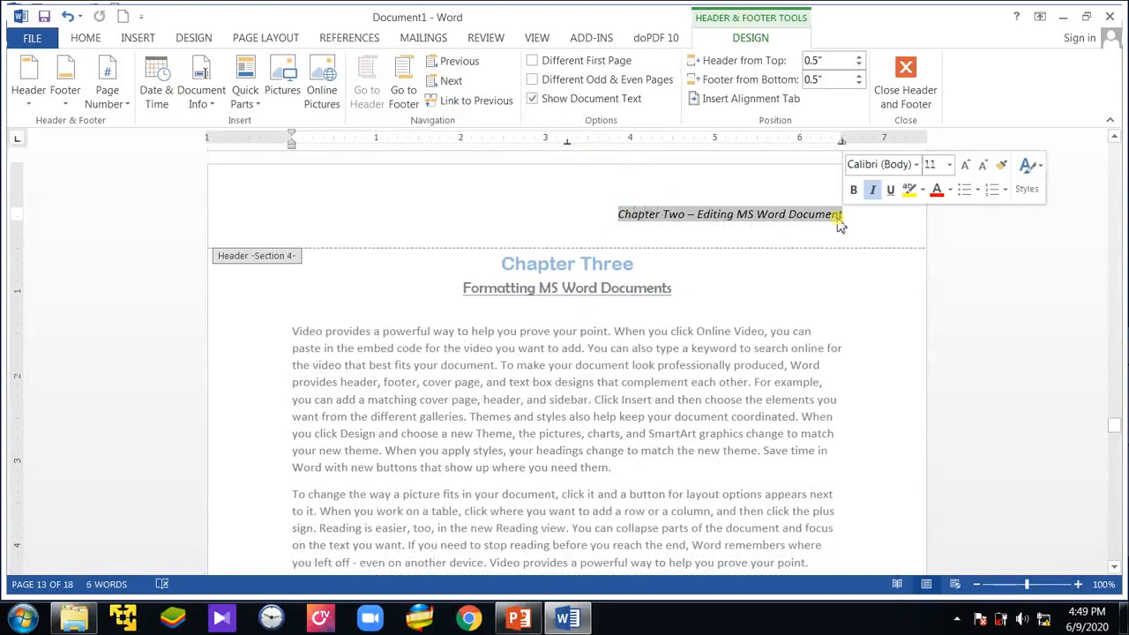
pyautogui.write('Cha')
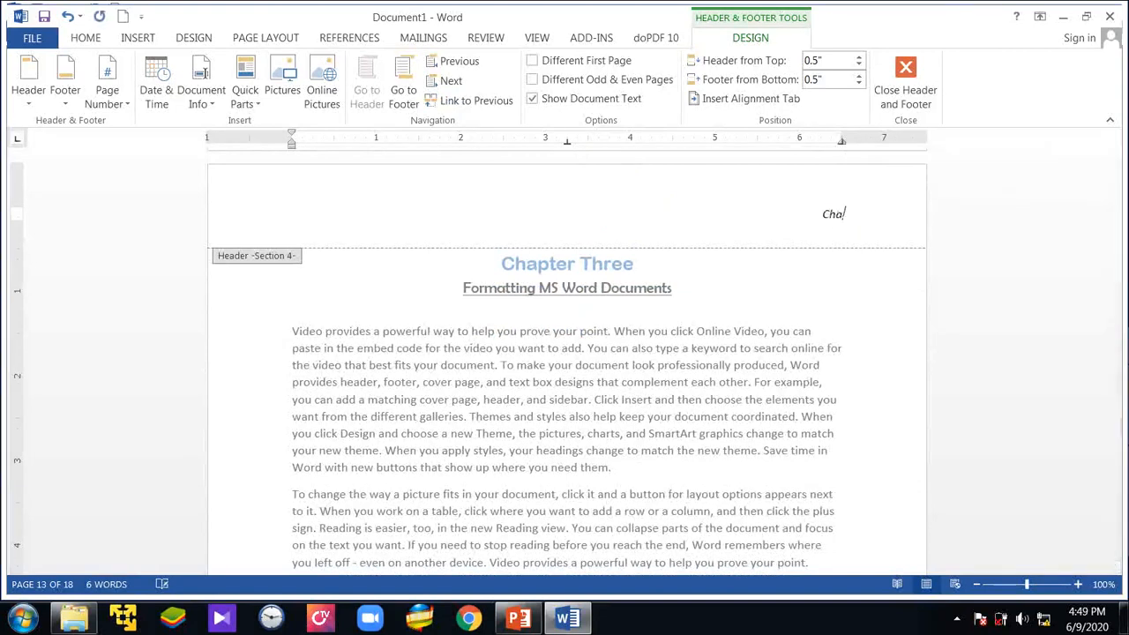
pyautogui.write('pter Thr')
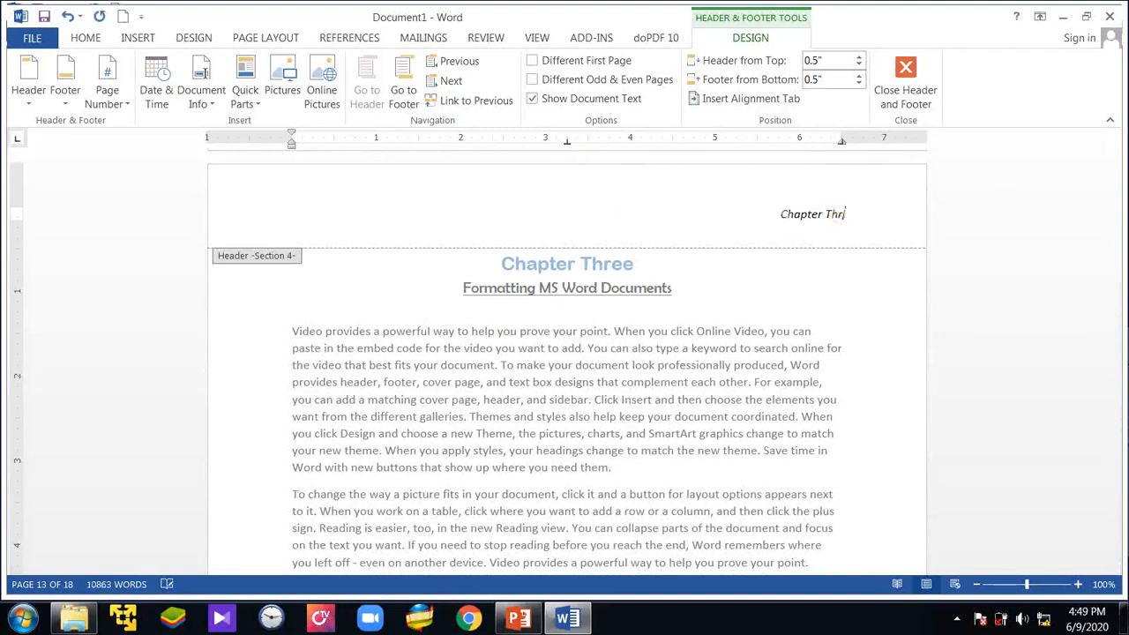
pyautogui.write('ee - Formatting ')
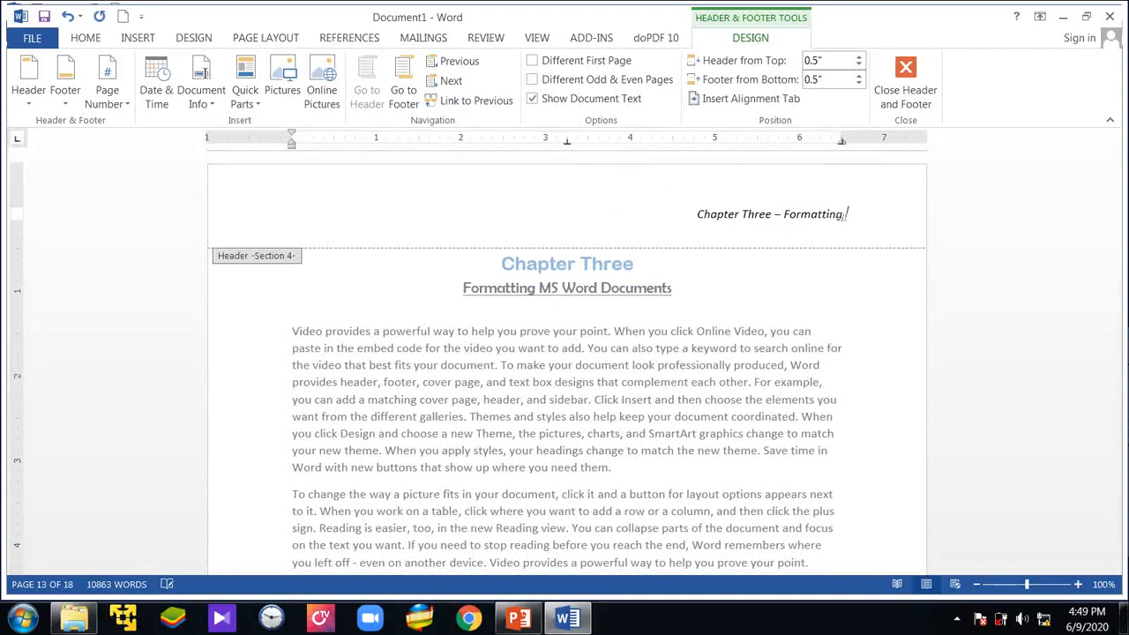
pyautogui.write('MS Word')
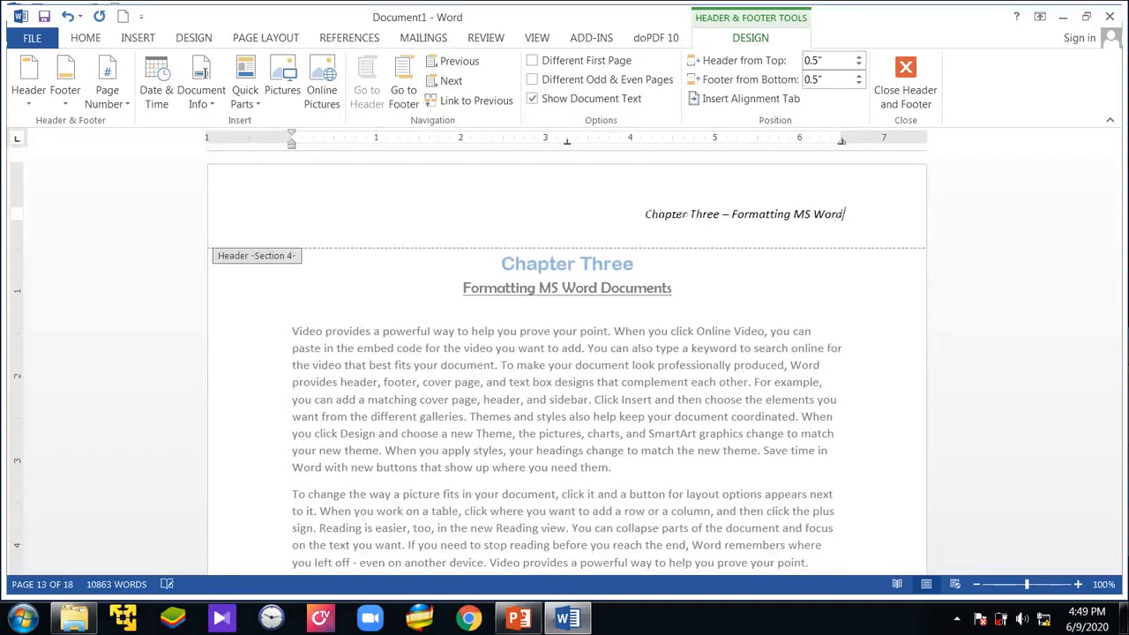
pyautogui.write(' Document')
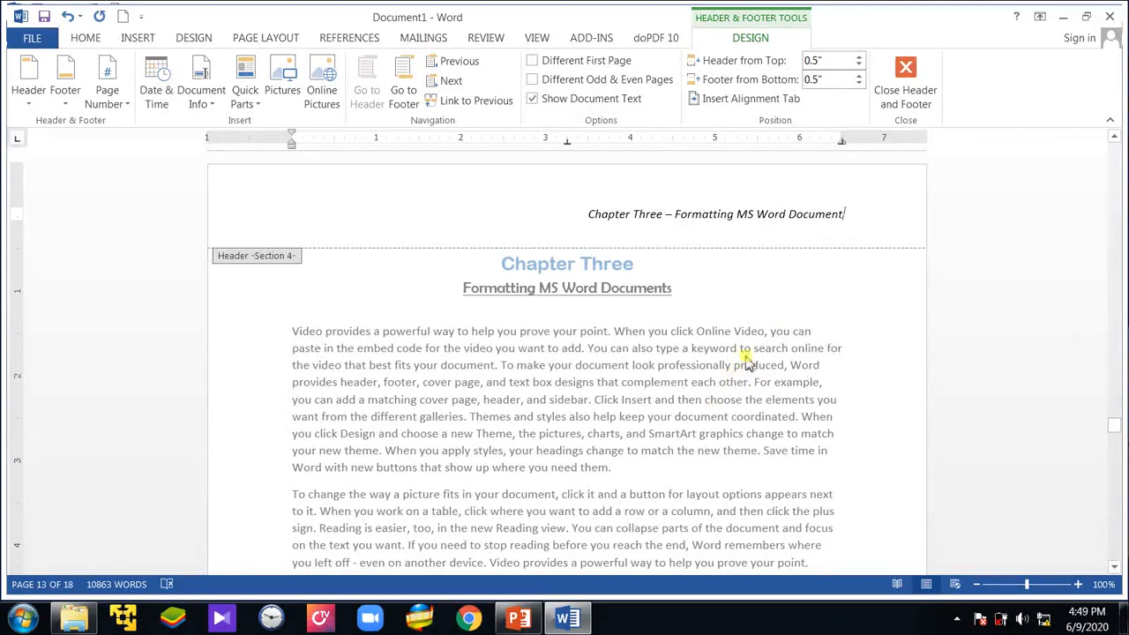
pyautogui.doubleClick(745, 353)
# - Review the page headers across Chapter Two, Chapter Three and the start of the following chapter to compare their text
pyautogui.scroll(10, 744, 353)
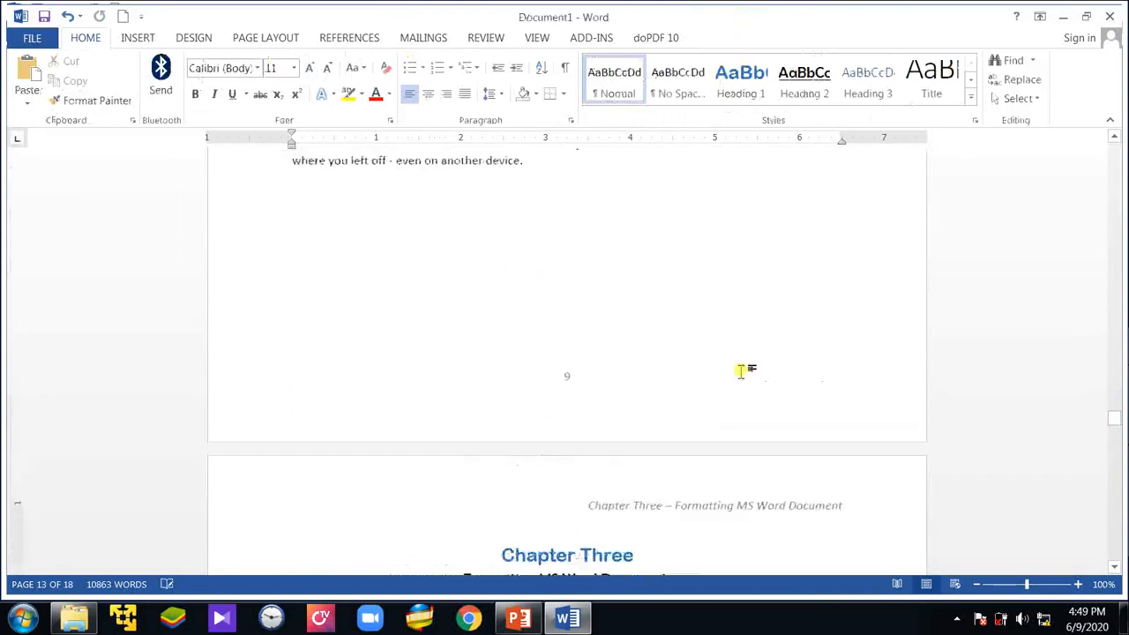
pyautogui.scroll(6, 755, 243)
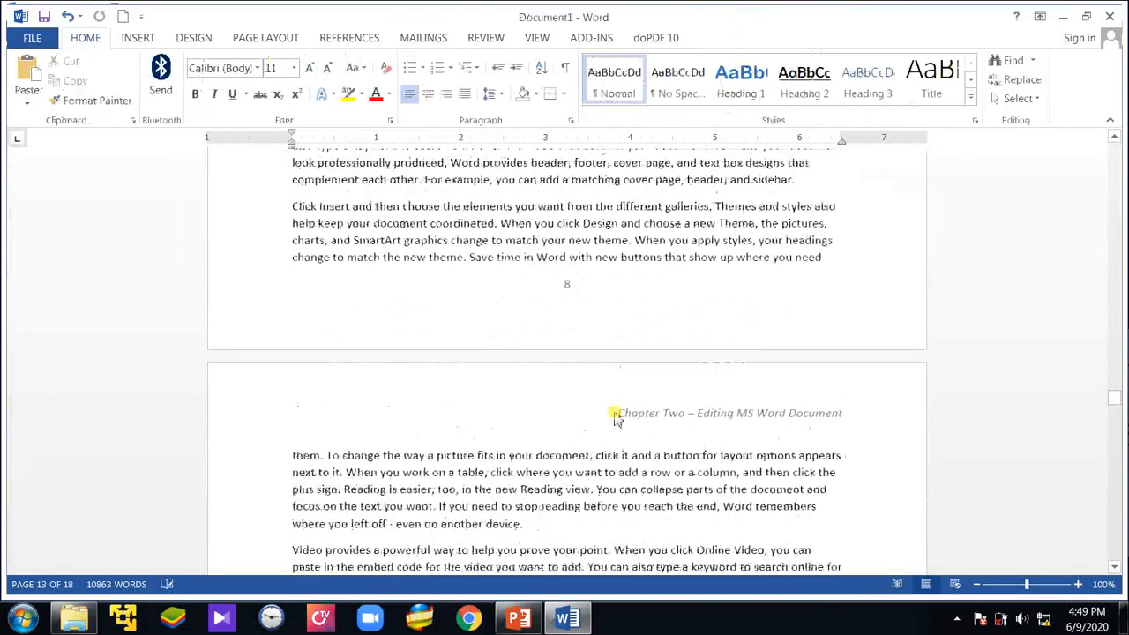
pyautogui.scroll(-3, 757, 423)
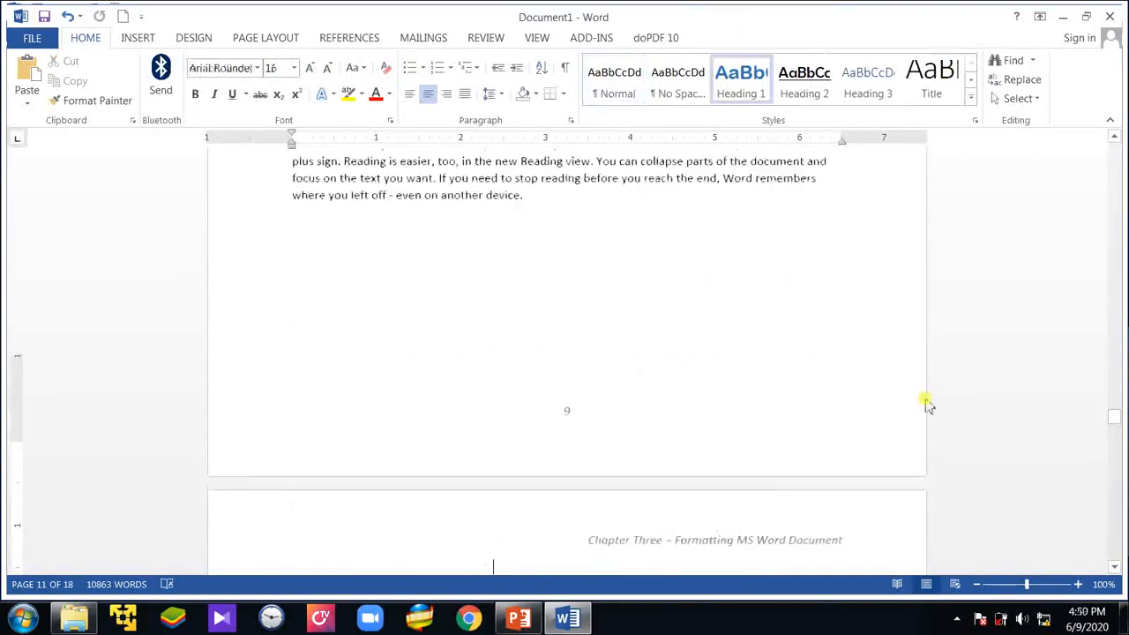
pyautogui.scroll(-3, 928, 404)
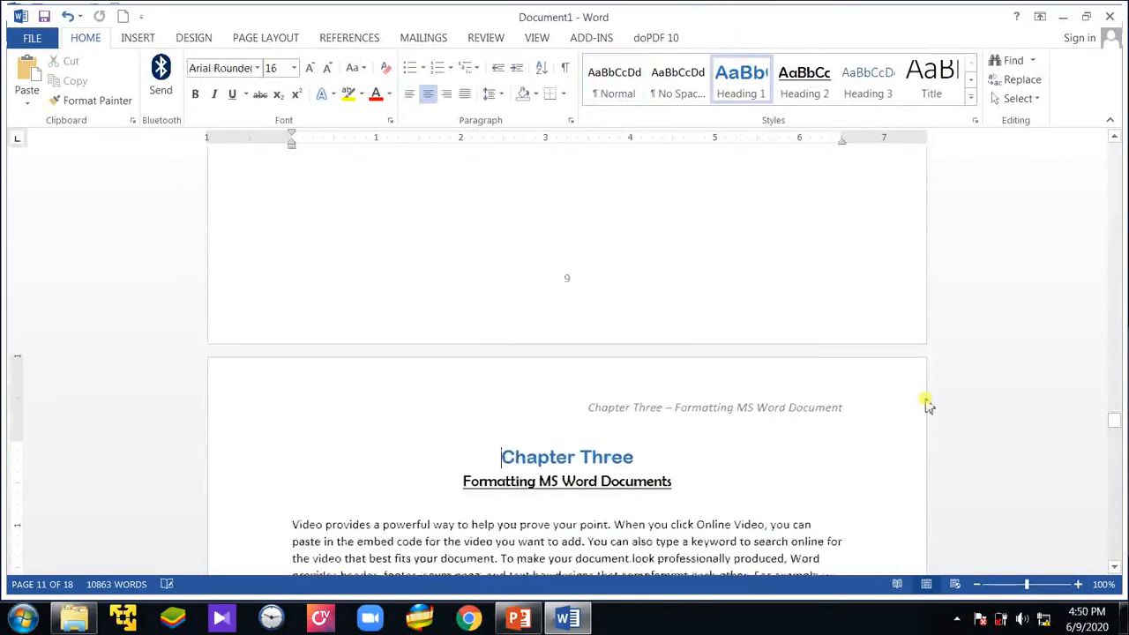
pyautogui.press('pagedown')
pyautogui.press('pagedown')
pyautogui.press('pagedown')
pyautogui.press('pagedown')
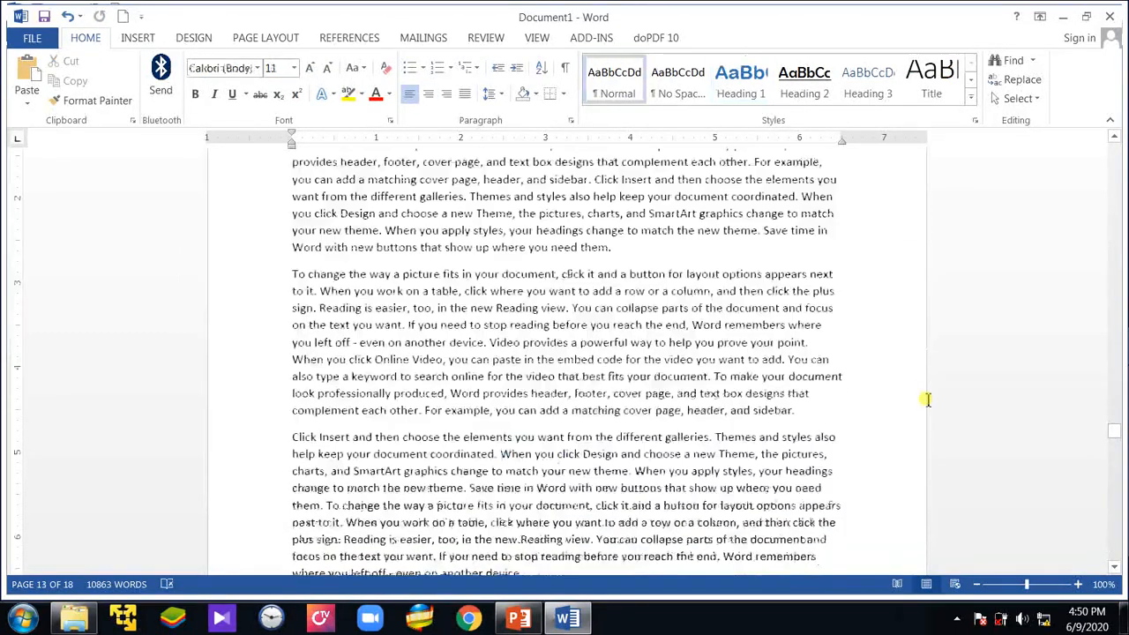
pyautogui.press('pagedown')
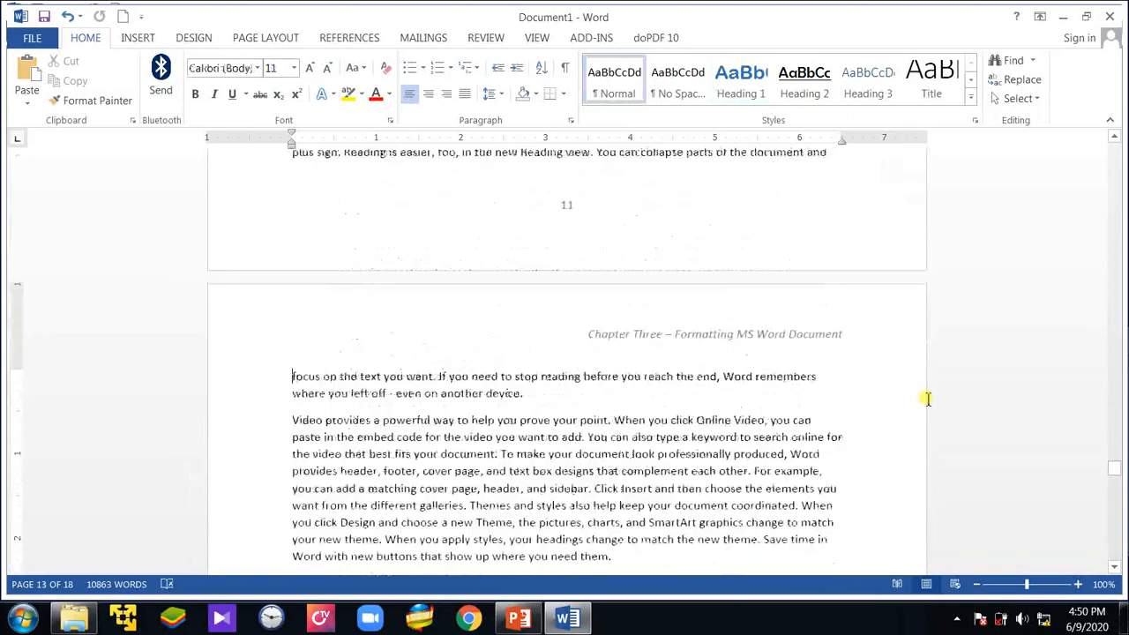
pyautogui.press('pagedown')
pyautogui.press('pagedown')
pyautogui.press('pagedown')
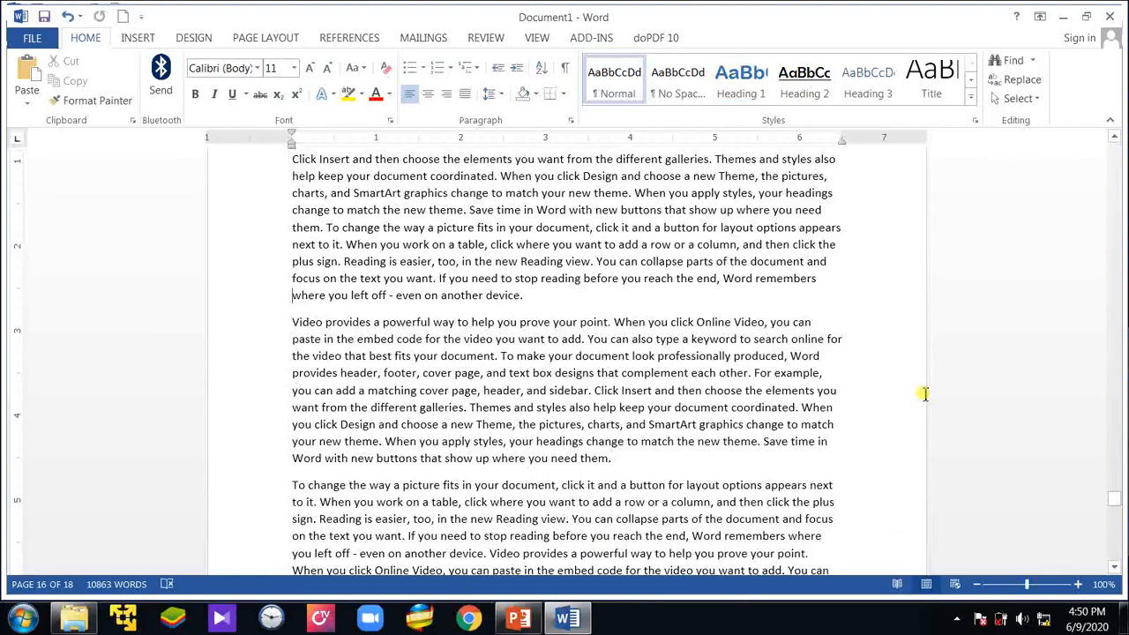
pyautogui.scroll(5, 781, 428)
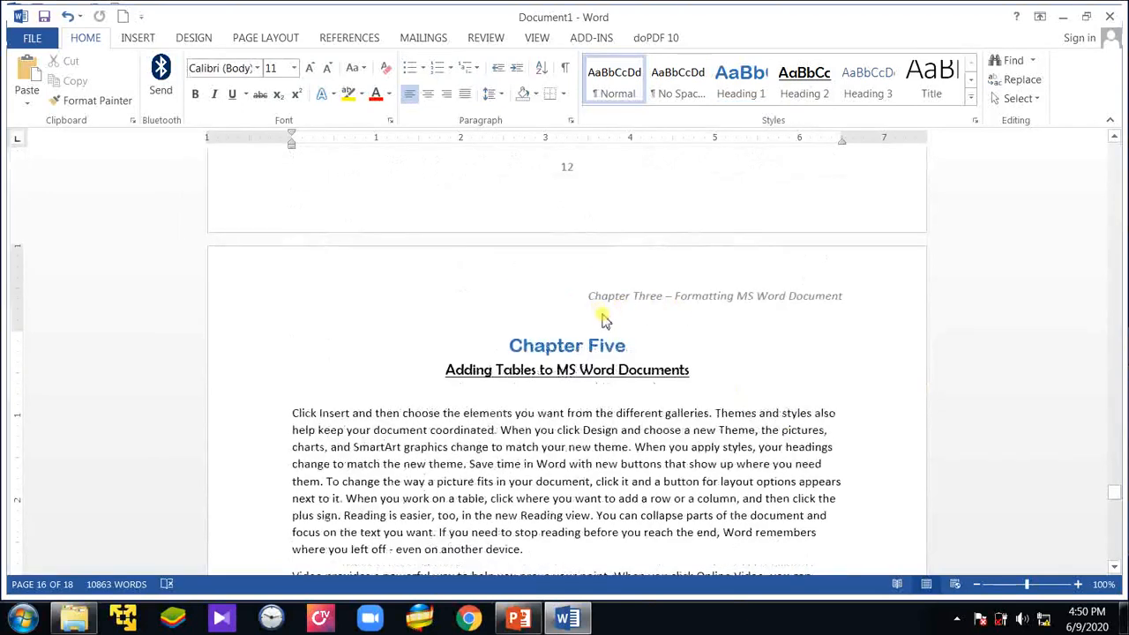
pyautogui.scroll(3, 600, 315)
pyautogui.scroll(18, 605, 315)
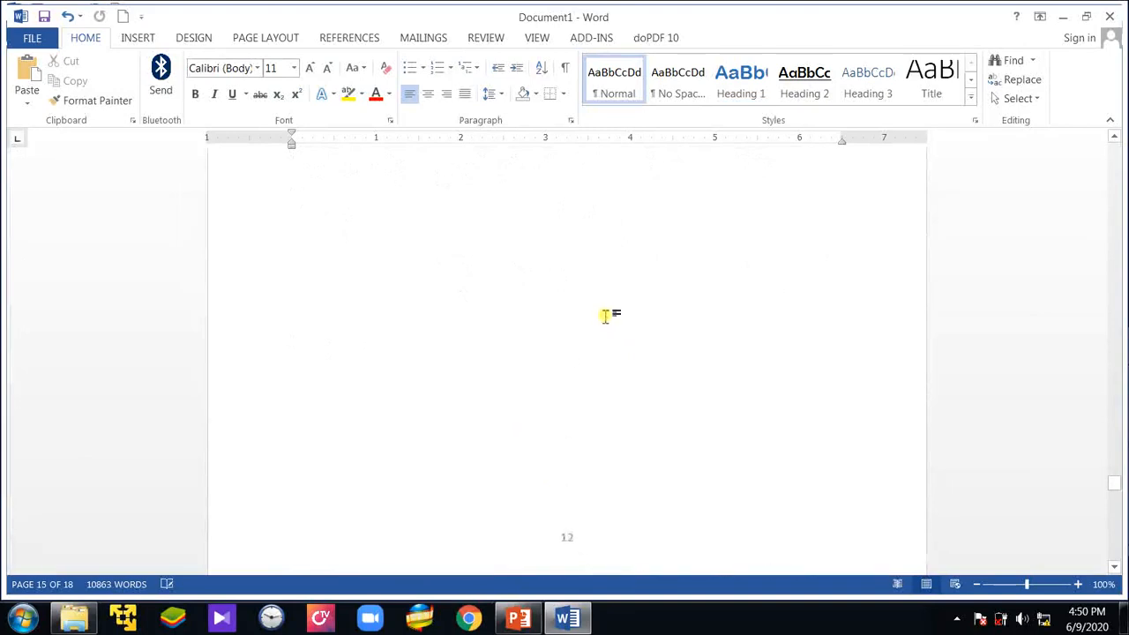
pyautogui.scroll(5, 611, 321)
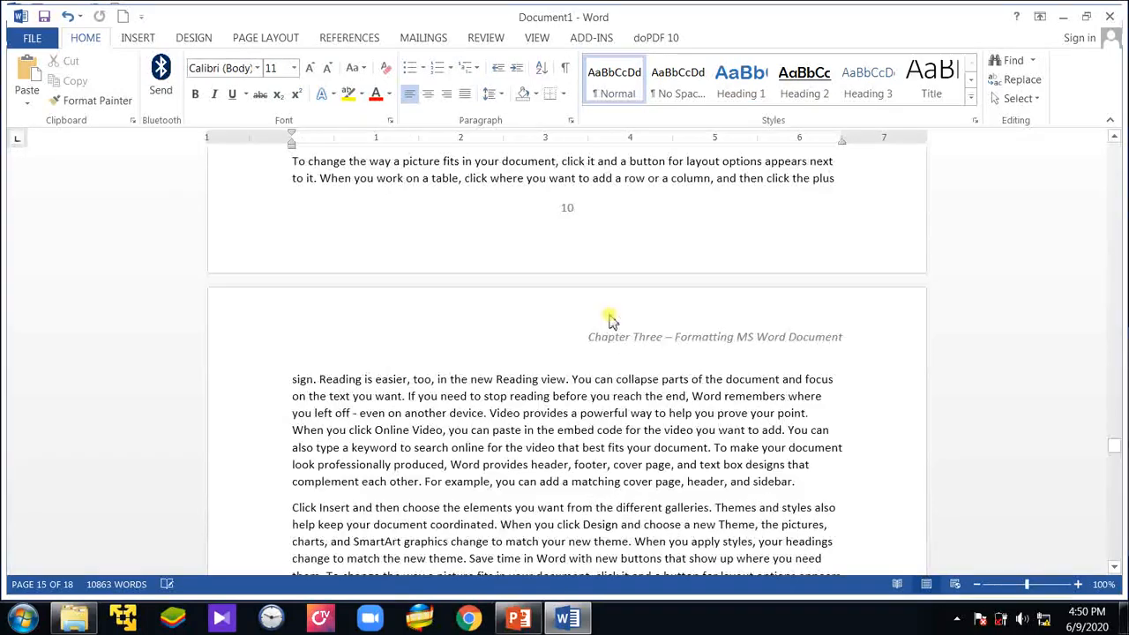
pyautogui.scroll(1, 609, 318)
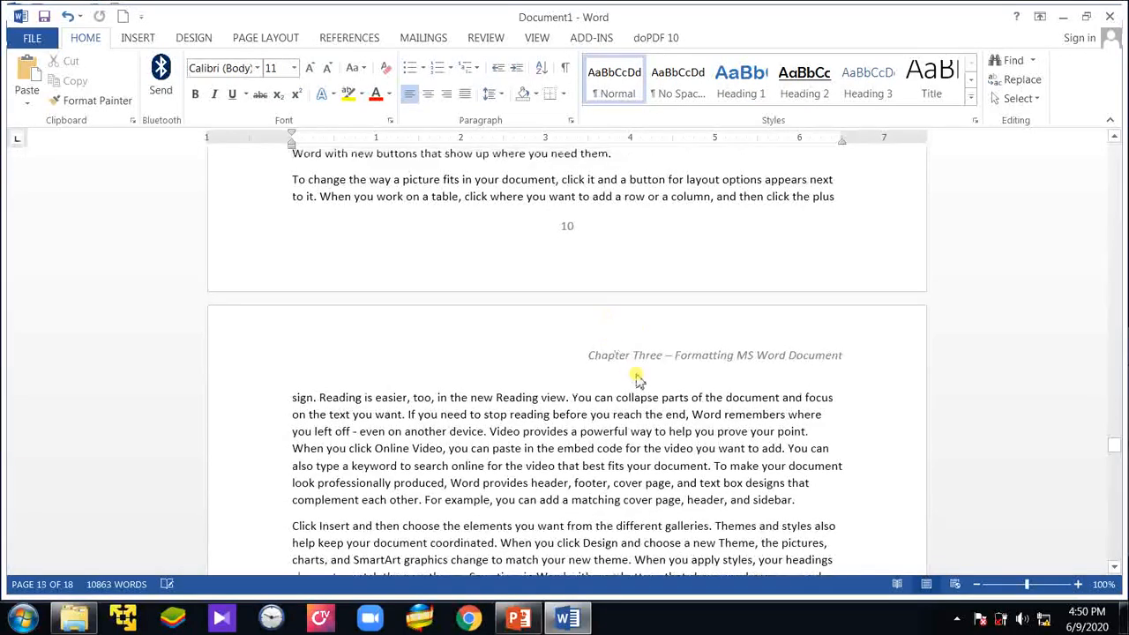
pyautogui.scroll(17, 639, 381)
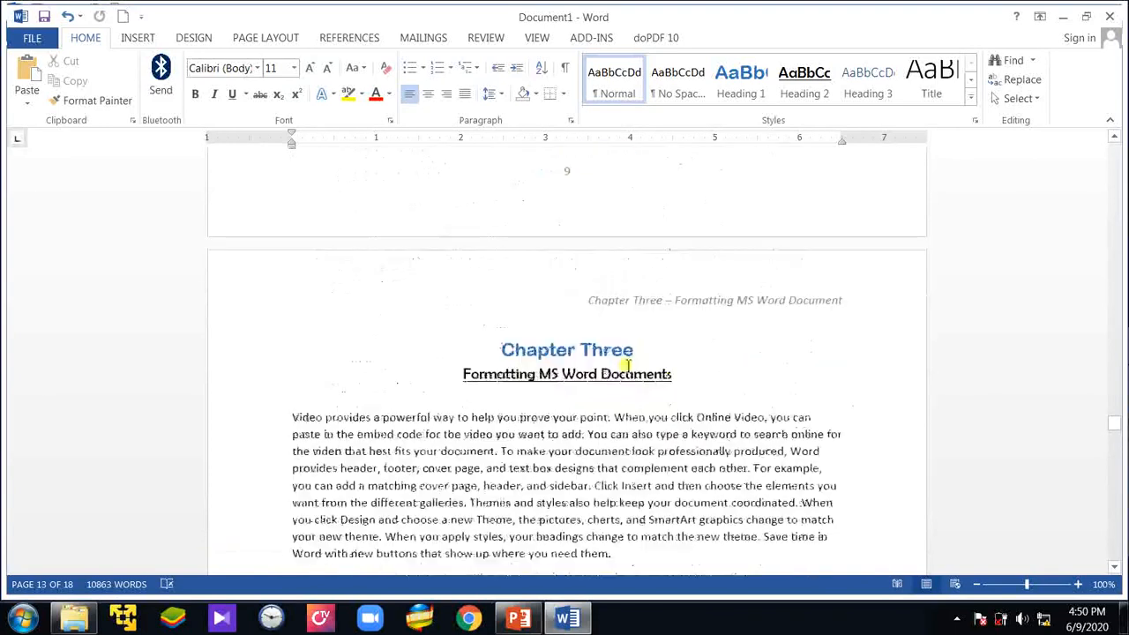
pyautogui.scroll(-2, 734, 400)
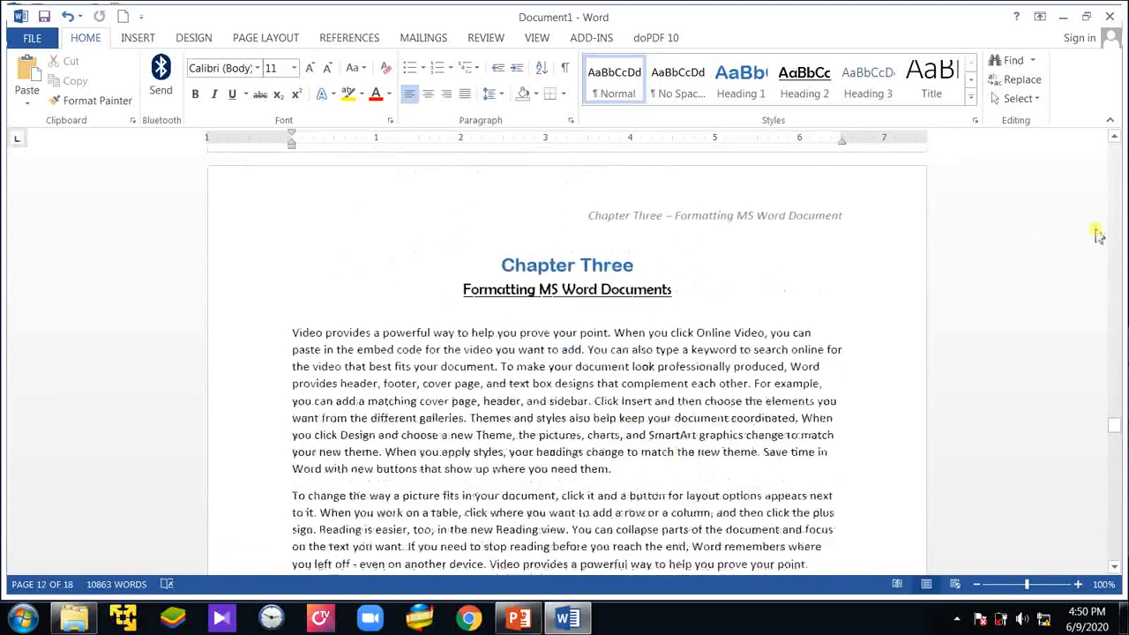
# - Change the chapter heading above "Adding Tables to MS Word Documents" to "Chapter Four"
pyautogui.scroll(-20, 1017, 425)
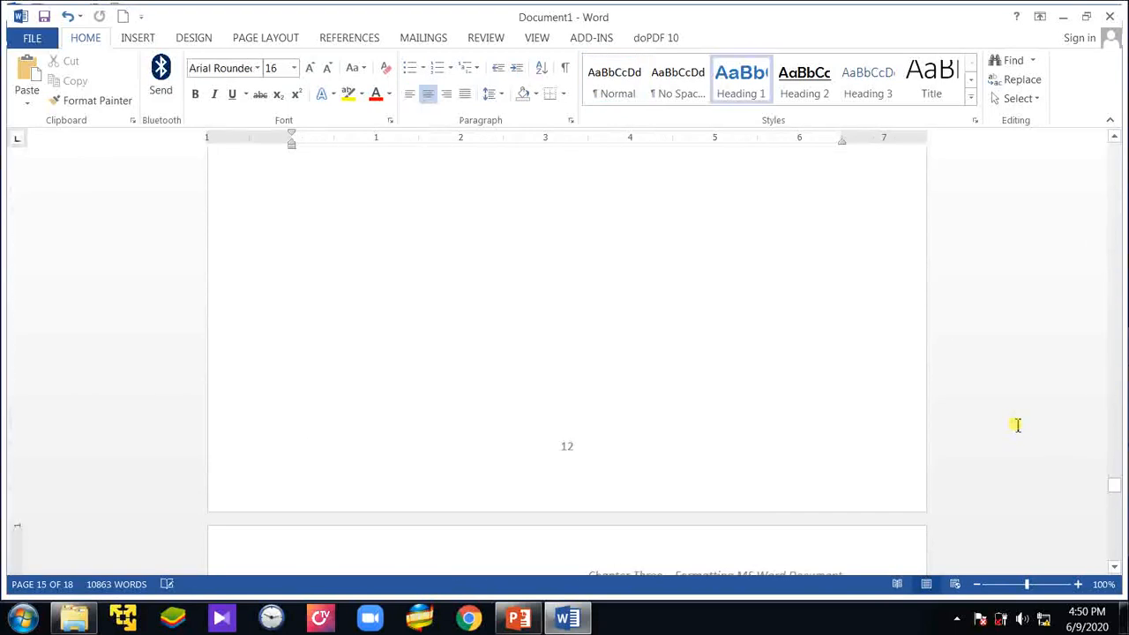
pyautogui.scroll(-4, 855, 350)
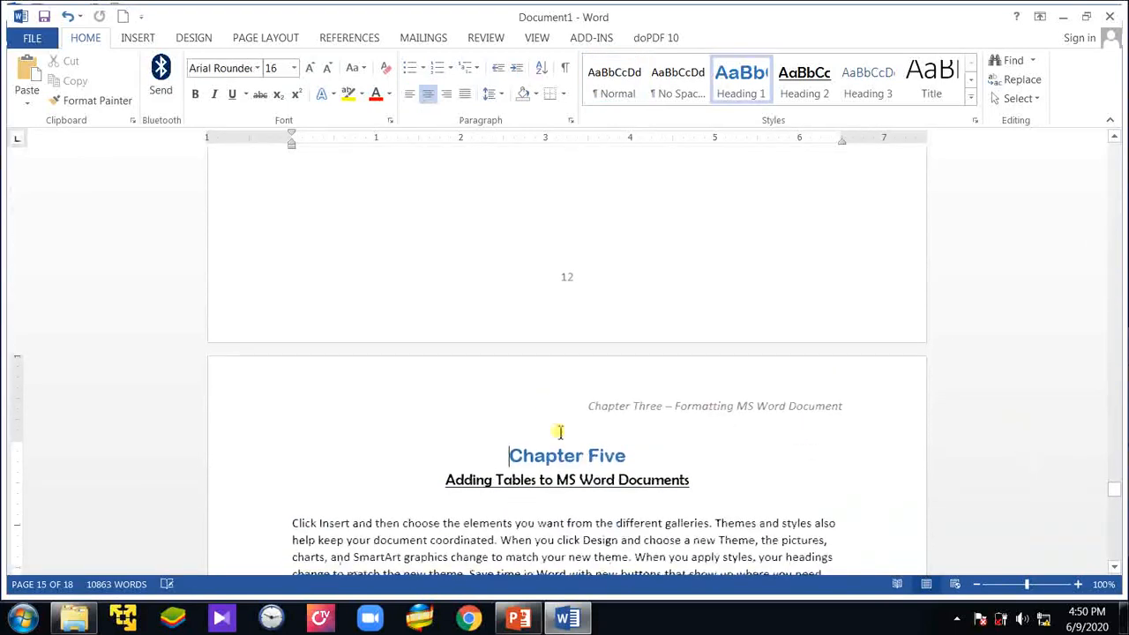
pyautogui.click(628, 456)
pyautogui.press('BackSpace')
pyautogui.press('BackSpace')
pyautogui.press('BackSpace')
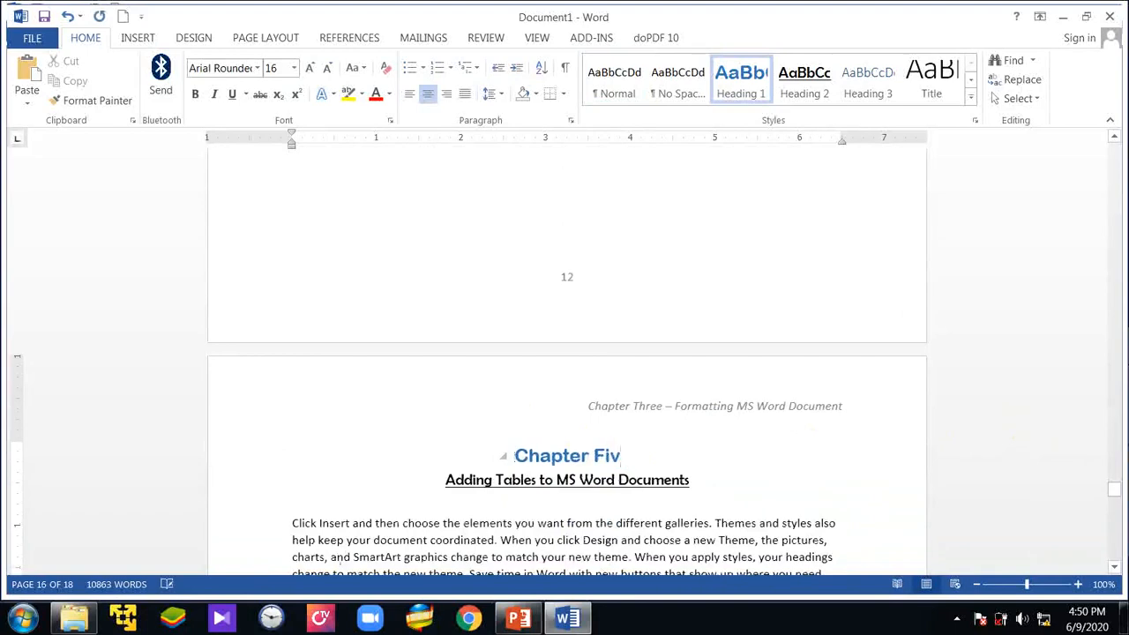
pyautogui.write('our')
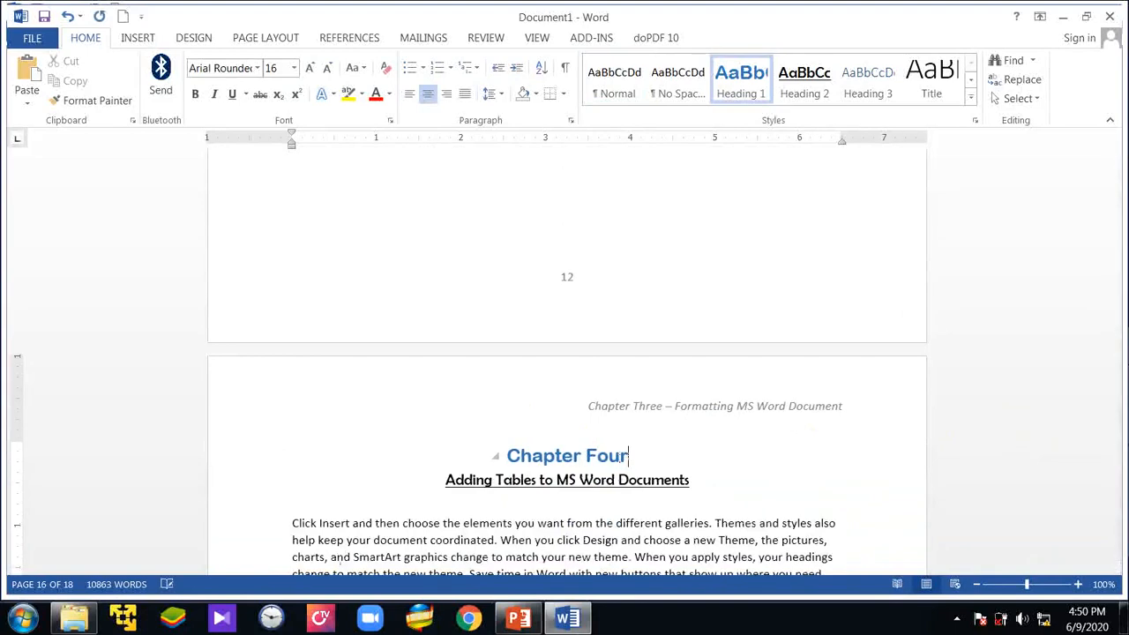
# - Unlink the Section 5 header from the previous section and change its text to "Chapter Four – Adding Tables to MS Word Document"
pyautogui.doubleClick(715, 404)
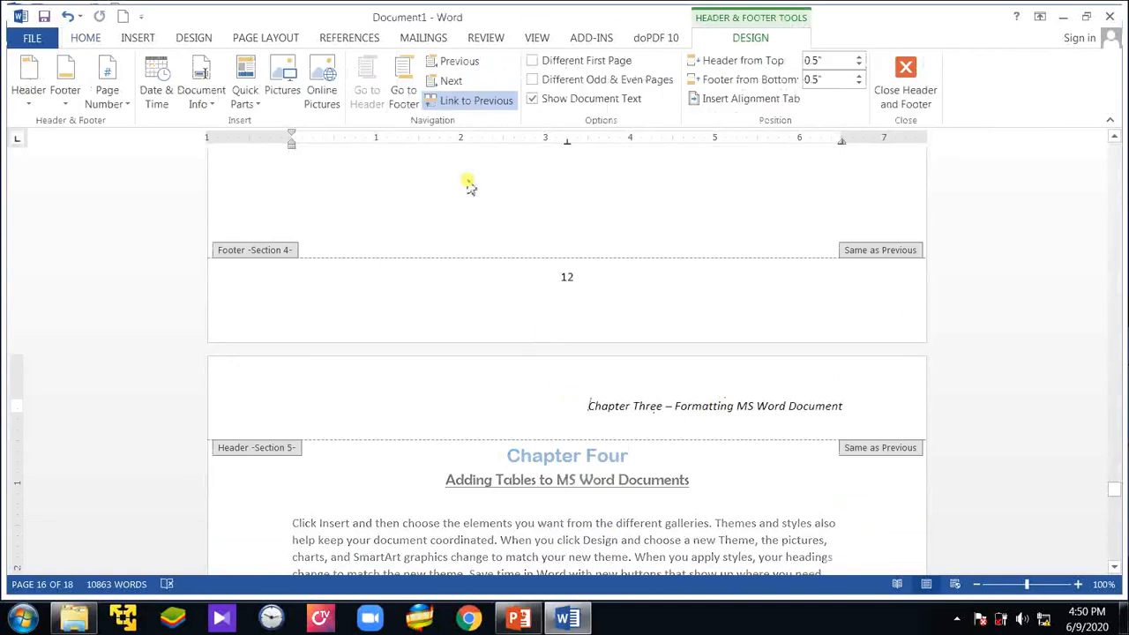
pyautogui.click(477, 101)
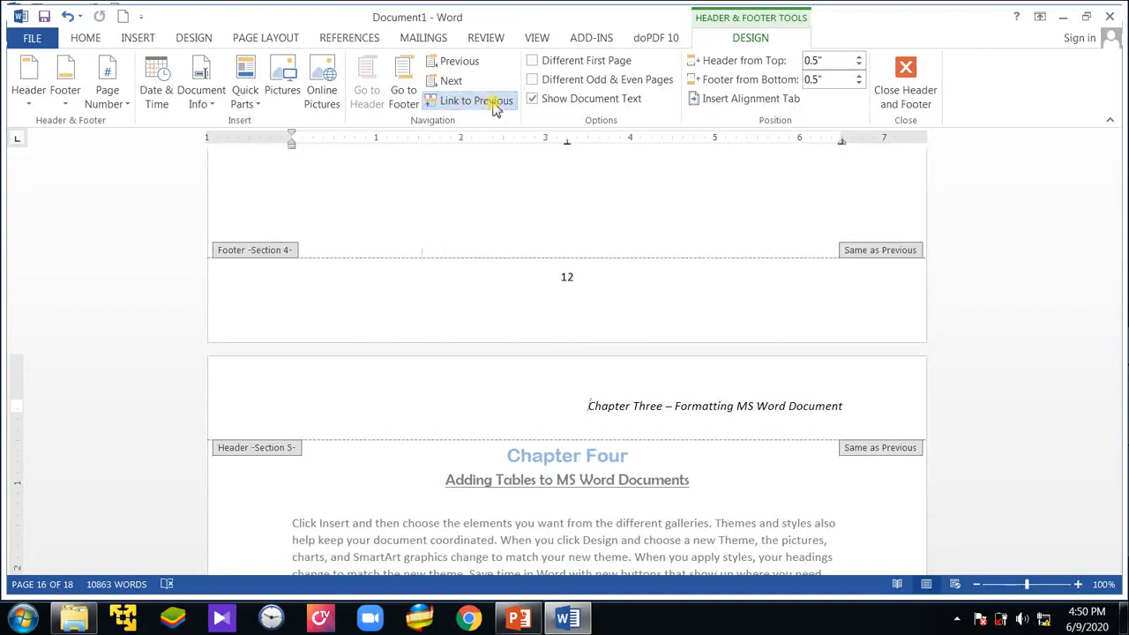
pyautogui.scroll(-4, 564, 352)
pyautogui.moveTo(591, 215); pyautogui.dragTo(835, 221)
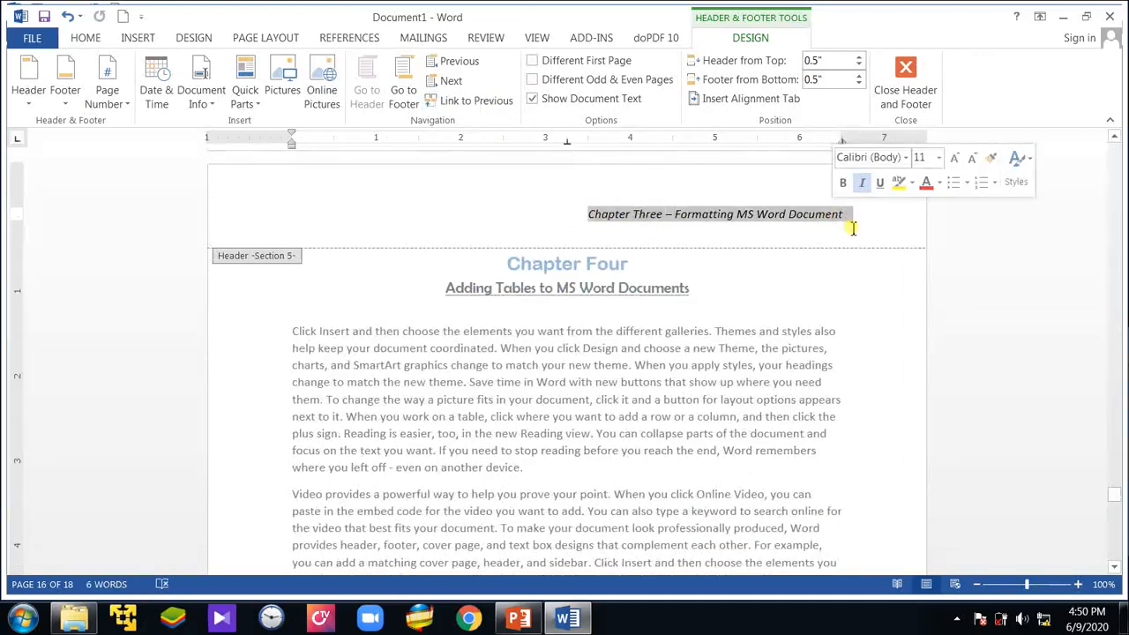
pyautogui.click(748, 214)
pyautogui.moveTo(823, 203); pyautogui.dragTo(643, 216)
pyautogui.write('F')
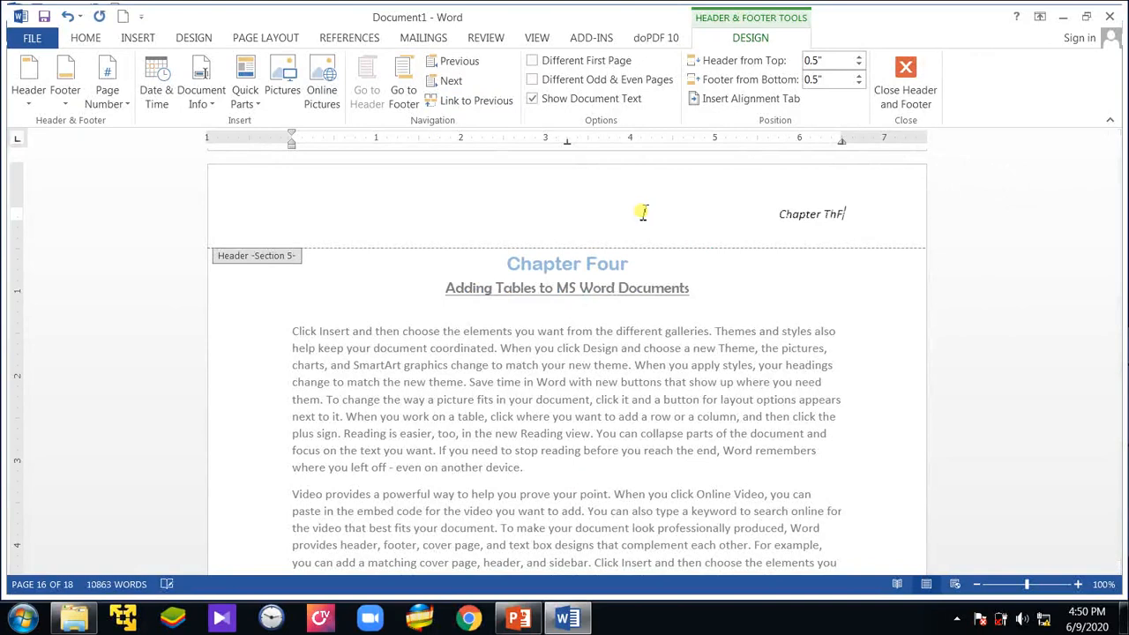
pyautogui.press('BackSpace')
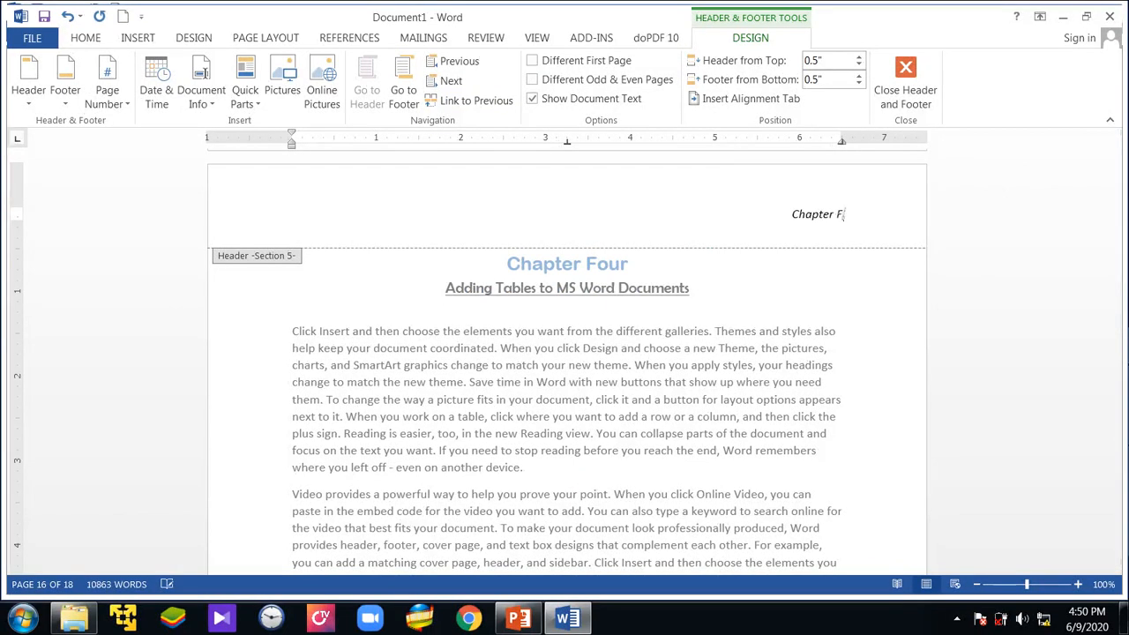
pyautogui.write('our - Addi')
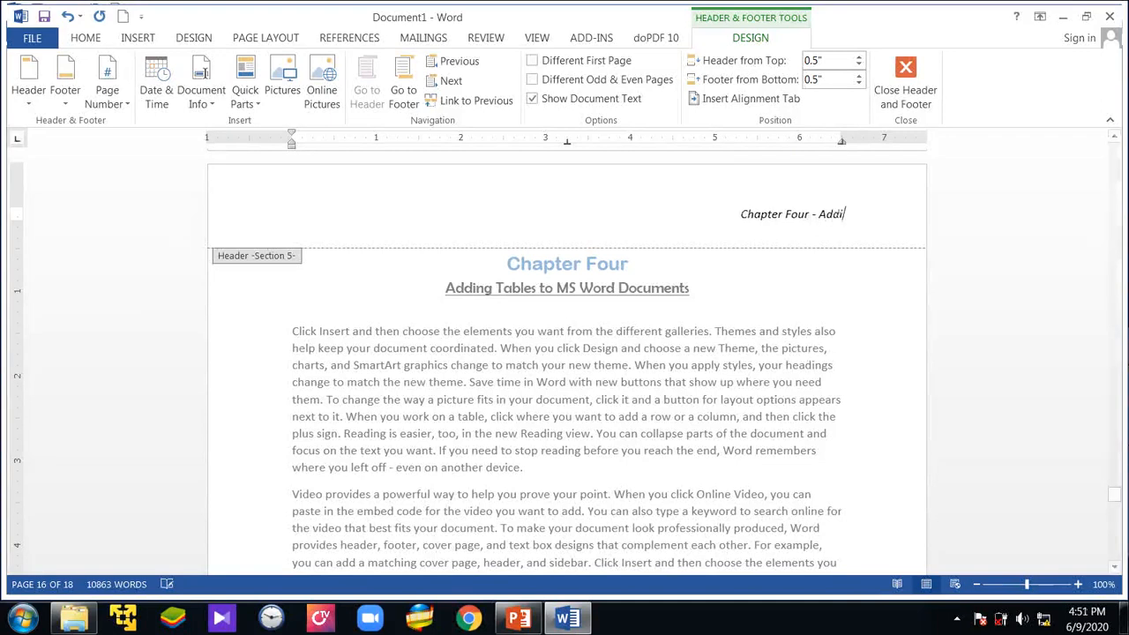
pyautogui.write('ng Ta')
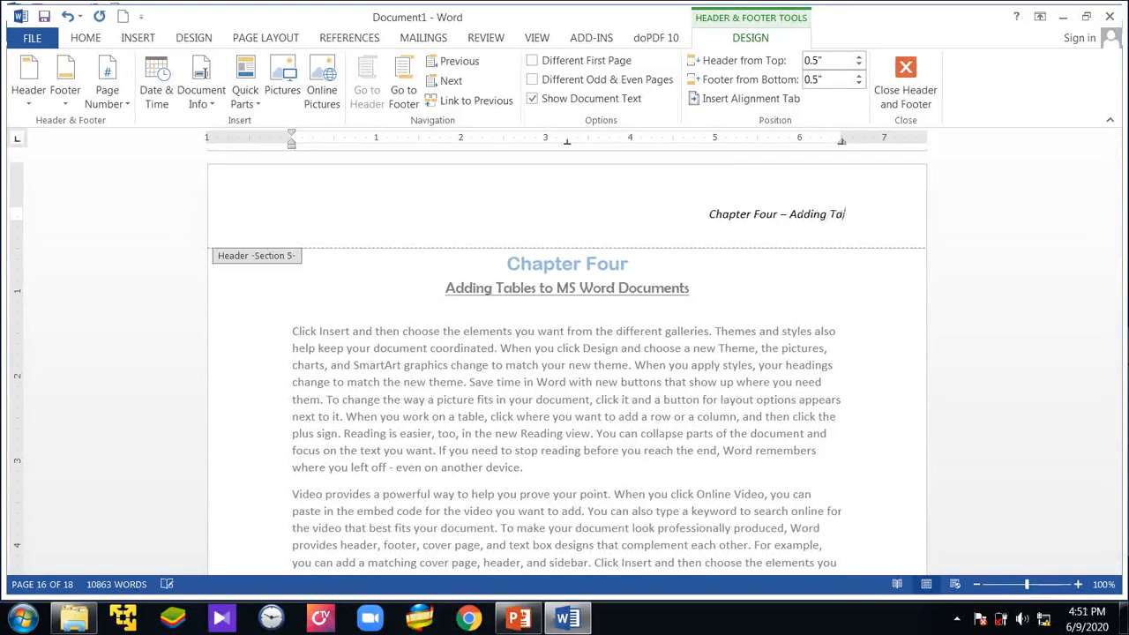
pyautogui.write('bles to MS')
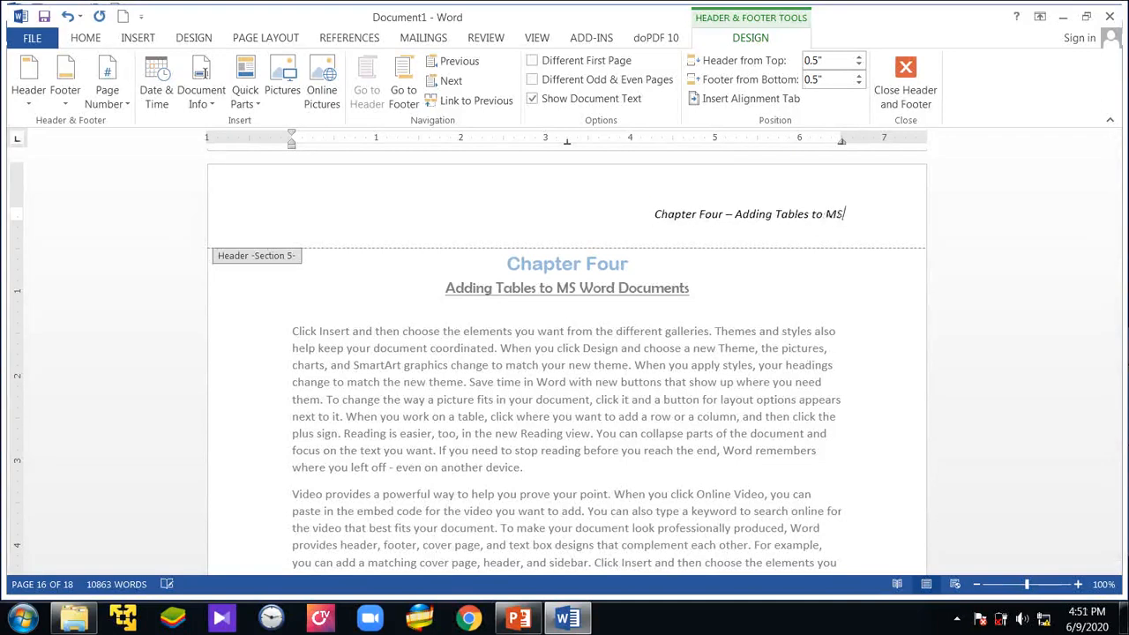
pyautogui.write(' Word Doc')
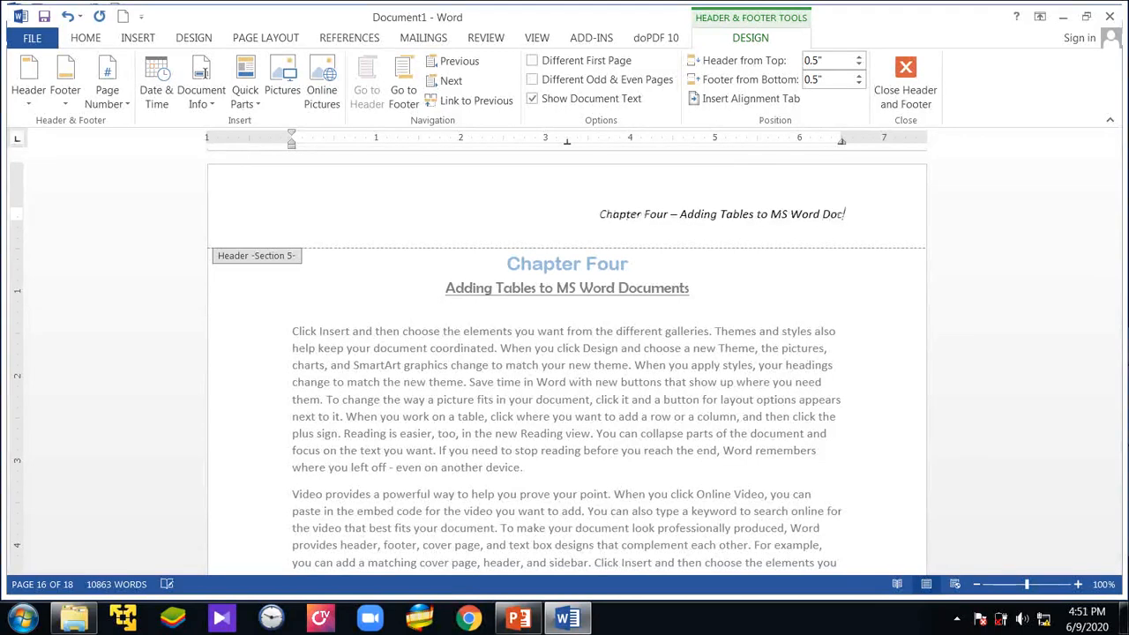
pyautogui.write('ument')
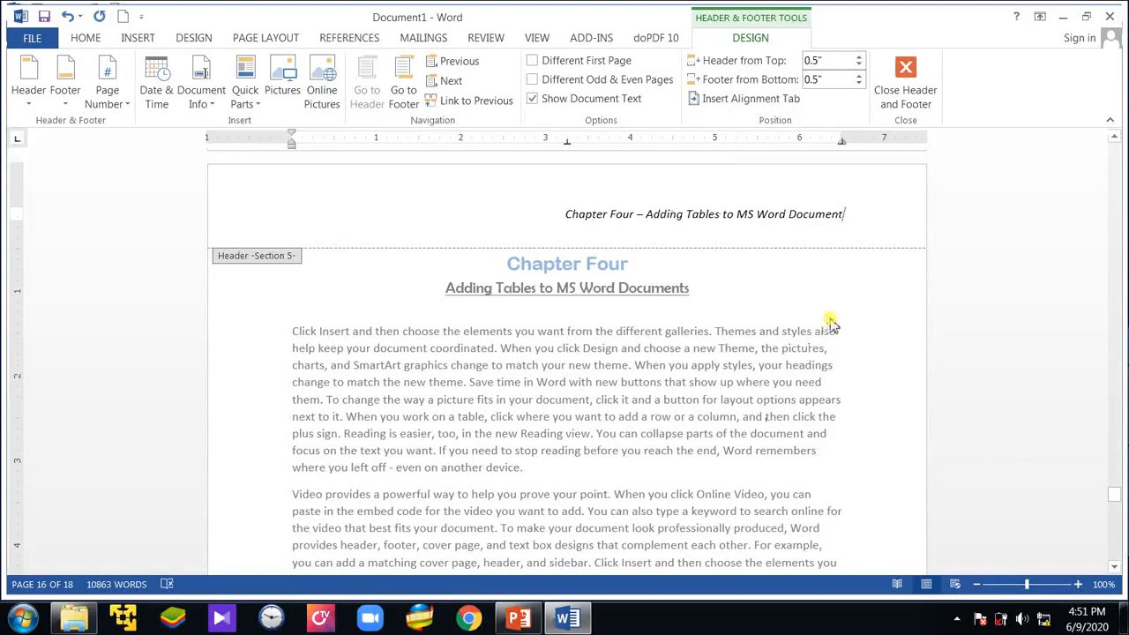
# - Return to the body text, check the header on the following Chapter Four page, and go back to the Acknowledgement page
pyautogui.doubleClick(797, 311)
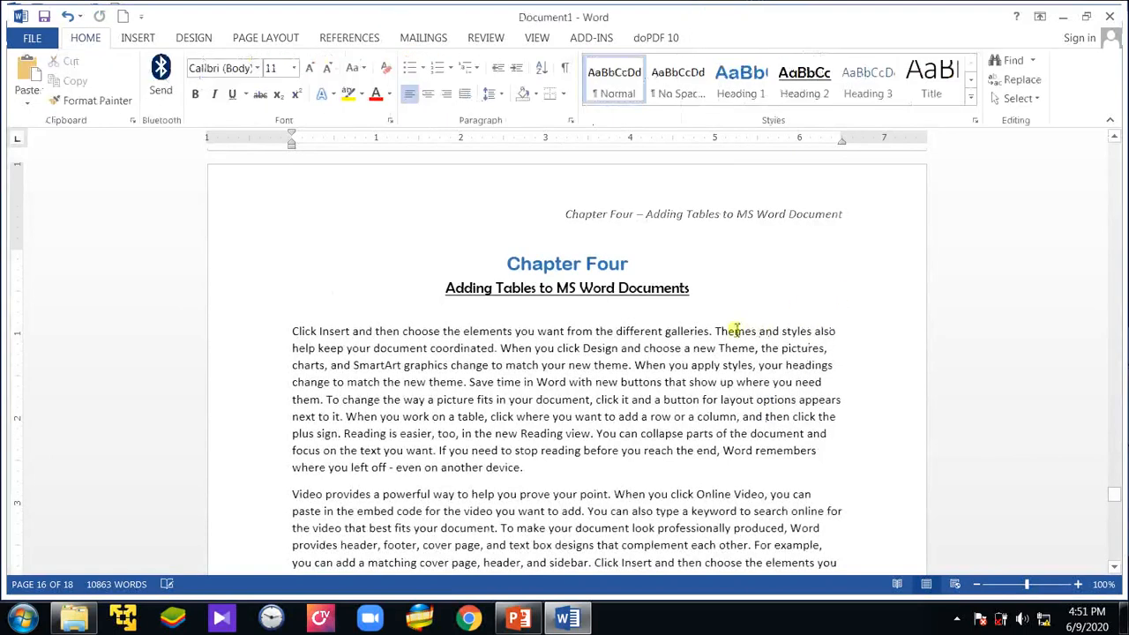
pyautogui.scroll(-6, 710, 403)
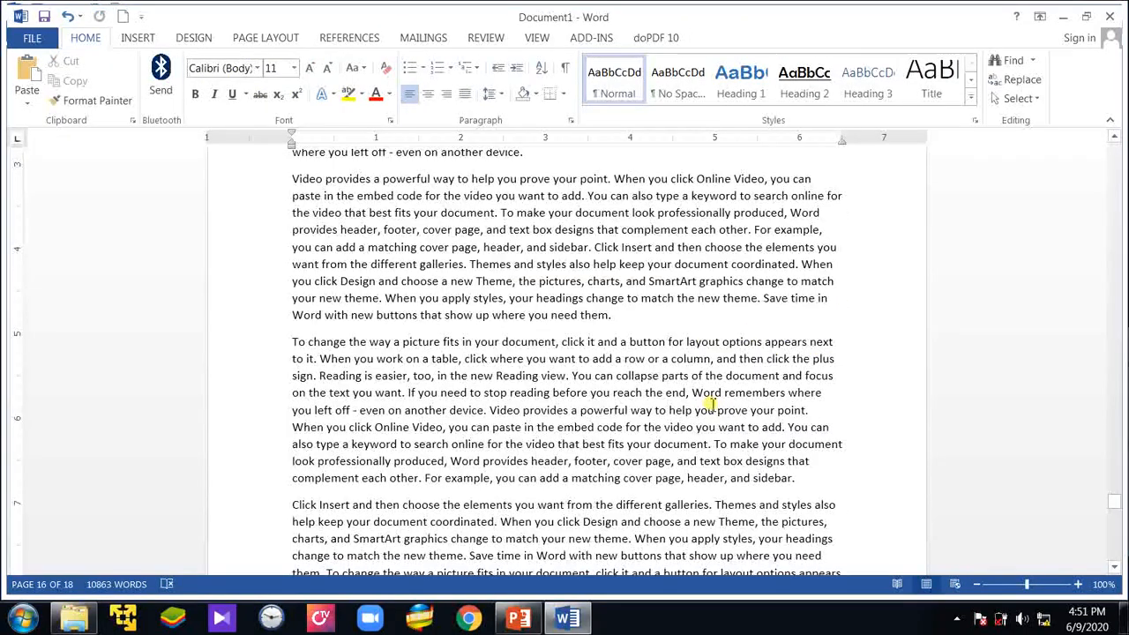
pyautogui.scroll(-6, 710, 403)
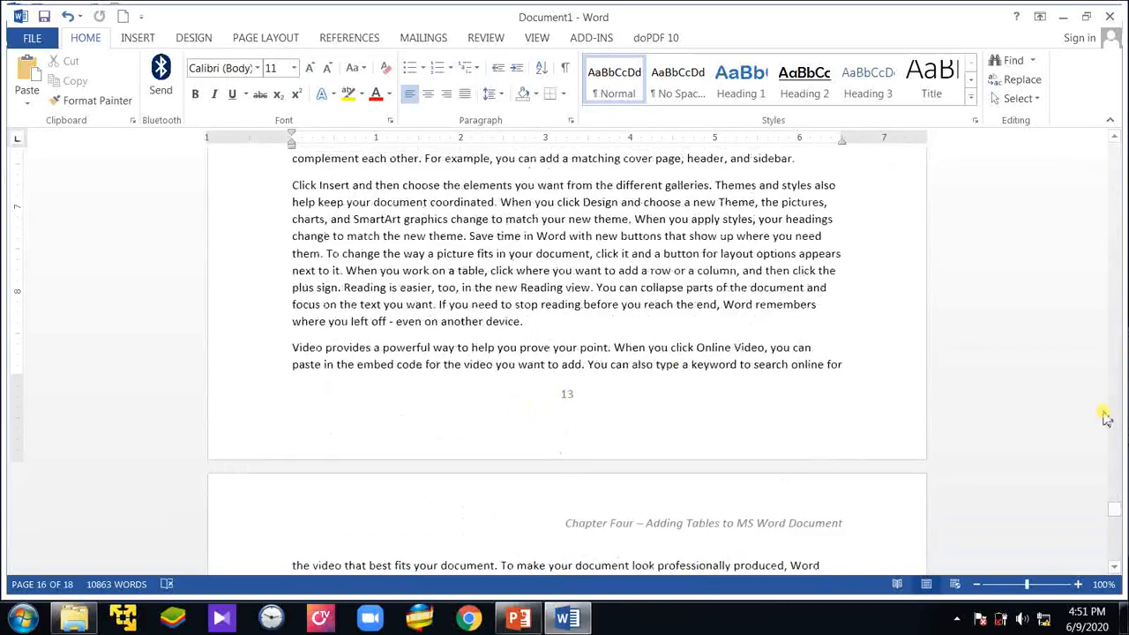
pyautogui.moveTo(1115, 509); pyautogui.dragTo(1021, 171)
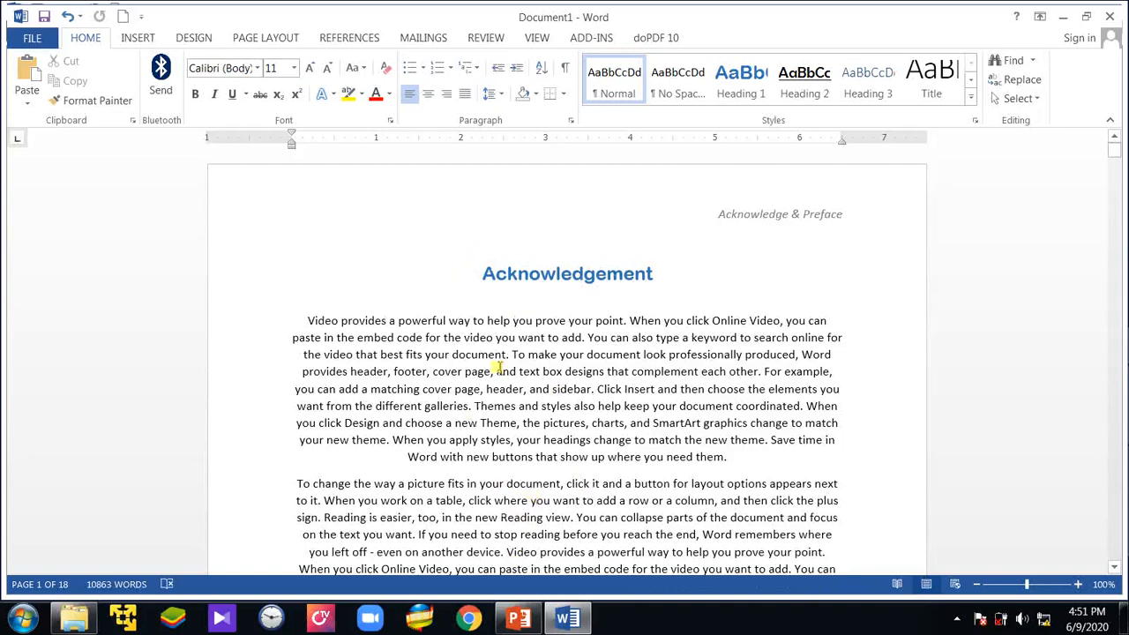
# - Switch to PowerPoint and present the current slide, "Creating the Table of Content", full screen
pyautogui.click(520, 620)
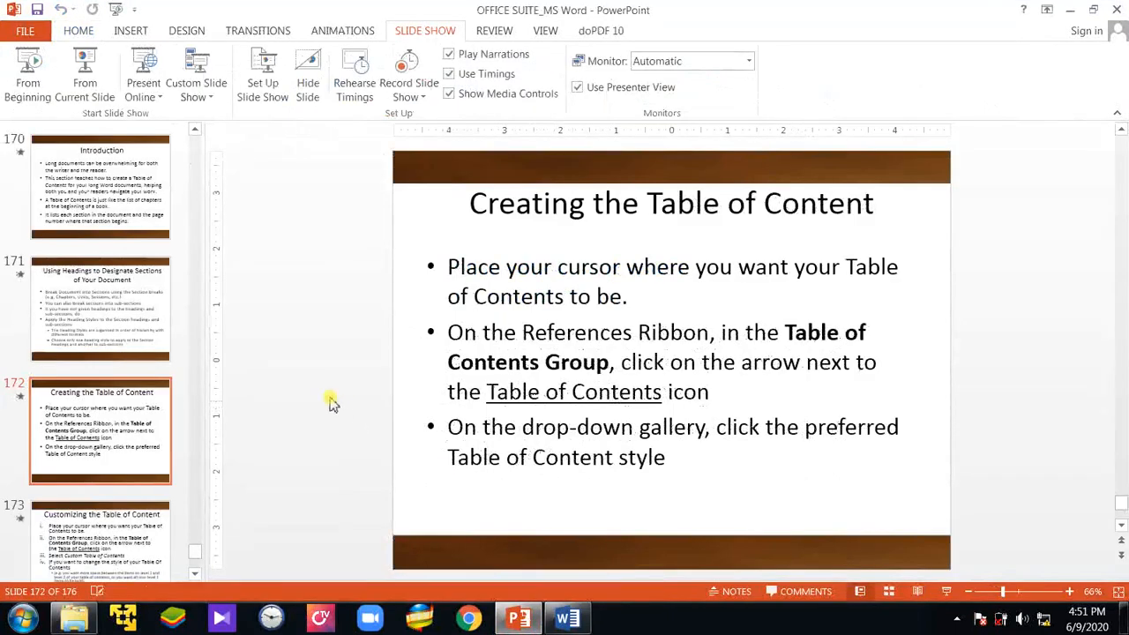
pyautogui.click(85, 69)
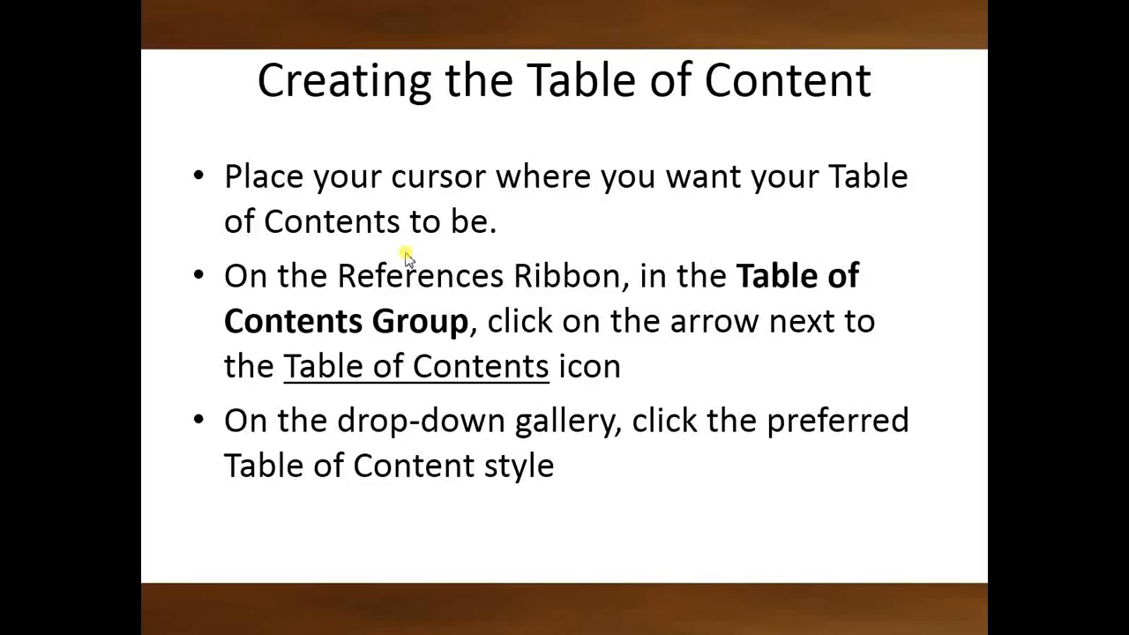
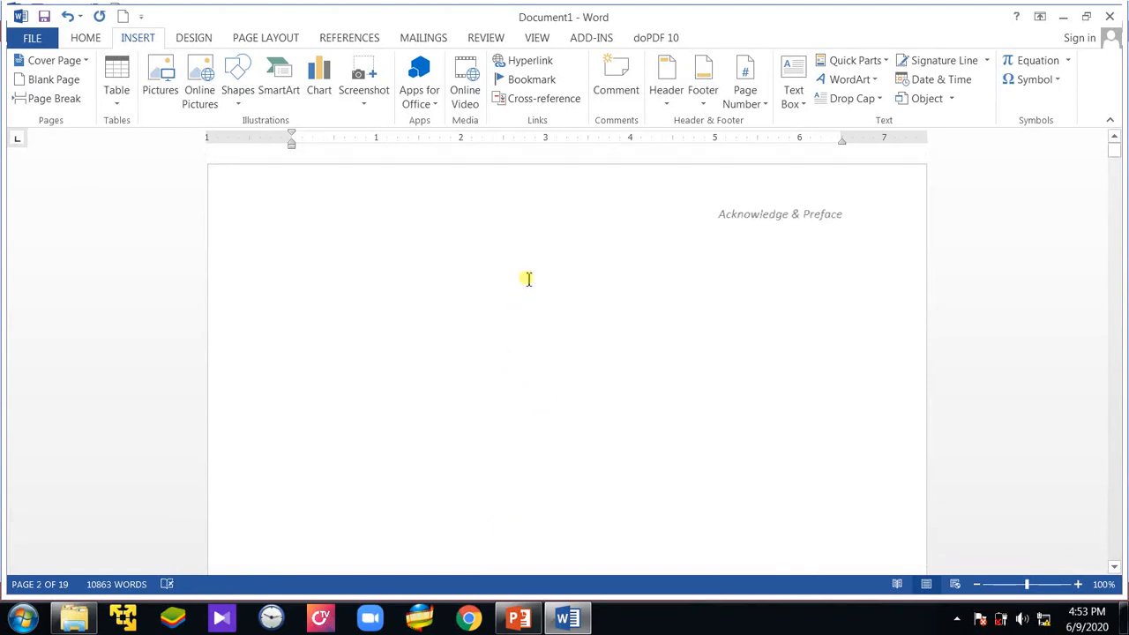
# - Enter the heading "Table of Content" on the blank first page of the Word document and start a new line below it
pyautogui.click(526, 277)
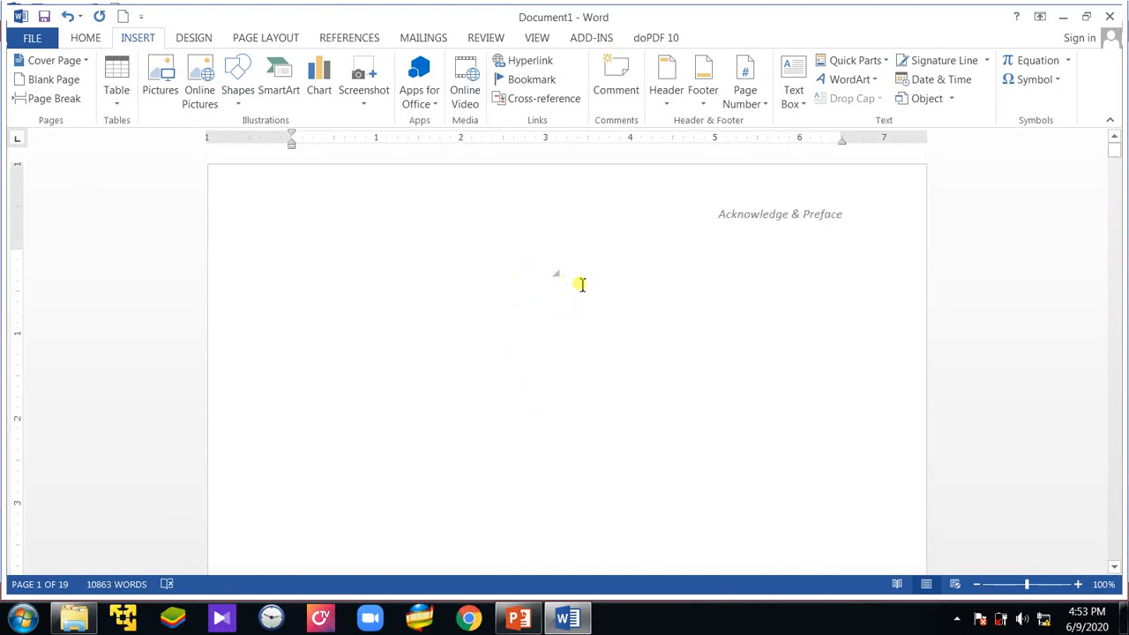
pyautogui.write('Ta')
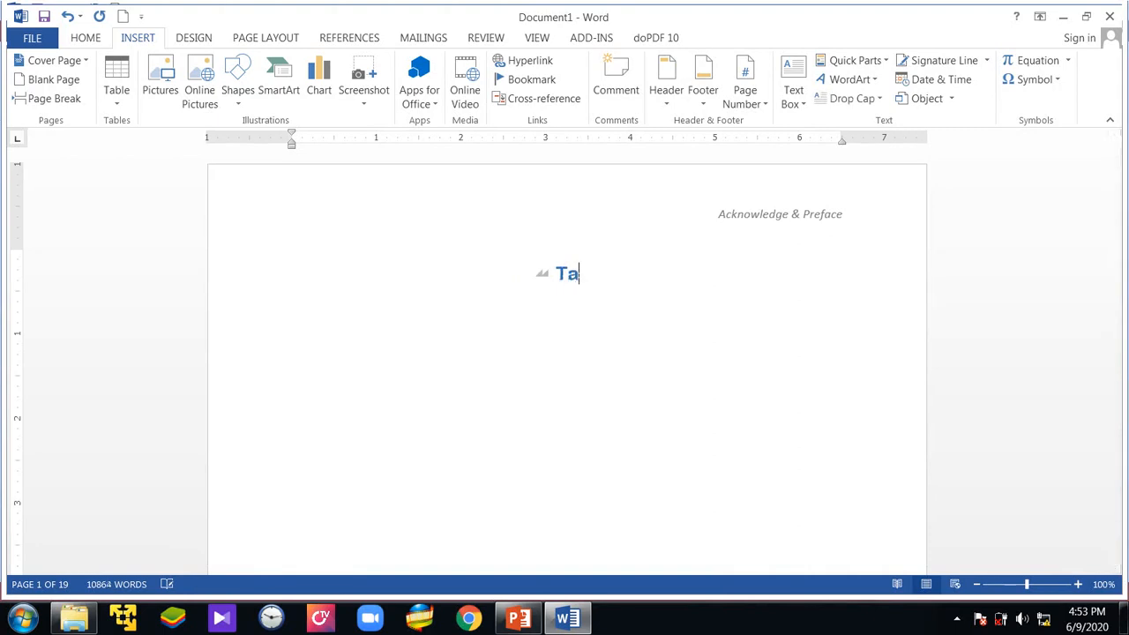
pyautogui.write('ble of Content')
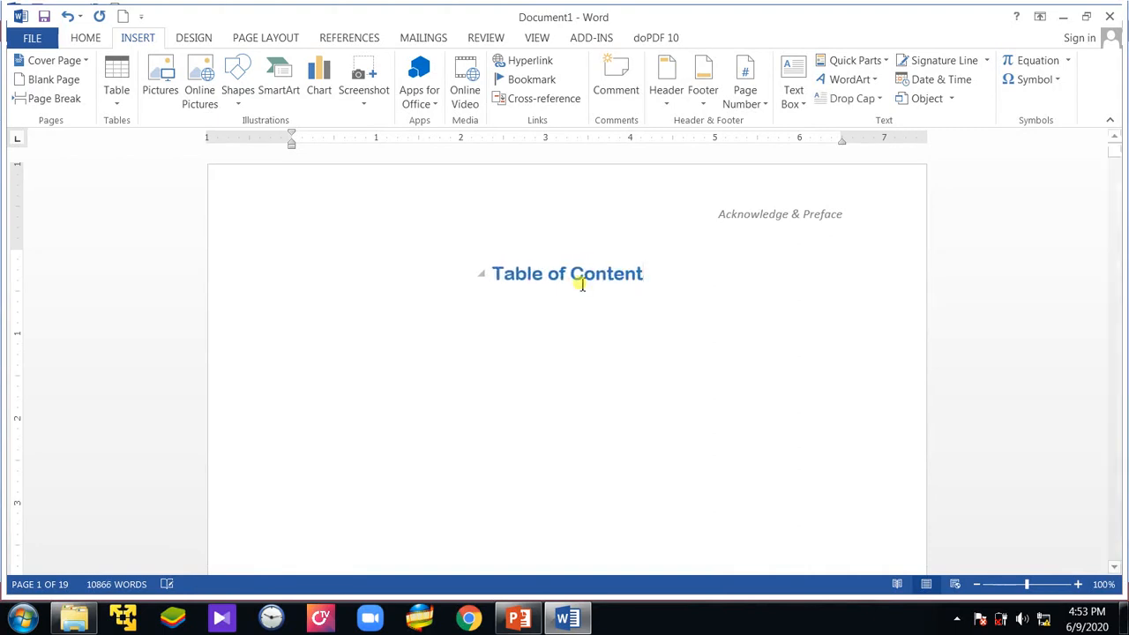
pyautogui.press('Return')
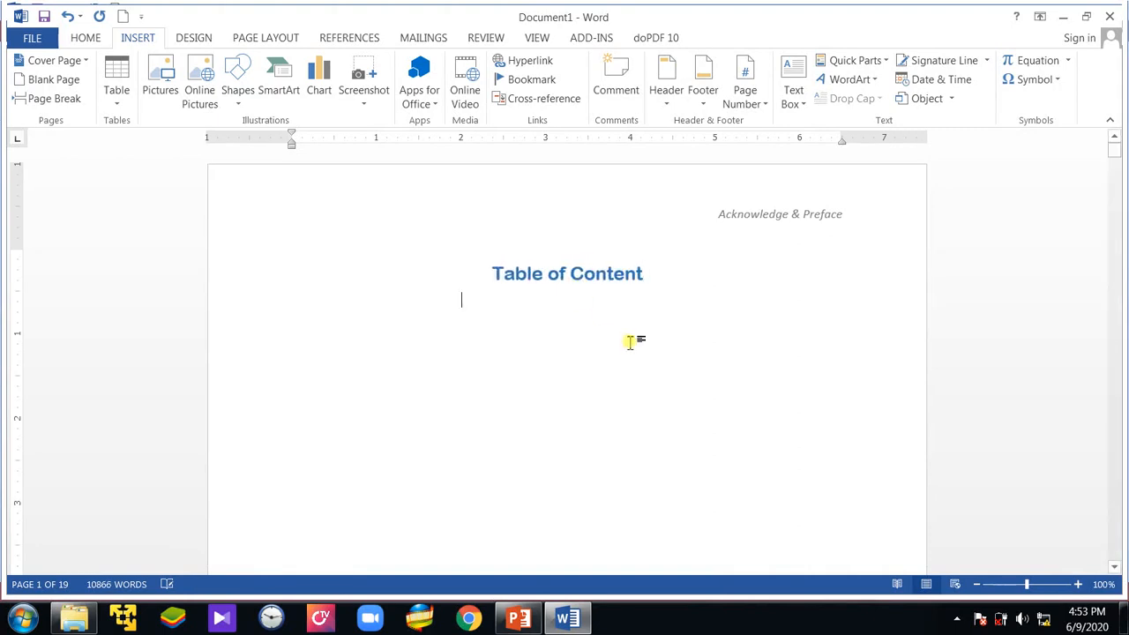
# - Justify the blank line below the "Table of Content" heading and remove the page break before the Acknowledgement heading
pyautogui.click(86, 37)
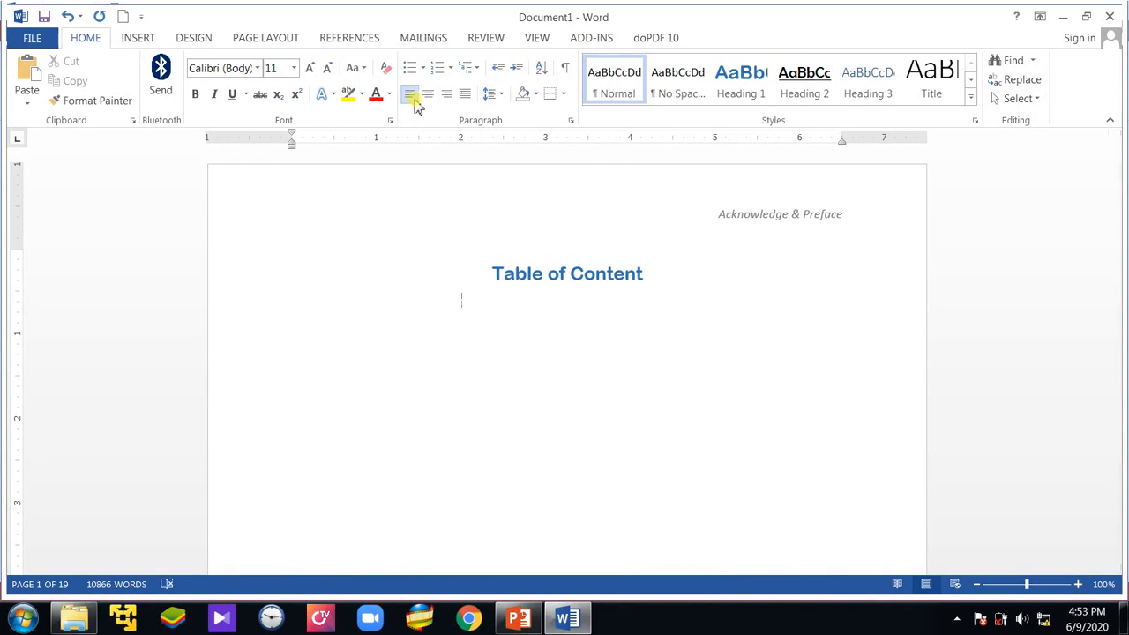
pyautogui.click(463, 93)
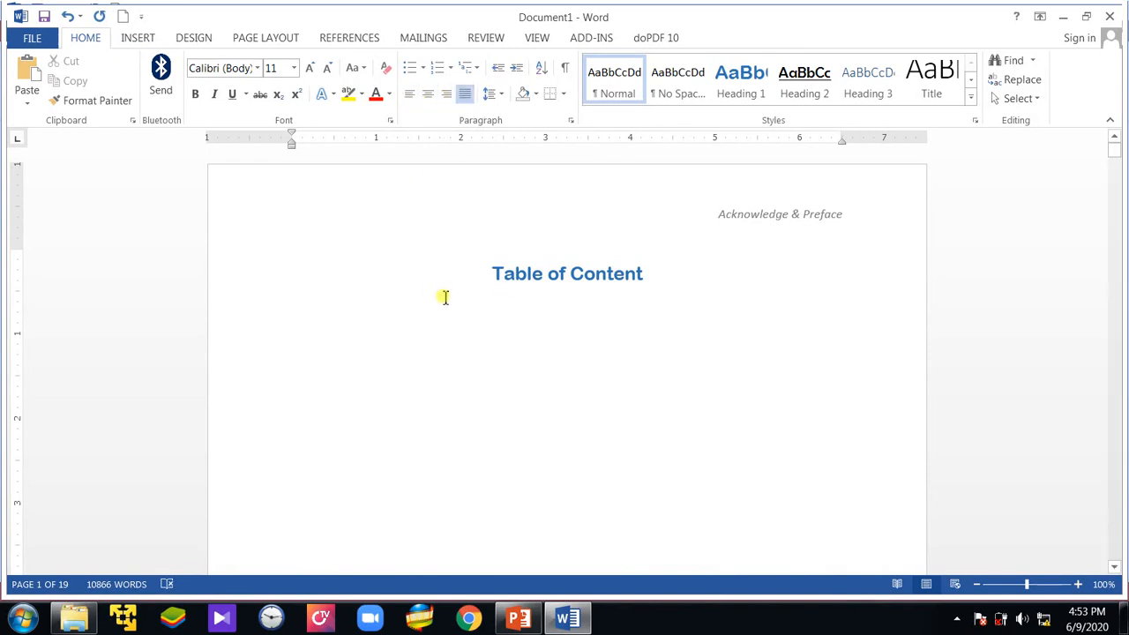
pyautogui.press('BackSpace')
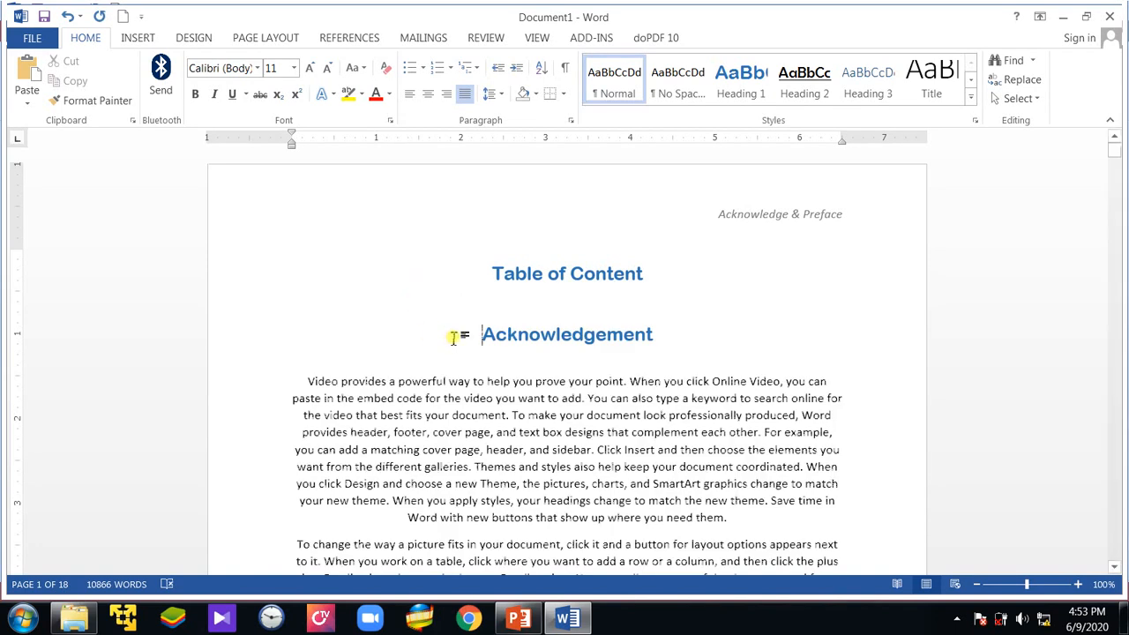
# - Insert a page break before the Acknowledgement heading and place the cursor on the blank line below "Table of Content"
pyautogui.click(128, 38)
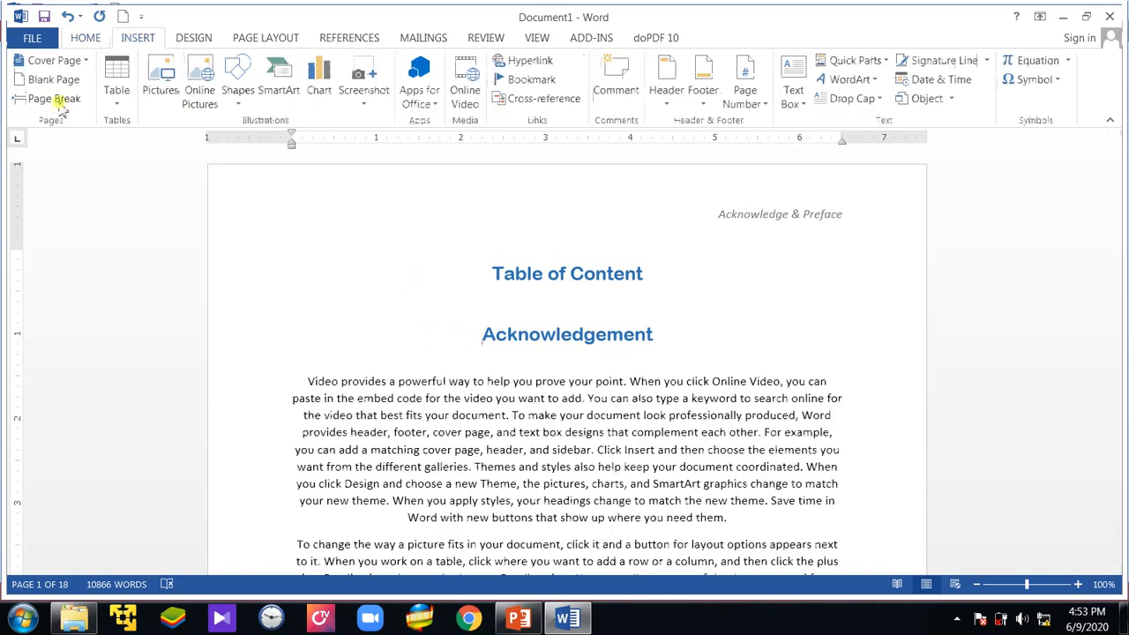
pyautogui.click(60, 104)
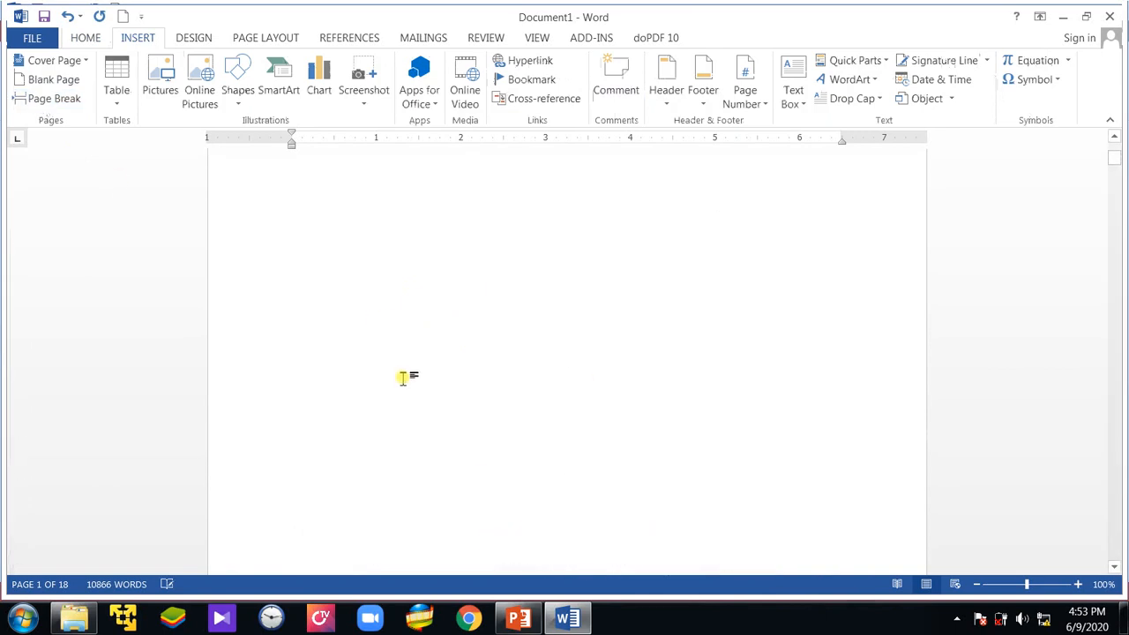
pyautogui.scroll(3, 403, 378)
pyautogui.click(357, 323)
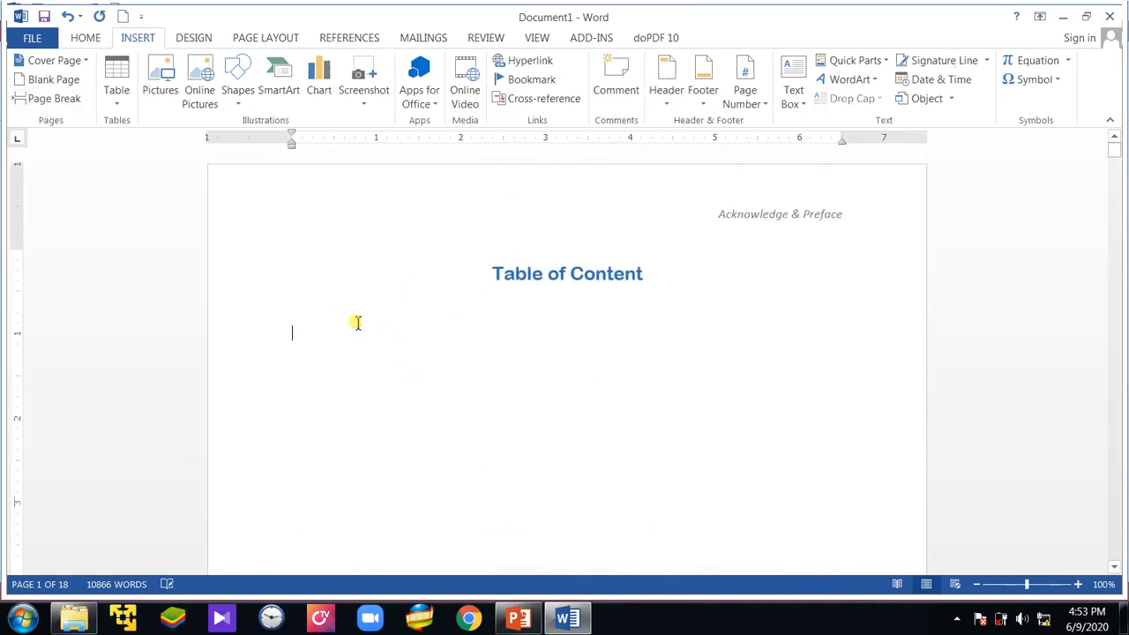
pyautogui.click(306, 302)
pyautogui.click(81, 37)
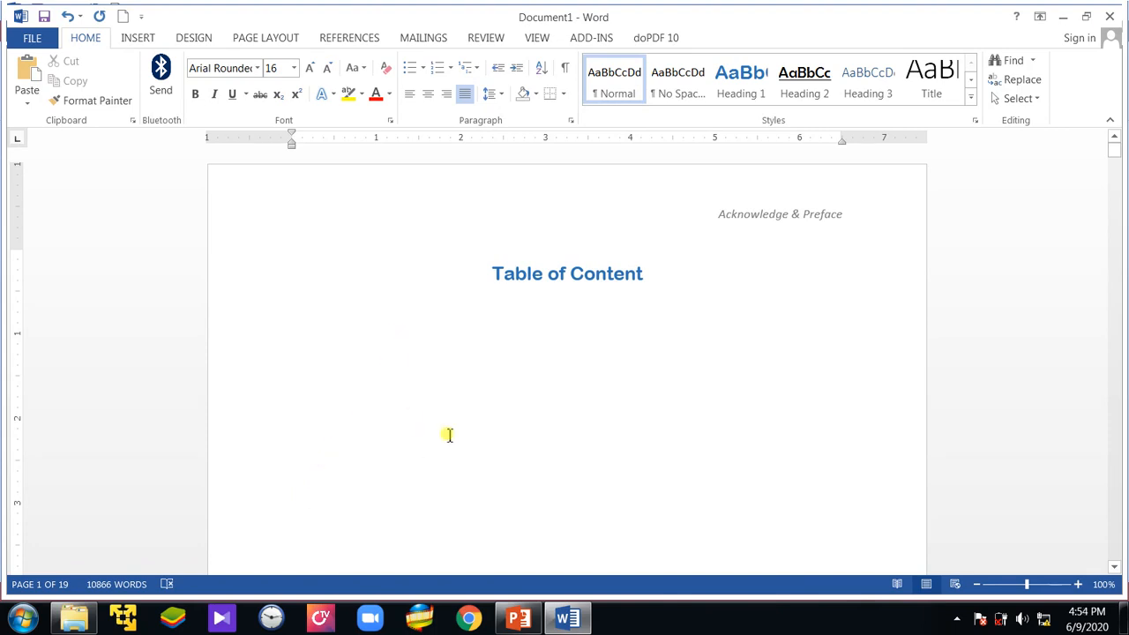
# - Insert the built-in Automatic Table 1 table of contents below the "Table of Content" heading
pyautogui.click(344, 40)
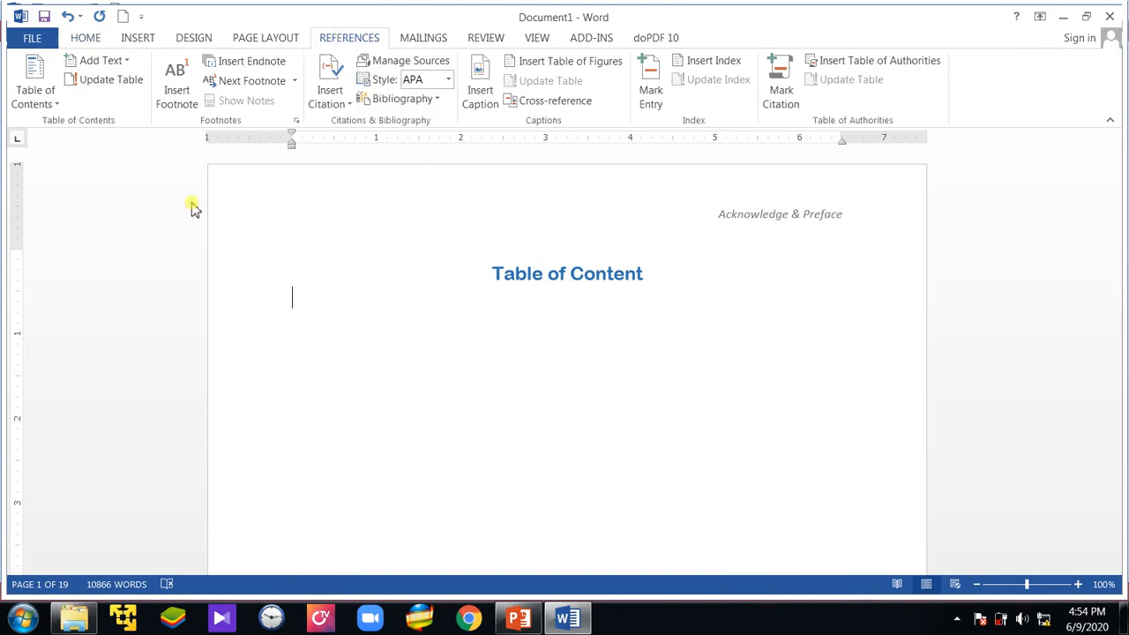
pyautogui.click(57, 107)
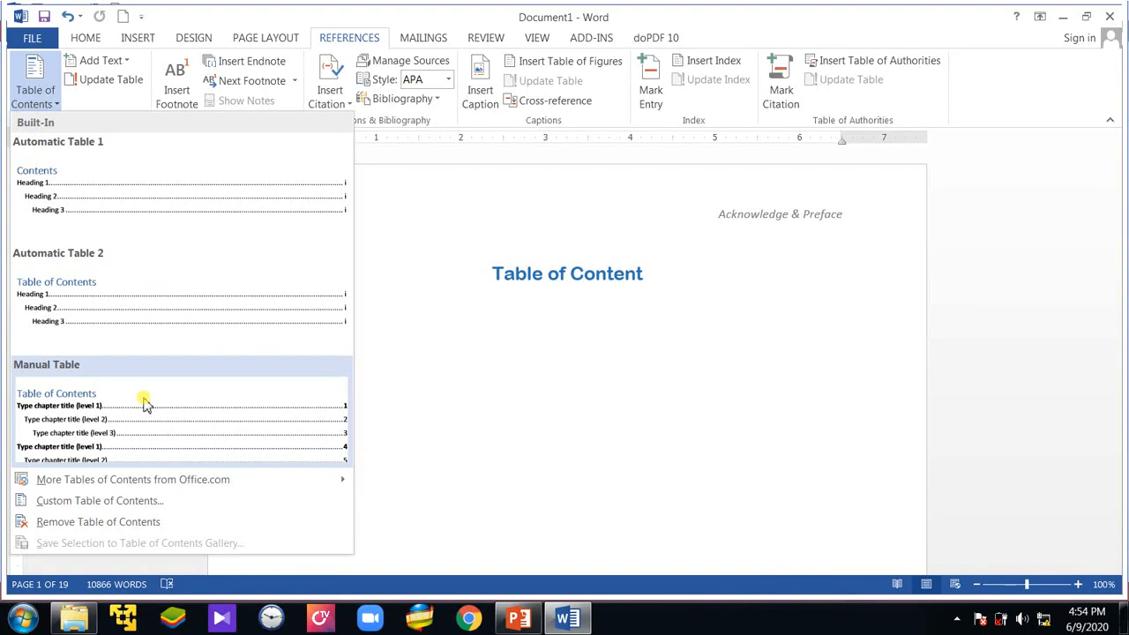
pyautogui.click(89, 208)
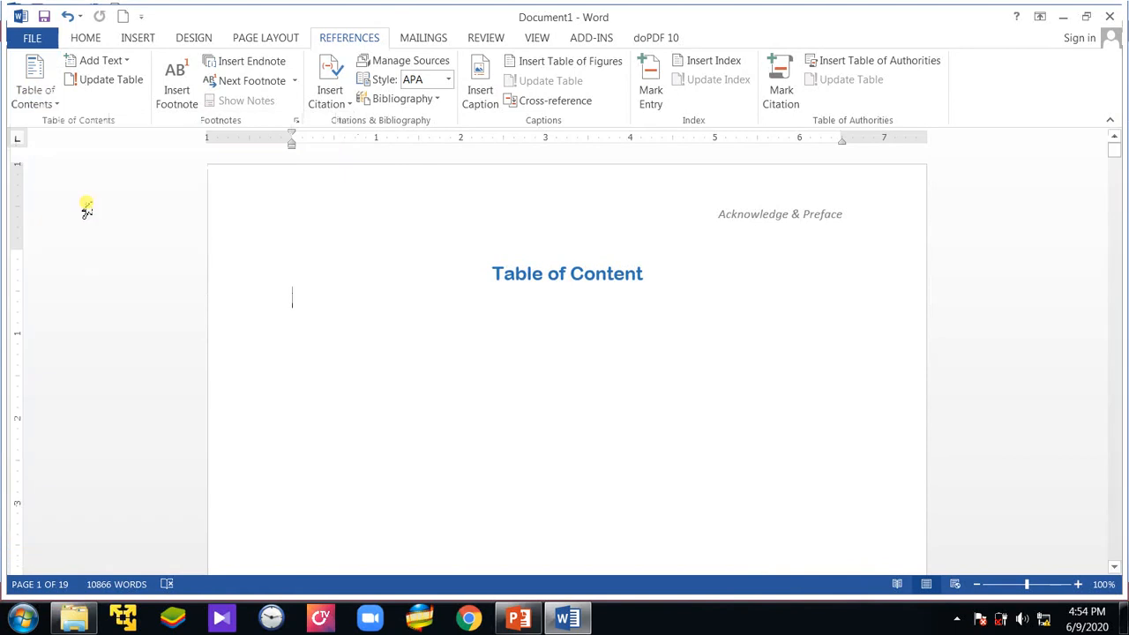
# - Review the chapter entries, subheadings and page numbers in the generated table of contents
pyautogui.scroll(8, 456, 438)
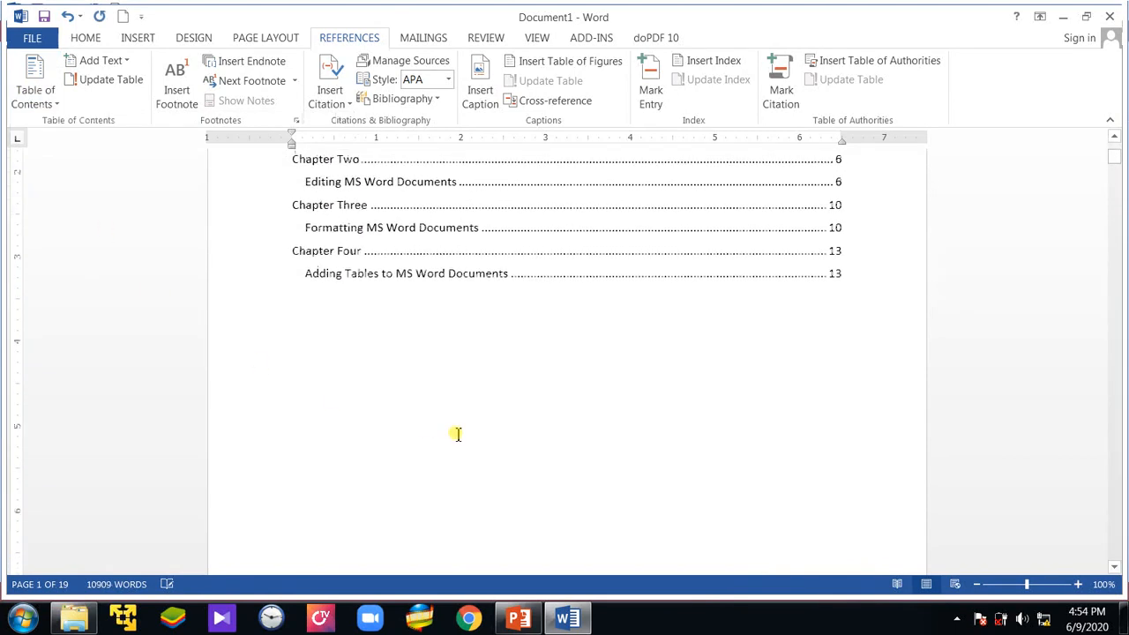
pyautogui.scroll(1, 441, 388)
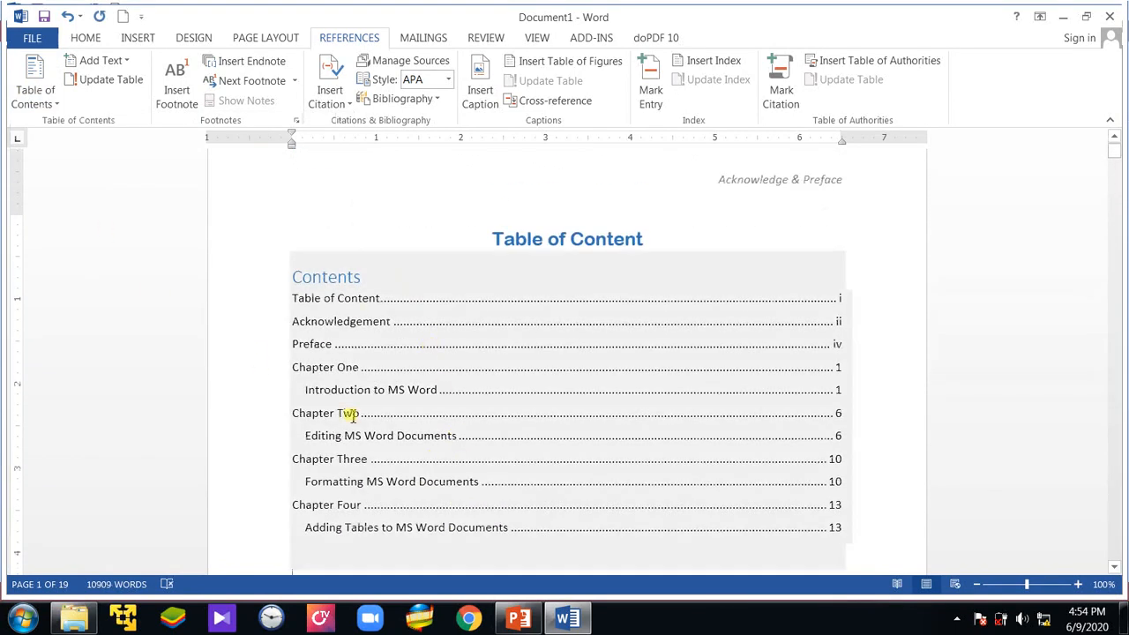
pyautogui.moveTo(923, 447); pyautogui.dragTo(915, 475)
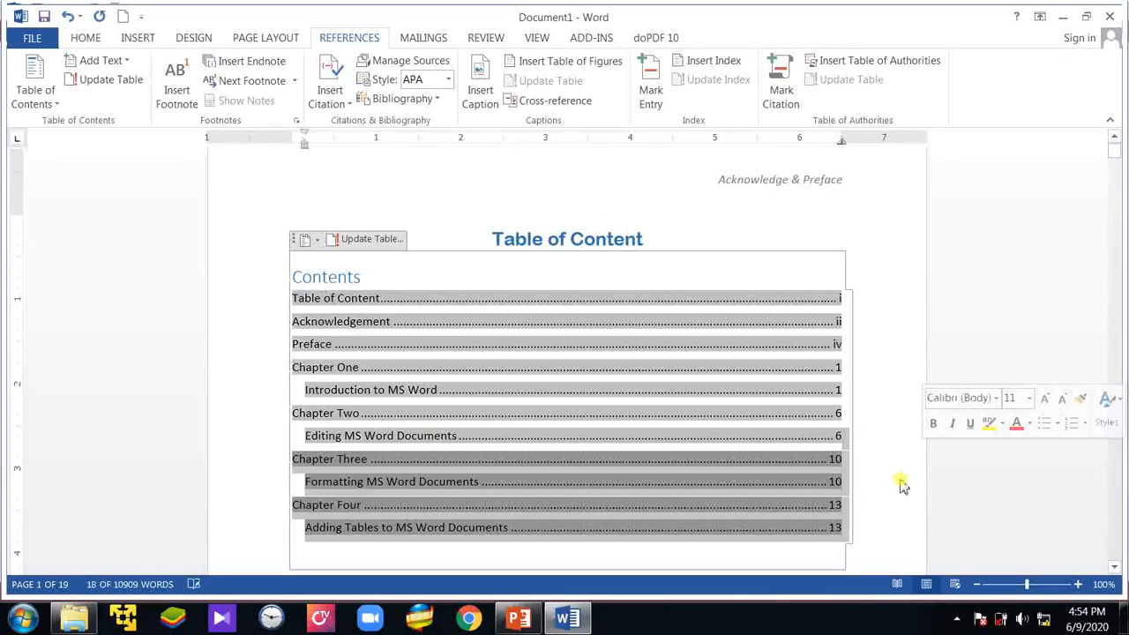
pyautogui.scroll(-2, 885, 484)
pyautogui.click(582, 556)
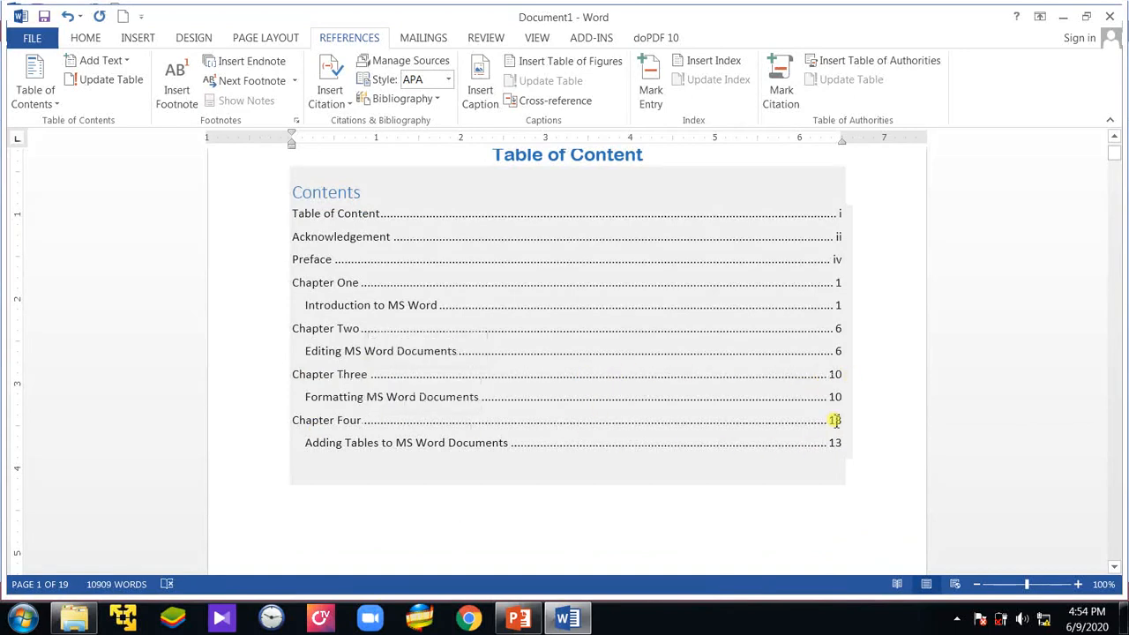
pyautogui.click(869, 516)
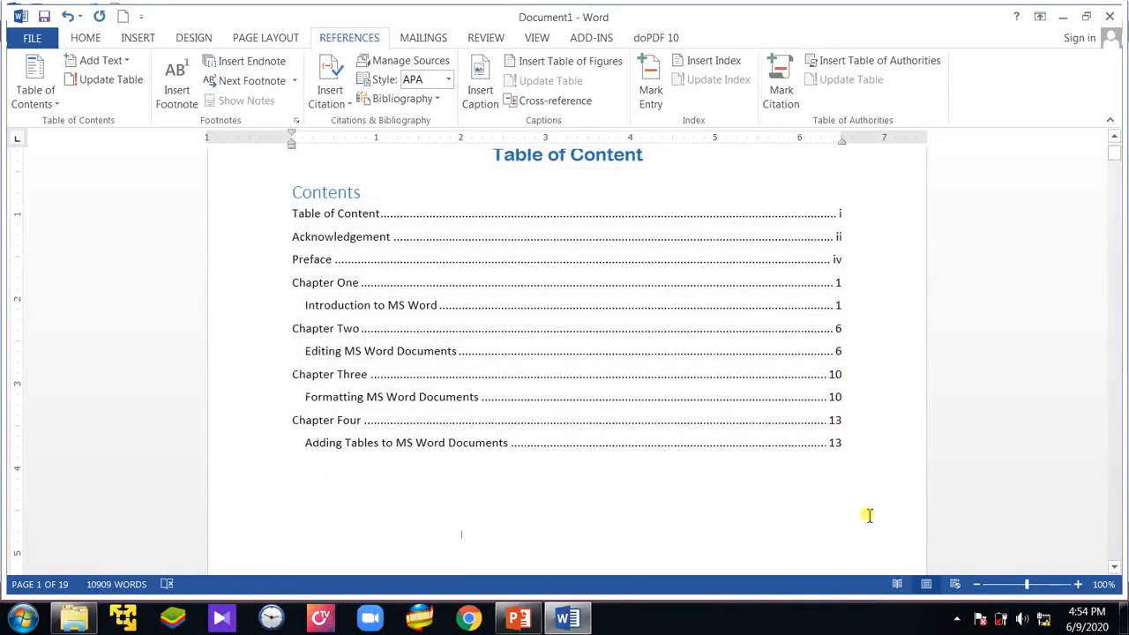
pyautogui.scroll(2, 869, 516)
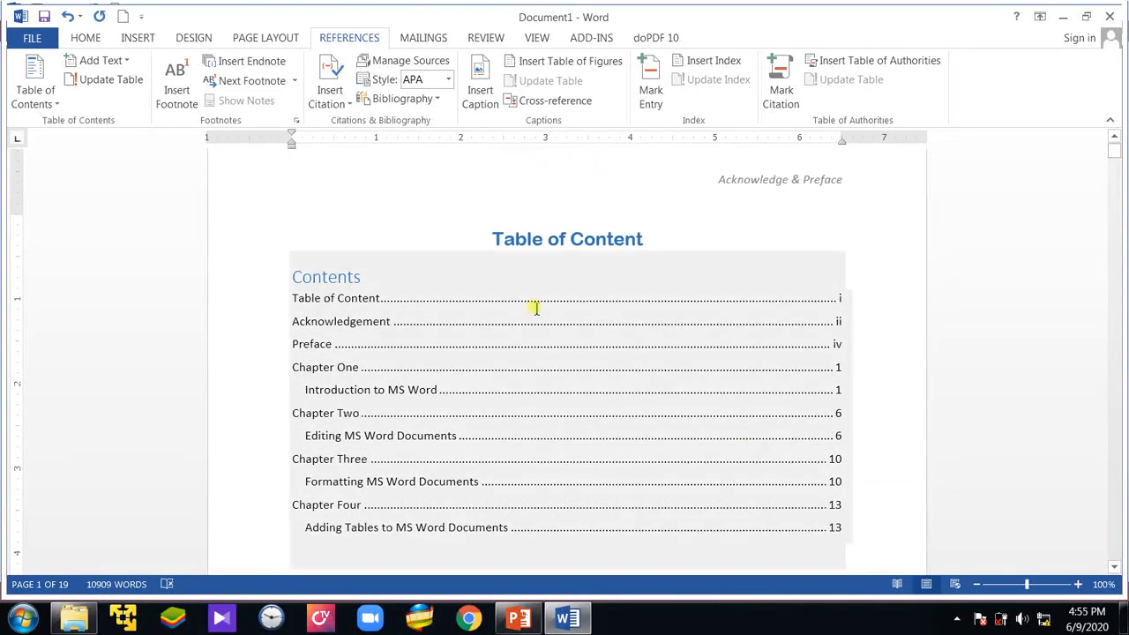
# - Undo the Automatic Table 1 insertion and insert the built-in Automatic Table 2 table of contents instead
pyautogui.hotkey('ctrl', 'z')
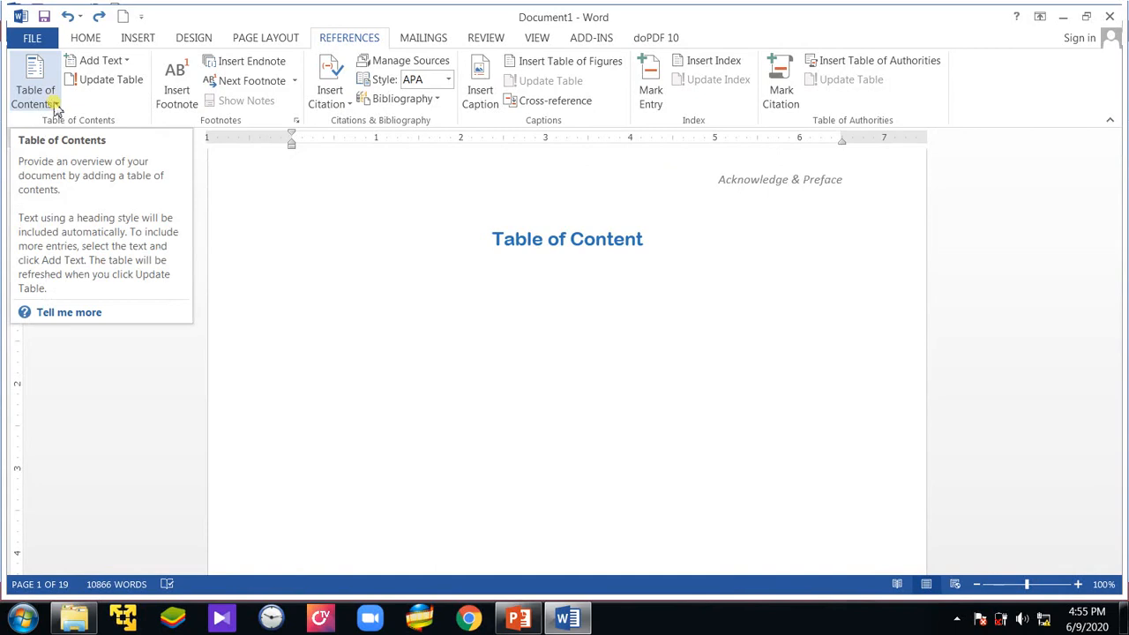
pyautogui.click(55, 104)
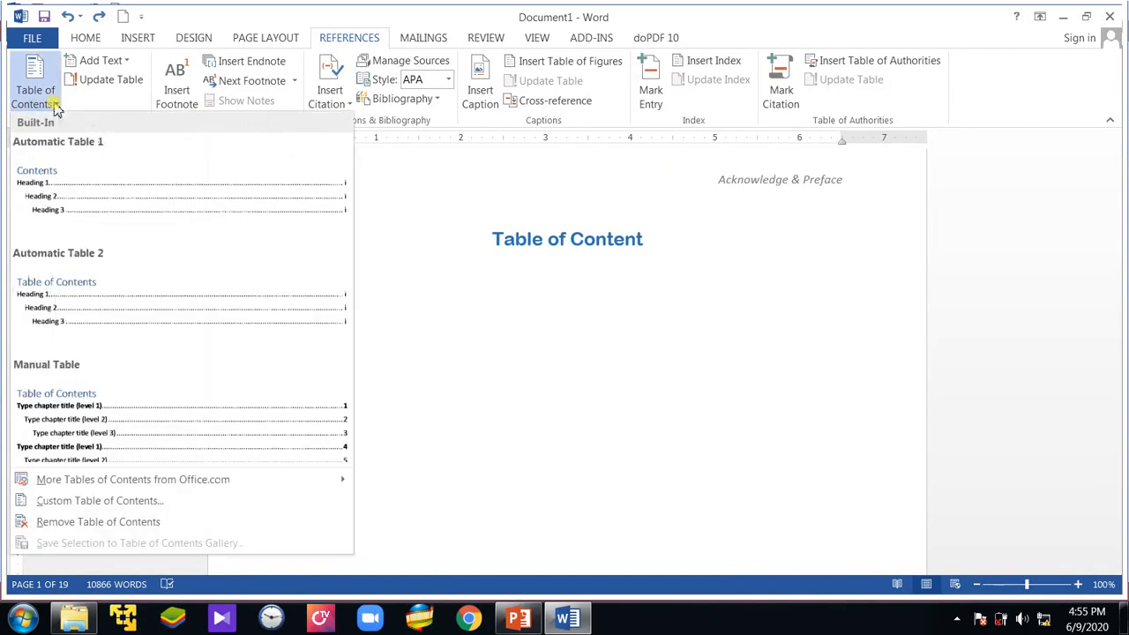
pyautogui.click(69, 322)
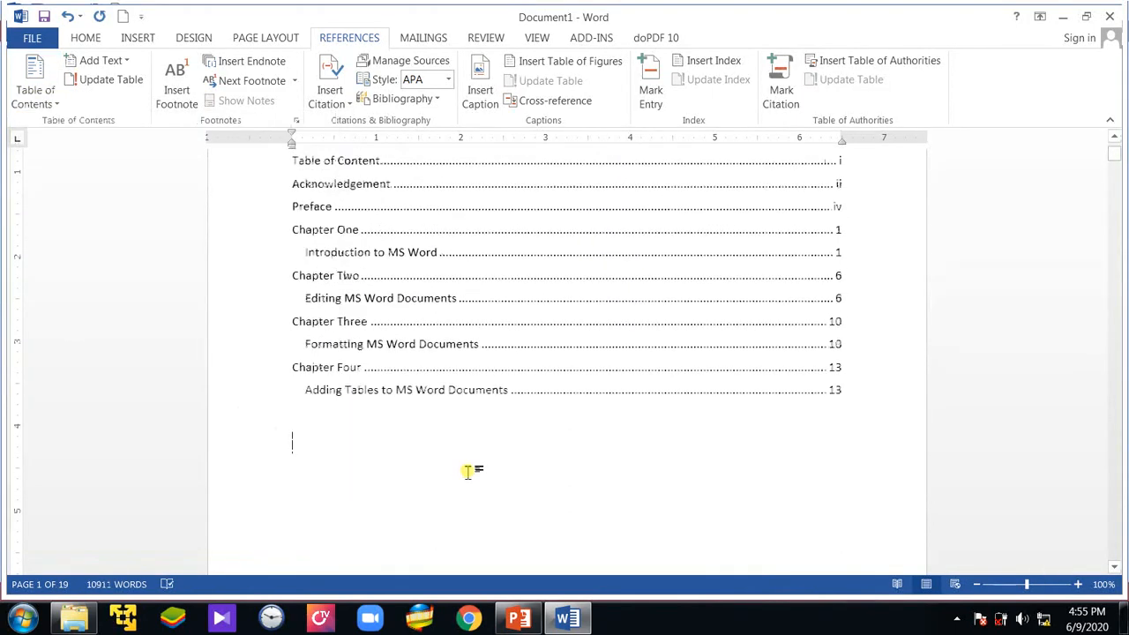
# - Examine the title, entries and page numbers of the Automatic Table 2 contents and the remainder of its page
pyautogui.scroll(3, 467, 472)
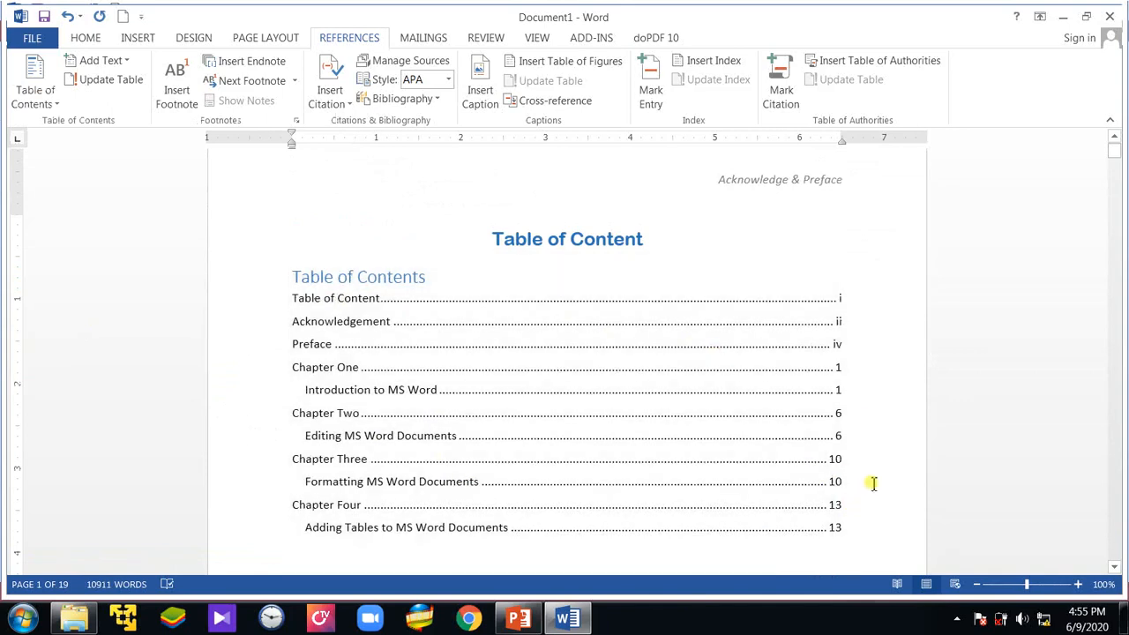
pyautogui.scroll(-2, 894, 444)
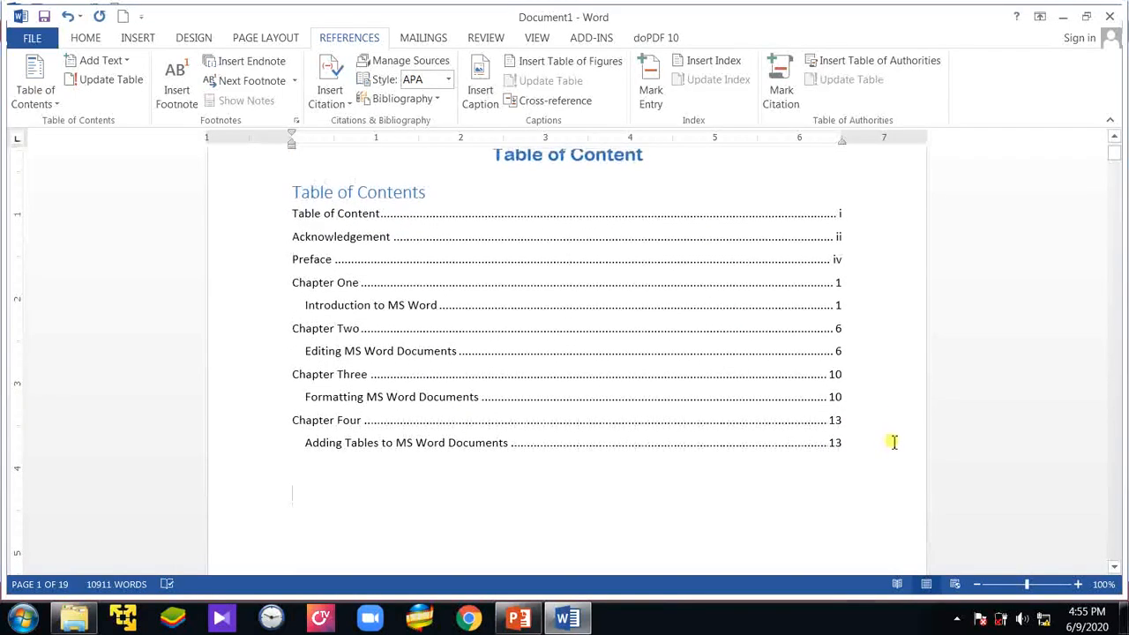
pyautogui.scroll(1, 894, 443)
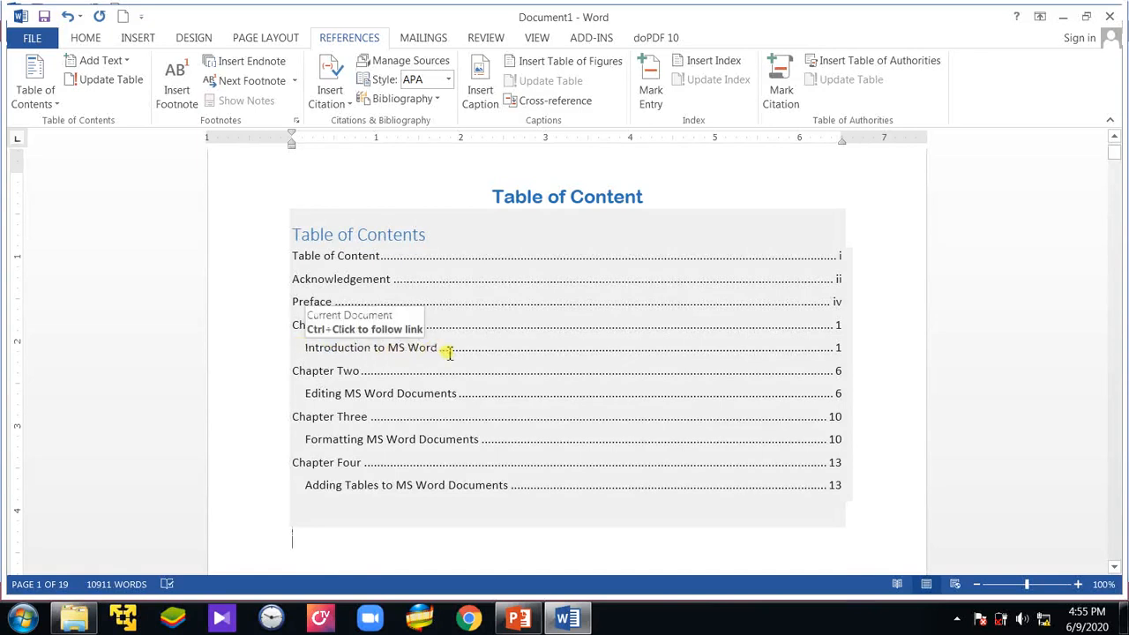
pyautogui.scroll(-10, 432, 496)
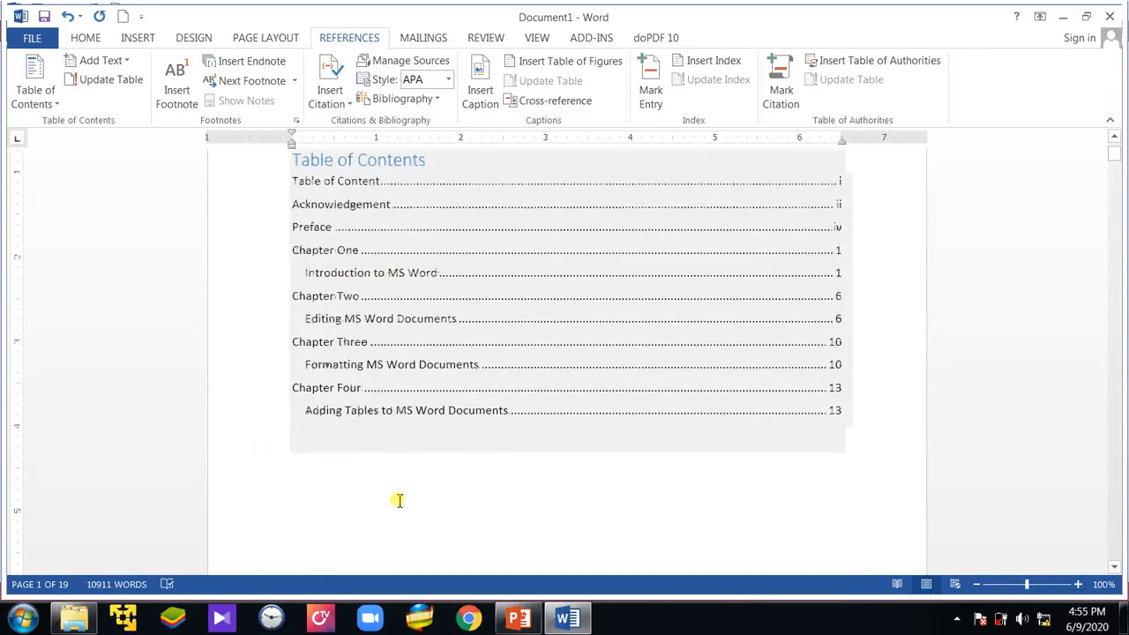
pyautogui.scroll(-7, 331, 484)
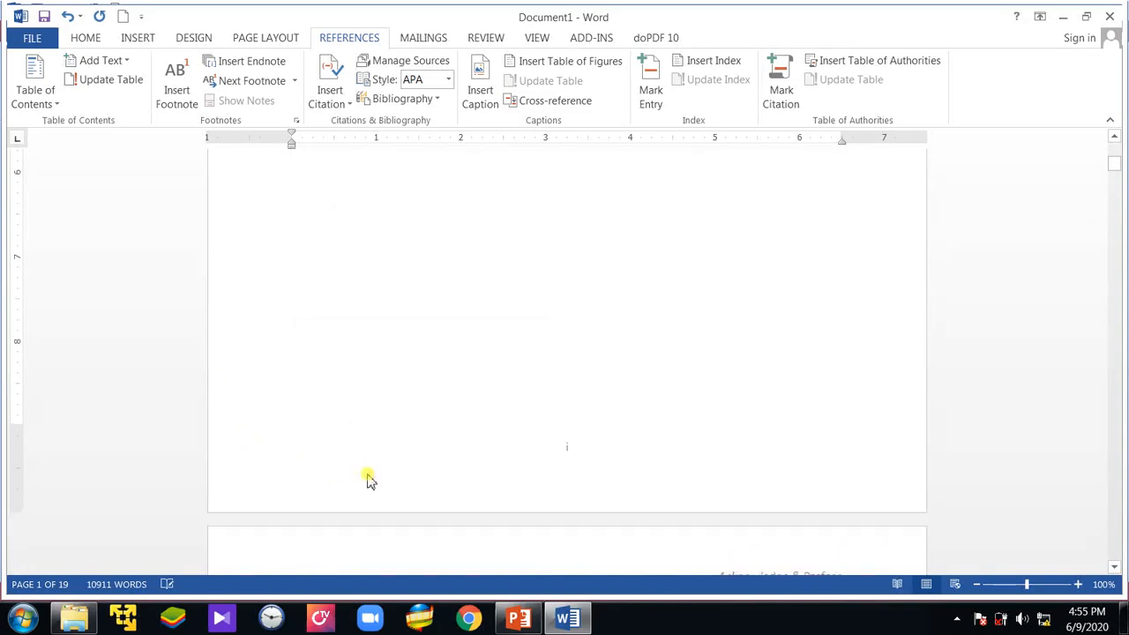
# - Review the inserted contents page from the "Table of Content" heading down to the start of the Acknowledgement page
pyautogui.scroll(18, 366, 460)
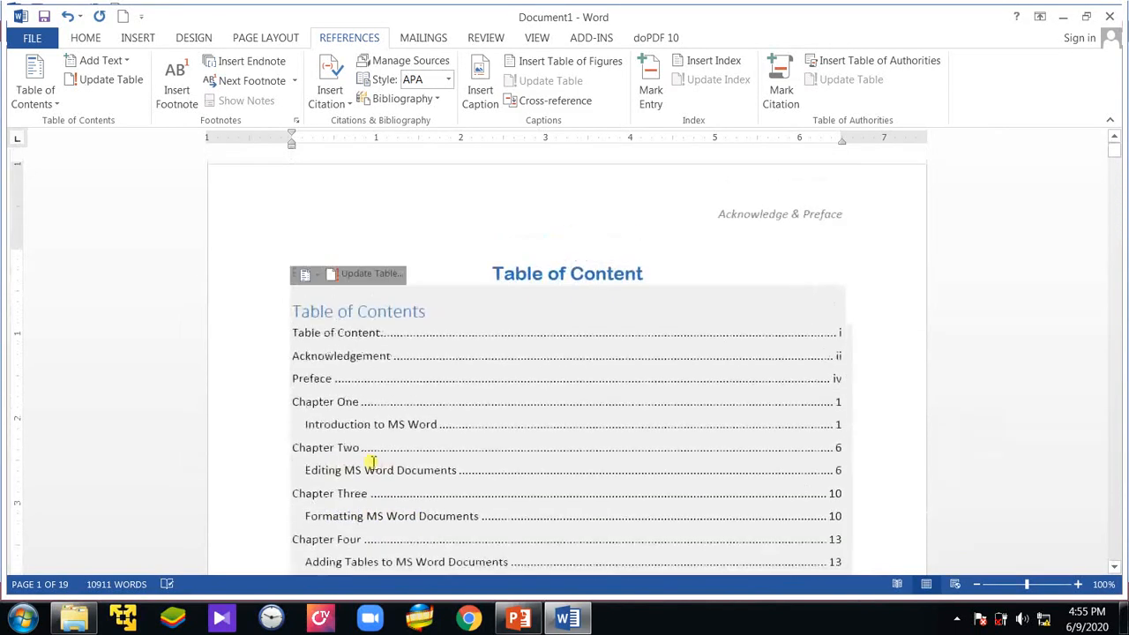
pyautogui.scroll(-2, 370, 464)
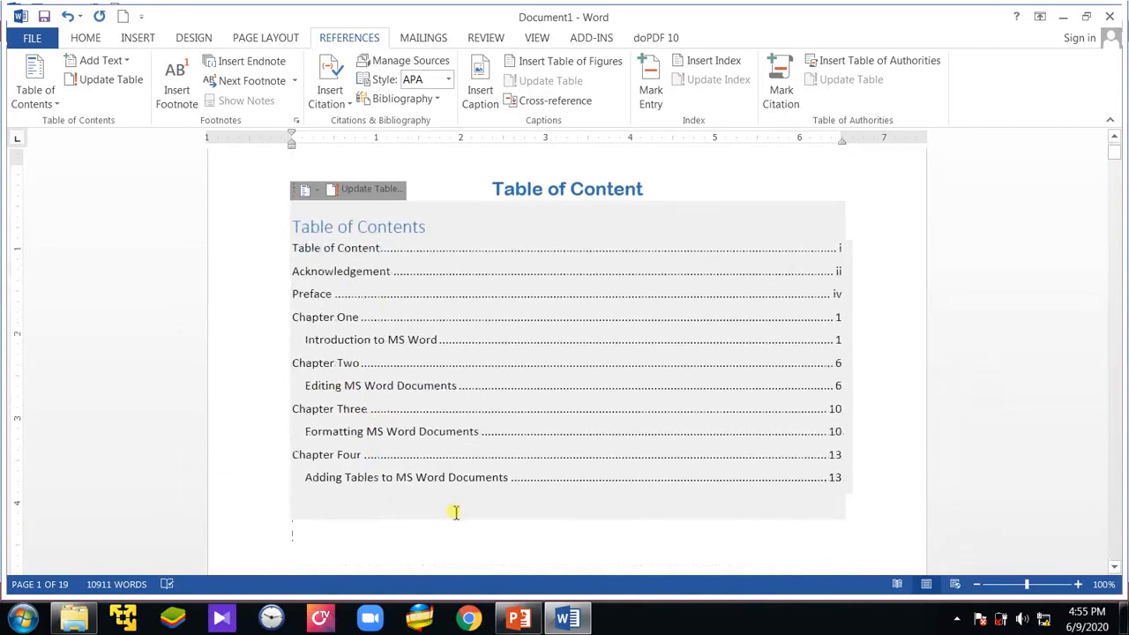
pyautogui.scroll(-2, 433, 494)
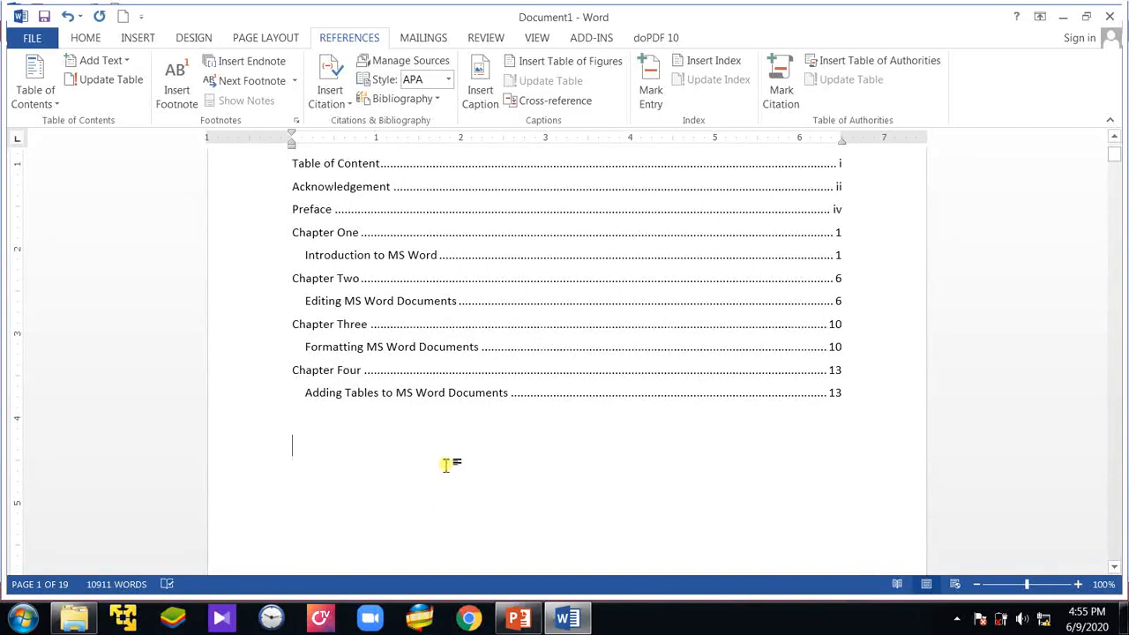
pyautogui.scroll(3, 445, 464)
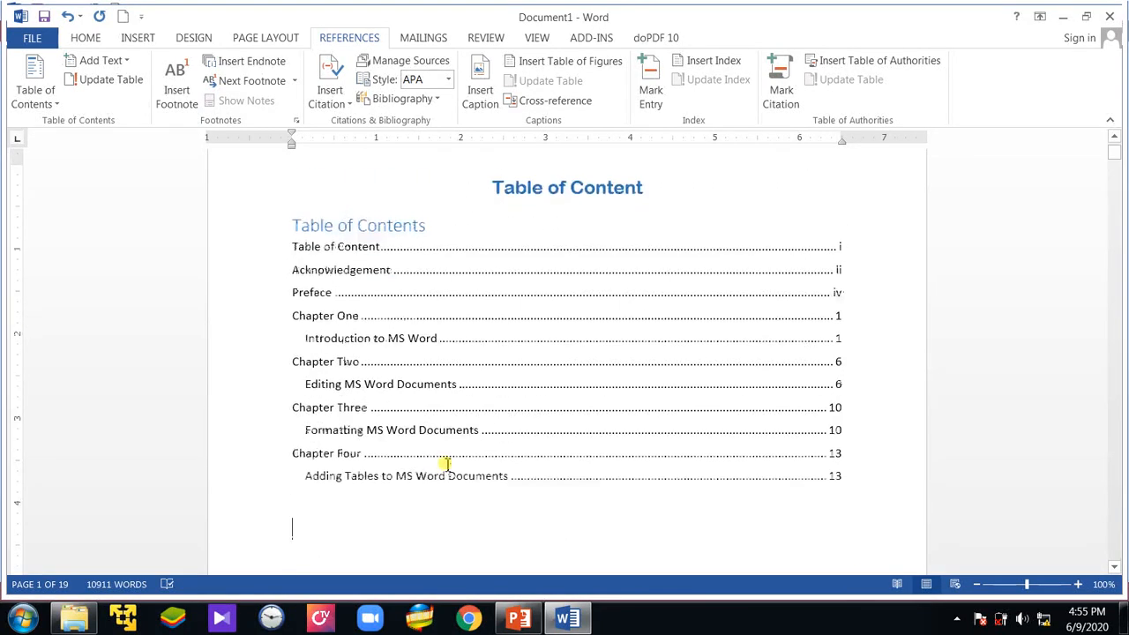
pyautogui.scroll(-1, 448, 476)
pyautogui.scroll(-1, 452, 481)
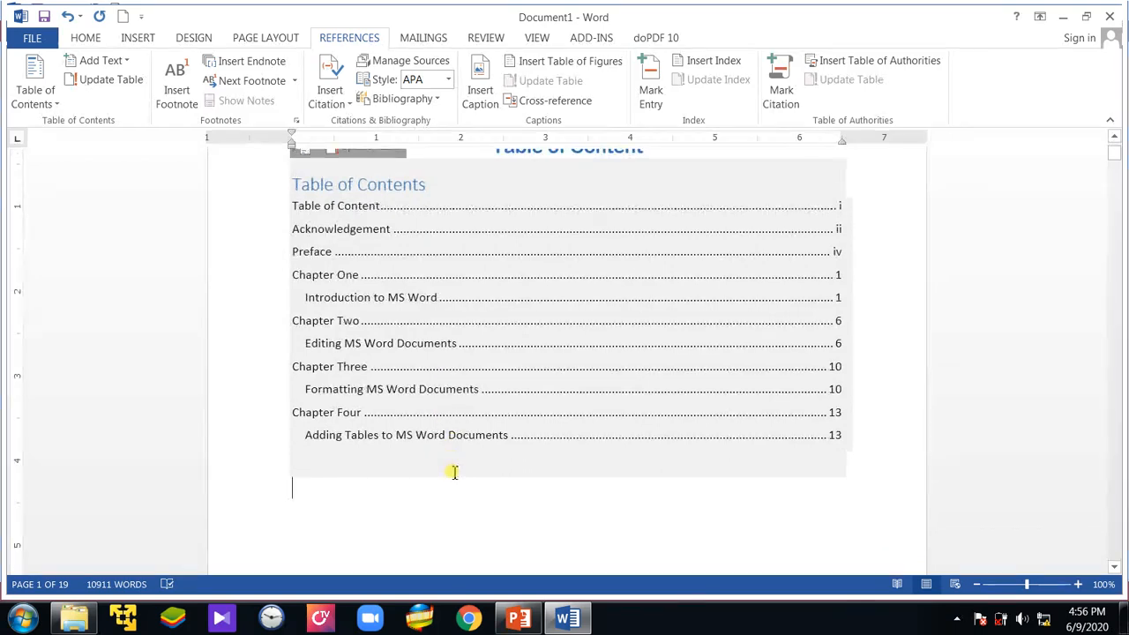
pyautogui.scroll(-10, 452, 472)
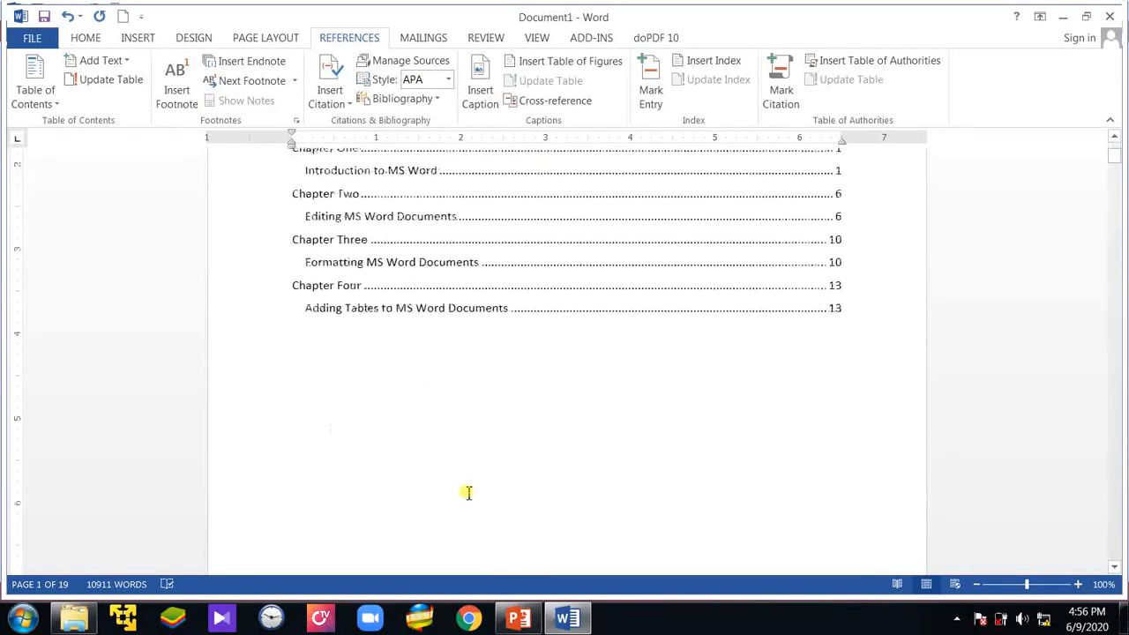
pyautogui.scroll(-5, 489, 476)
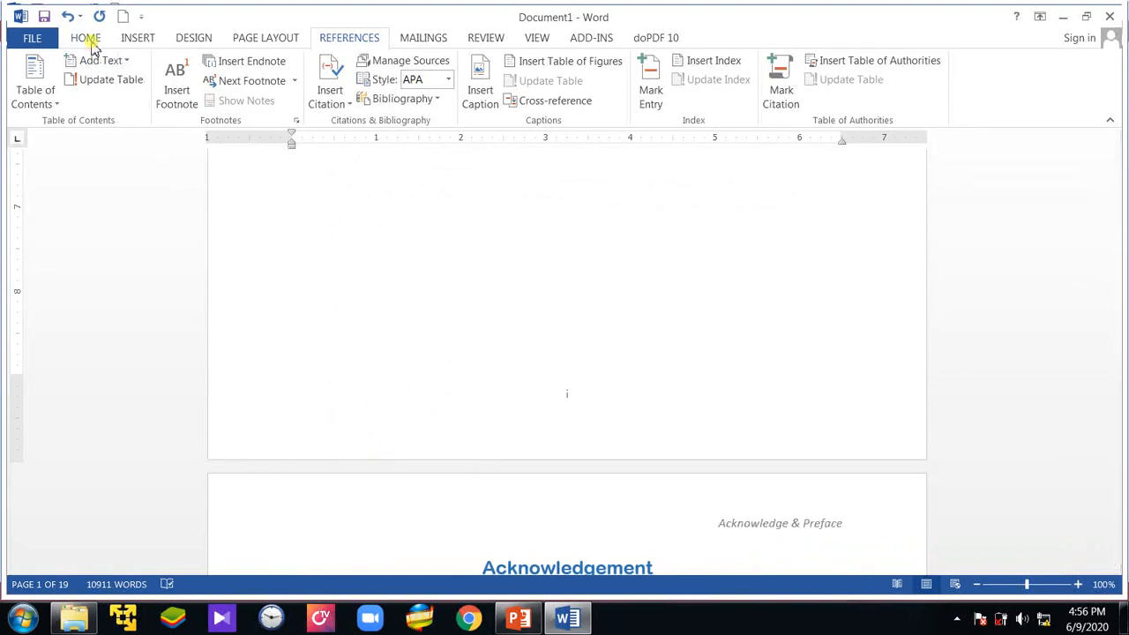
pyautogui.scroll(5, 590, 346)
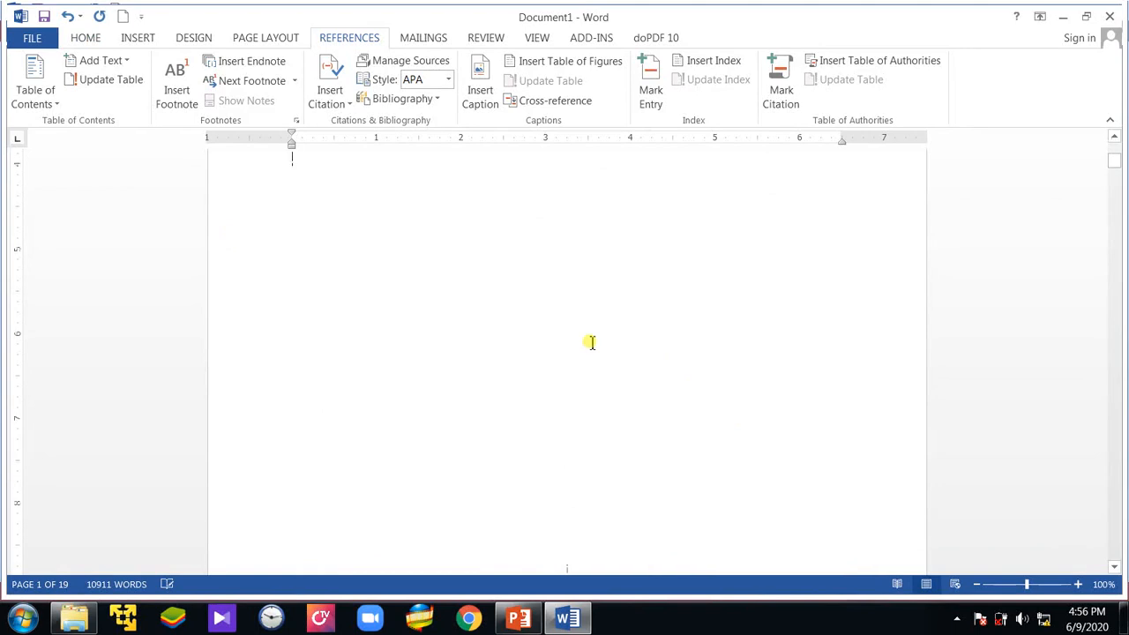
pyautogui.scroll(6, 592, 342)
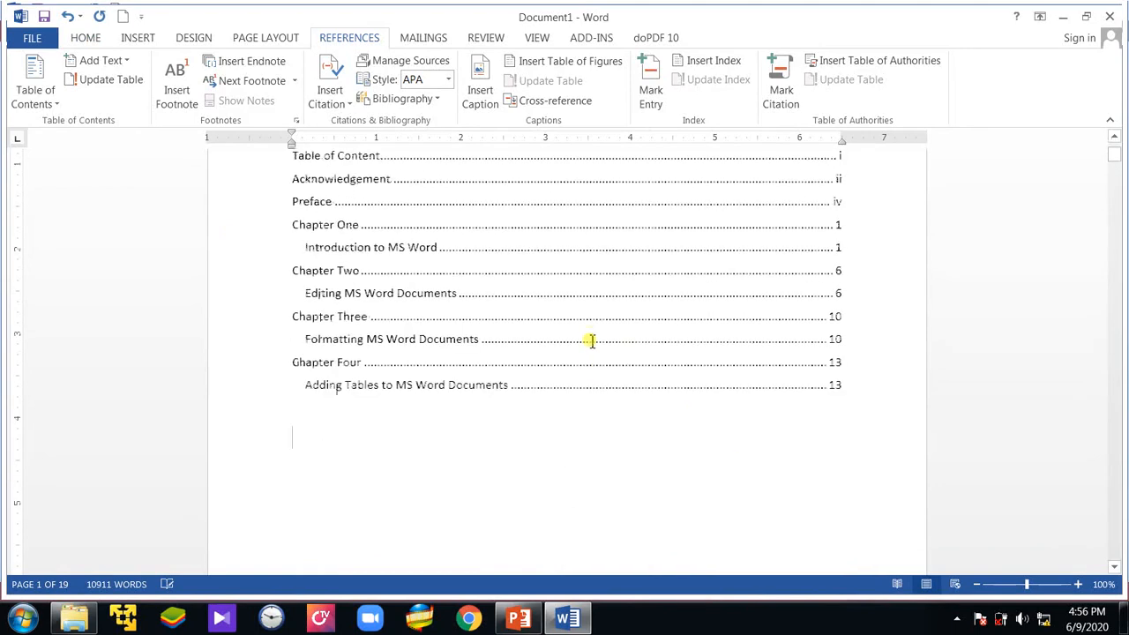
# - Check the available table of contents options and switch to PowerPoint to show the "Customizing the Table of Content" slide
pyautogui.click(57, 106)
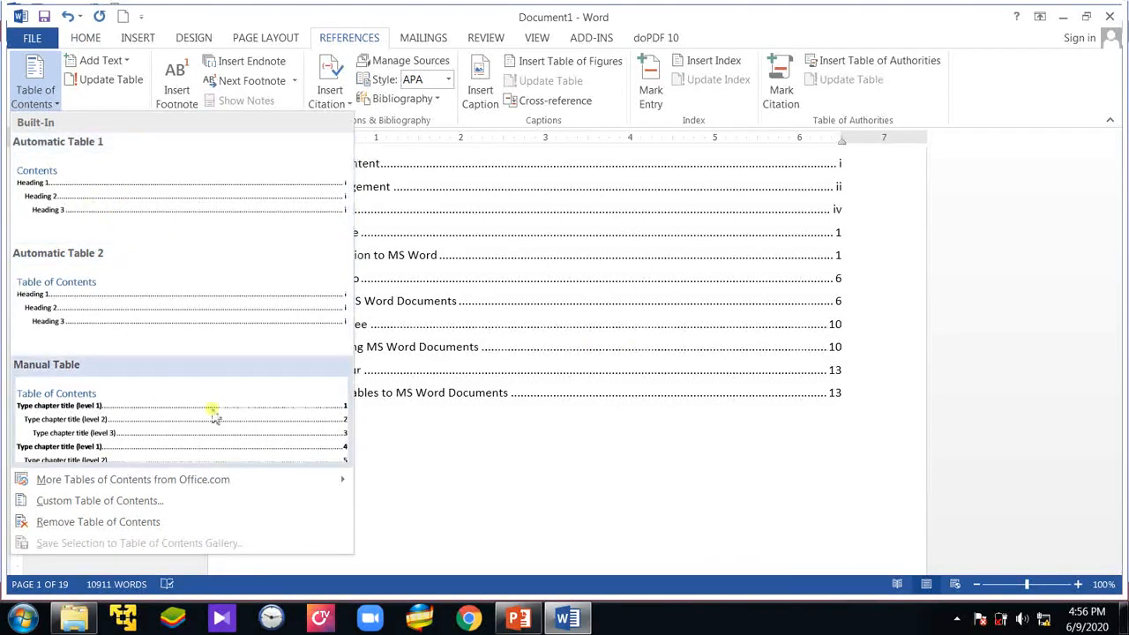
pyautogui.click(554, 477)
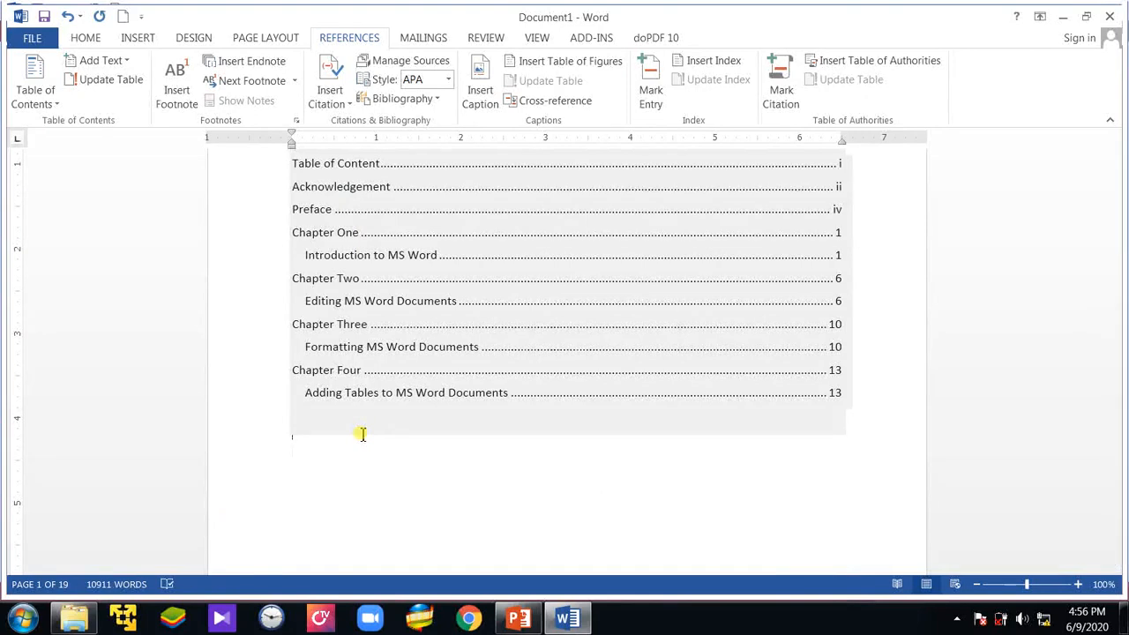
pyautogui.click(518, 617)
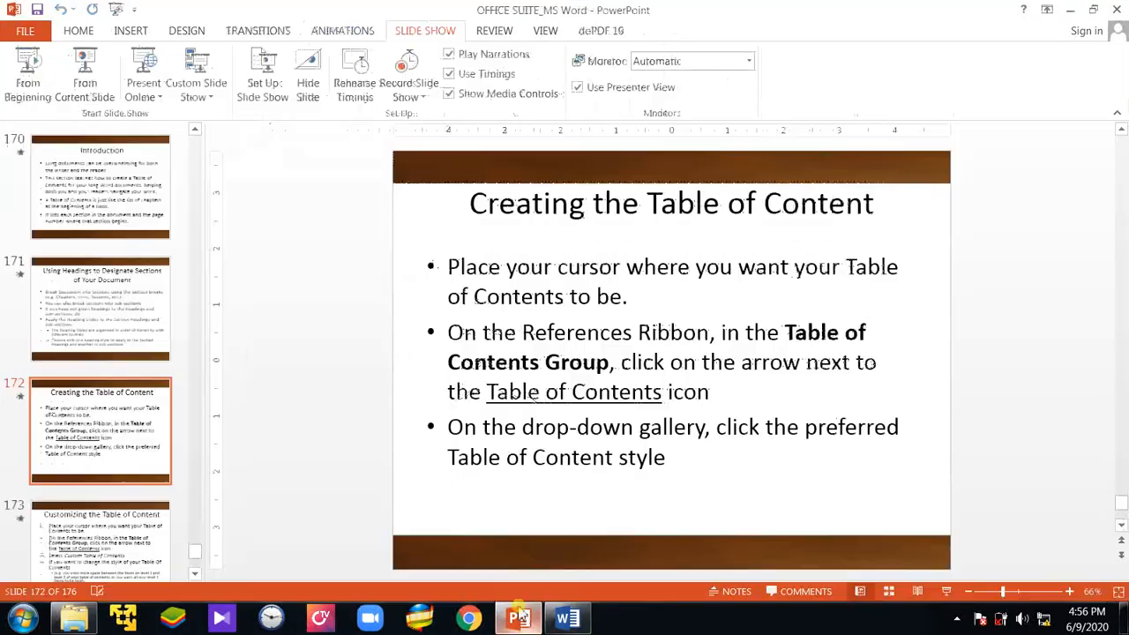
pyautogui.scroll(-1, 326, 402)
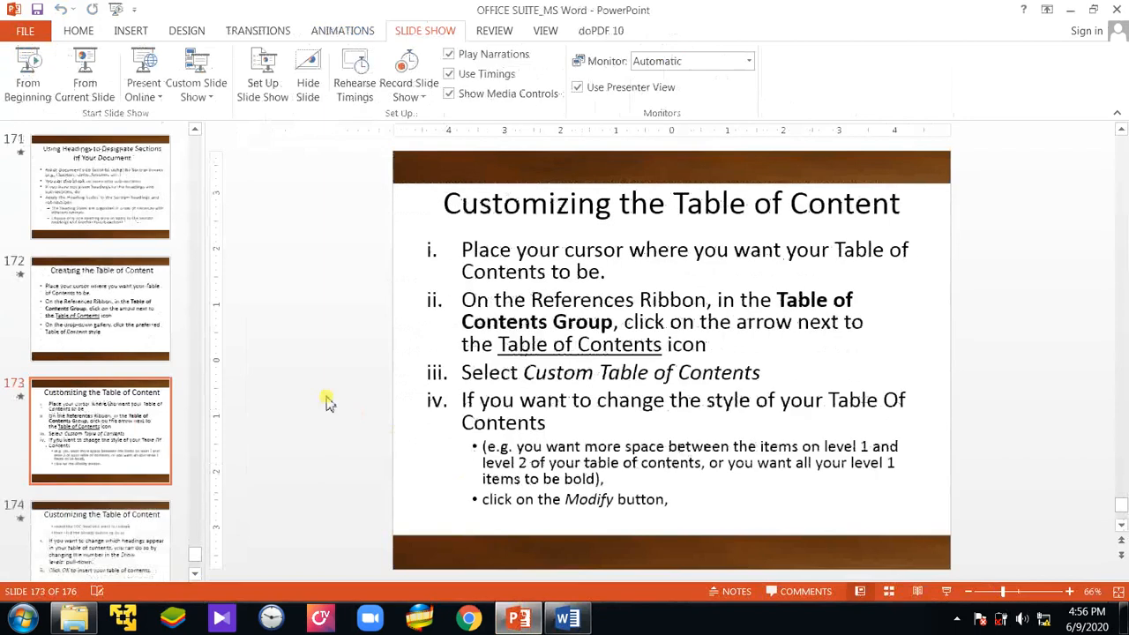
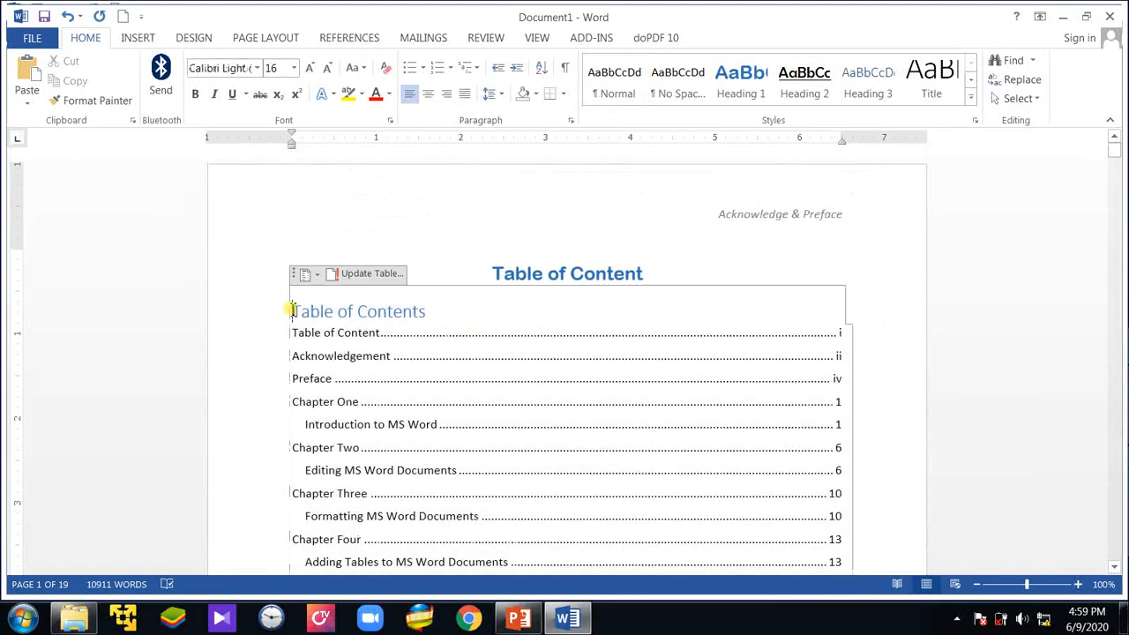
# - Inspect the contents table's own style choices and its update options without updating the table
pyautogui.click(307, 276)
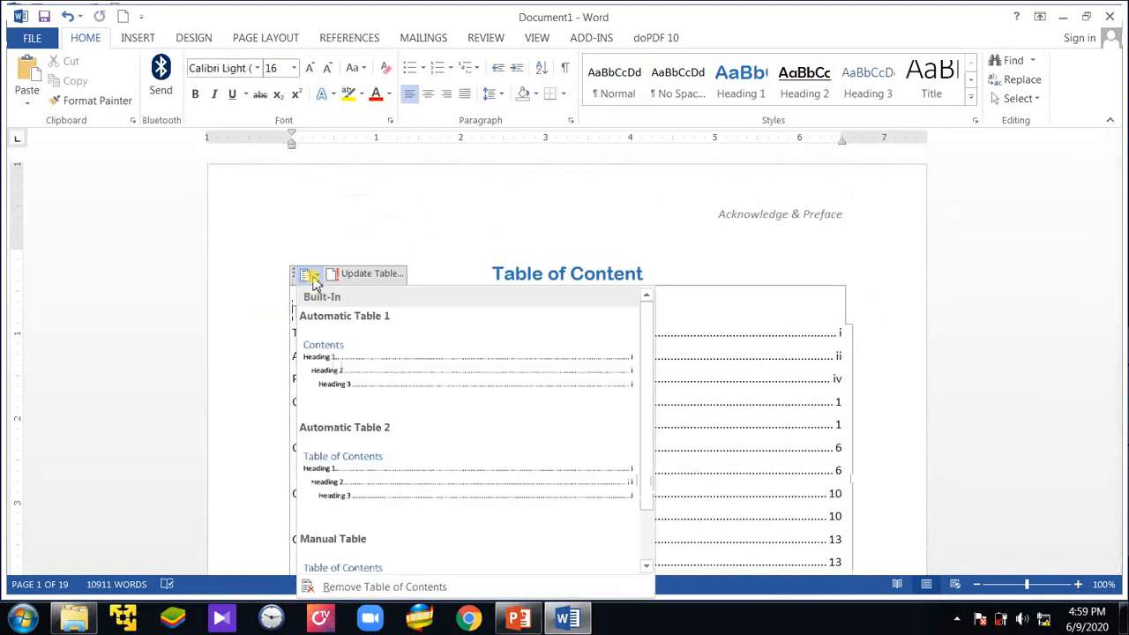
pyautogui.click(386, 274)
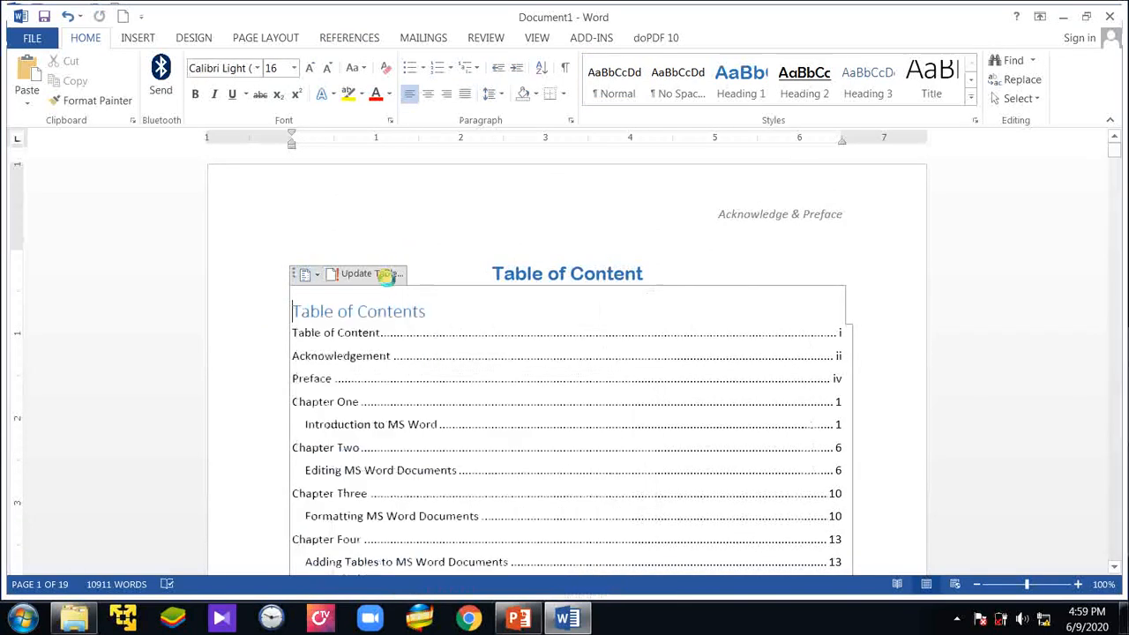
pyautogui.click(691, 232)
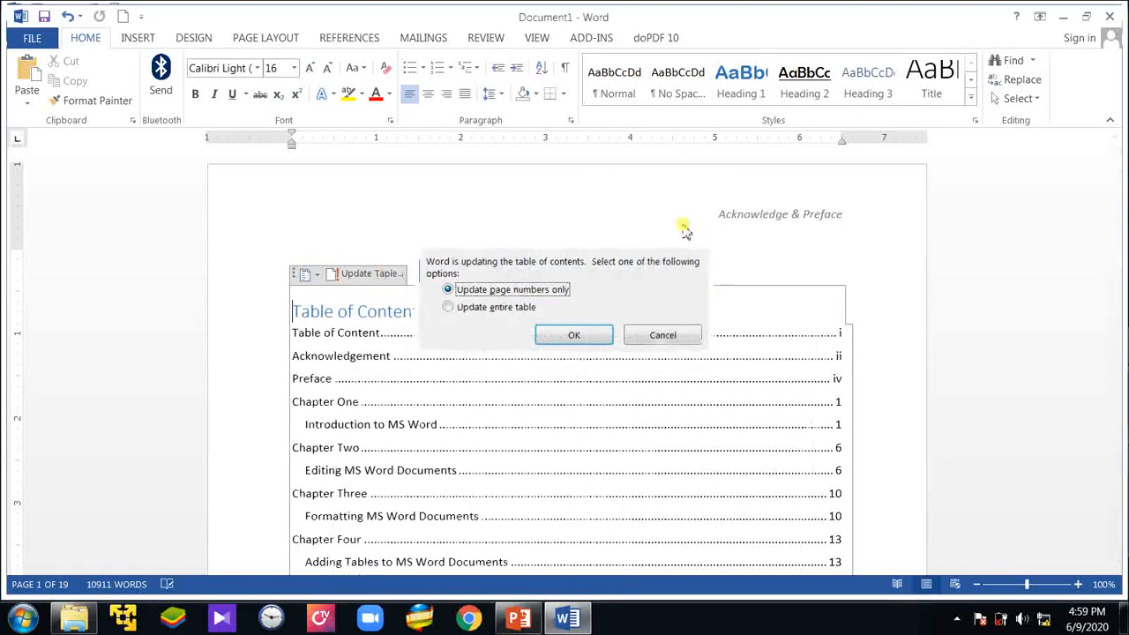
pyautogui.click(869, 274)
# - Delete the generated table of contents and insert a page break between the "Table of Content" heading and Acknowledgement
pyautogui.moveTo(690, 269); pyautogui.dragTo(827, 309)
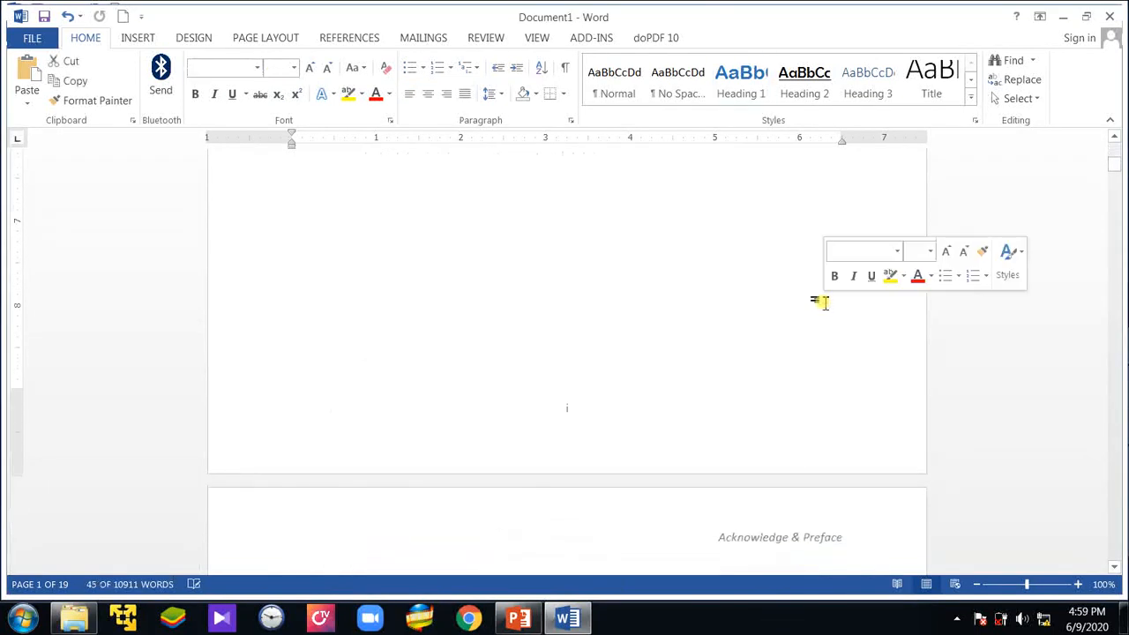
pyautogui.press('Delete')
pyautogui.press('Return')
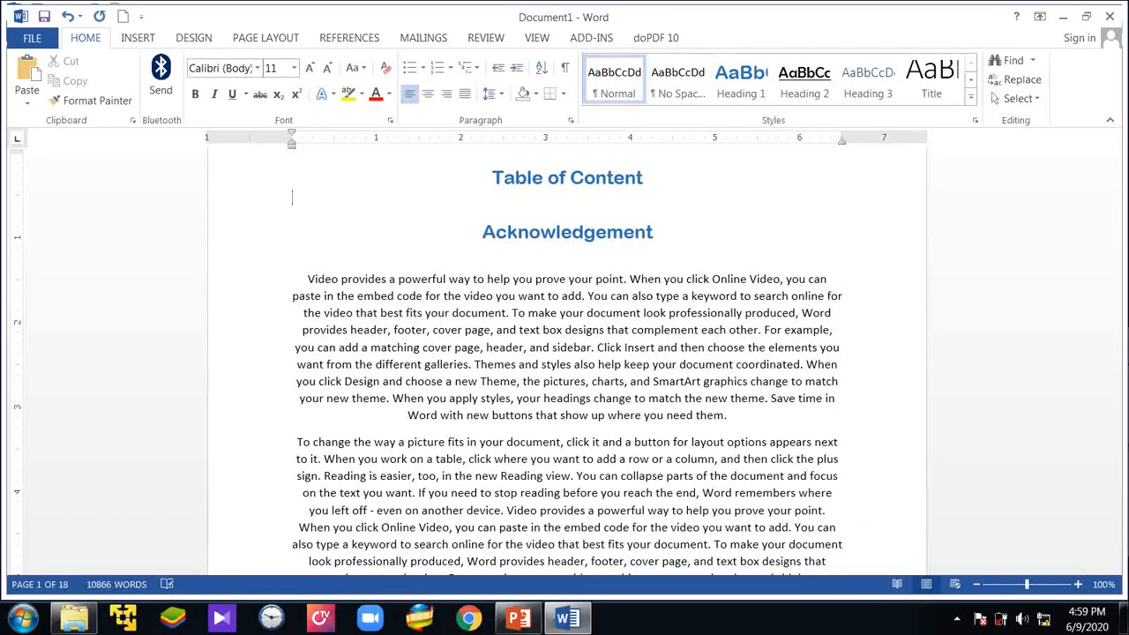
pyautogui.click(138, 37)
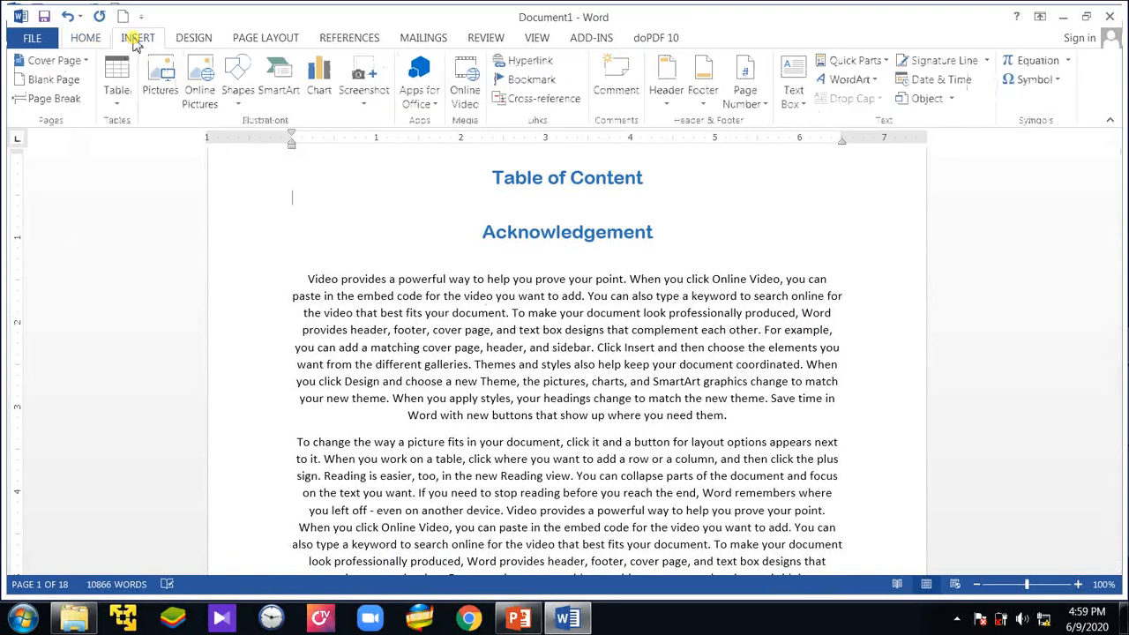
pyautogui.click(46, 100)
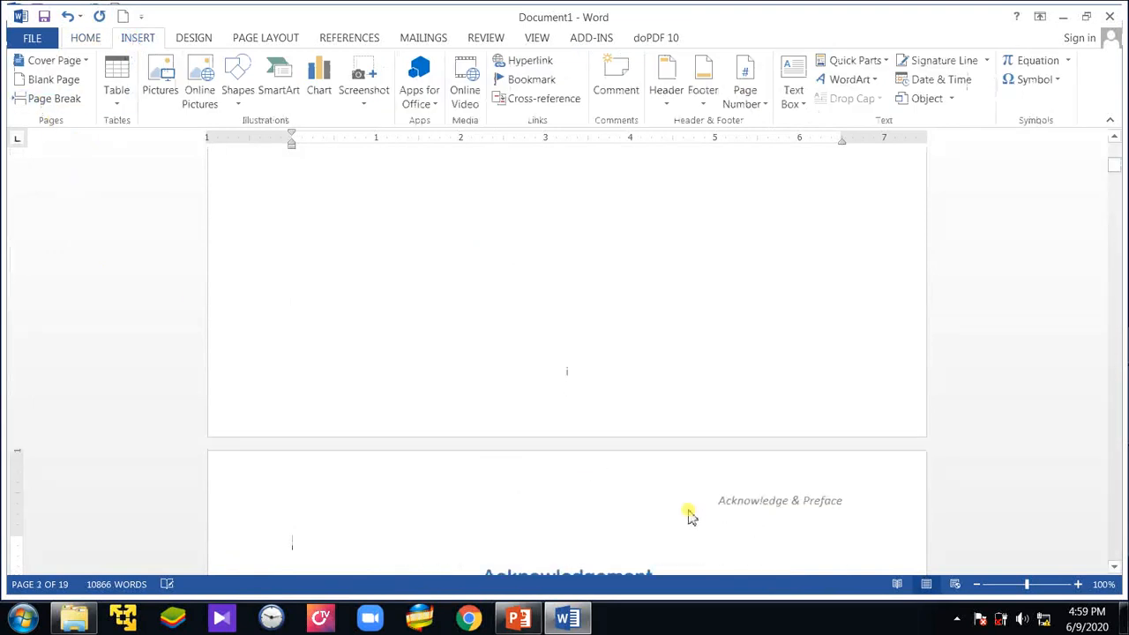
pyautogui.scroll(2, 693, 507)
pyautogui.scroll(-5, 687, 504)
pyautogui.scroll(2, 429, 373)
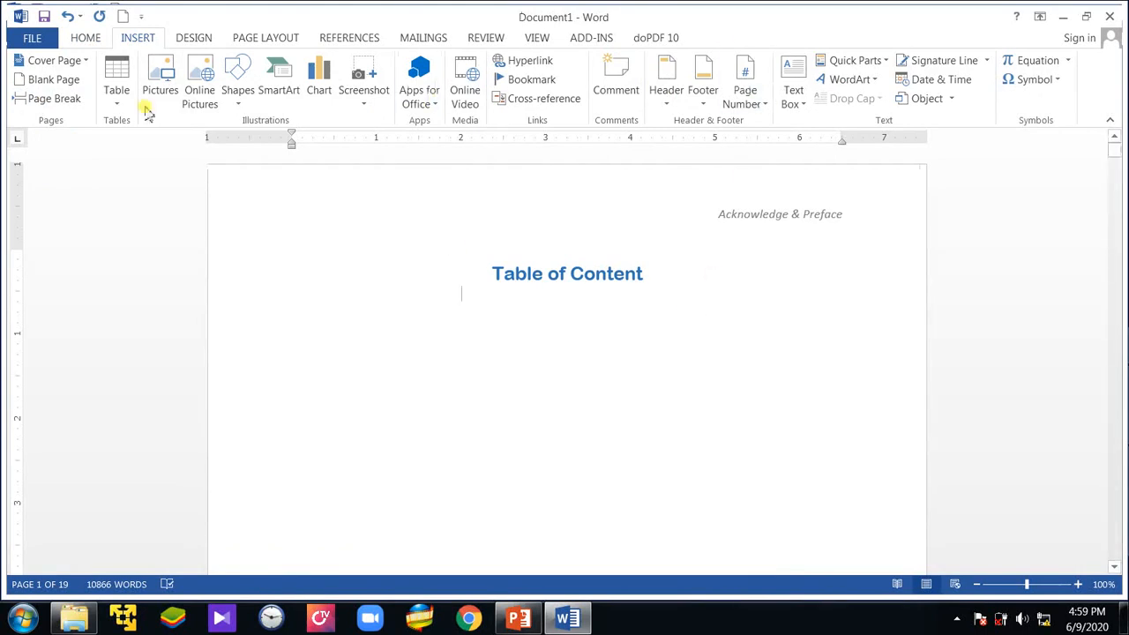
# - Start a new style named "IT 1" from the empty line below the heading and open its full formatting settings
pyautogui.click(86, 38)
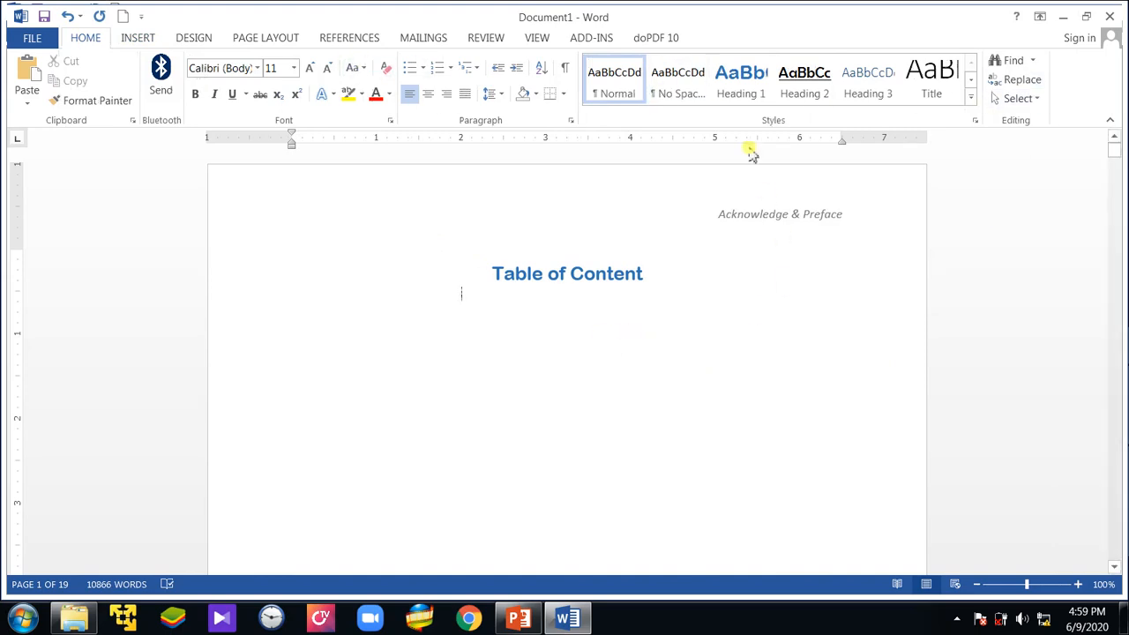
pyautogui.click(969, 99)
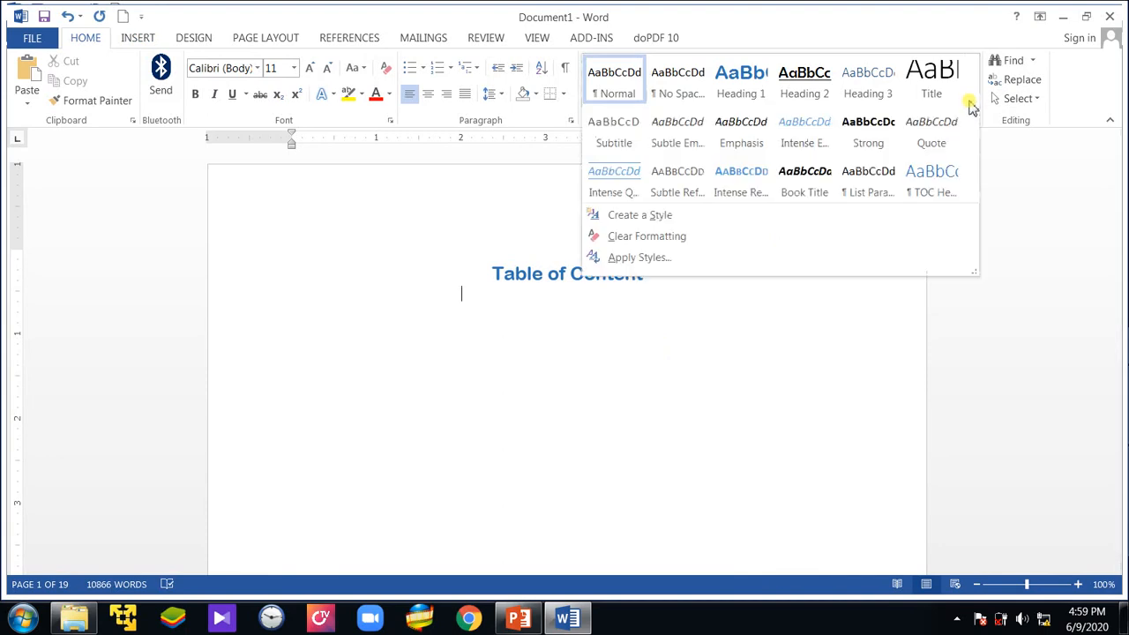
pyautogui.click(649, 215)
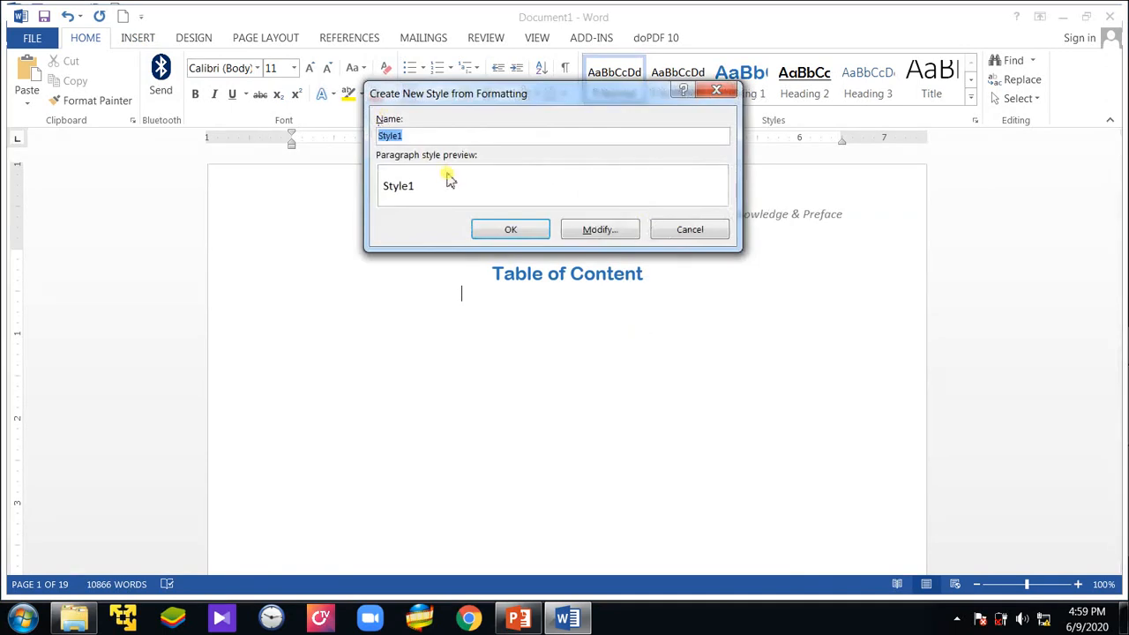
pyautogui.write('t')
pyautogui.click(613, 231)
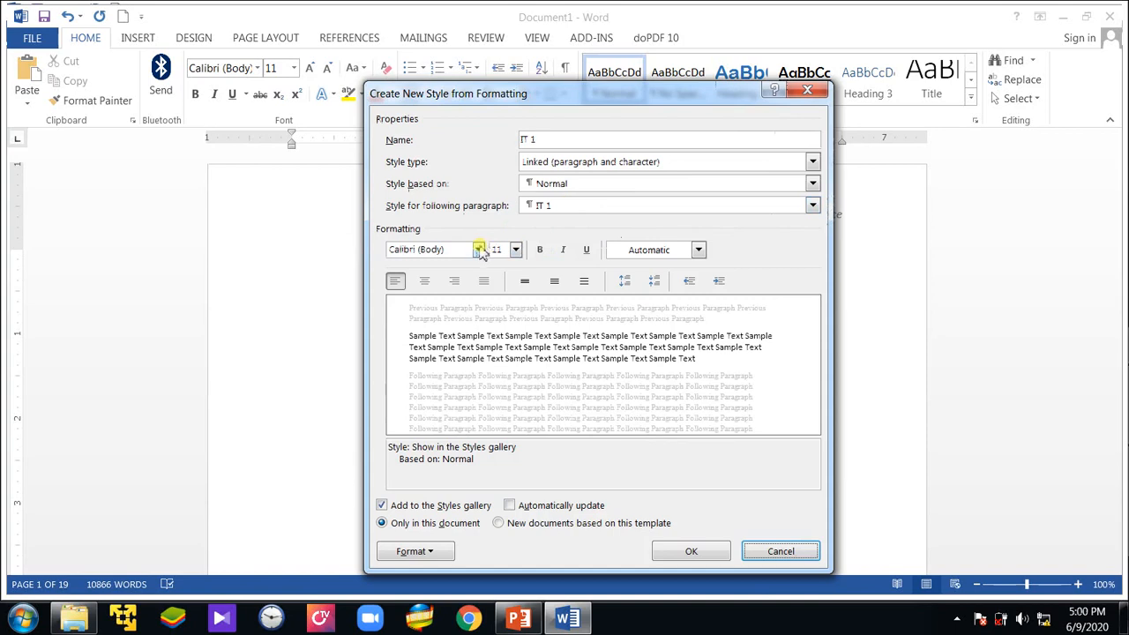
# - Format the IT 1 style as Berlin Sans FB, 14 pt, centered with 1.5 line spacing, and create it
pyautogui.click(479, 249)
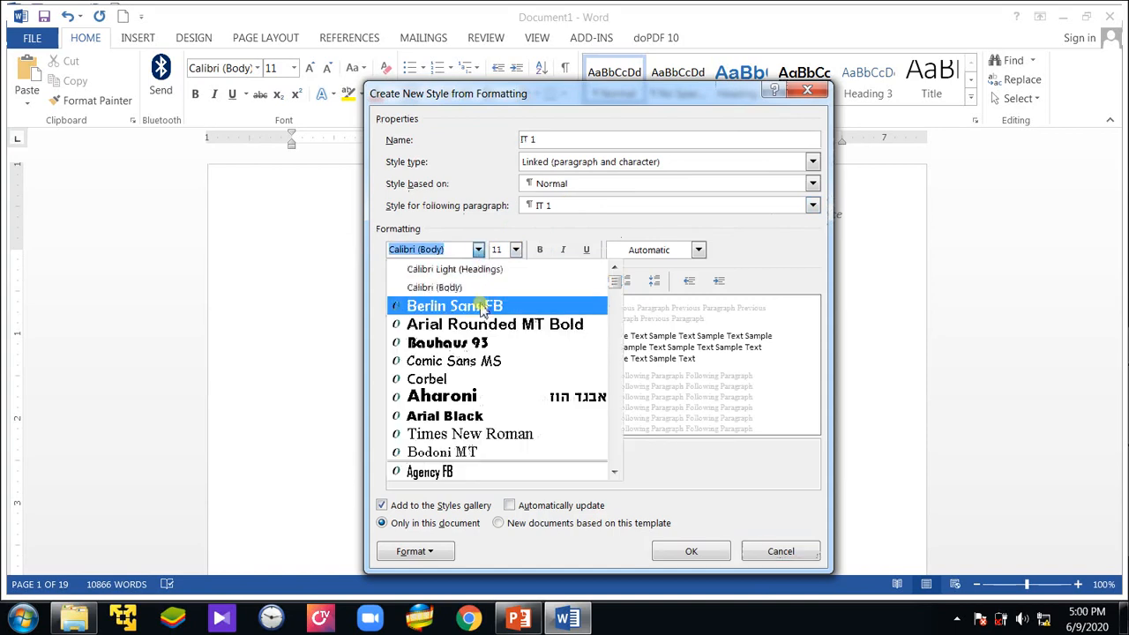
pyautogui.click(482, 305)
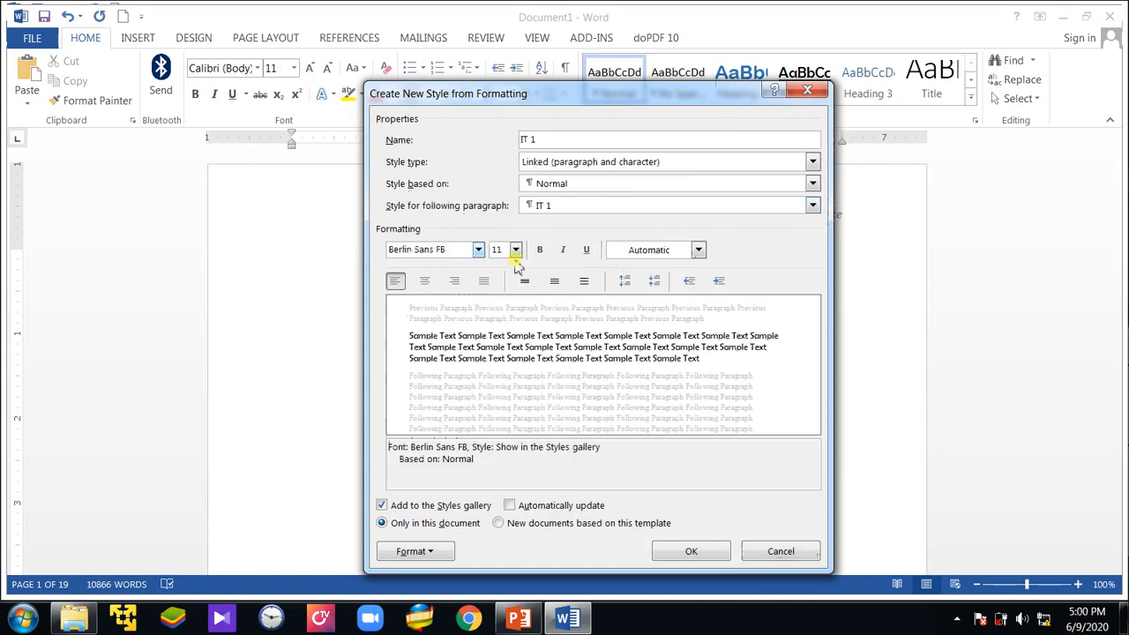
pyautogui.click(516, 251)
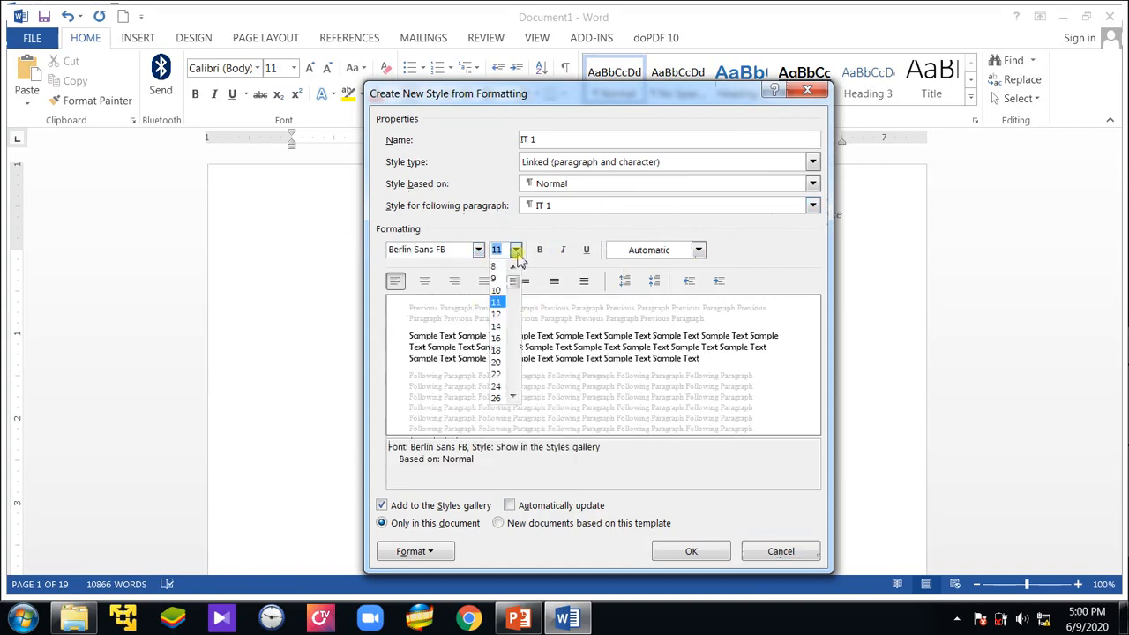
pyautogui.click(496, 326)
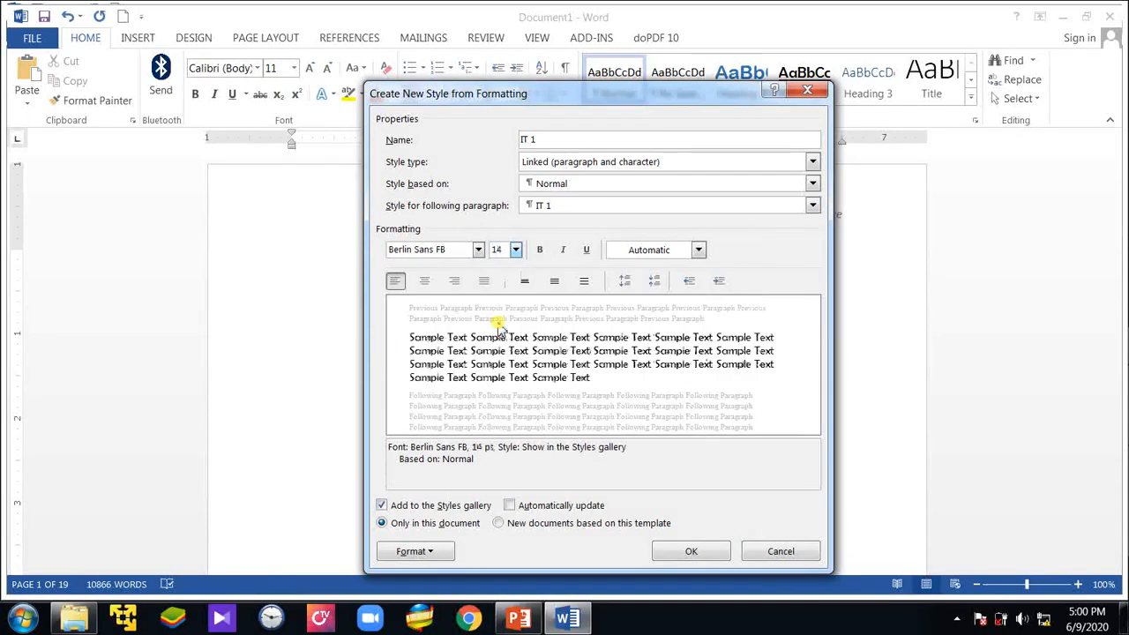
pyautogui.click(697, 251)
pyautogui.click(698, 251)
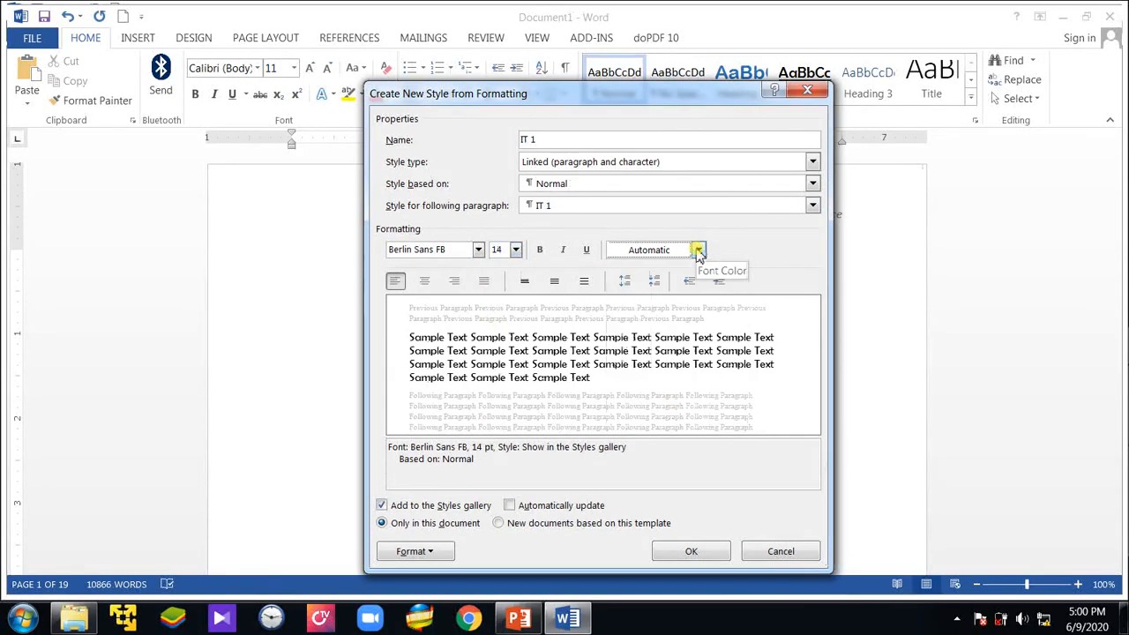
pyautogui.click(426, 281)
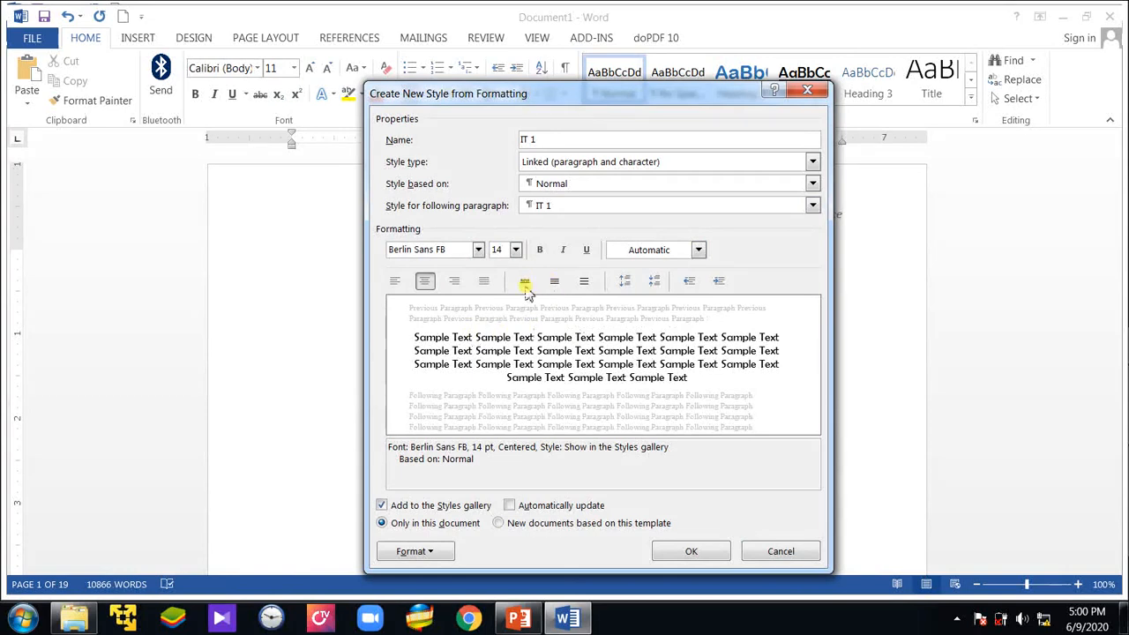
pyautogui.click(554, 282)
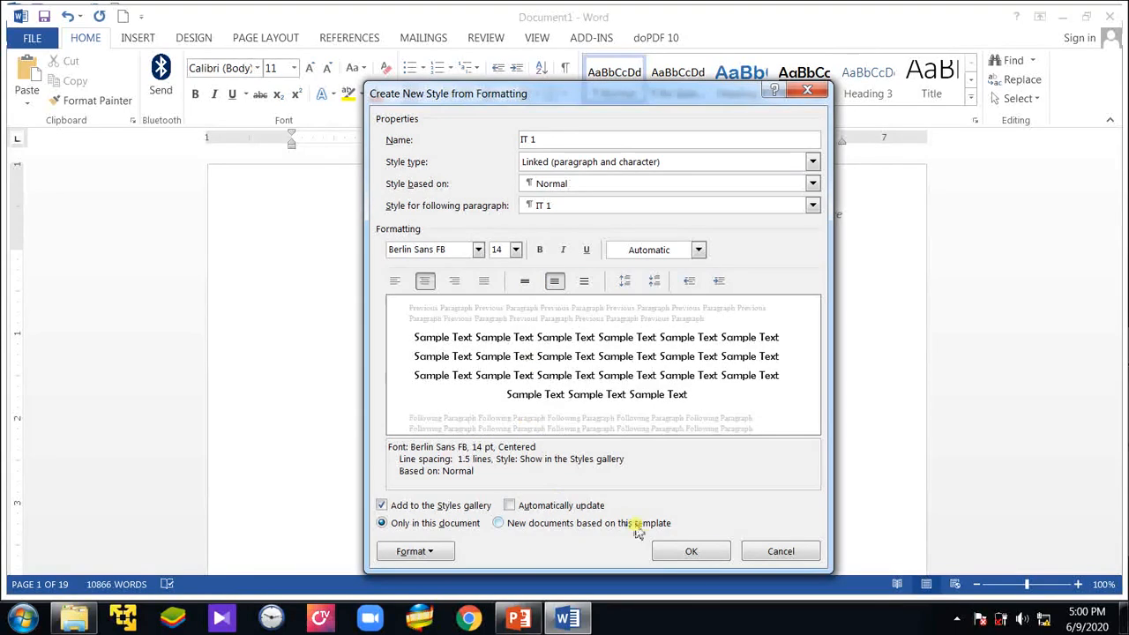
pyautogui.click(691, 551)
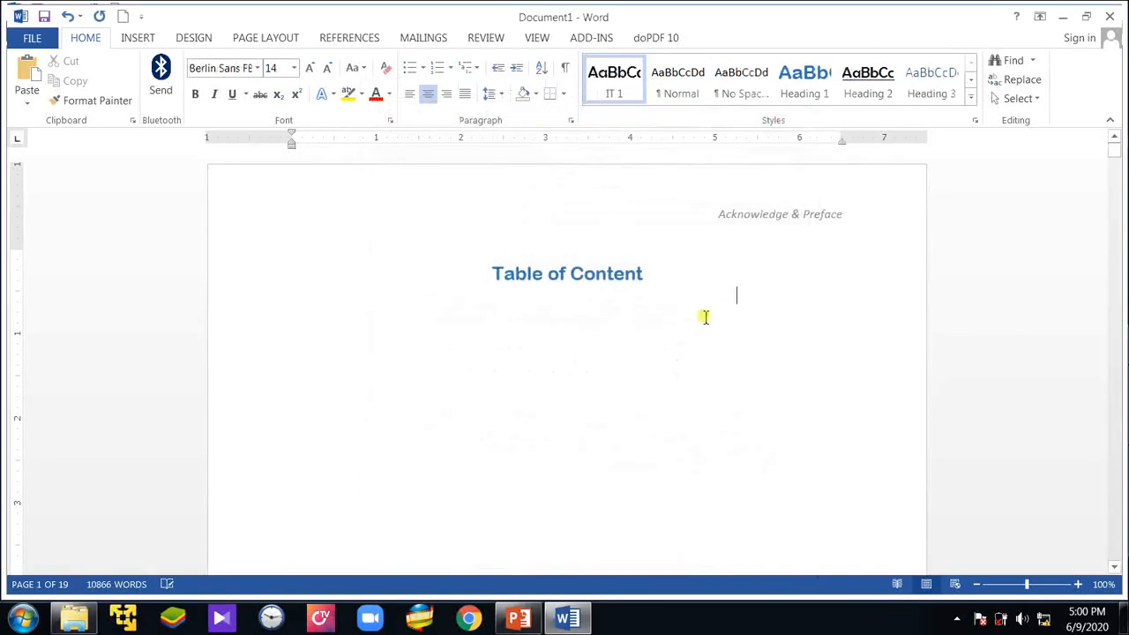
# - Create a second new style named "IT 2" from the formatting of the empty line below the heading
pyautogui.rightClick(686, 81)
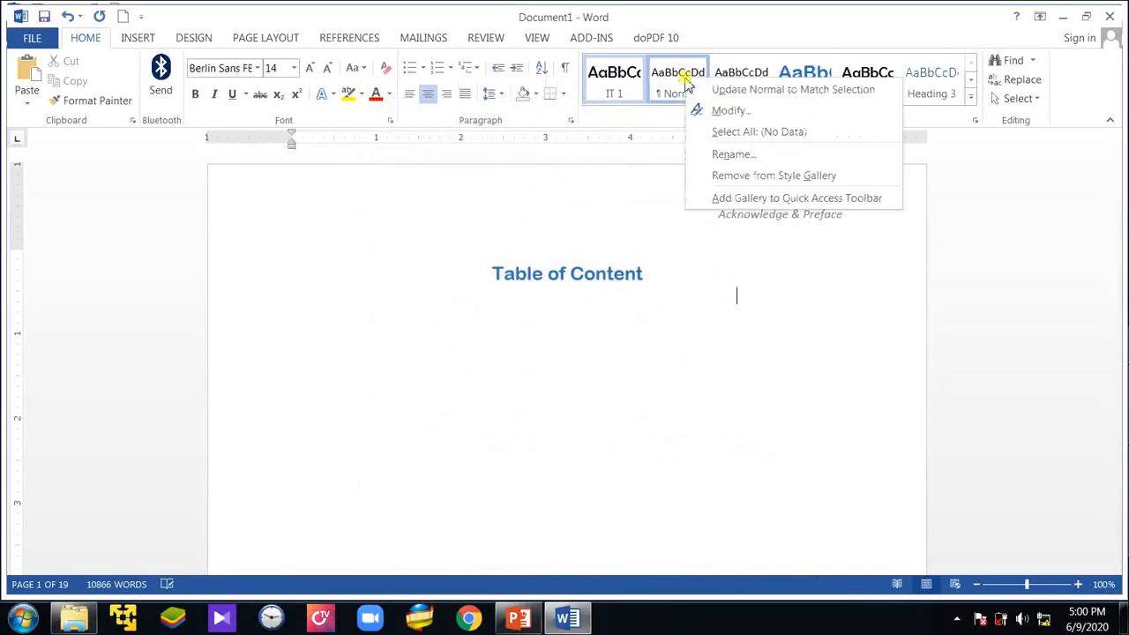
pyautogui.click(970, 102)
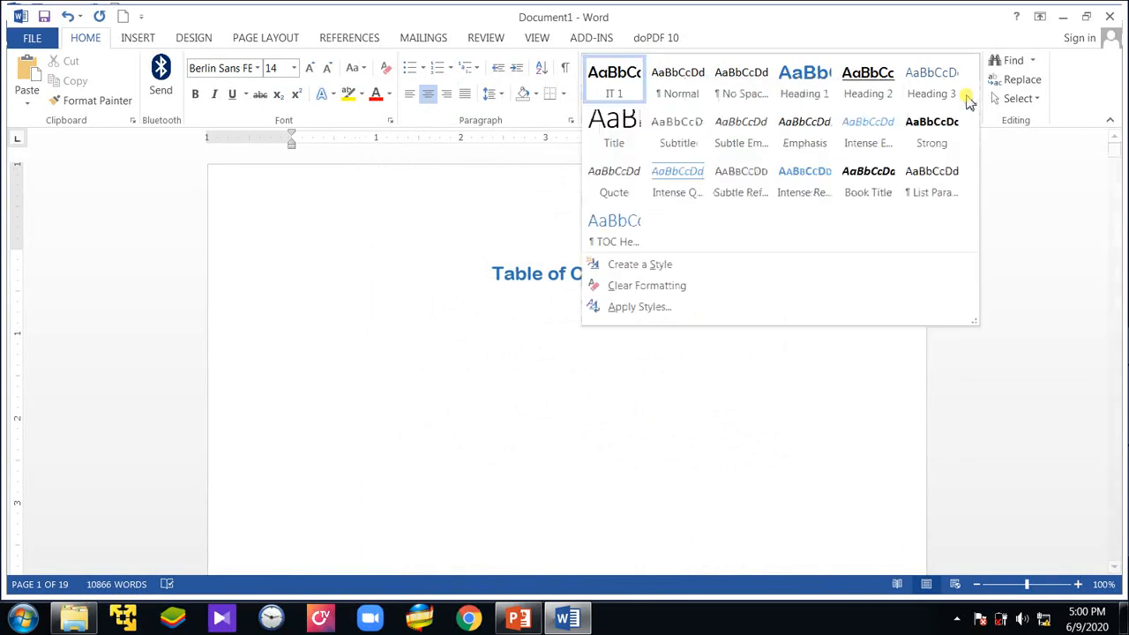
pyautogui.click(663, 264)
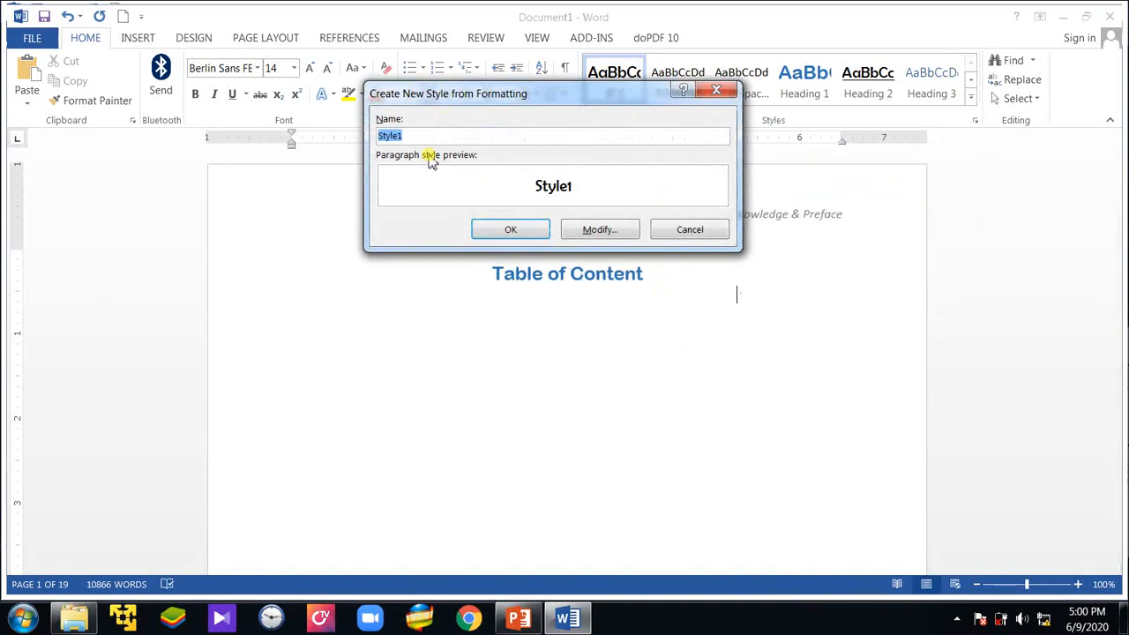
pyautogui.write('T')
pyautogui.press('BackSpace')
pyautogui.press('BackSpace')
pyautogui.press('capslock')
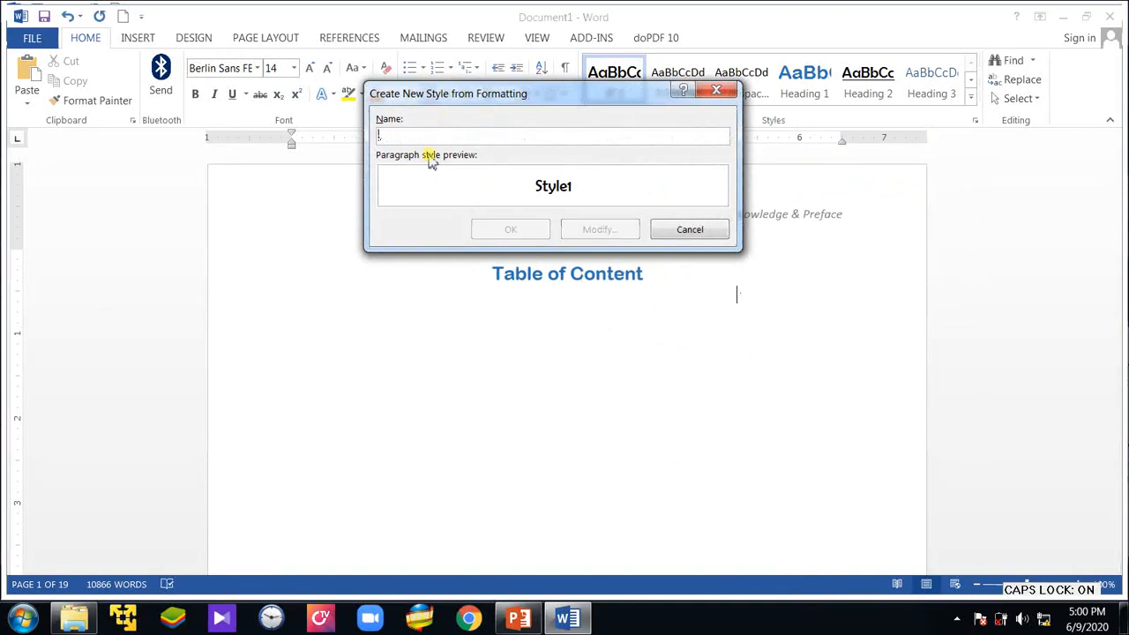
pyautogui.write('IT')
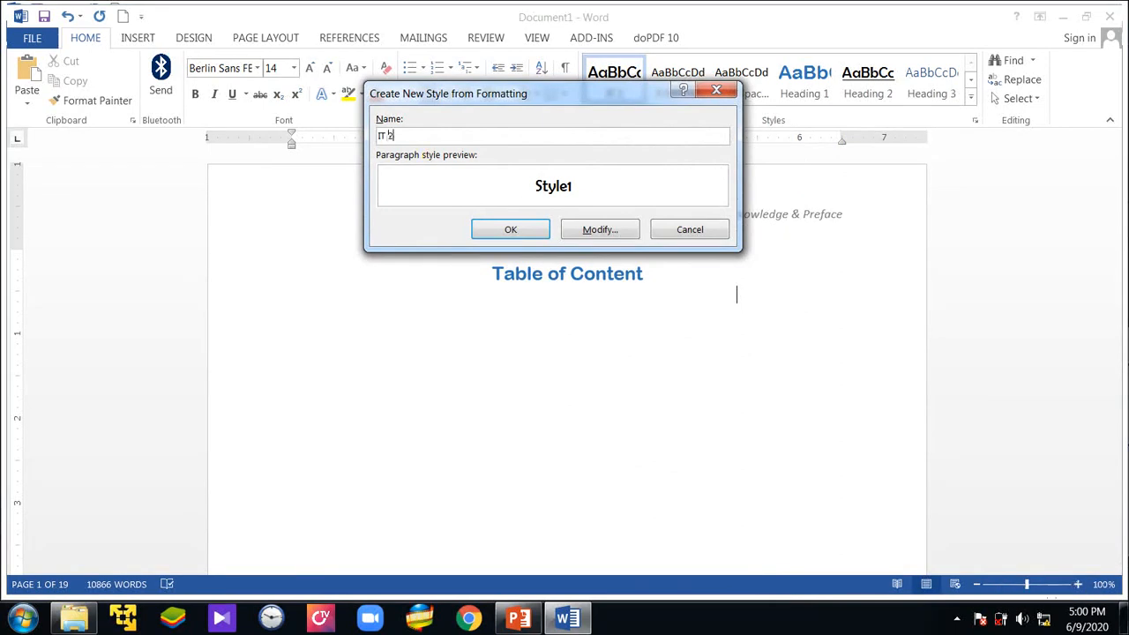
pyautogui.write(' 2')
pyautogui.press('Return')
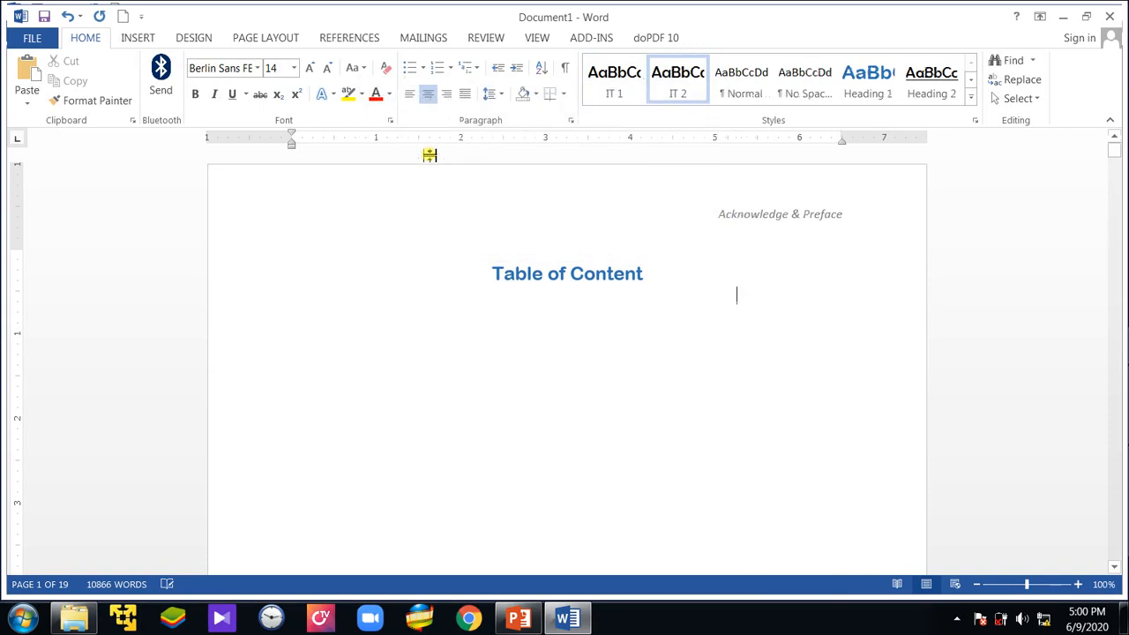
# - Modify the IT 2 style to use the Baskerville Old Face font
pyautogui.rightClick(679, 74)
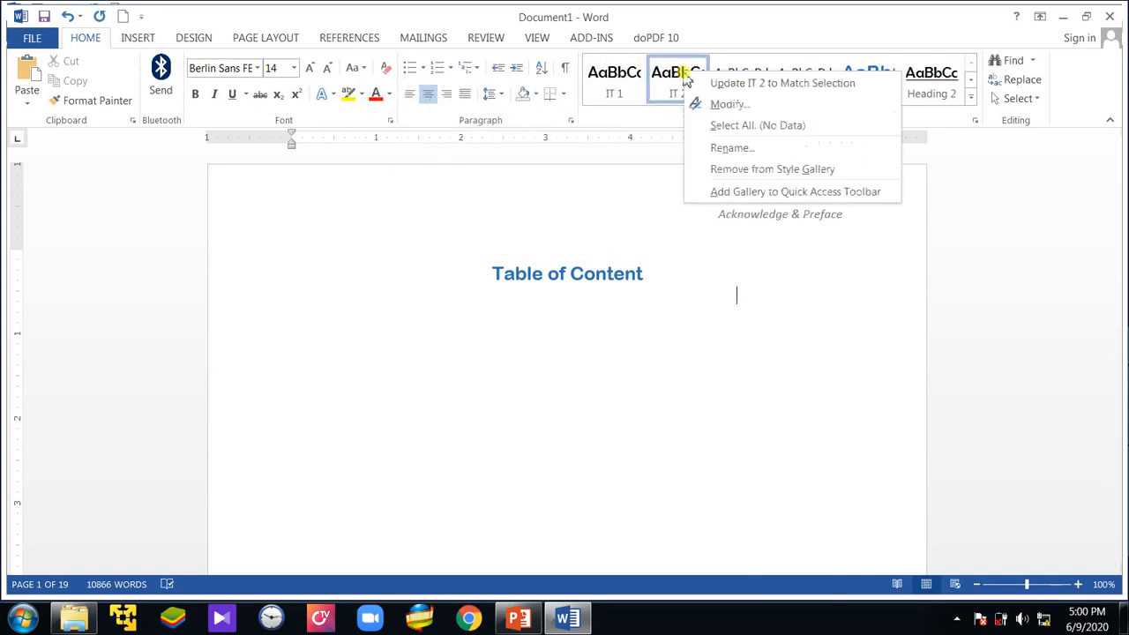
pyautogui.click(749, 105)
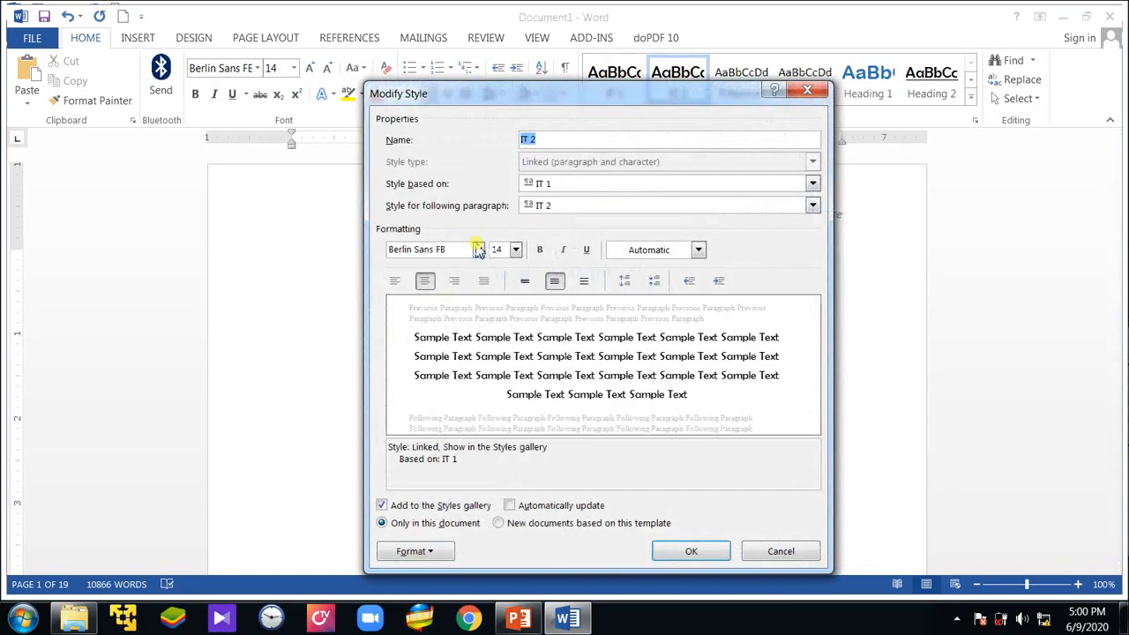
pyautogui.click(477, 250)
pyautogui.scroll(-1, 467, 272)
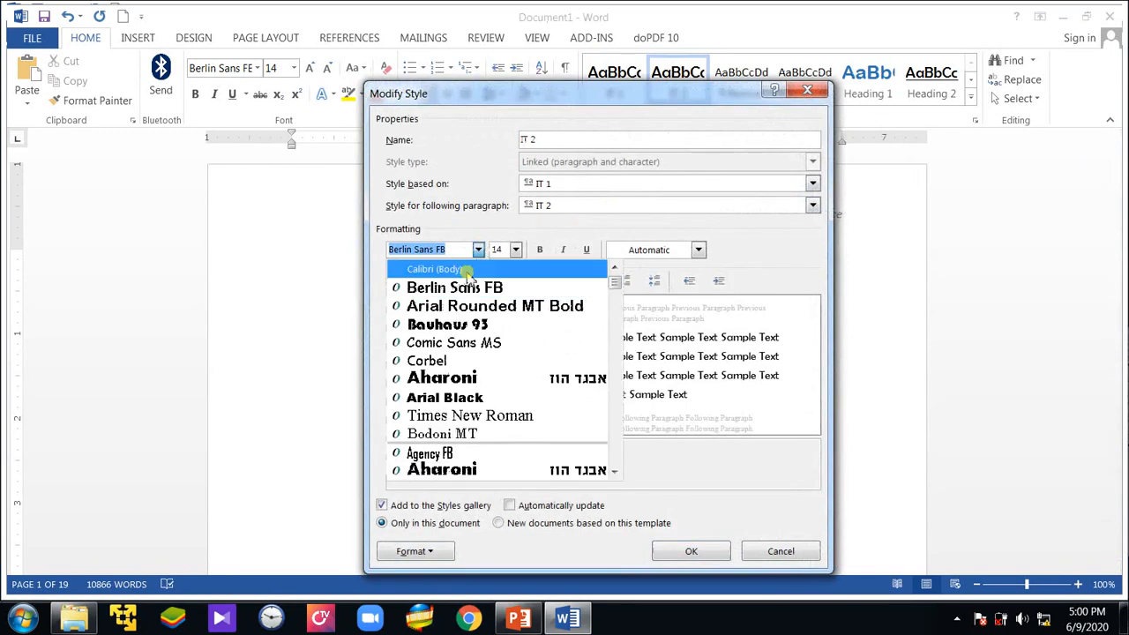
pyautogui.scroll(-1, 449, 386)
pyautogui.scroll(-7, 453, 386)
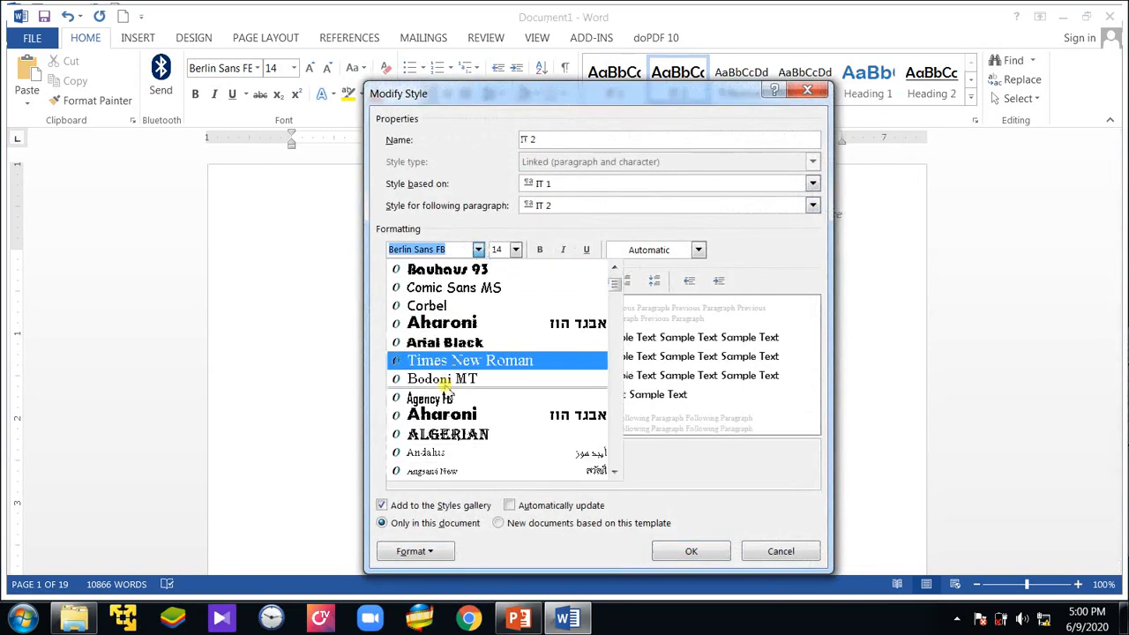
pyautogui.scroll(-7, 437, 441)
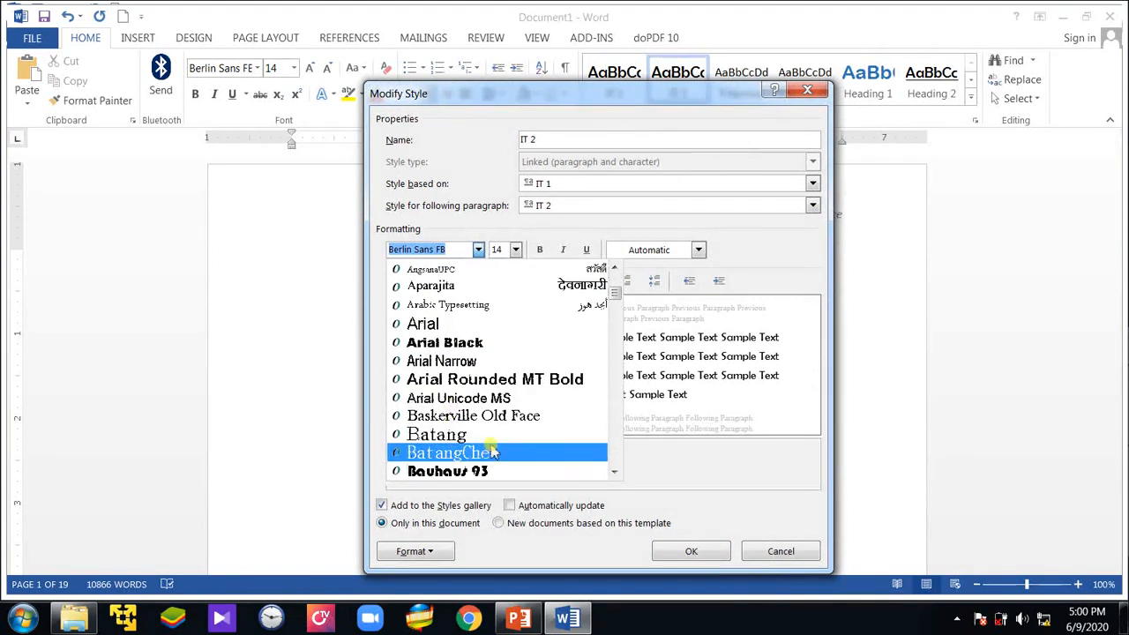
pyautogui.click(510, 415)
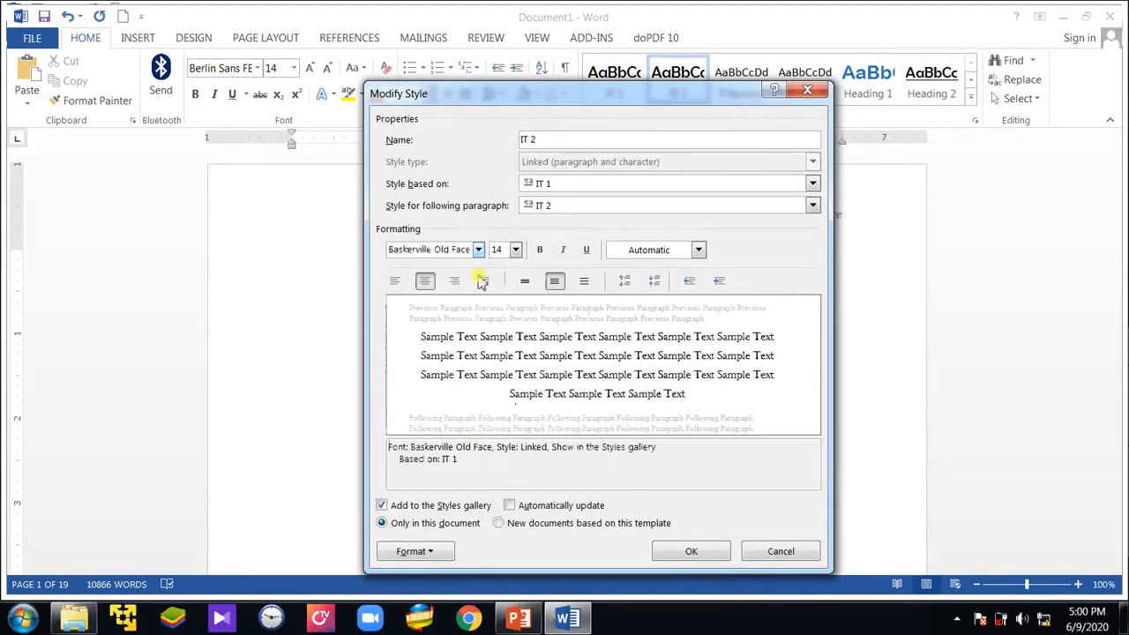
# - Set the IT 2 style to 12 pt with single line spacing and save the style changes
pyautogui.click(517, 251)
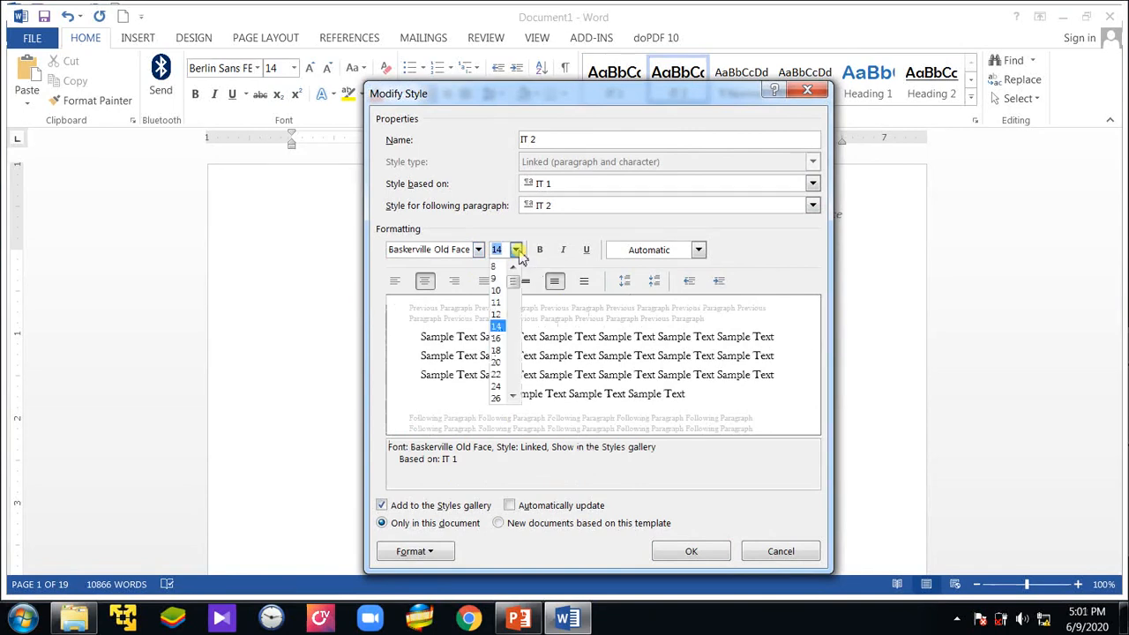
pyautogui.click(493, 319)
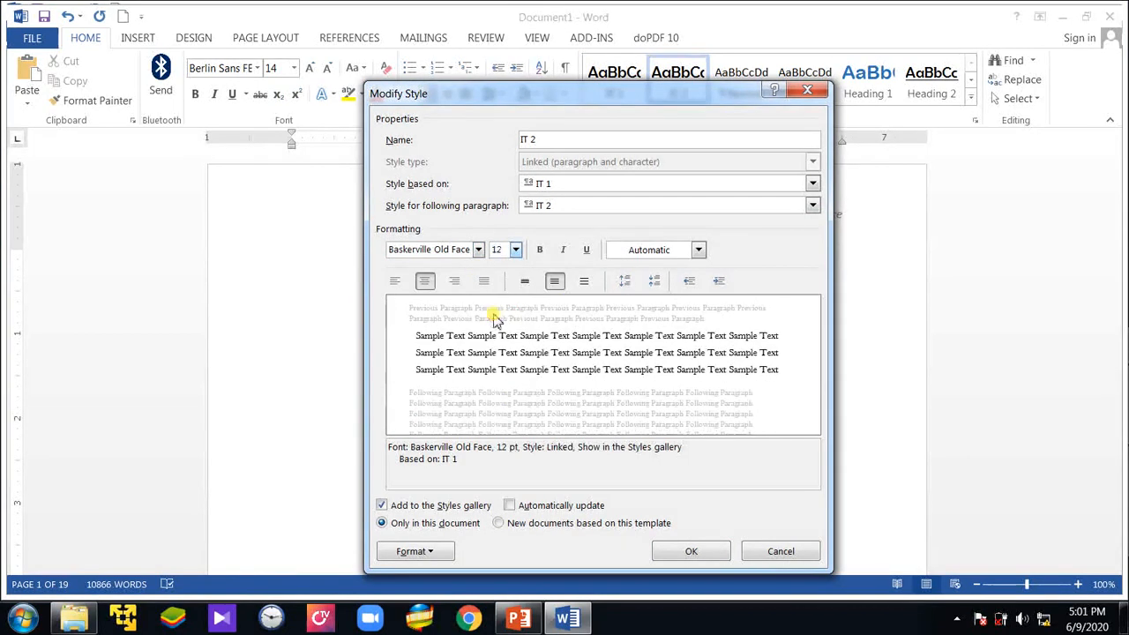
pyautogui.click(525, 280)
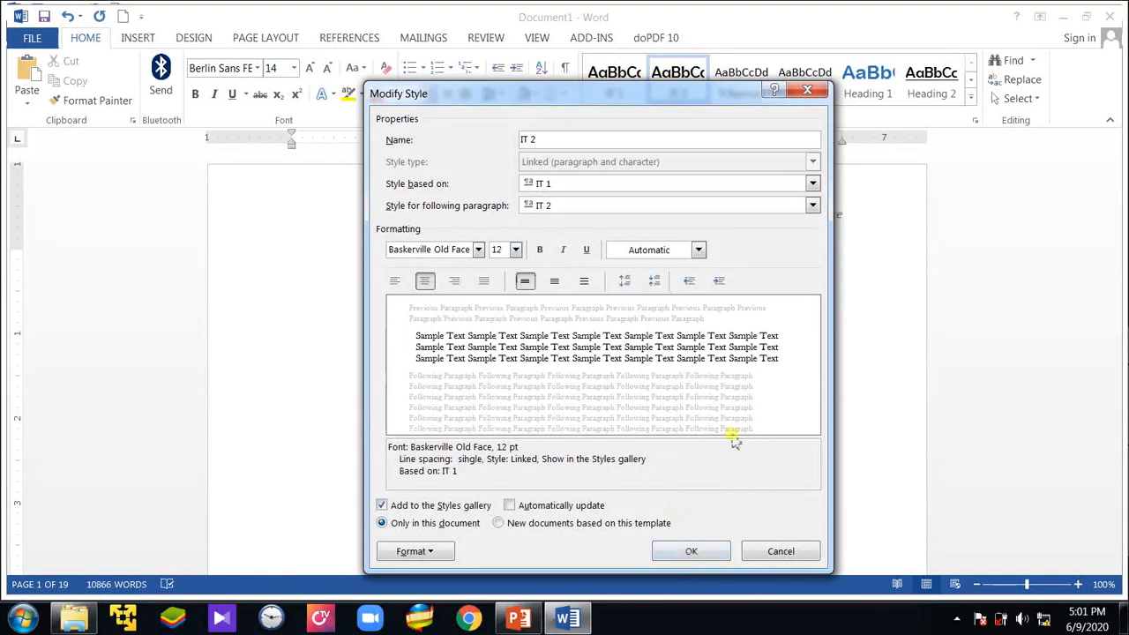
pyautogui.click(694, 553)
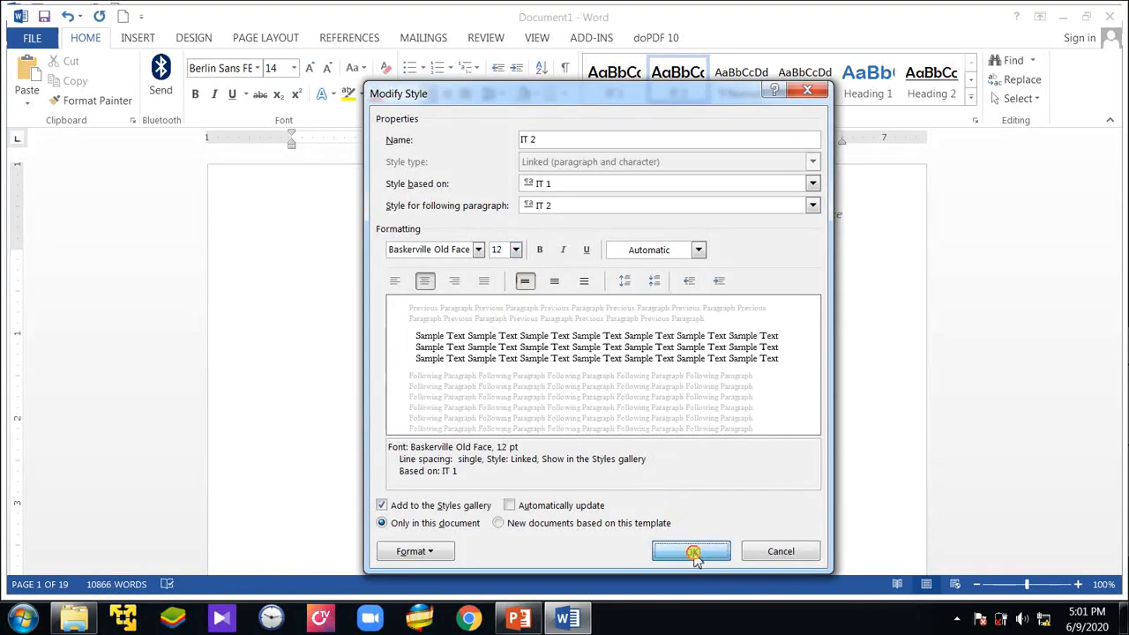
# - Apply the IT 1 style to the "Table of Content" heading on the first page
pyautogui.scroll(-2, 604, 406)
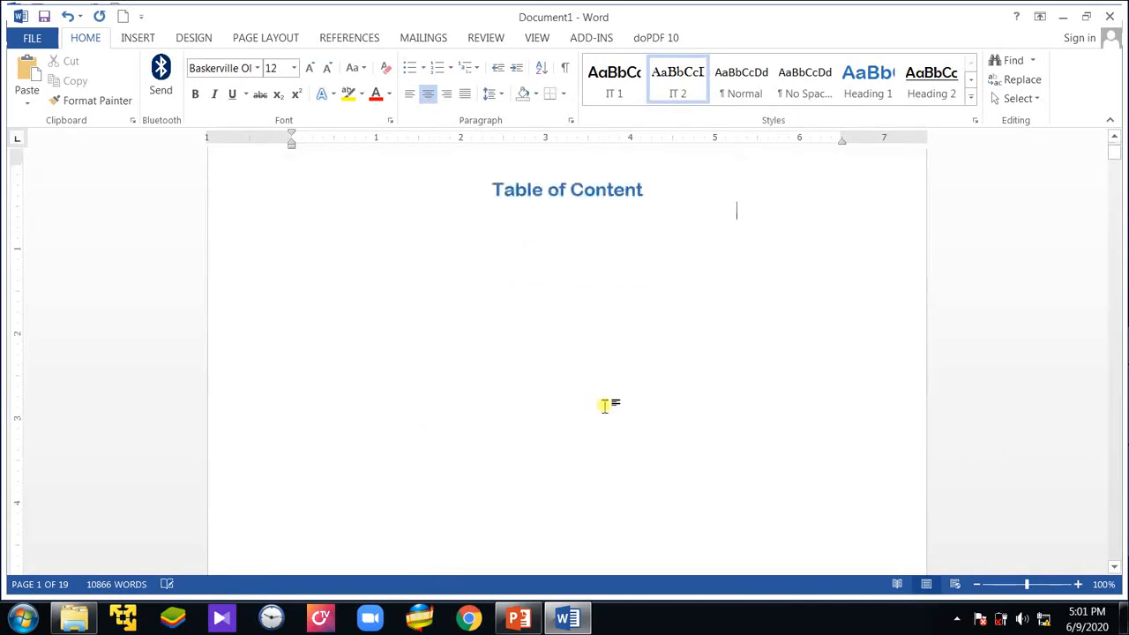
pyautogui.scroll(-4, 604, 406)
pyautogui.scroll(-6, 570, 393)
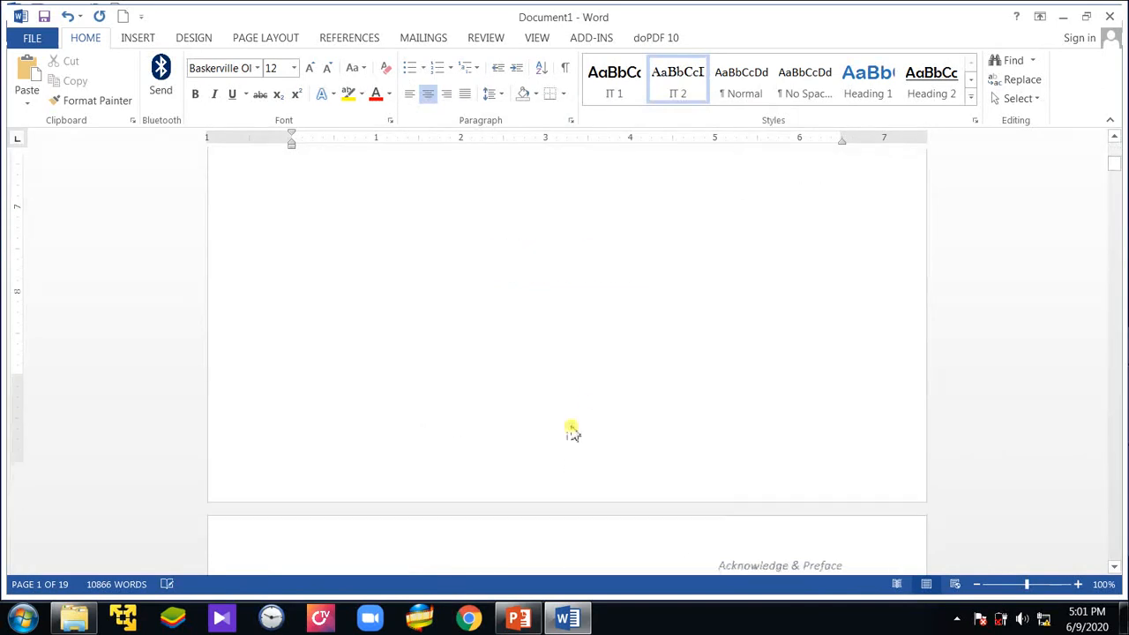
pyautogui.scroll(-1, 600, 475)
pyautogui.scroll(10, 608, 411)
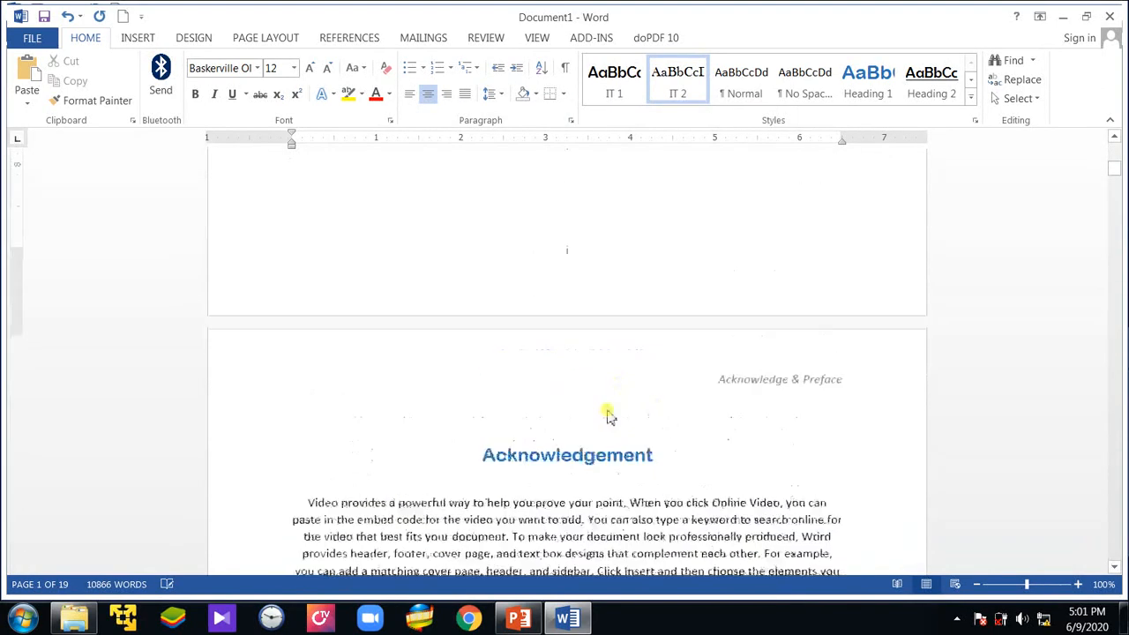
pyautogui.scroll(3, 547, 351)
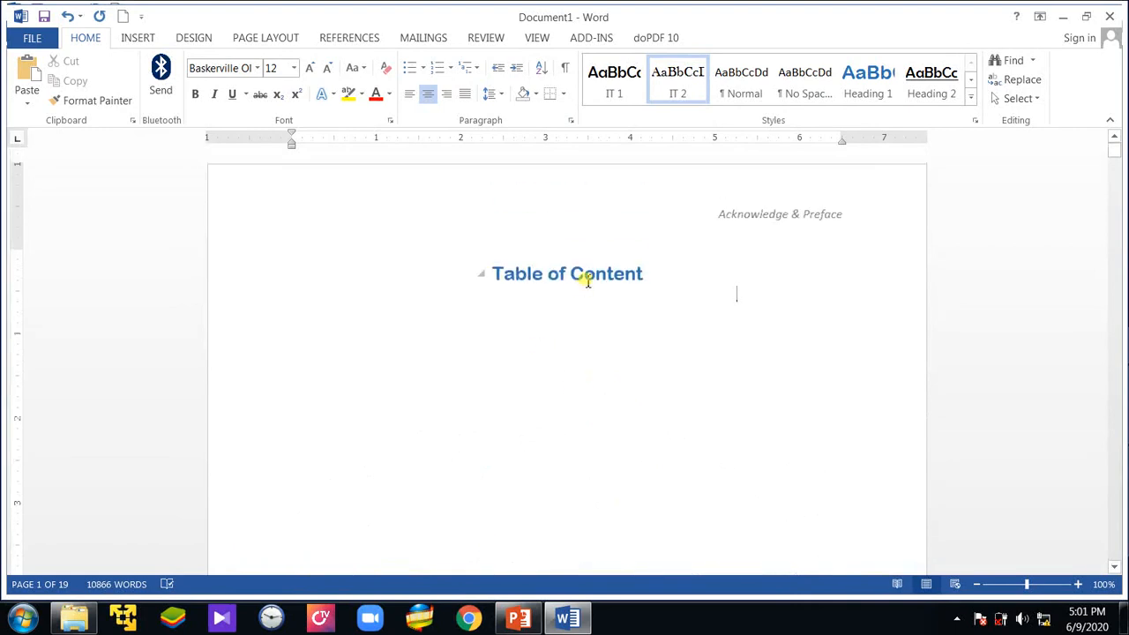
pyautogui.click(584, 274)
pyautogui.click(614, 77)
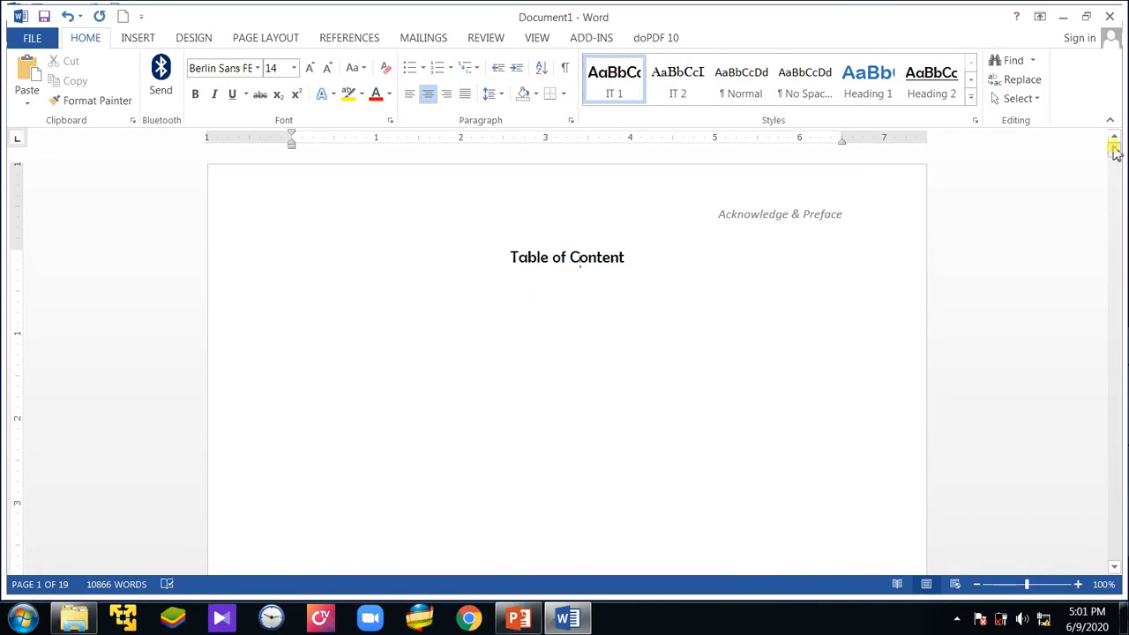
# - Apply the IT 1 style to the Acknowledgement and Preface headings
pyautogui.moveTo(1113, 155)
pyautogui.mouseDown()
pyautogui.moveTo(1115, 181)
pyautogui.moveTo(1115, 167)
pyautogui.mouseUp()
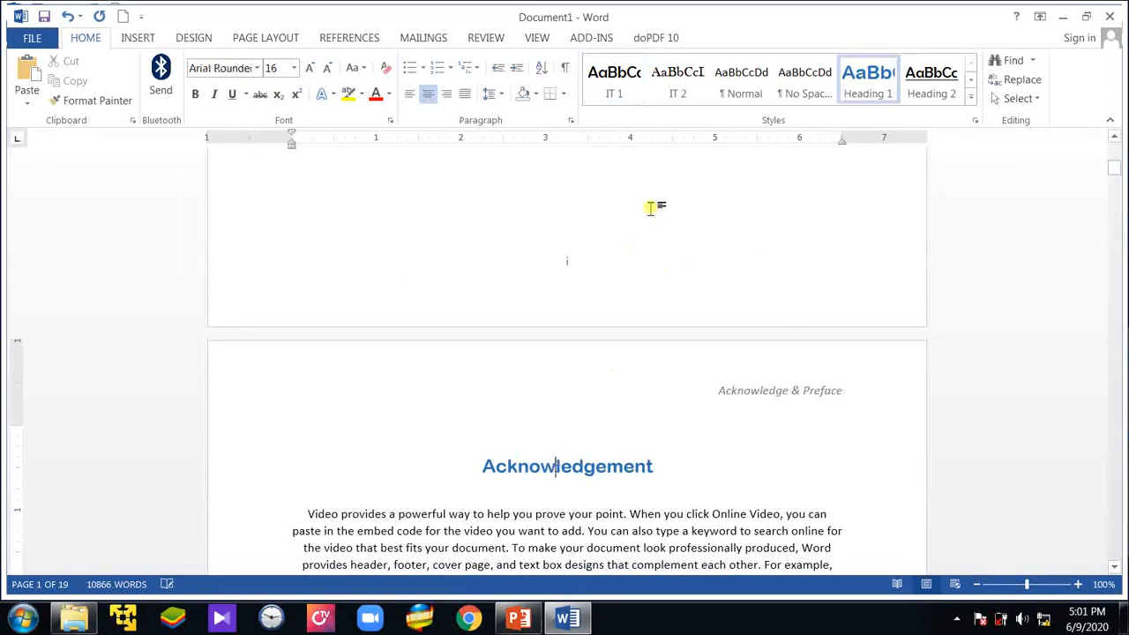
pyautogui.click(615, 79)
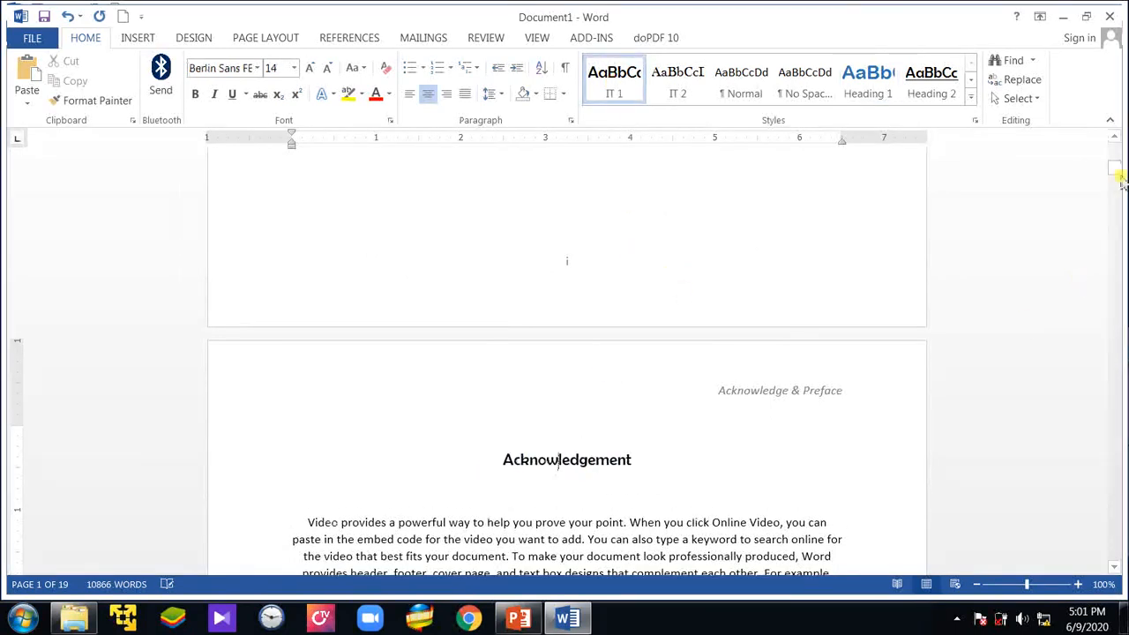
pyautogui.moveTo(1118, 176); pyautogui.dragTo(1118, 213)
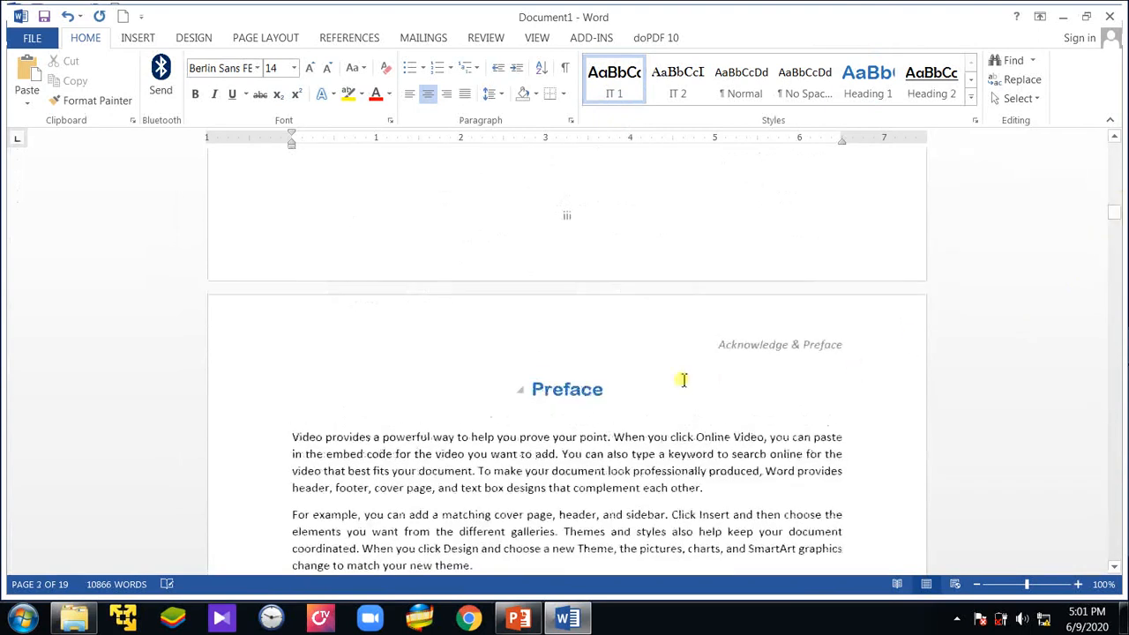
pyautogui.click(574, 379)
pyautogui.click(608, 88)
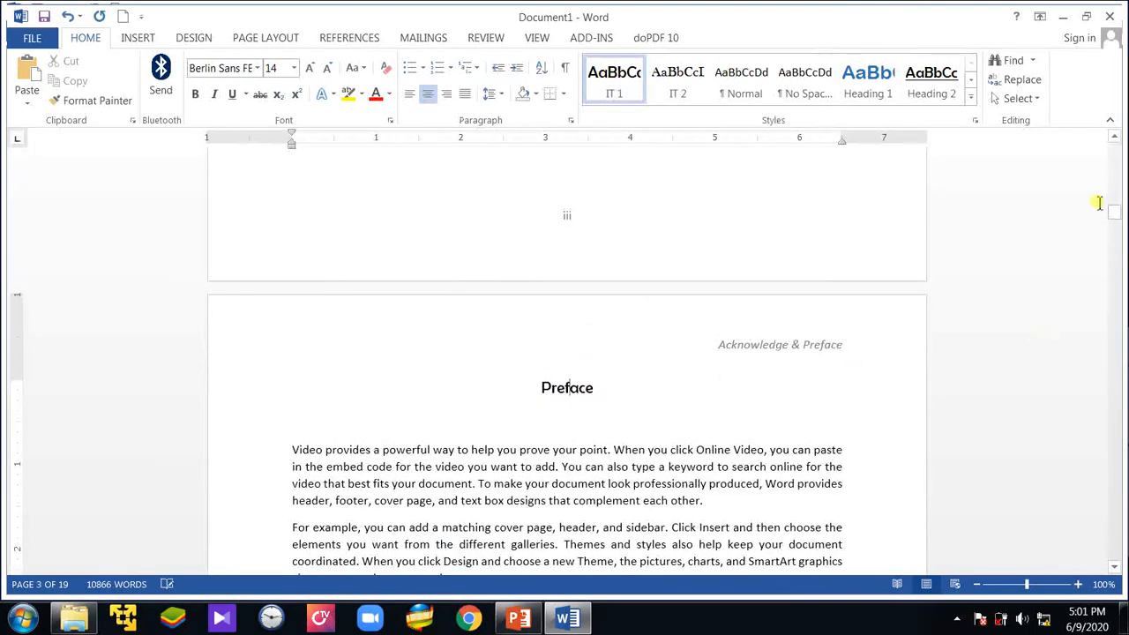
# - Apply the IT 1 style to the "Chapter One" heading and IT 2 to its "Introduction to MS Word" subheading
pyautogui.moveTo(1115, 210); pyautogui.dragTo(1111, 238)
pyautogui.click(587, 352)
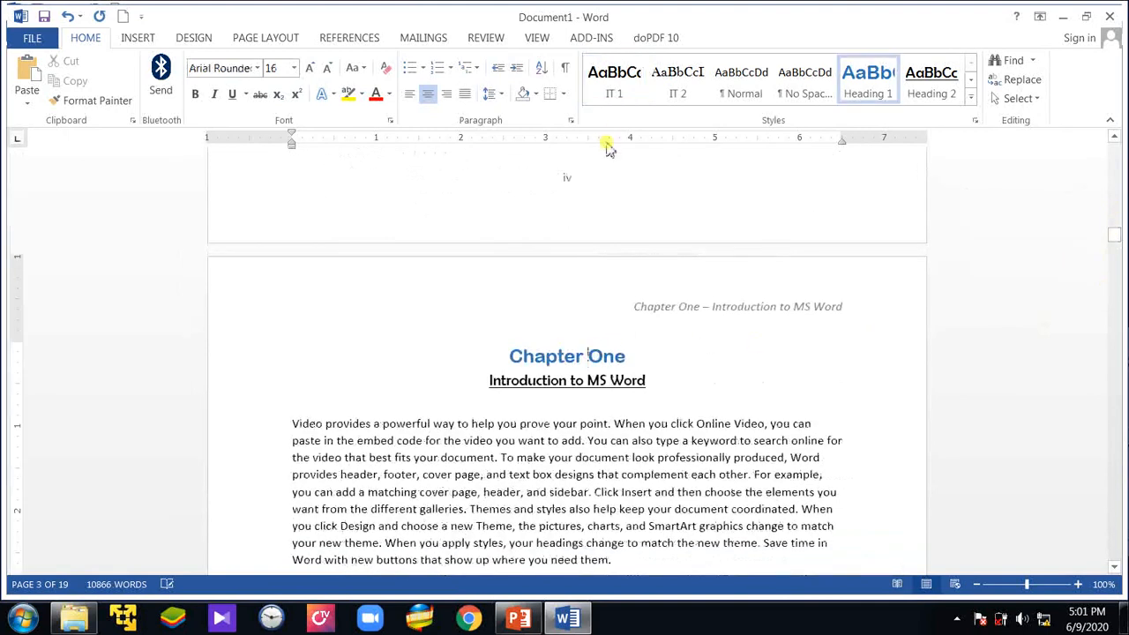
pyautogui.click(615, 88)
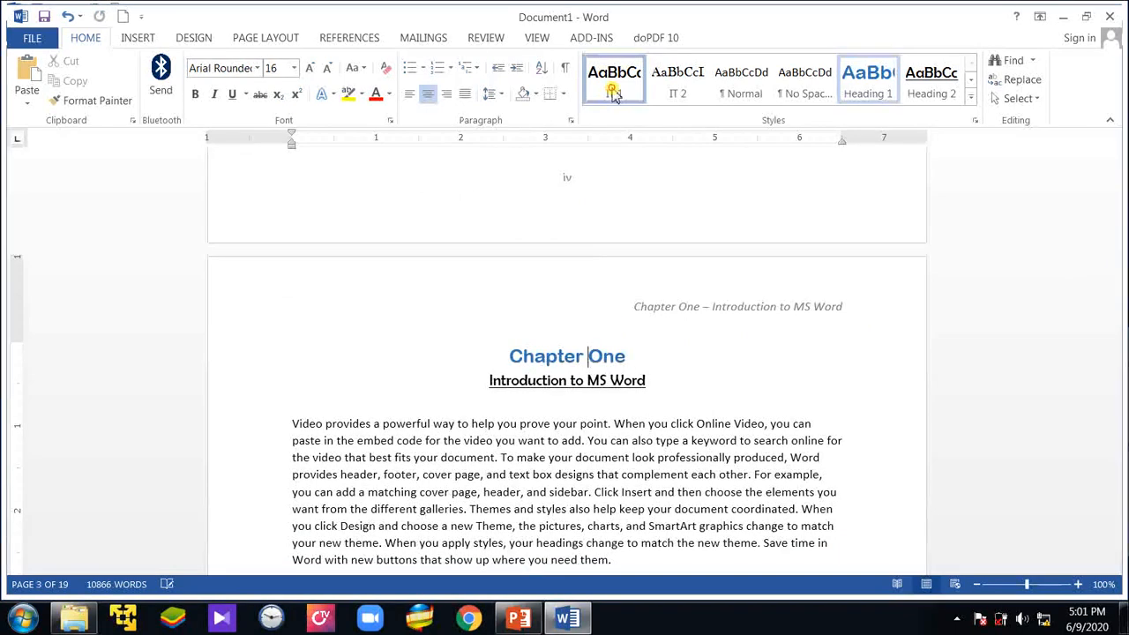
pyautogui.click(615, 94)
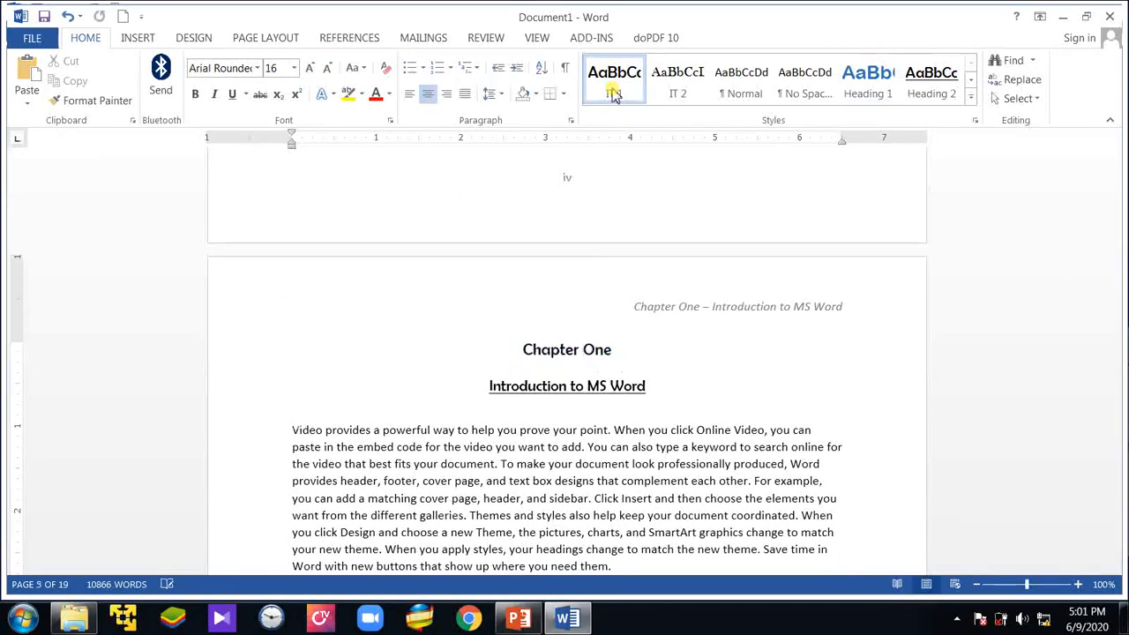
pyautogui.click(591, 388)
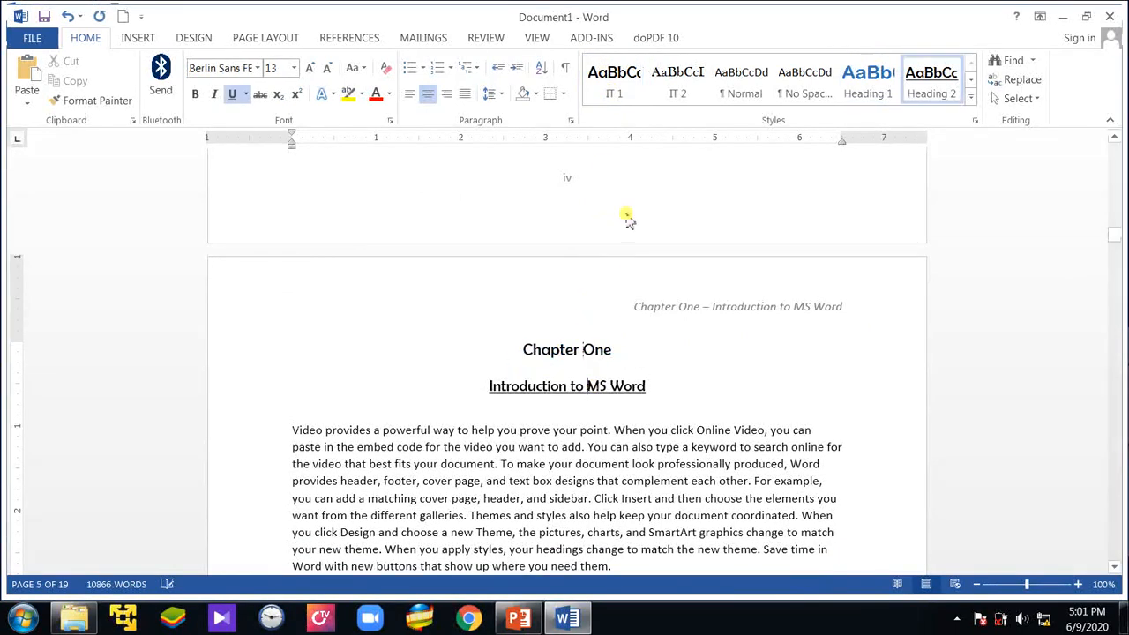
pyautogui.click(676, 81)
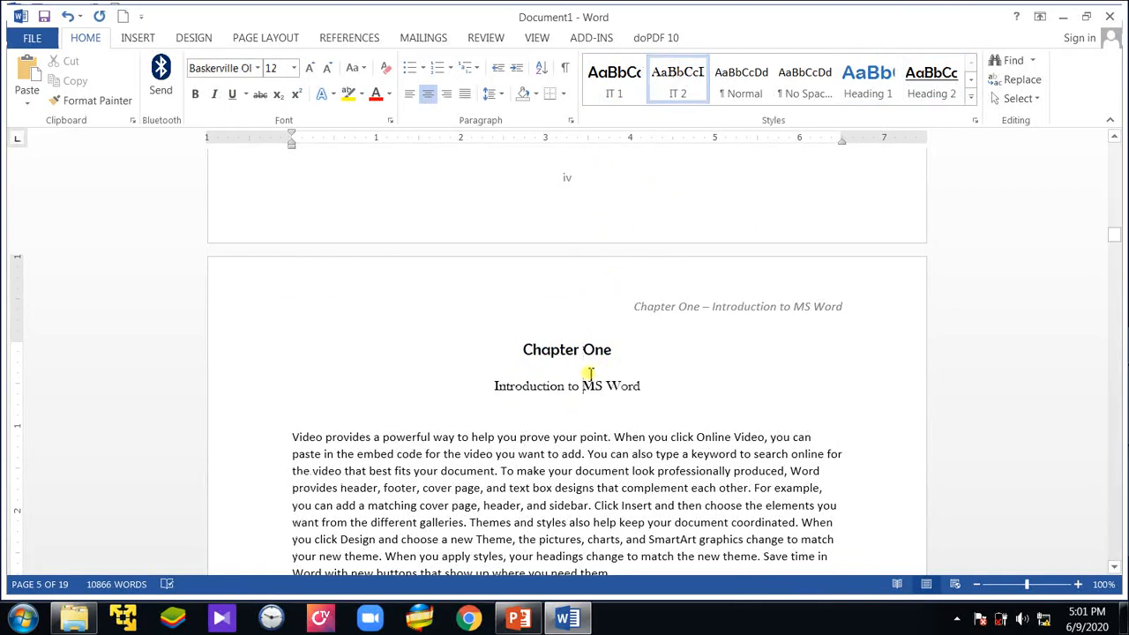
# - Apply the IT 1 style to the "Chapter Two" heading and IT 2 to its "Editing MS Word Documents" subheading
pyautogui.press('Up')
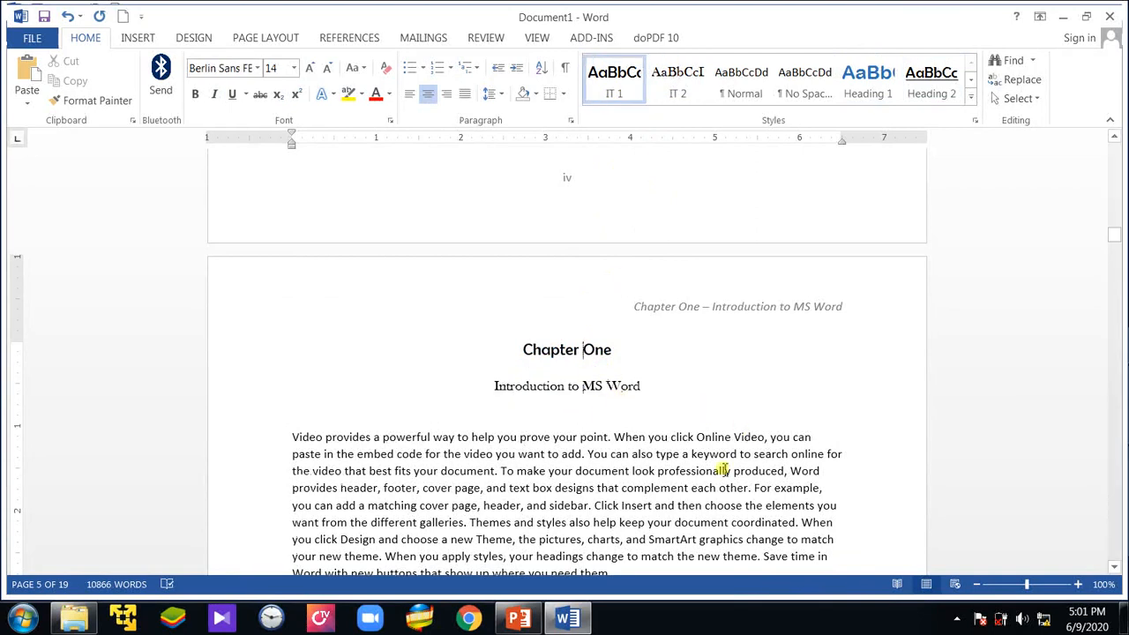
pyautogui.scroll(-6, 953, 515)
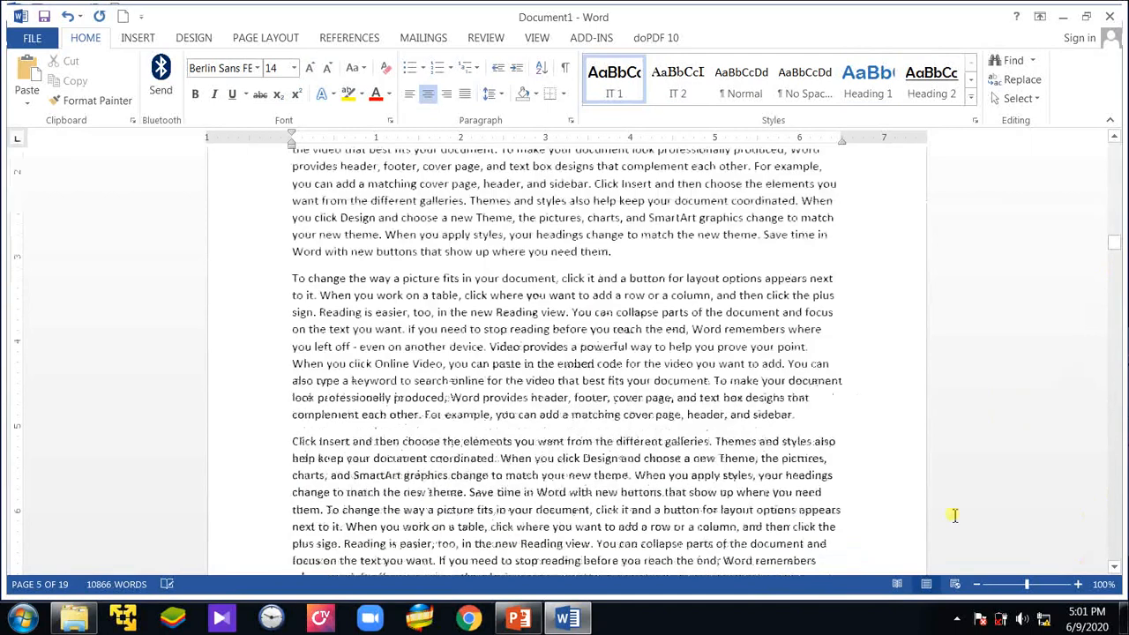
pyautogui.scroll(-4, 954, 515)
pyautogui.scroll(-1, 957, 512)
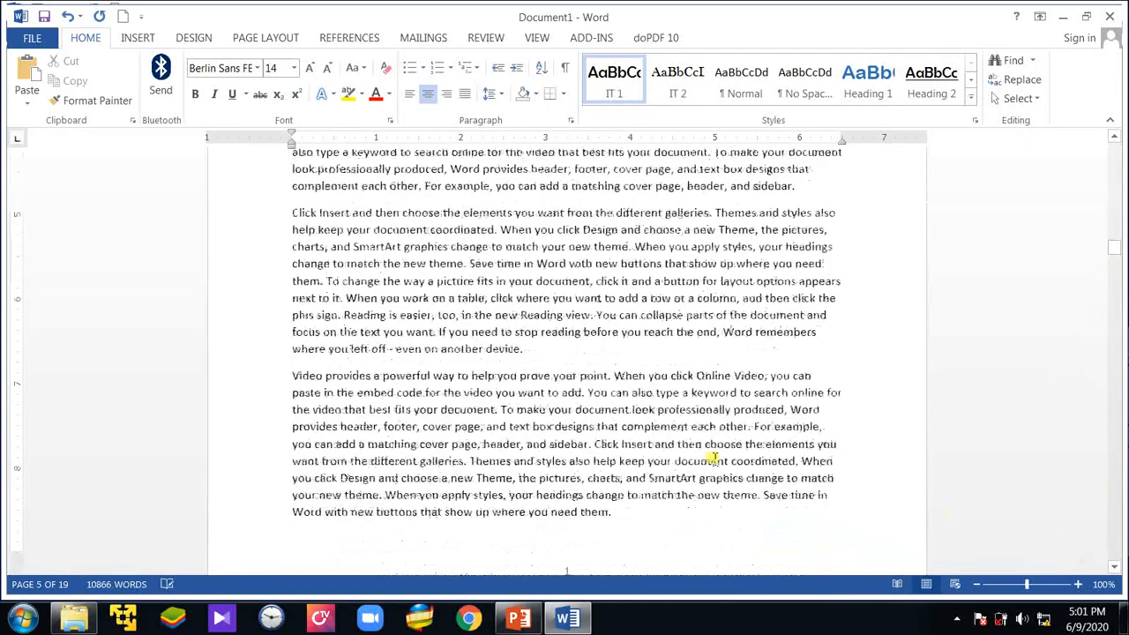
pyautogui.press('pagedown')
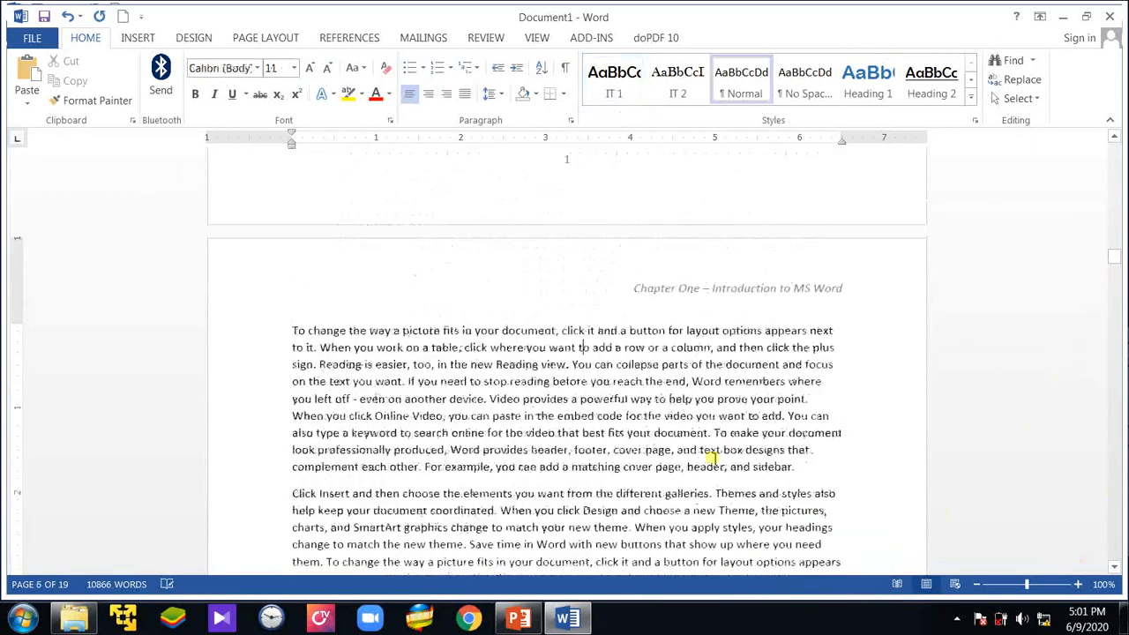
pyautogui.scroll(5, 712, 461)
pyautogui.press('pagedown')
pyautogui.press('pagedown')
pyautogui.press('pagedown')
pyautogui.press('pagedown')
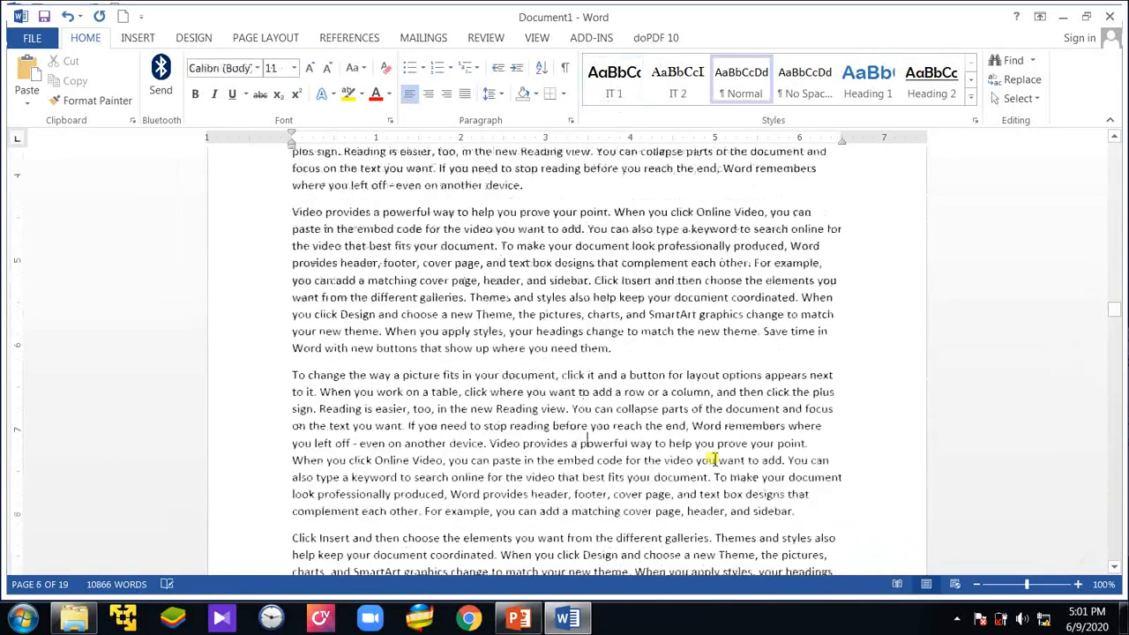
pyautogui.press('pagedown')
pyautogui.press('pagedown')
pyautogui.press('pagedown')
pyautogui.press('pagedown')
pyautogui.press('pagedown')
pyautogui.press('pagedown')
pyautogui.press('pagedown')
pyautogui.press('pagedown')
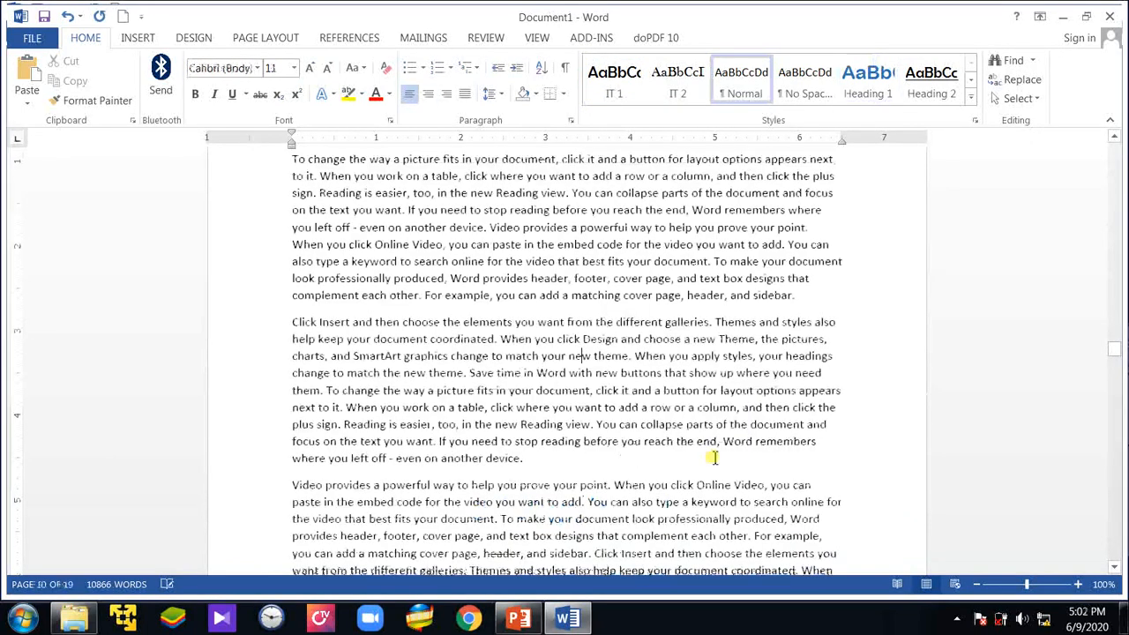
pyautogui.scroll(4, 712, 458)
pyautogui.click(565, 303)
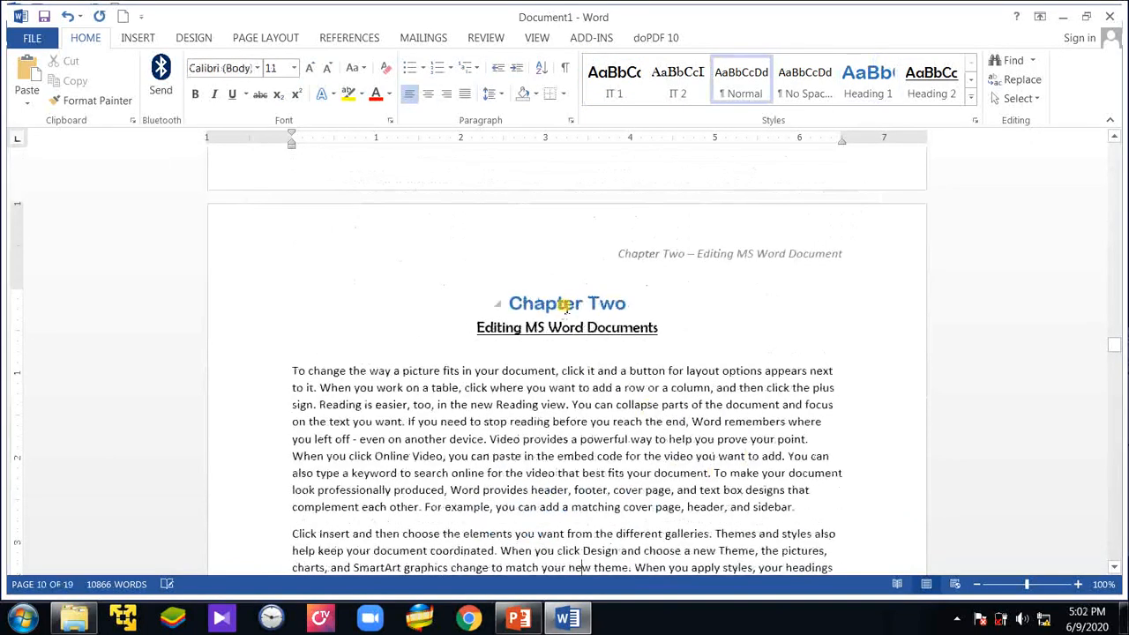
pyautogui.click(615, 80)
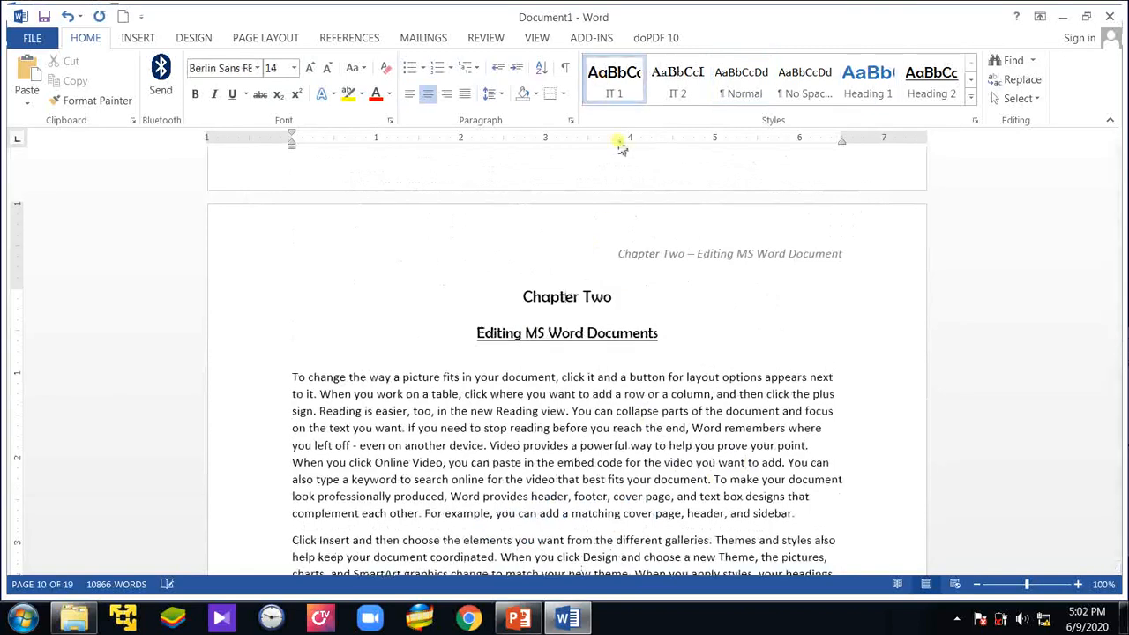
pyautogui.click(573, 333)
pyautogui.click(678, 80)
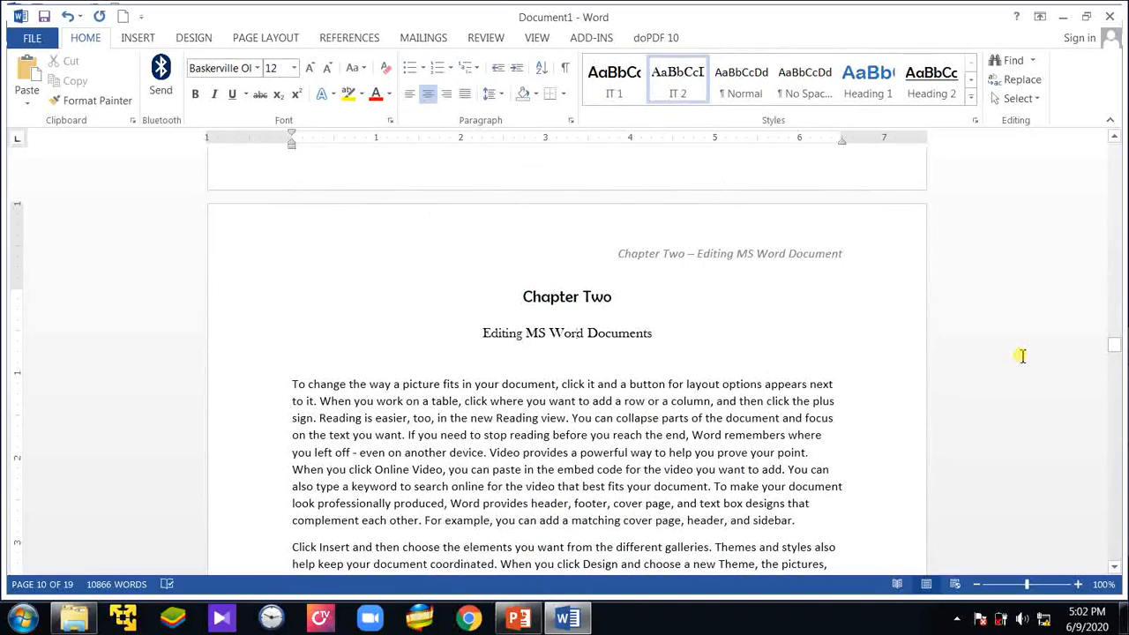
# - Apply the IT 1 style to the "Chapter Three" heading and IT 2 to its "Formatting MS Word Documents" subheading
pyautogui.press('pageup')
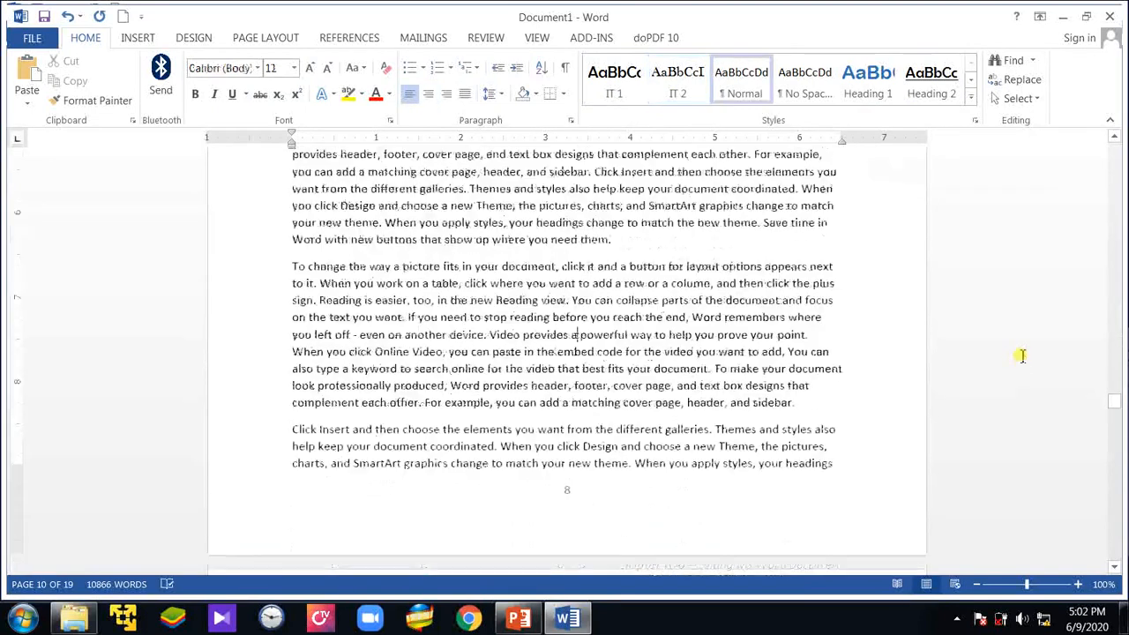
pyautogui.press('pagedown')
pyautogui.press('pagedown')
pyautogui.press('pagedown')
pyautogui.press('pagedown')
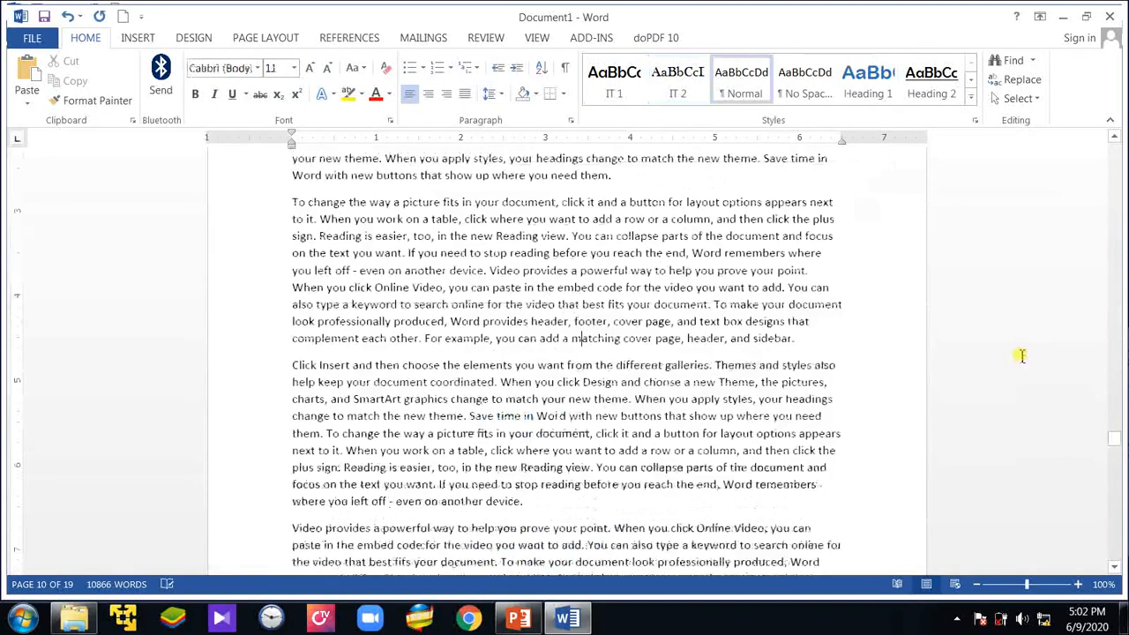
pyautogui.scroll(7, 1008, 358)
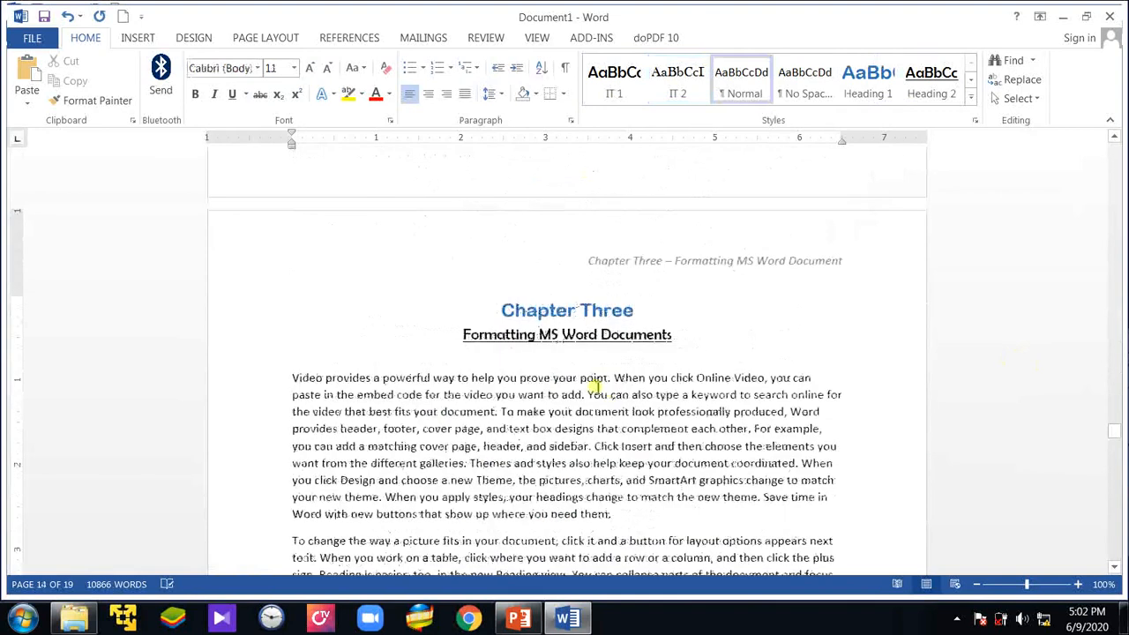
pyautogui.click(580, 311)
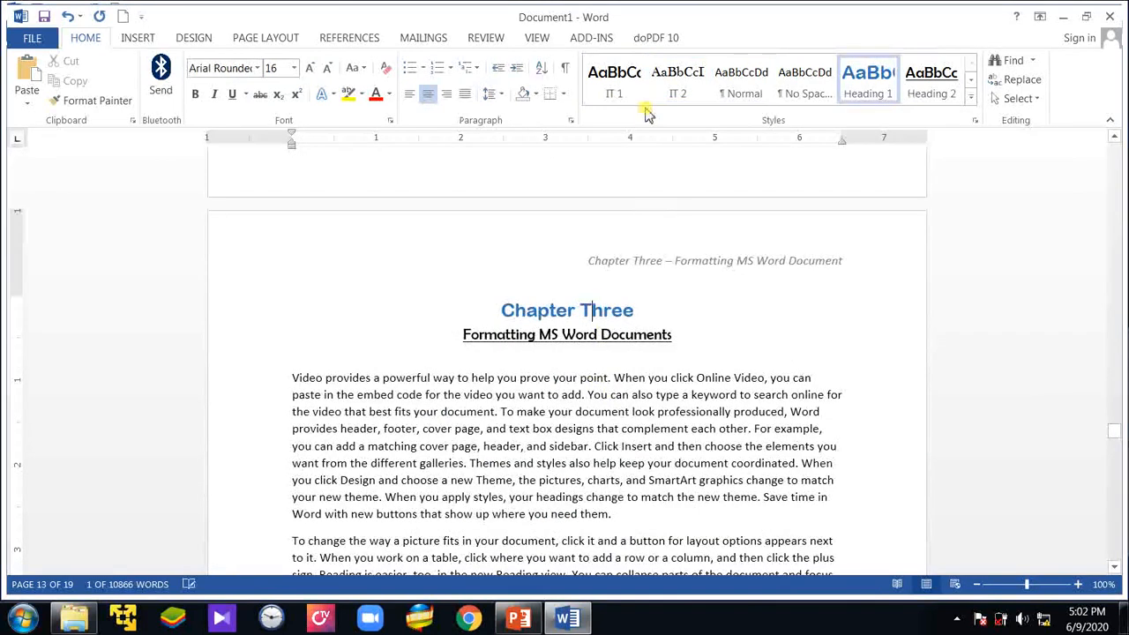
pyautogui.click(615, 88)
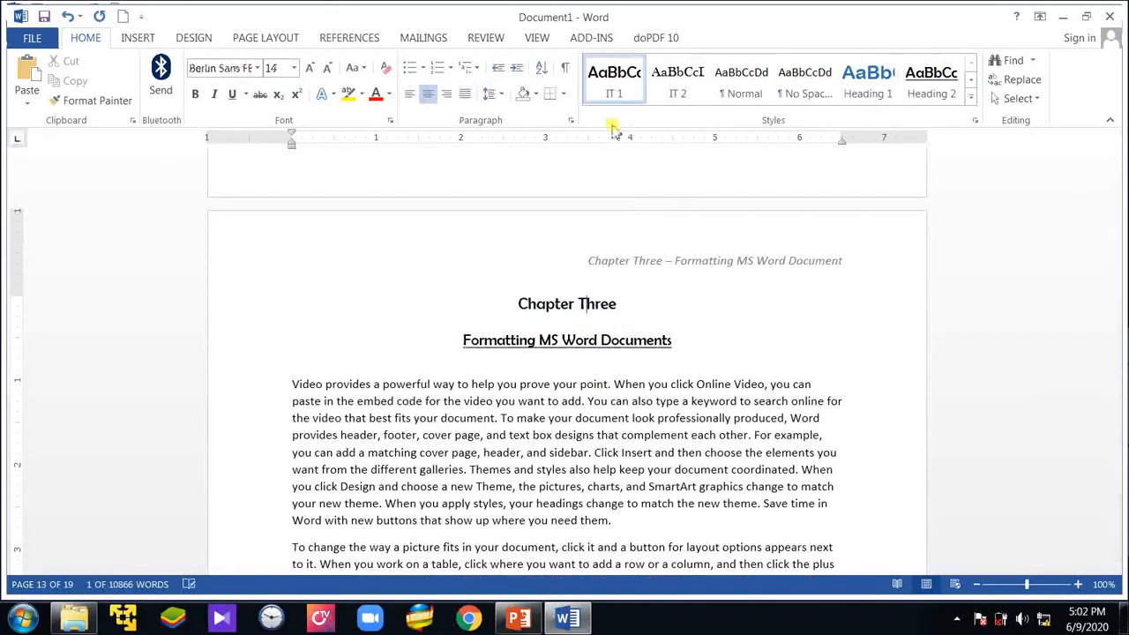
pyautogui.click(590, 341)
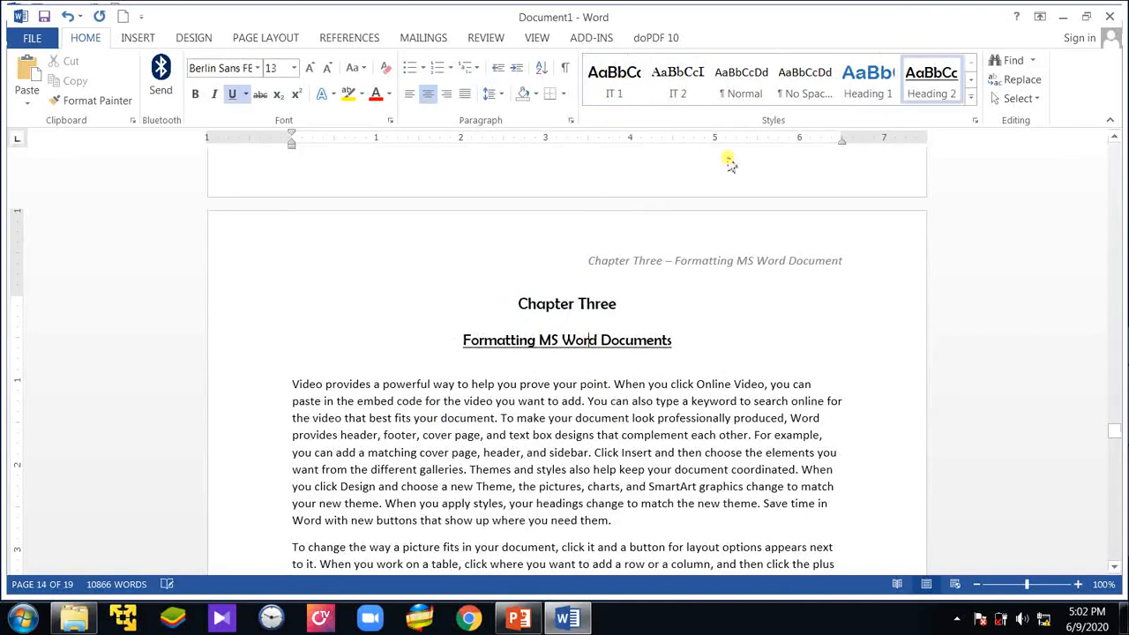
pyautogui.click(672, 76)
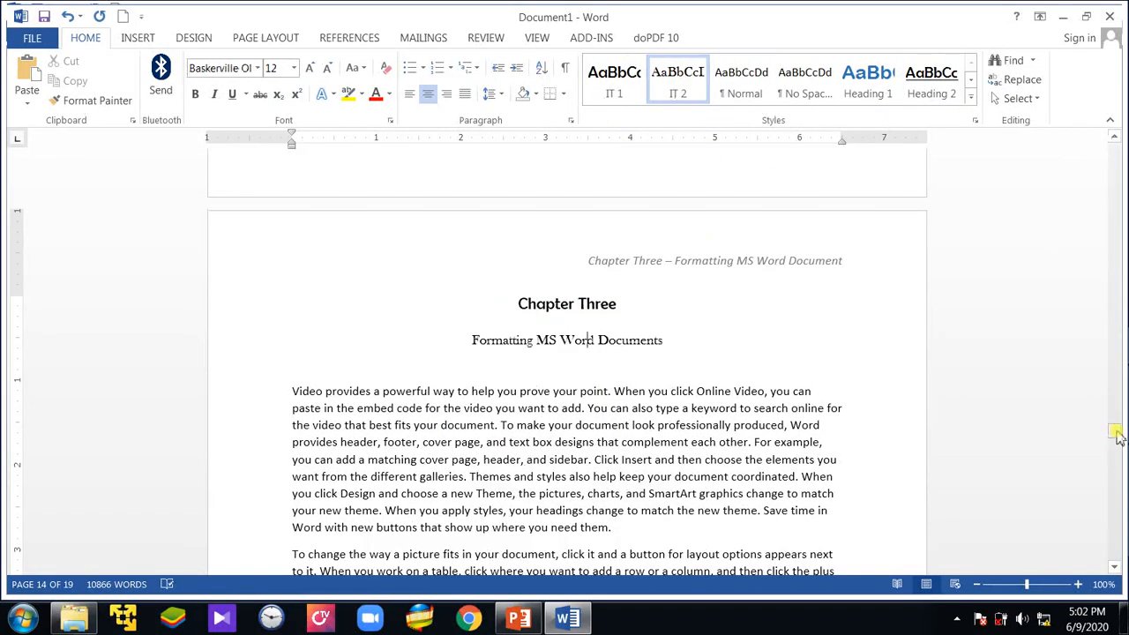
# - Apply the IT 1 style to the "Chapter Four" heading and IT 2 to its "Adding Tables to MS Word Documents" subheading
pyautogui.moveTo(1116, 435); pyautogui.dragTo(1119, 499)
pyautogui.click(581, 359)
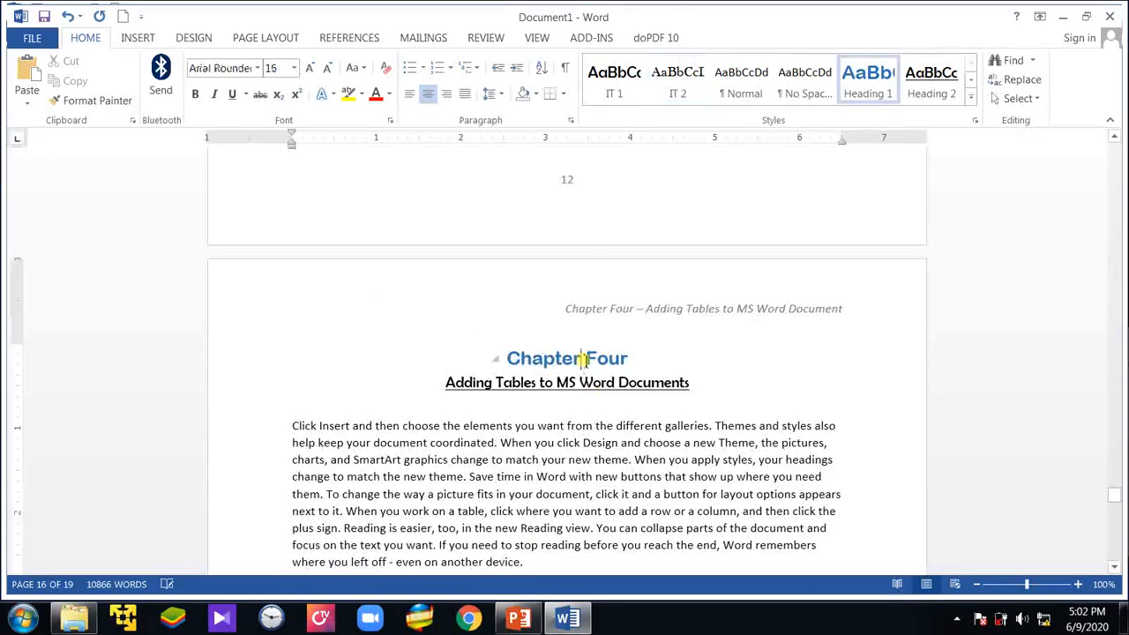
pyautogui.click(614, 94)
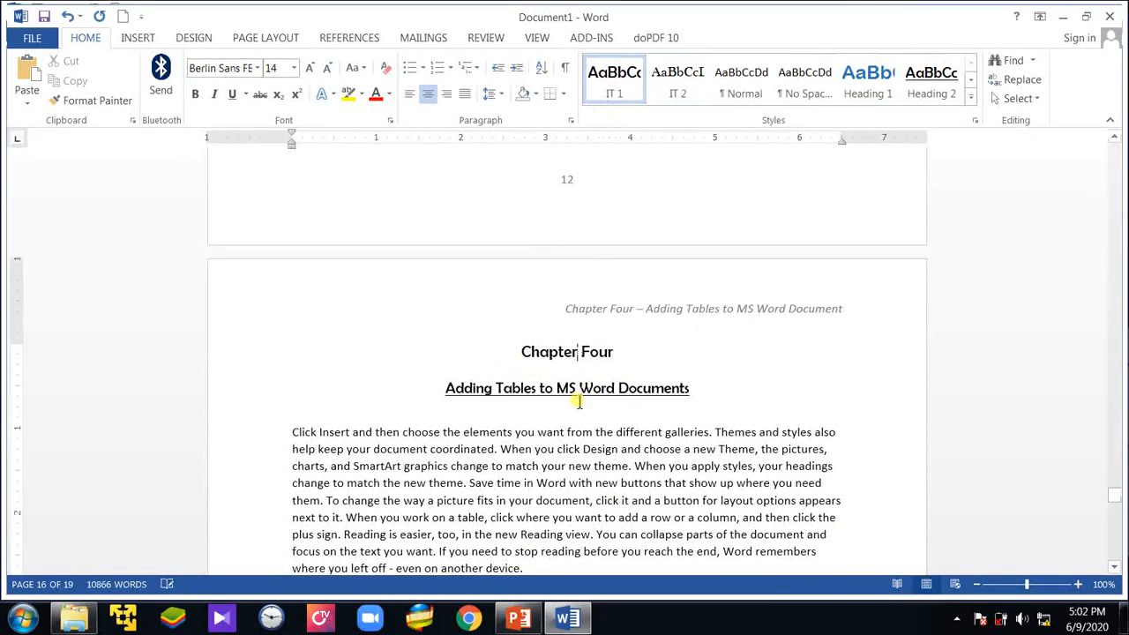
pyautogui.click(573, 396)
pyautogui.click(677, 83)
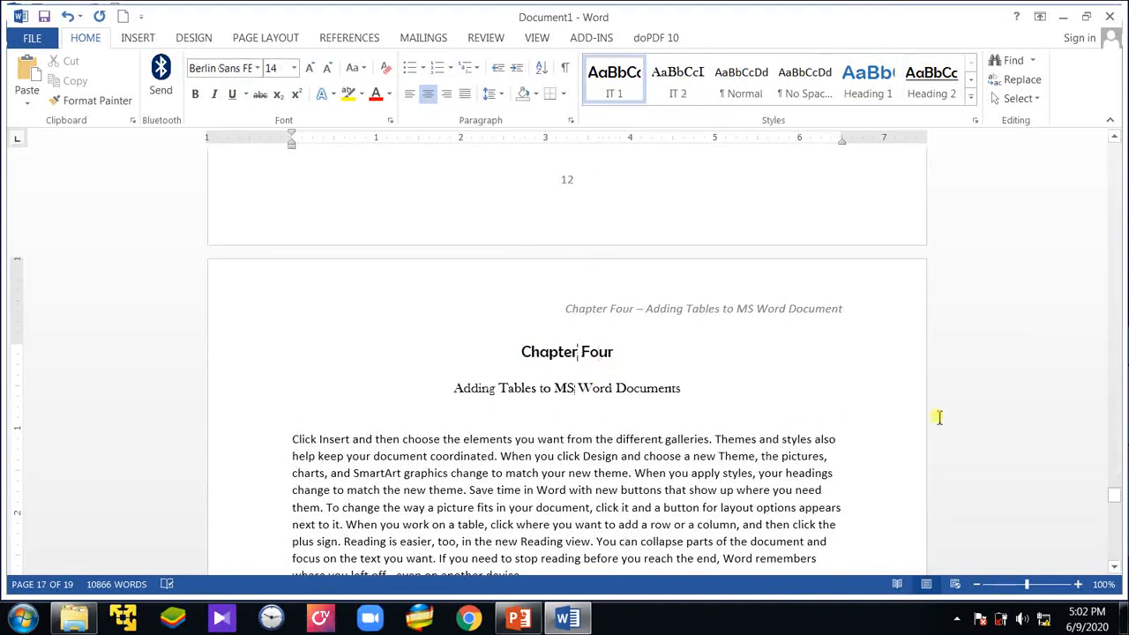
# - Start a custom table of contents on the empty line below the "Table of Content" heading on the first page
pyautogui.moveTo(1114, 497); pyautogui.dragTo(1041, 138)
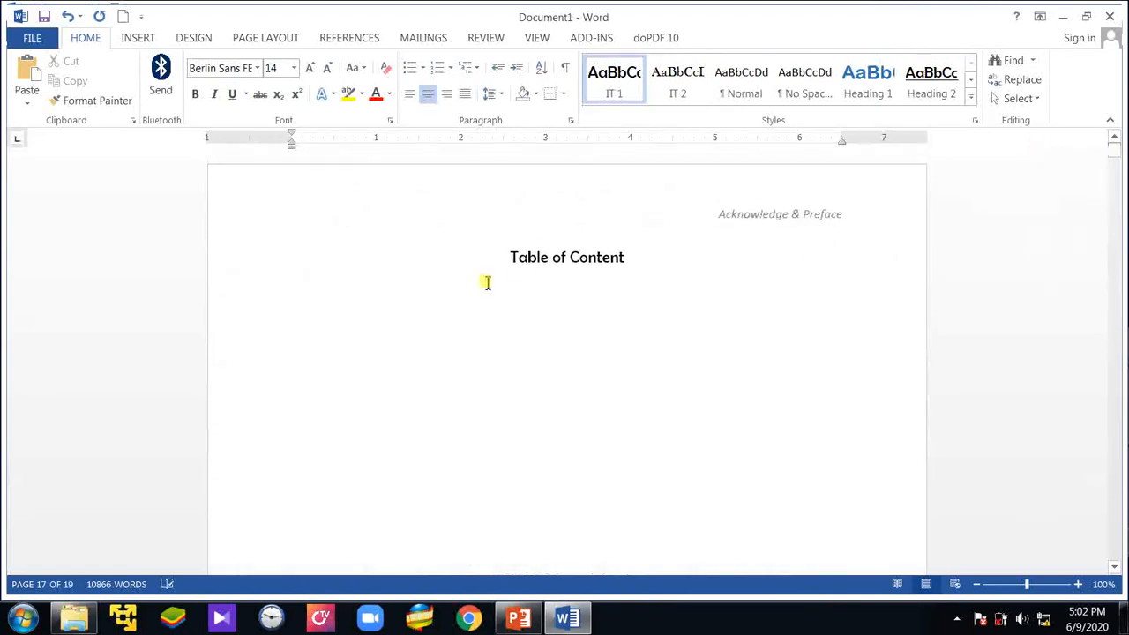
pyautogui.click(515, 317)
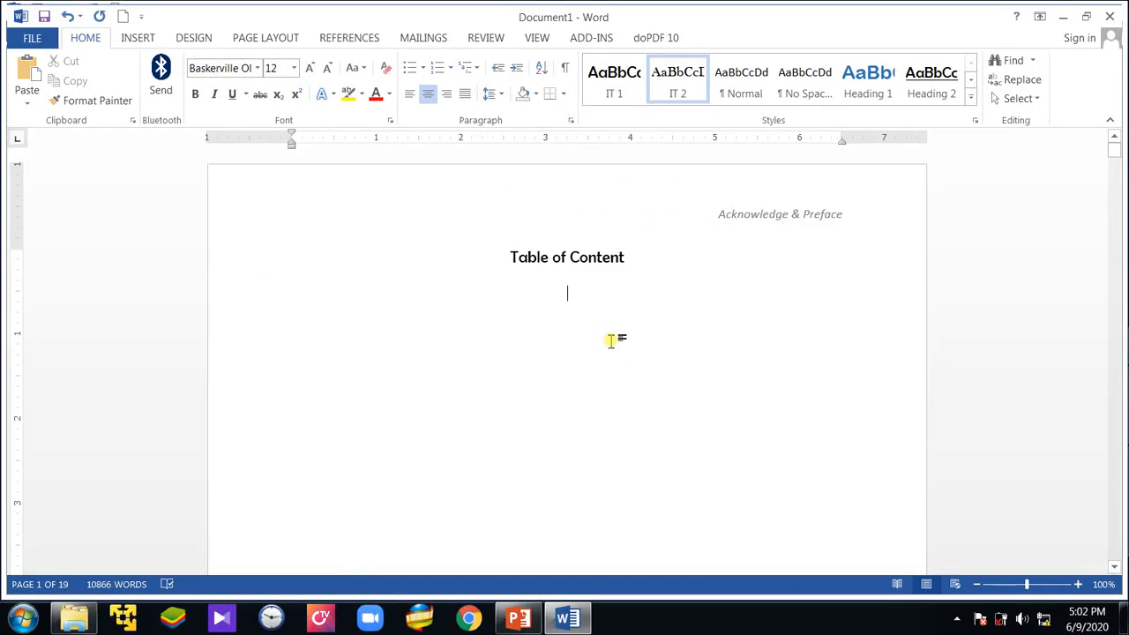
pyautogui.click(360, 39)
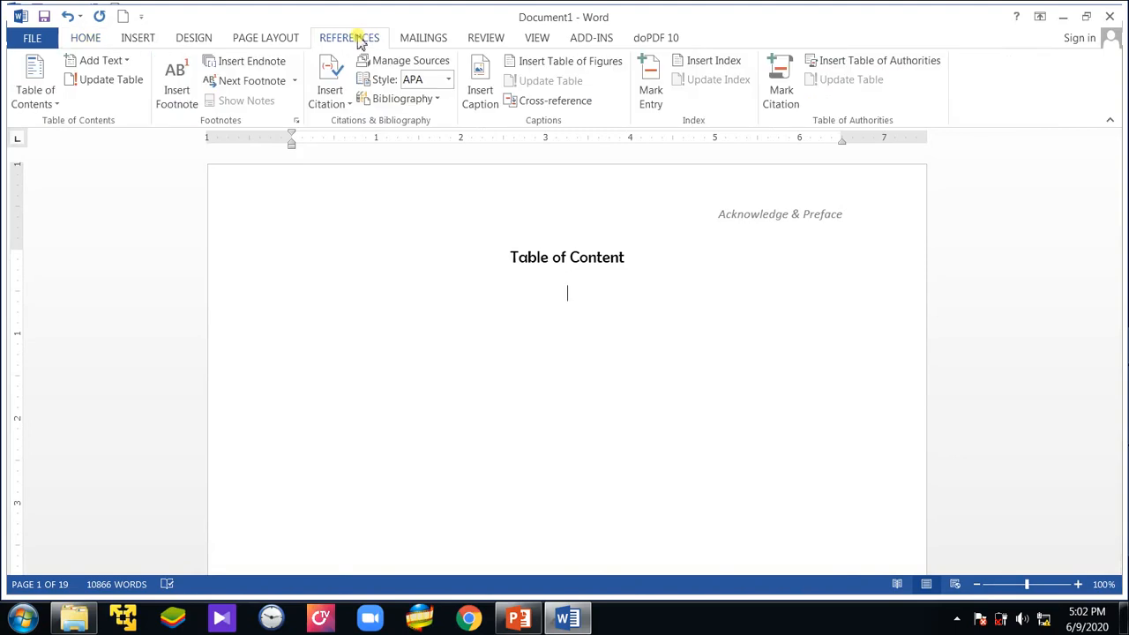
pyautogui.click(57, 105)
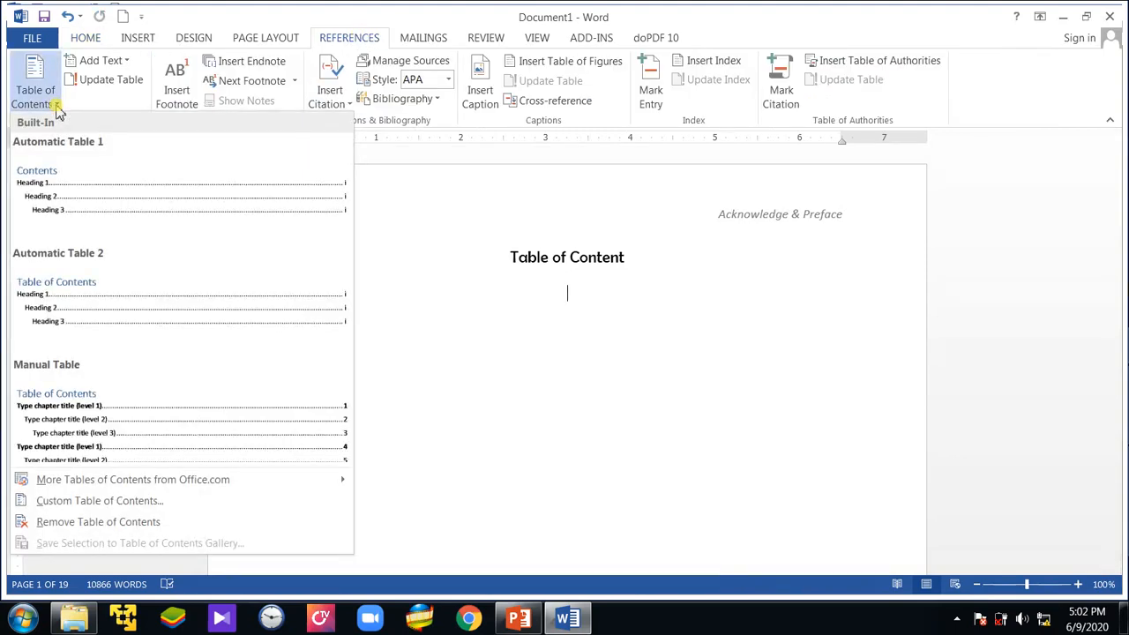
pyautogui.click(81, 503)
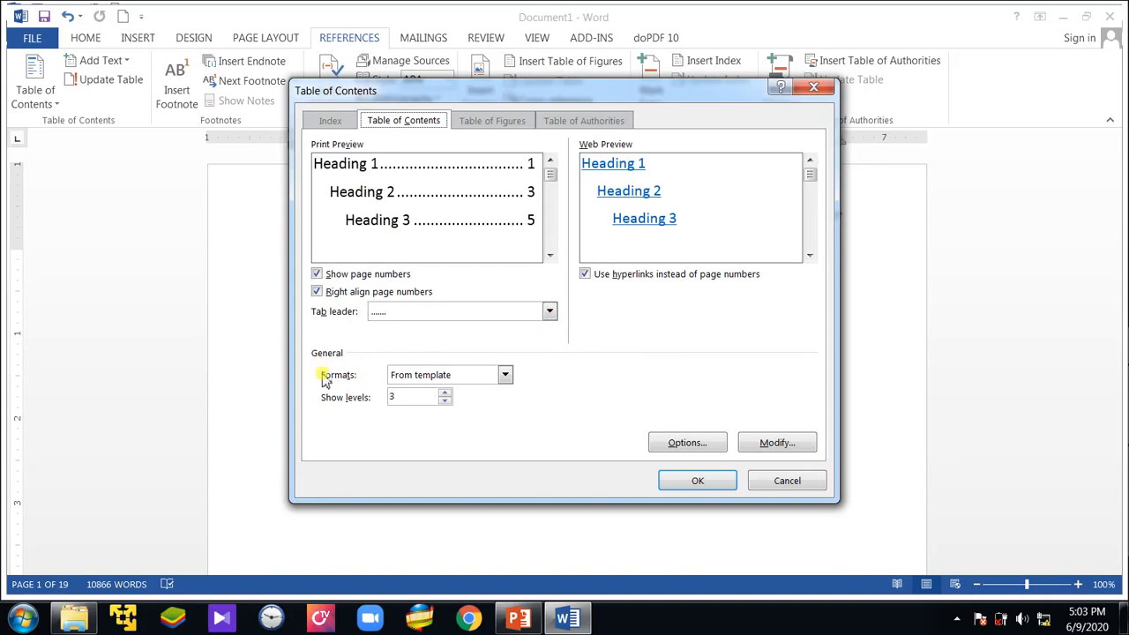
# - Preview the Classic, Distinctive, Fancy and Modern formats for the table of contents
pyautogui.click(505, 377)
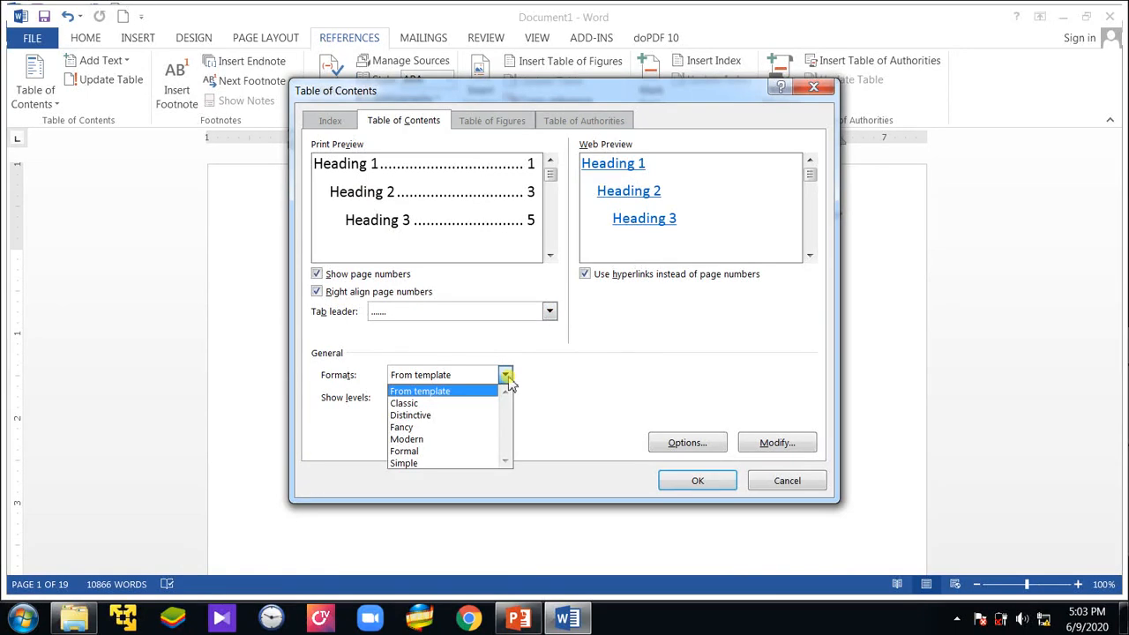
pyautogui.click(426, 404)
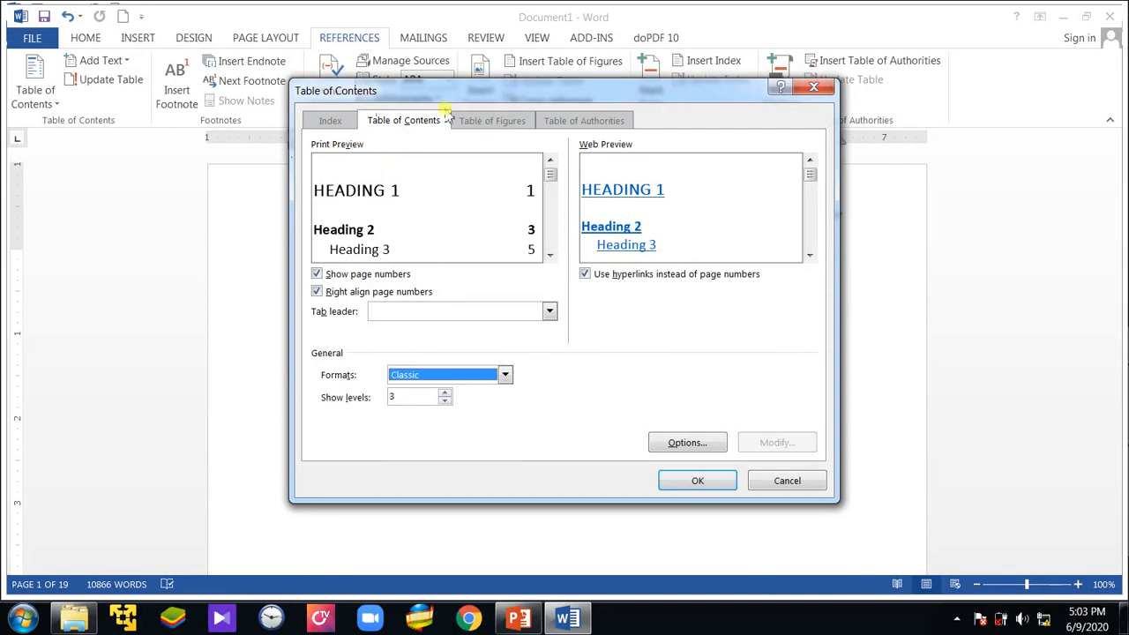
pyautogui.click(495, 378)
pyautogui.click(451, 416)
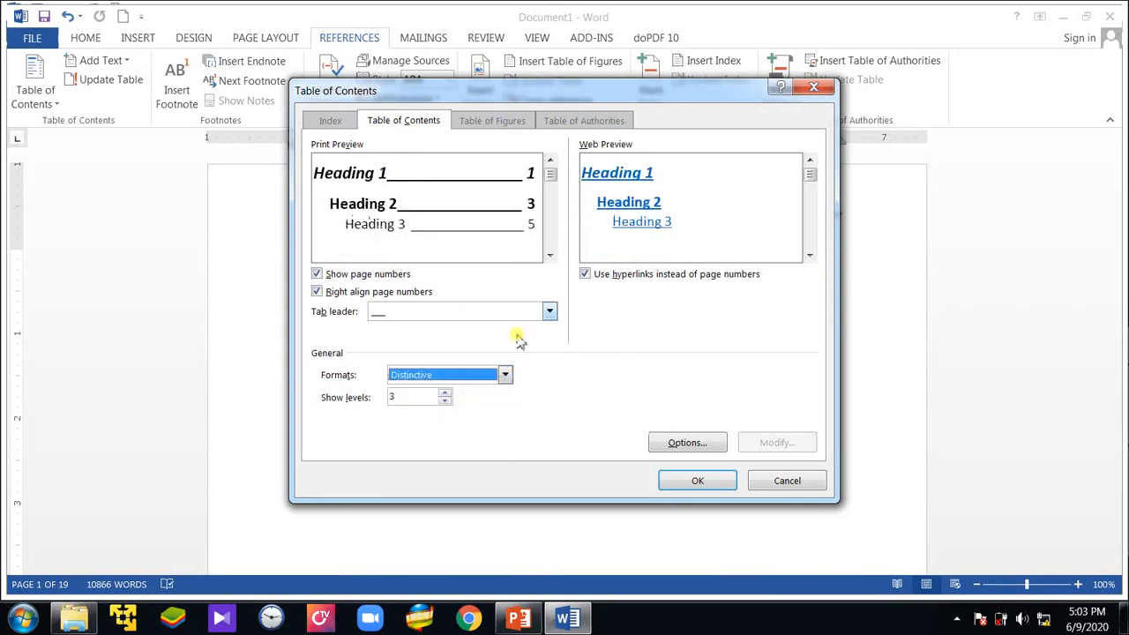
pyautogui.click(504, 374)
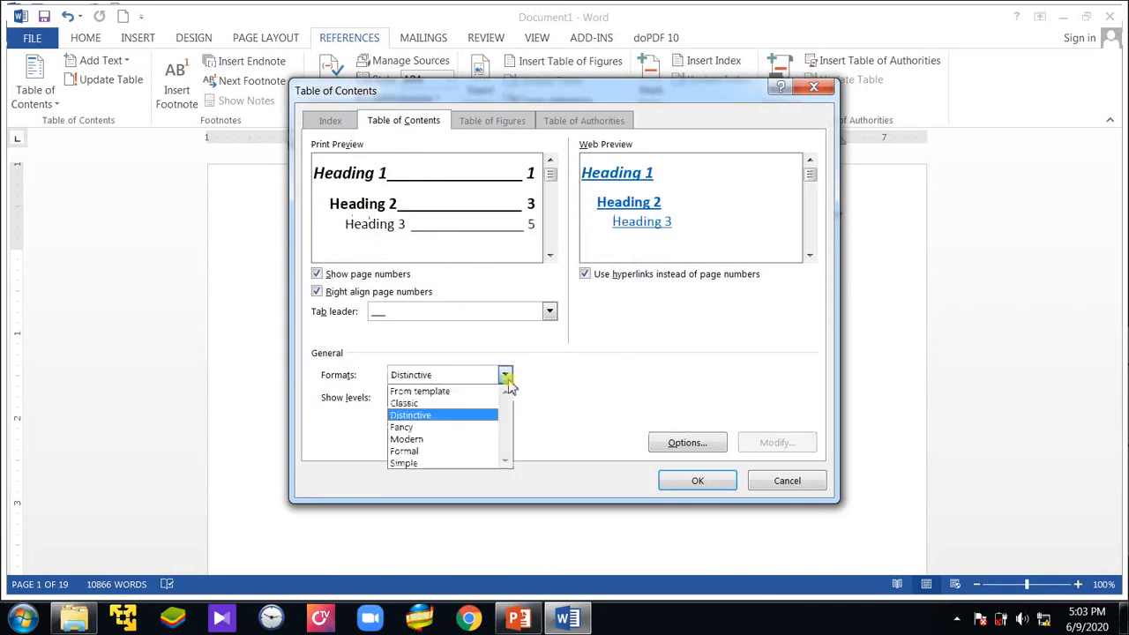
pyautogui.click(468, 427)
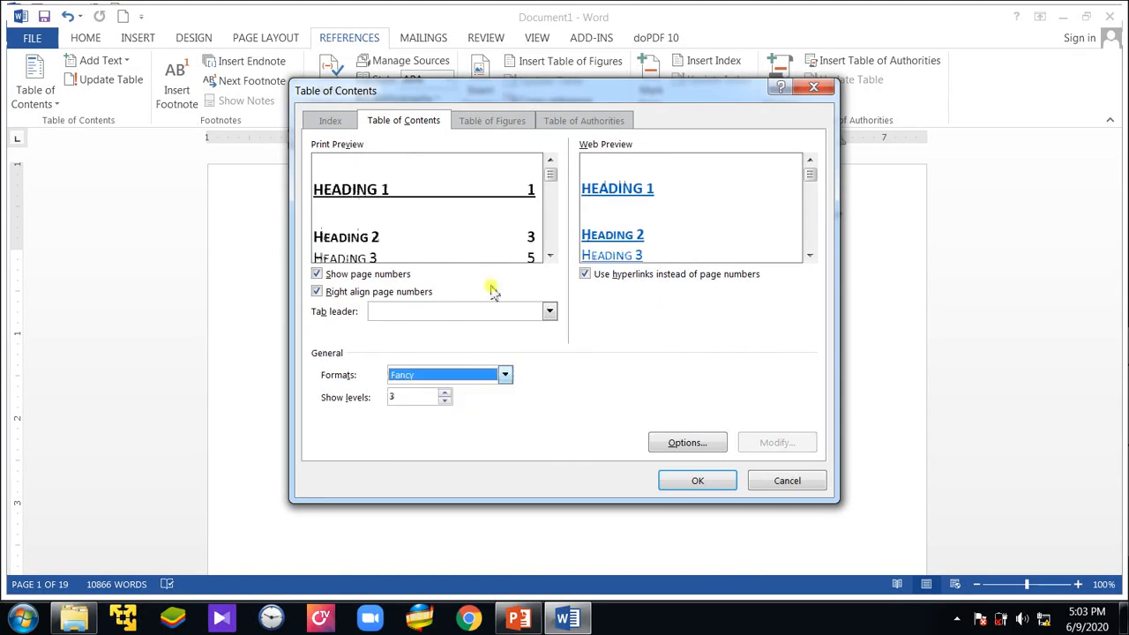
pyautogui.click(505, 374)
pyautogui.click(477, 439)
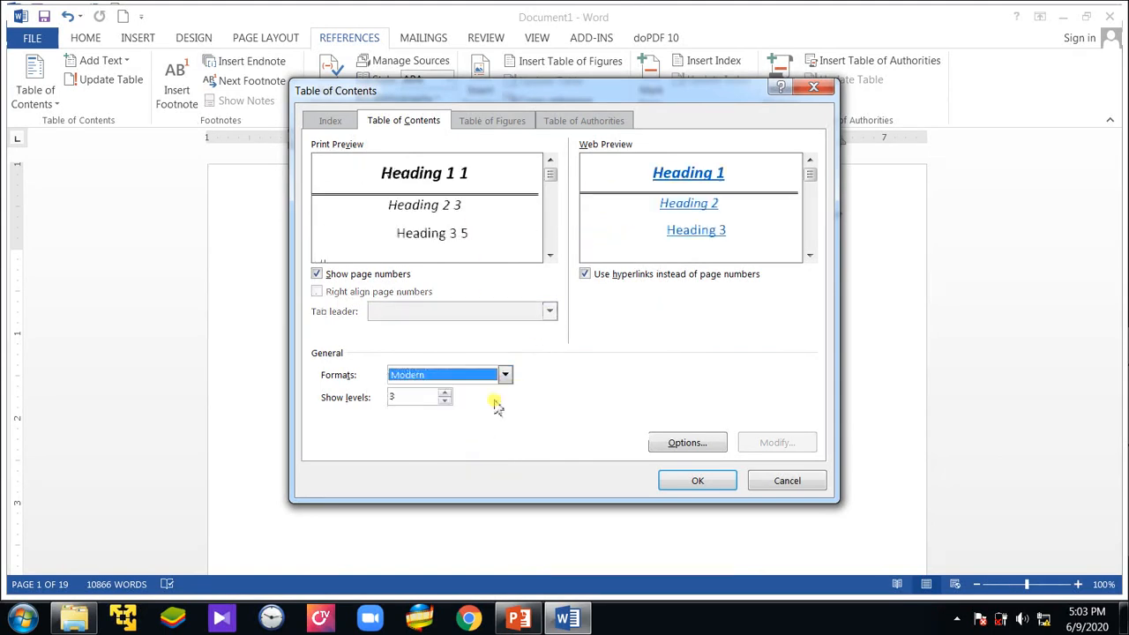
# - Set the table of contents format to Formal
pyautogui.click(508, 378)
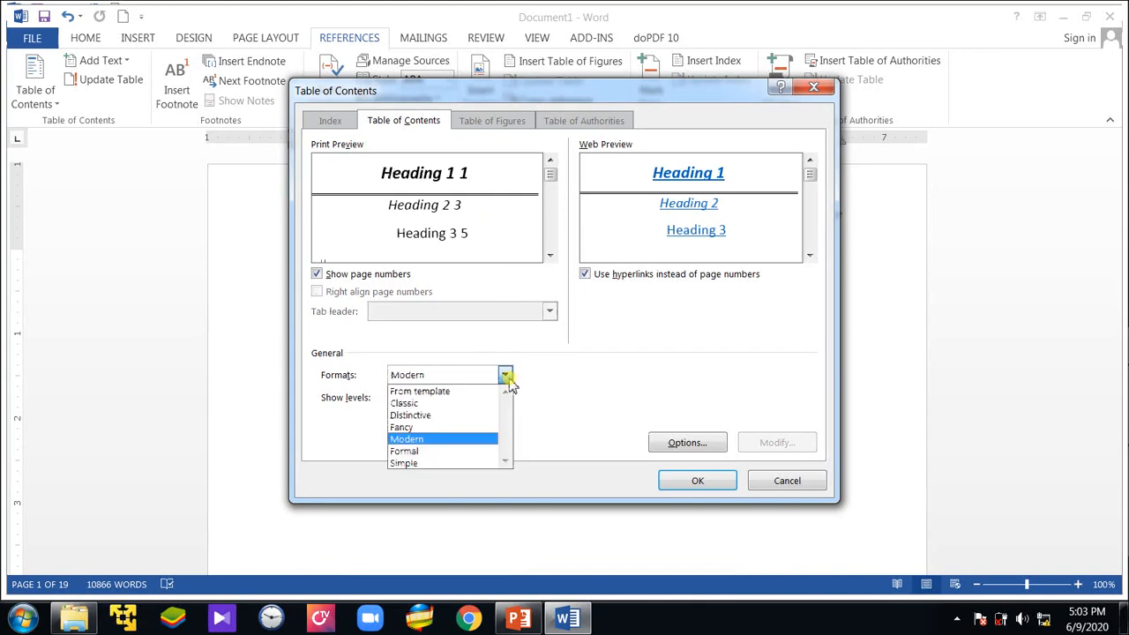
pyautogui.click(449, 451)
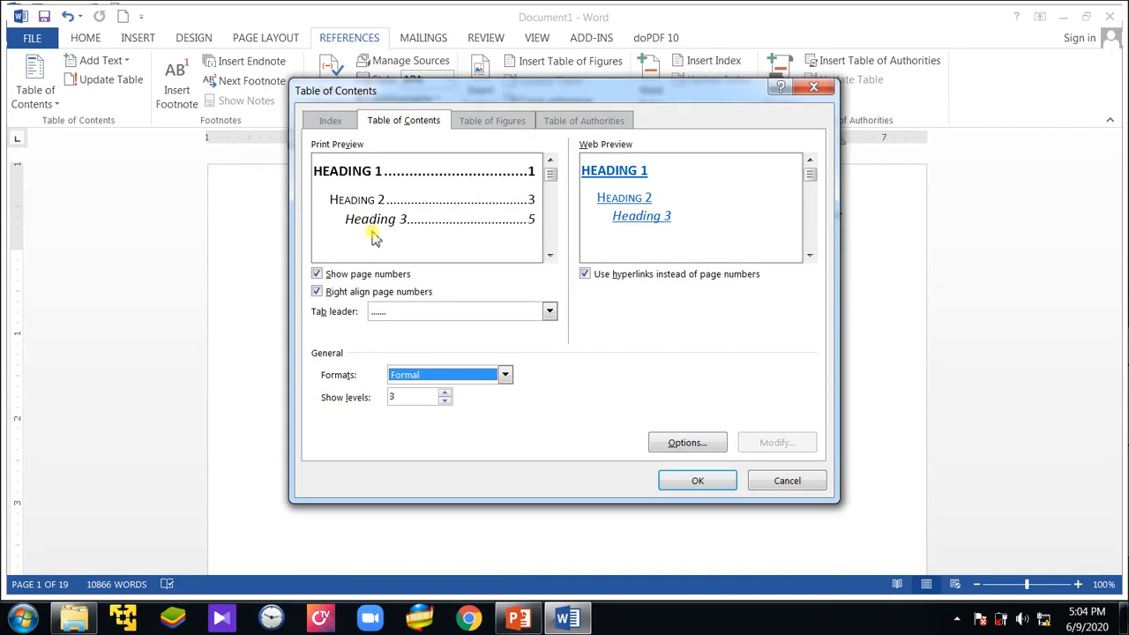
# - Clear the TOC levels of Heading 1, Heading 2 and Heading 3 in the table of contents options
pyautogui.click(687, 443)
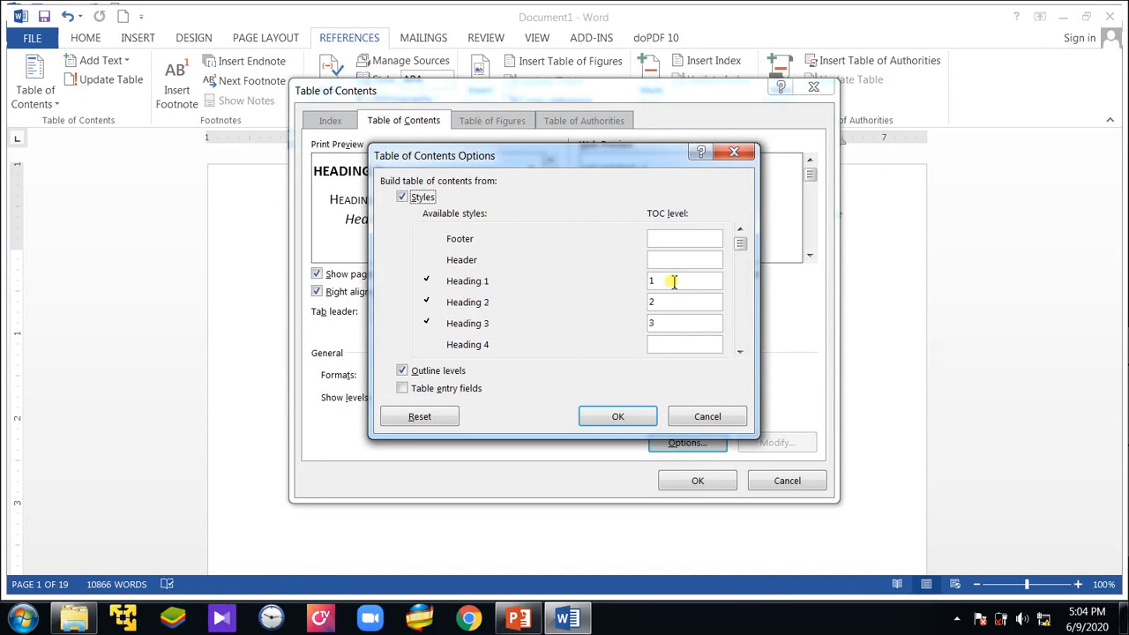
pyautogui.click(654, 302)
pyautogui.click(657, 323)
pyautogui.click(670, 280)
pyautogui.press('BackSpace')
pyautogui.press('BackSpace')
# - Assign TOC level 1 to the IT 1 style in the table of contents options
pyautogui.click(740, 352)
pyautogui.click(740, 352)
pyautogui.click(740, 352)
pyautogui.click(740, 352)
pyautogui.click(740, 352)
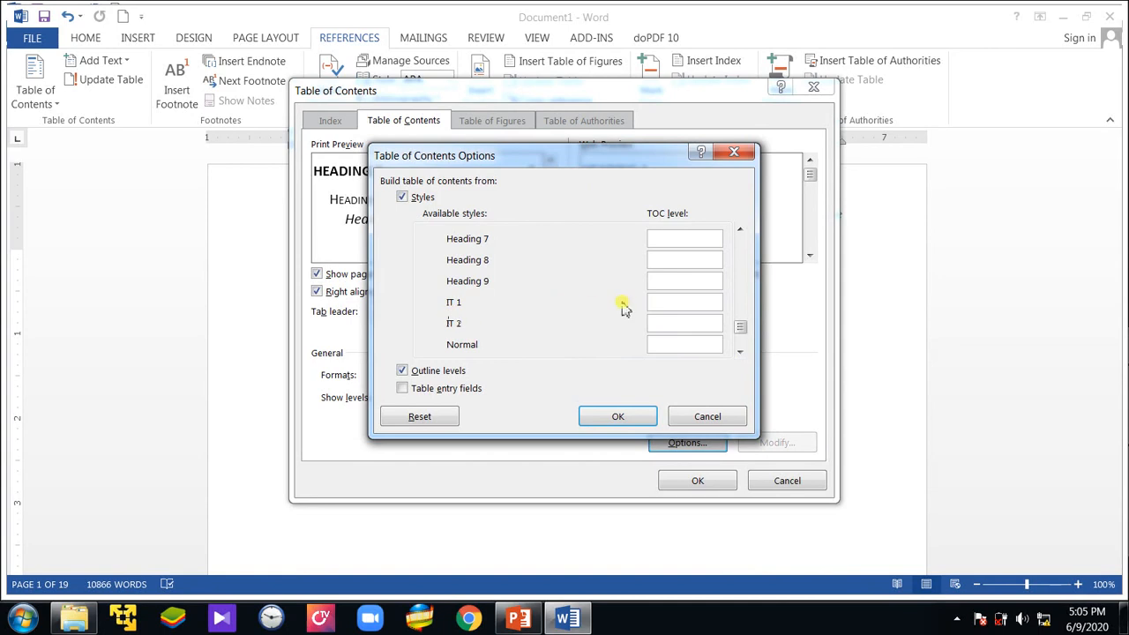
pyautogui.click(657, 306)
pyautogui.write('1')
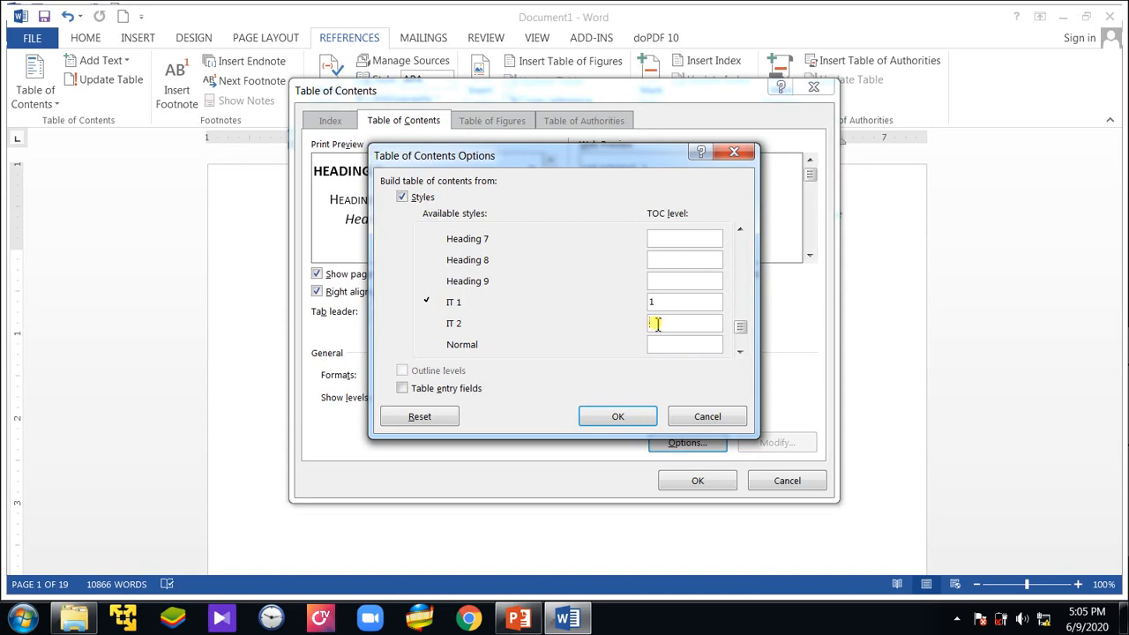
# - Assign TOC level 2 to the IT 2 style in the table of contents options and accept them
pyautogui.click(741, 351)
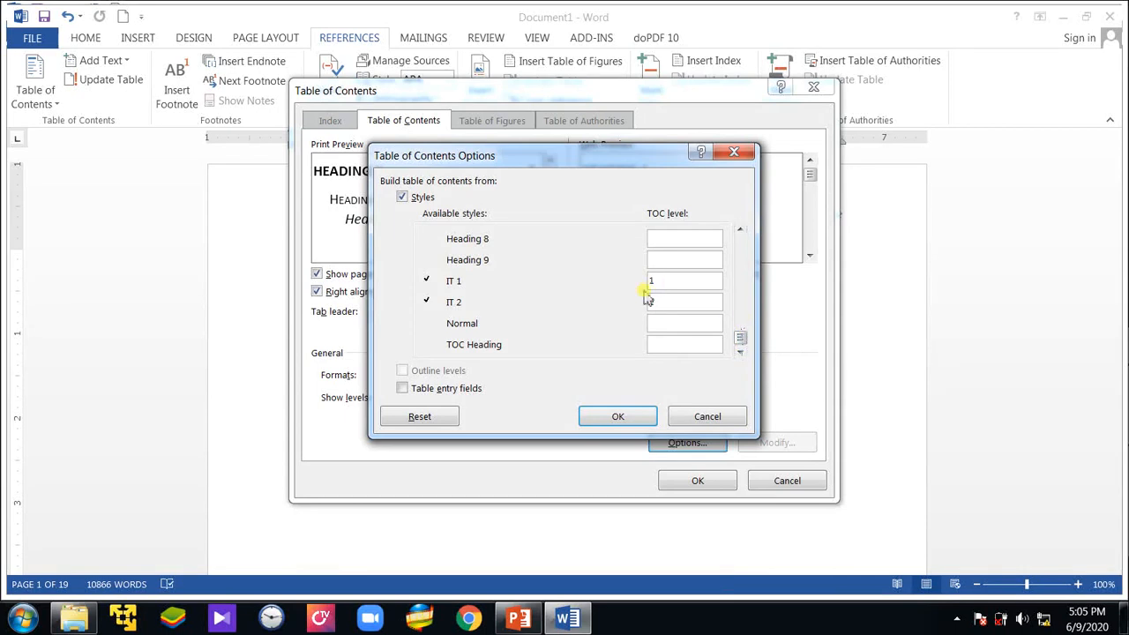
pyautogui.write('2')
pyautogui.click(616, 420)
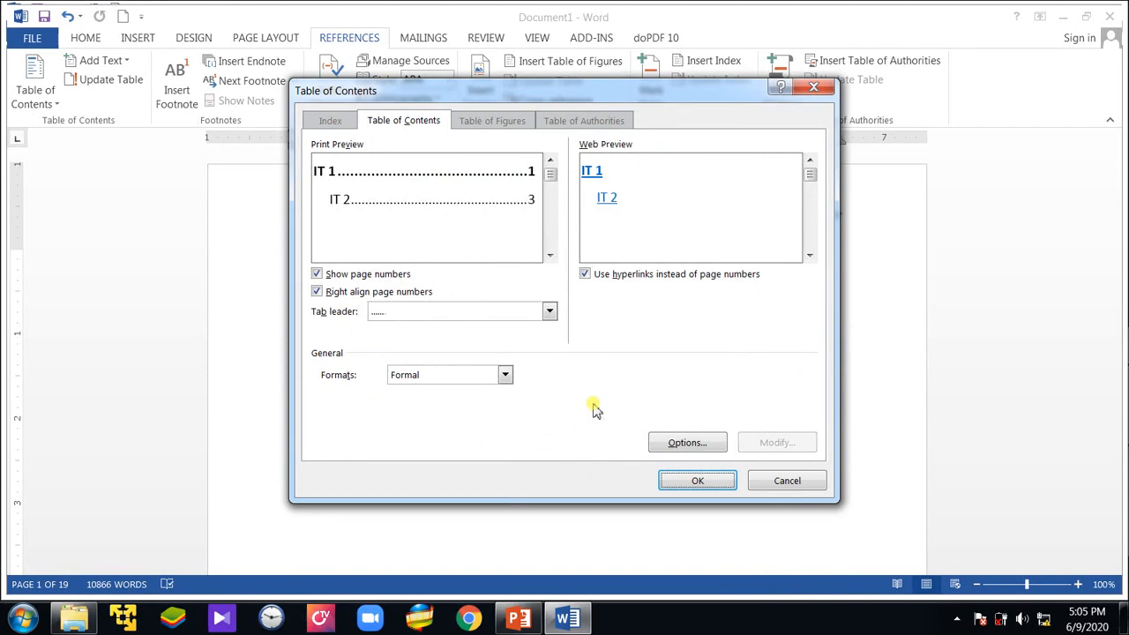
# - Choose the dotted tab leader and insert the custom table of contents under the Table of Content heading
pyautogui.click(553, 315)
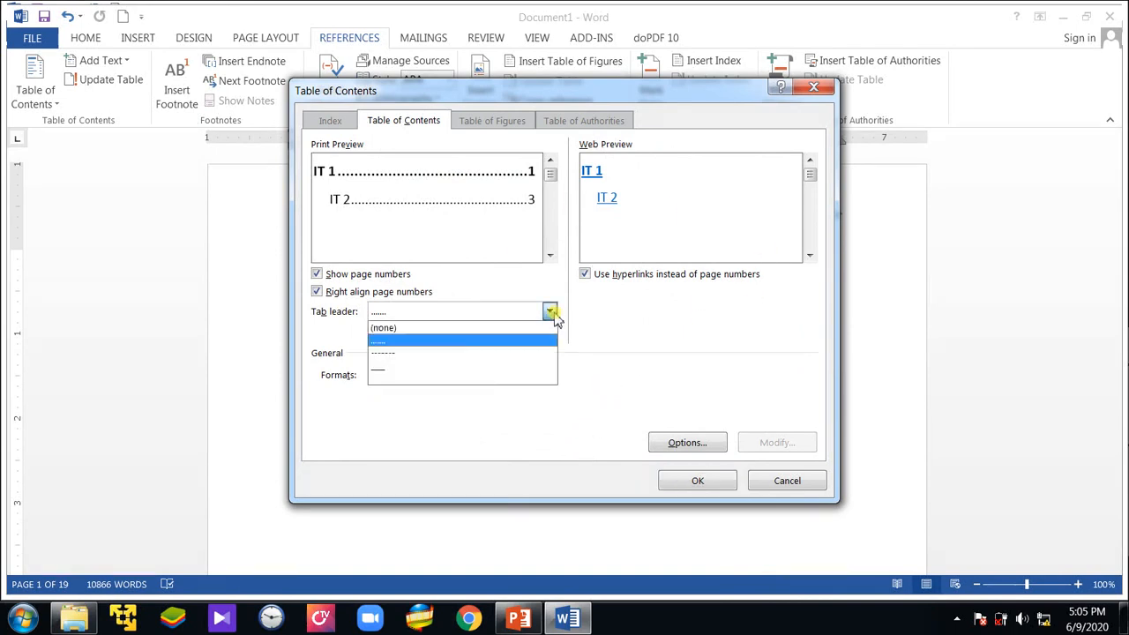
pyautogui.click(386, 341)
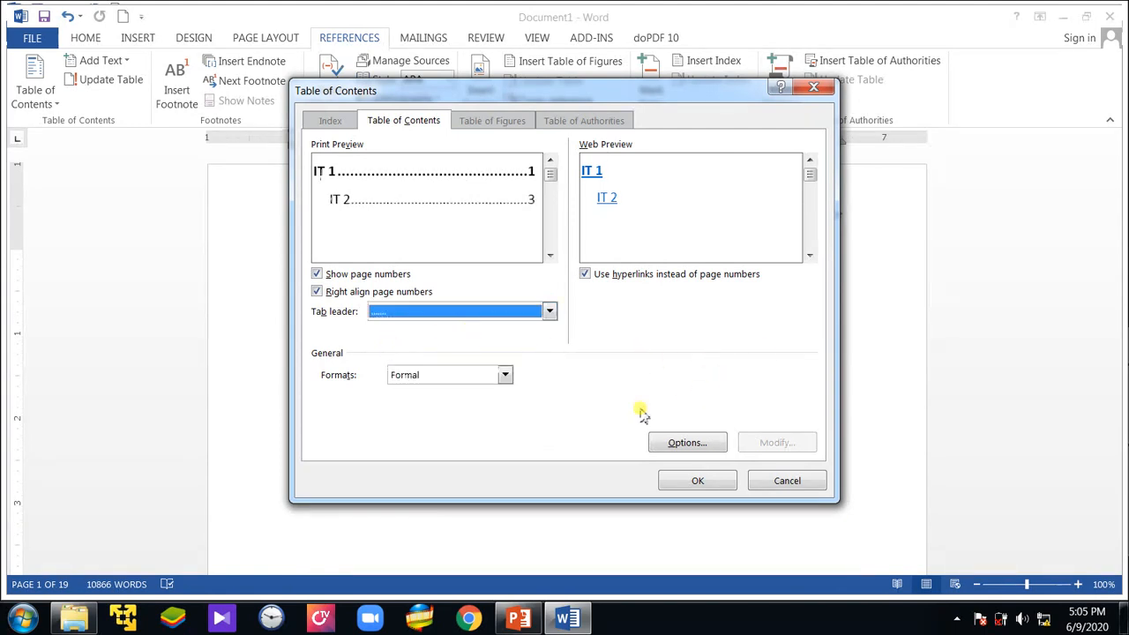
pyautogui.click(687, 485)
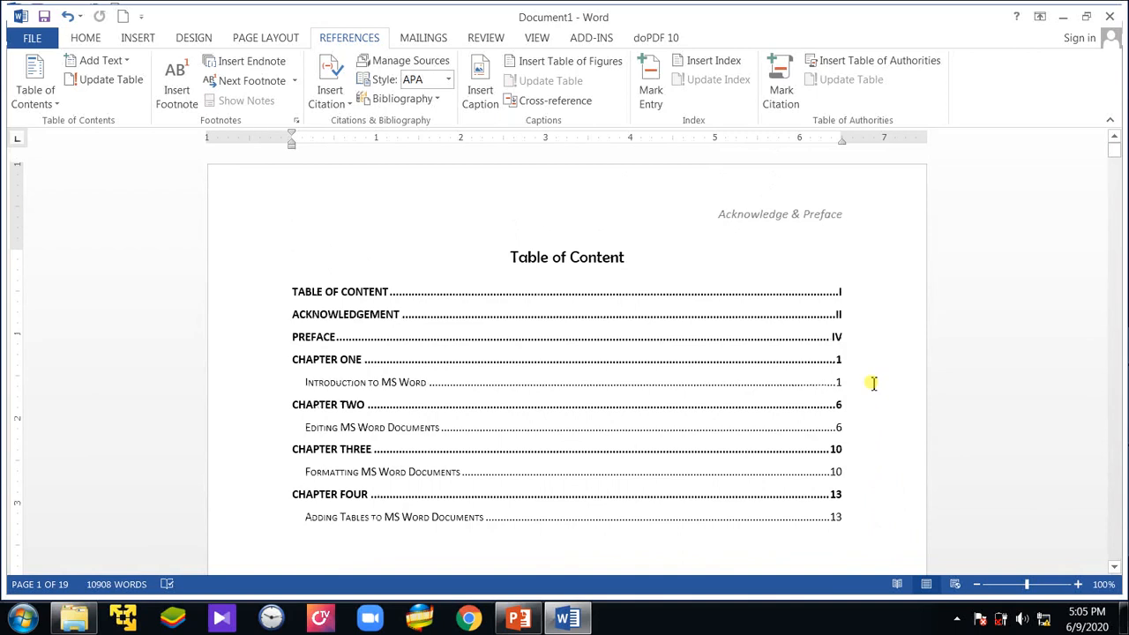
# - Review the chapter entries and page numbers in the inserted table of contents
pyautogui.scroll(-2, 822, 393)
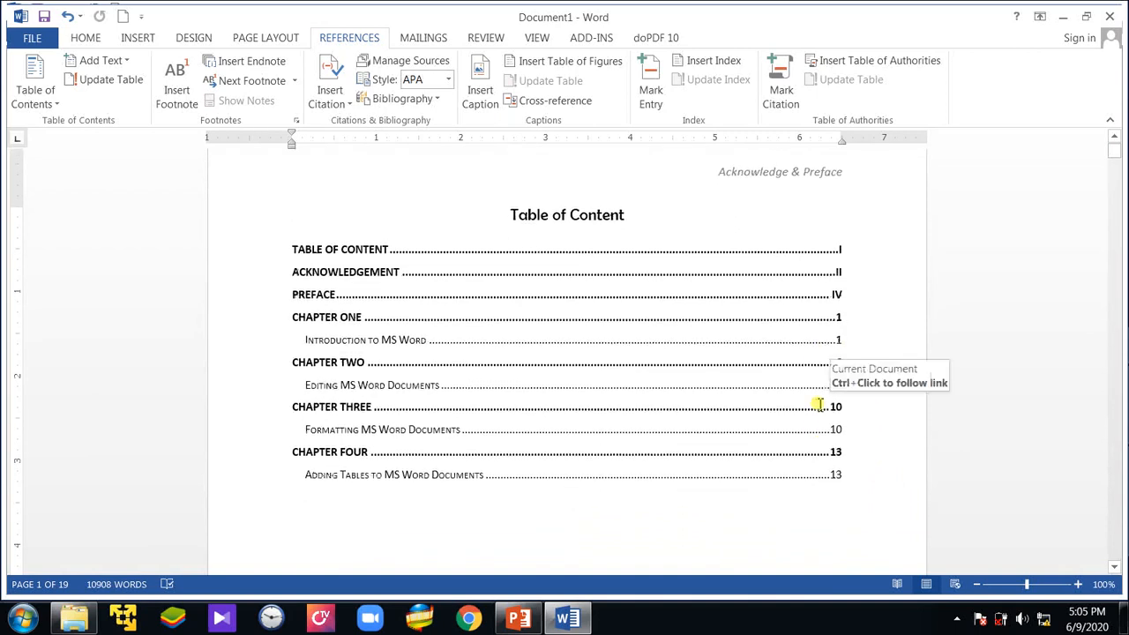
pyautogui.scroll(2, 461, 497)
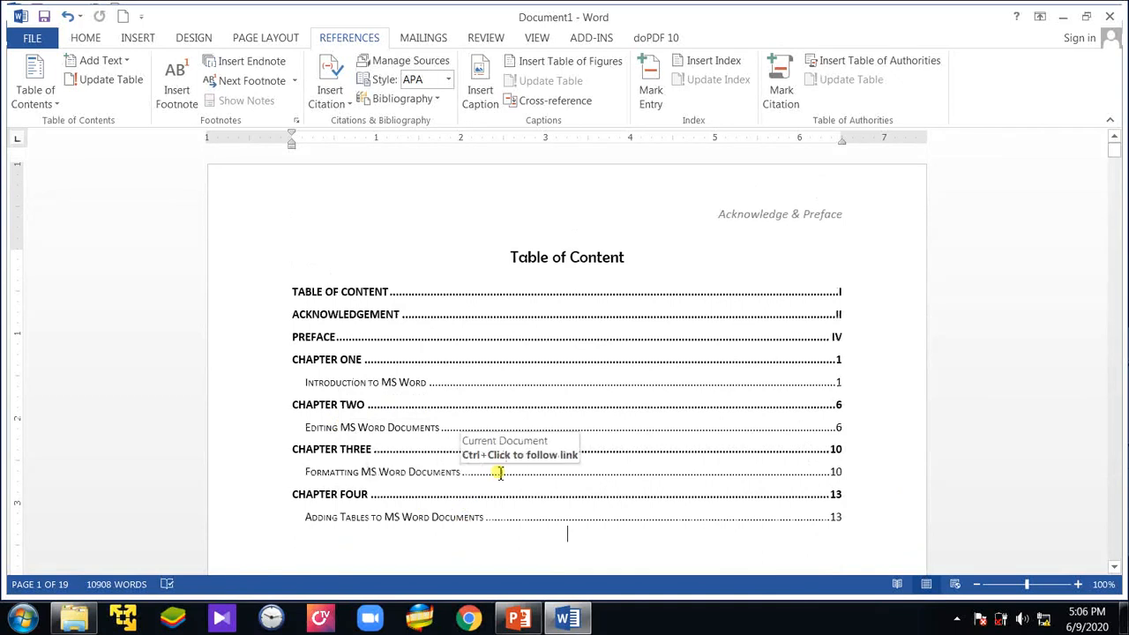
pyautogui.click(53, 102)
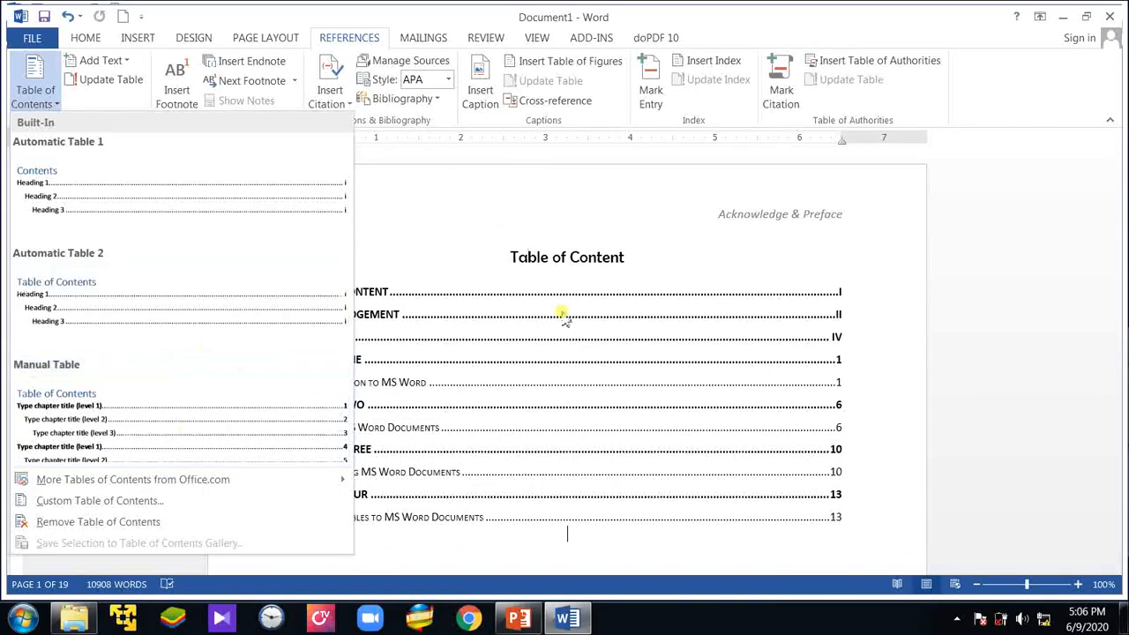
pyautogui.click(712, 399)
pyautogui.scroll(-2, 776, 459)
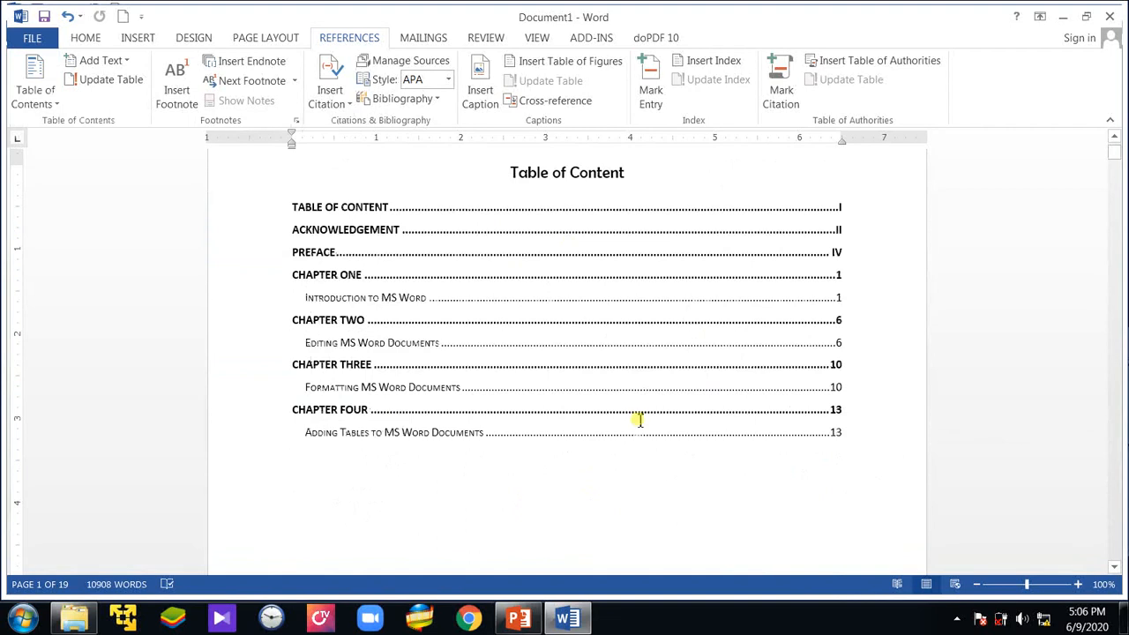
pyautogui.scroll(-2, 648, 437)
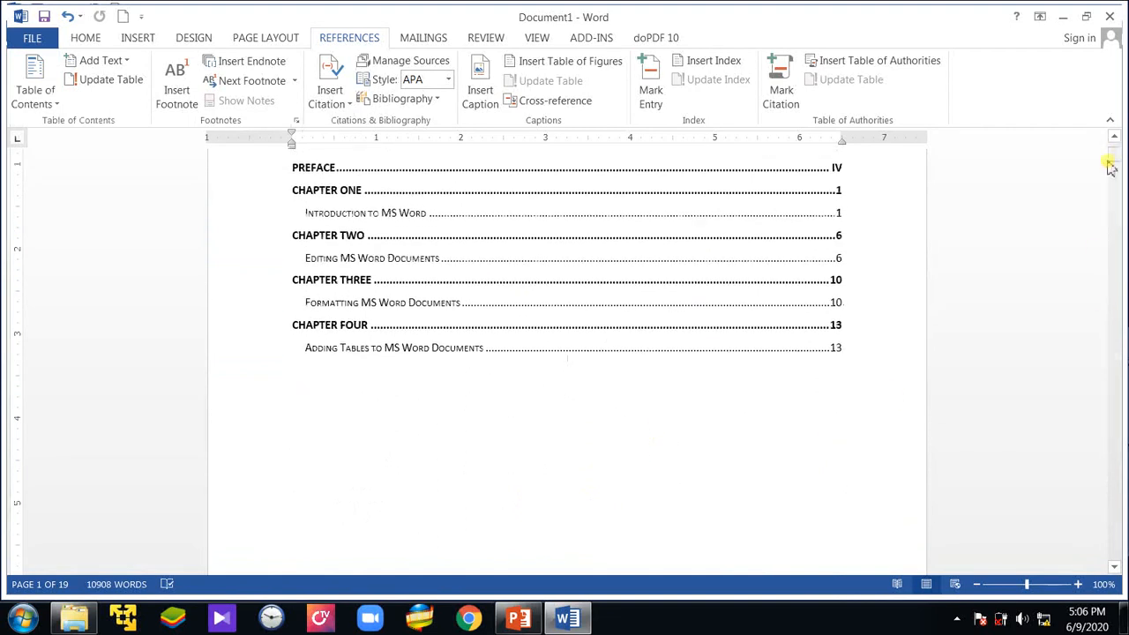
# - Check the page on which Chapter Two begins against its entry in the table of contents
pyautogui.moveTo(1117, 157); pyautogui.dragTo(1122, 331)
pyautogui.scroll(12, 642, 409)
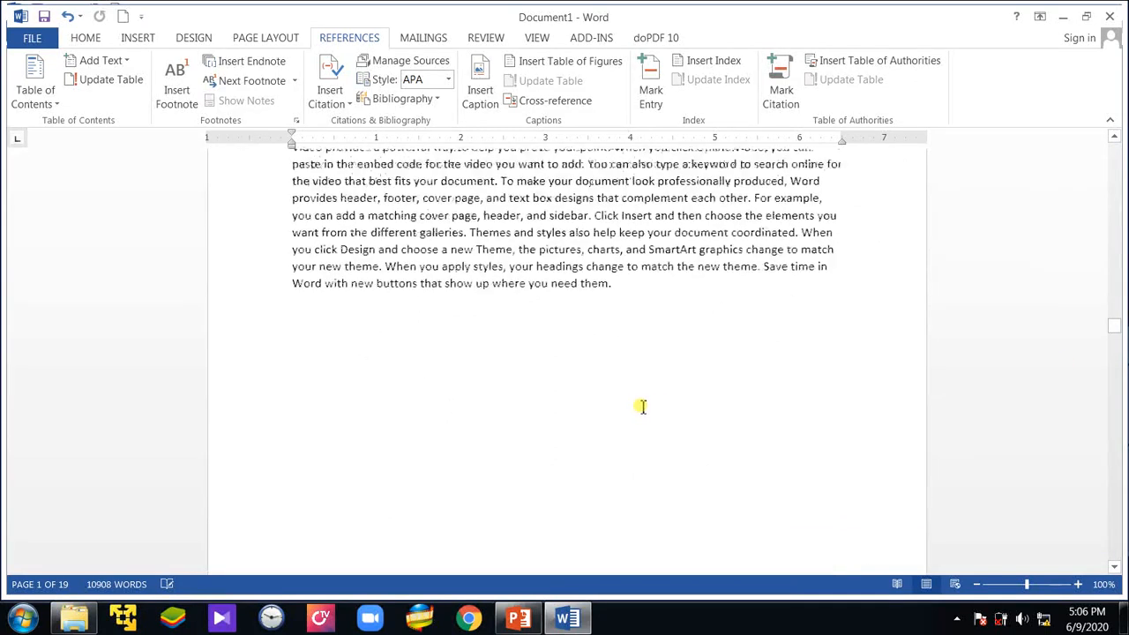
pyautogui.click(653, 377)
pyautogui.scroll(-3, 651, 423)
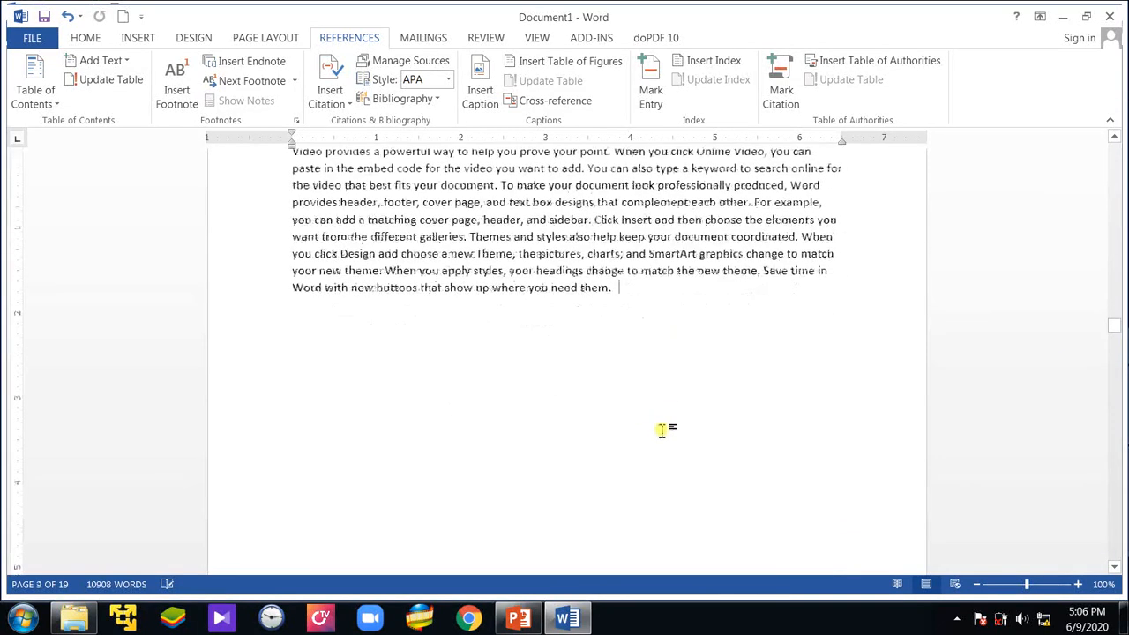
pyautogui.scroll(-7, 653, 428)
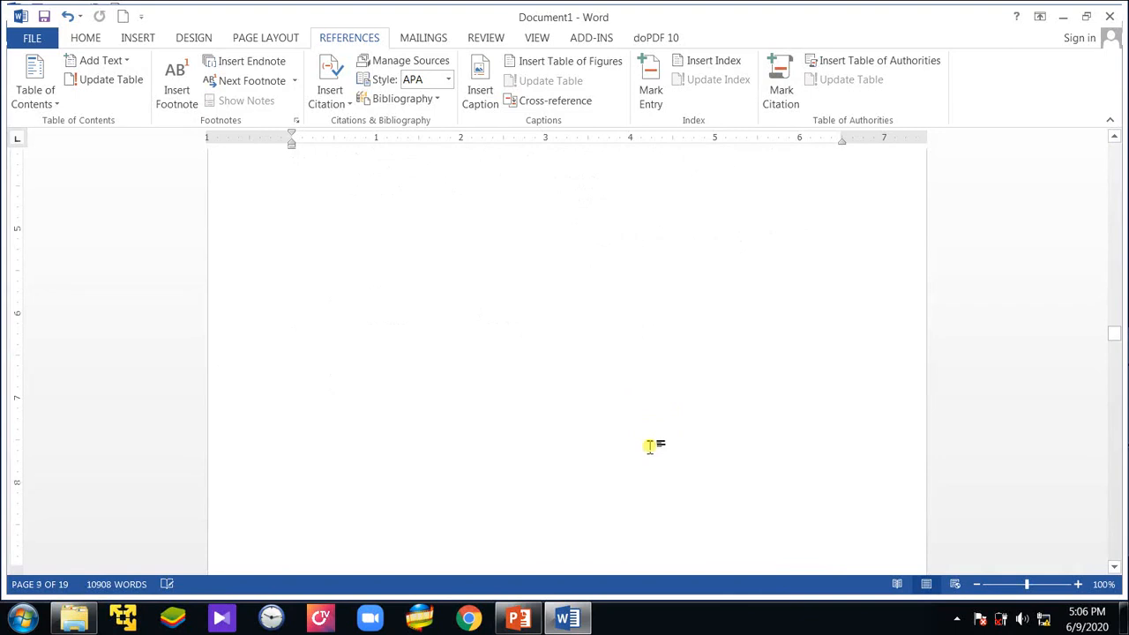
pyautogui.scroll(-3, 666, 441)
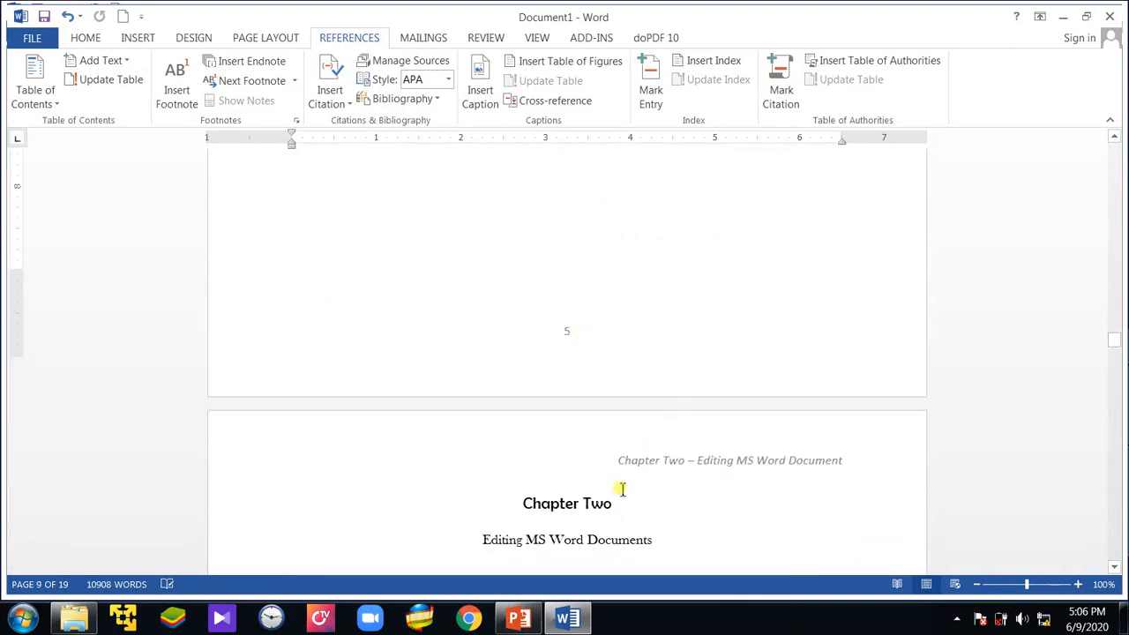
pyautogui.scroll(-1, 599, 494)
pyautogui.scroll(-1, 627, 513)
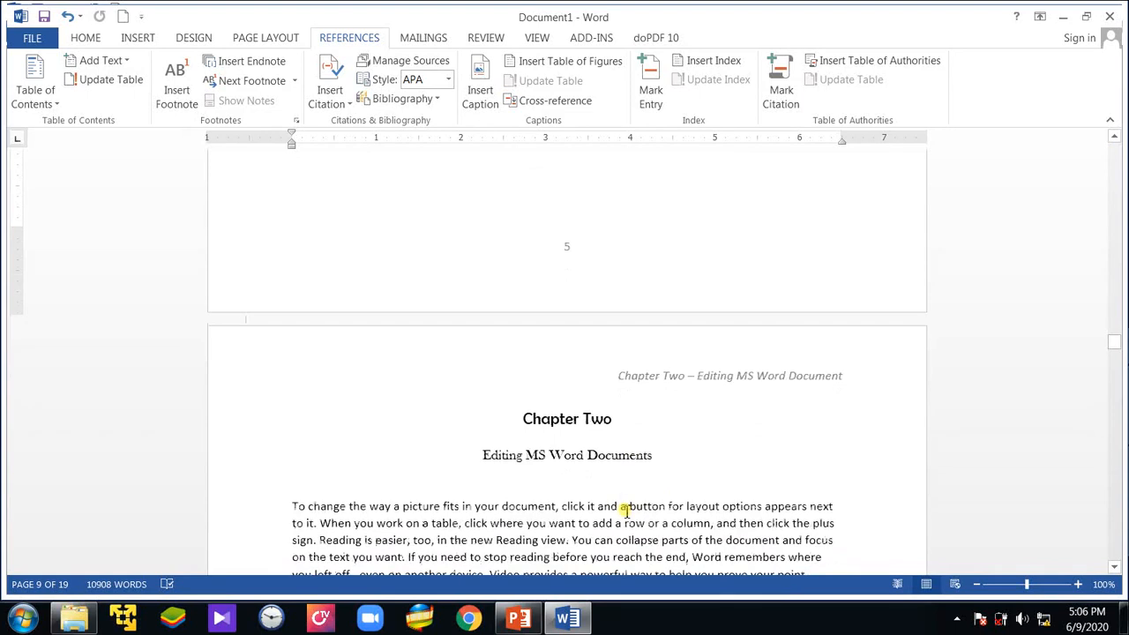
pyautogui.click(1116, 343)
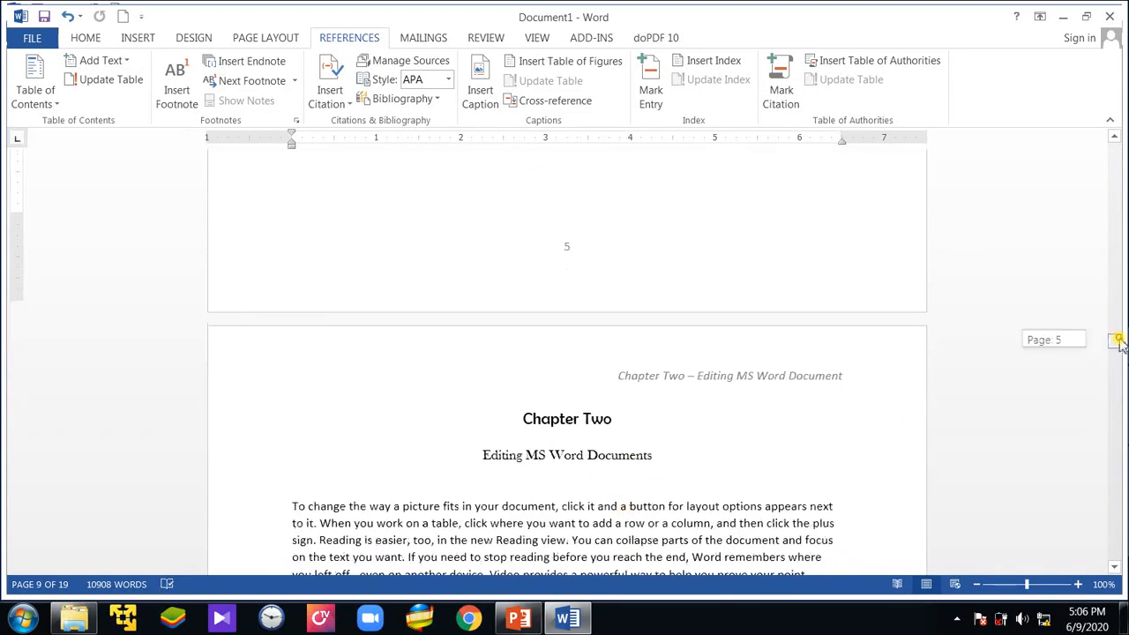
pyautogui.moveTo(1117, 342); pyautogui.dragTo(1116, 146)
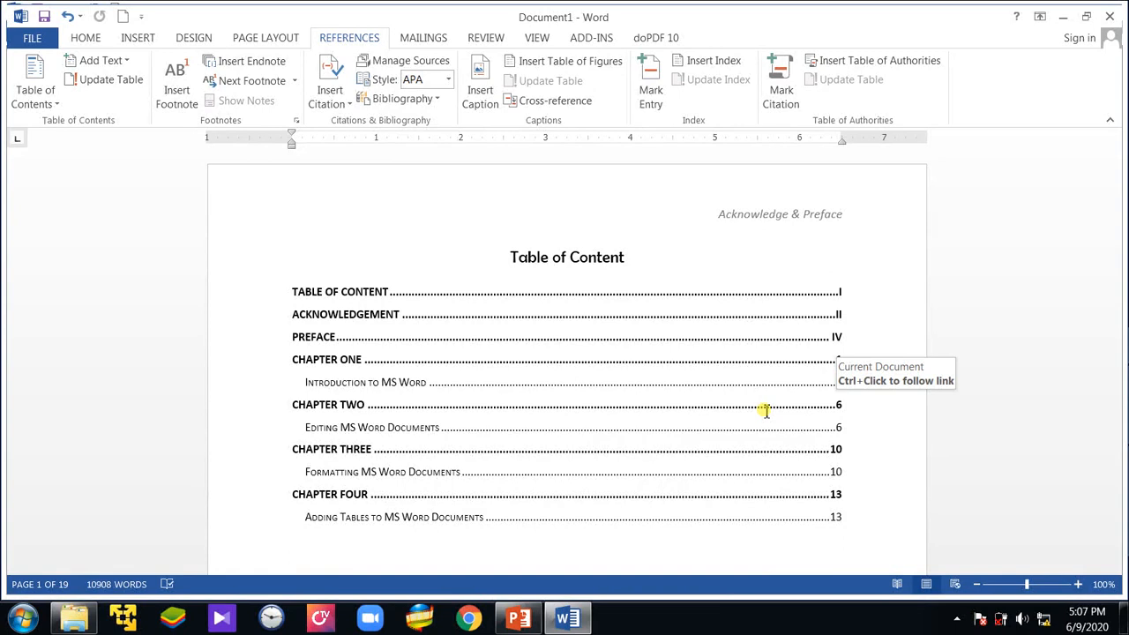
# - Update the table of contents field with the option to update page numbers only
pyautogui.rightClick(724, 357)
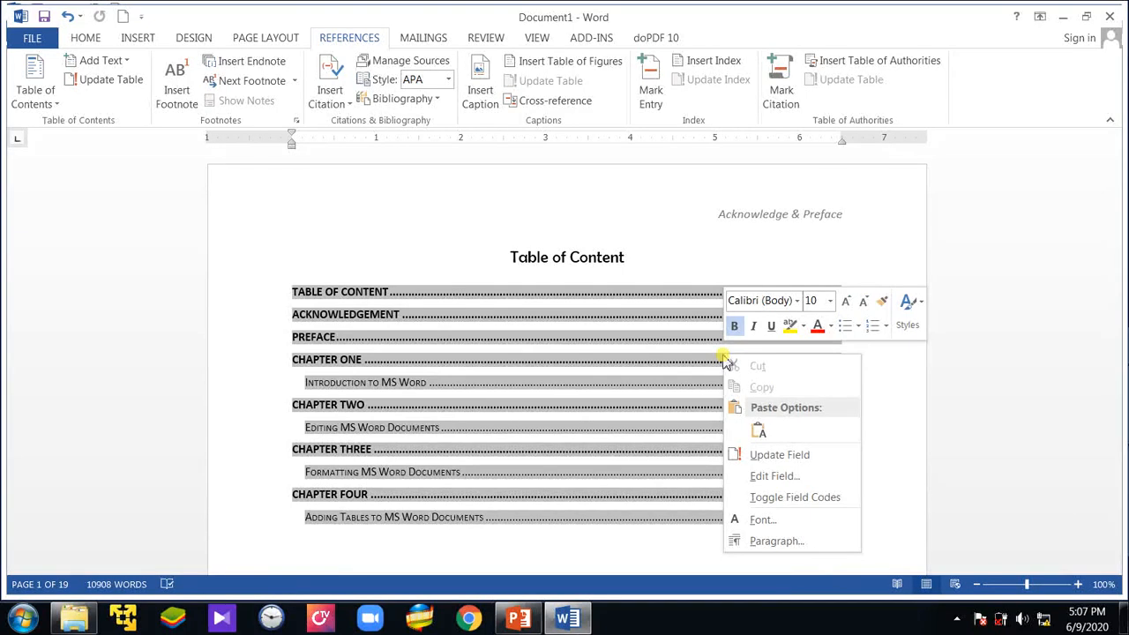
pyautogui.click(793, 457)
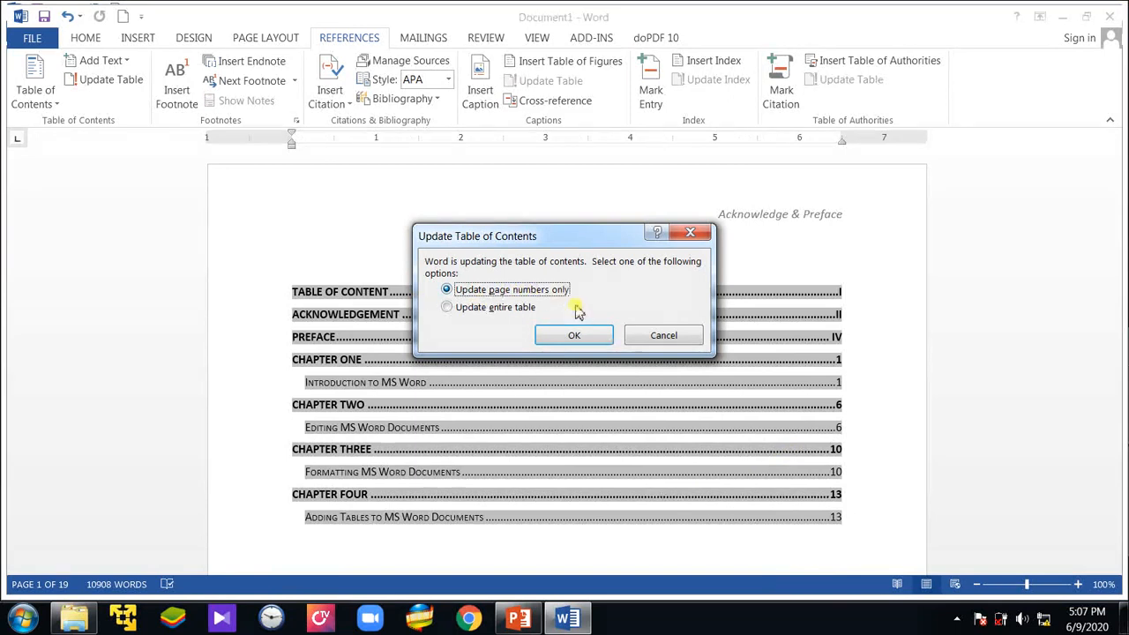
pyautogui.click(589, 337)
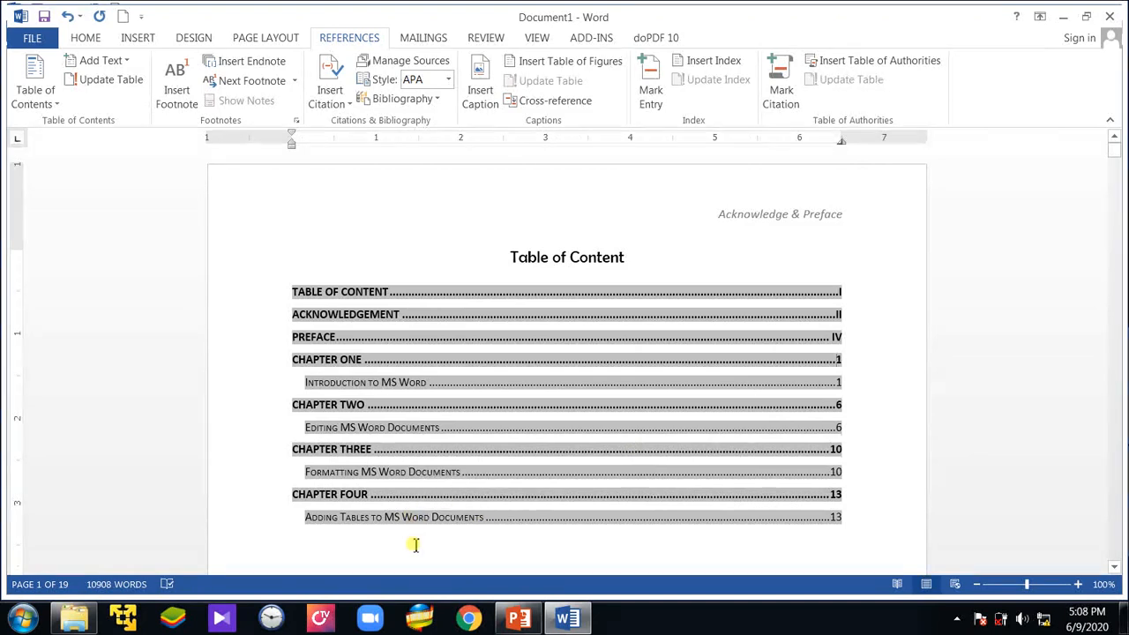
# - Insert a Next Page section break at the end of the document, after the last paragraph of Chapter Four
pyautogui.moveTo(1113, 155); pyautogui.dragTo(1102, 618)
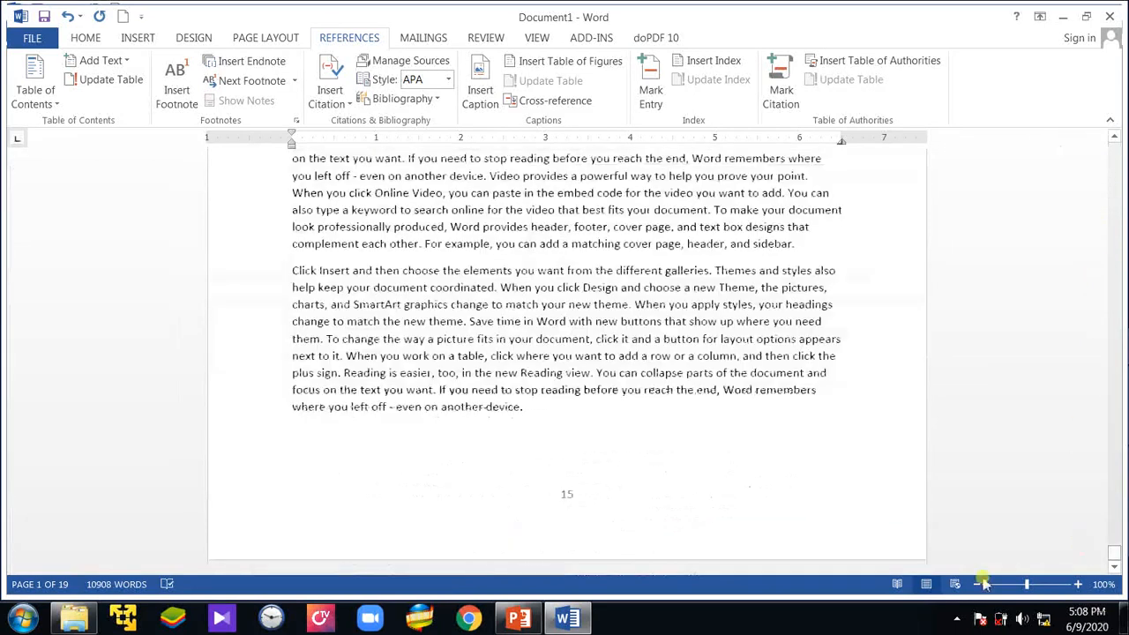
pyautogui.click(534, 441)
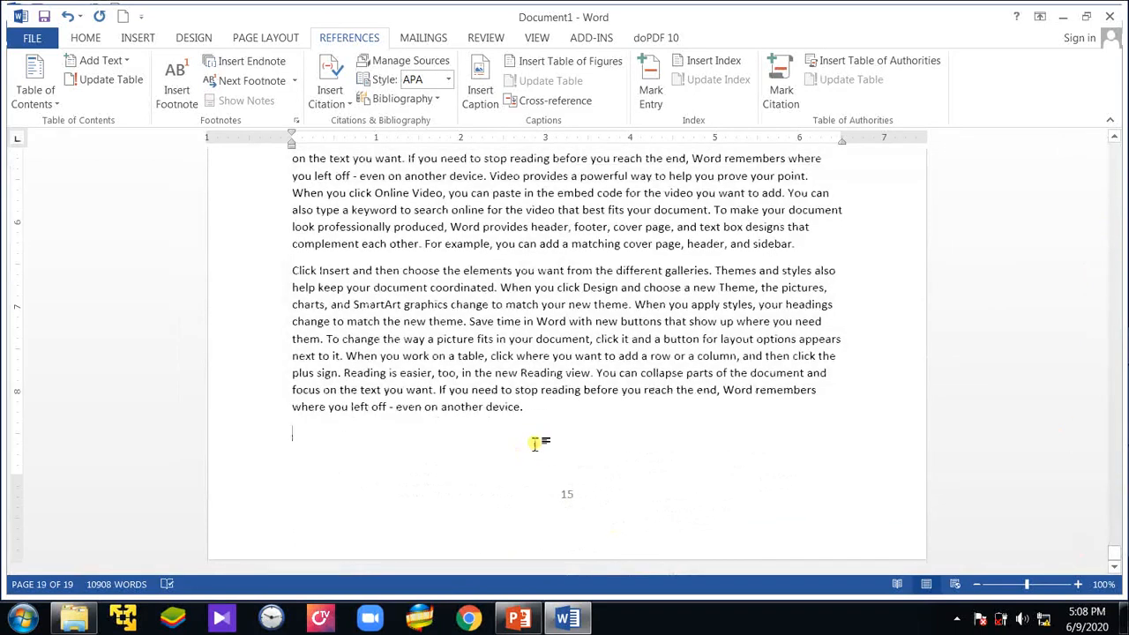
pyautogui.click(92, 41)
pyautogui.click(138, 38)
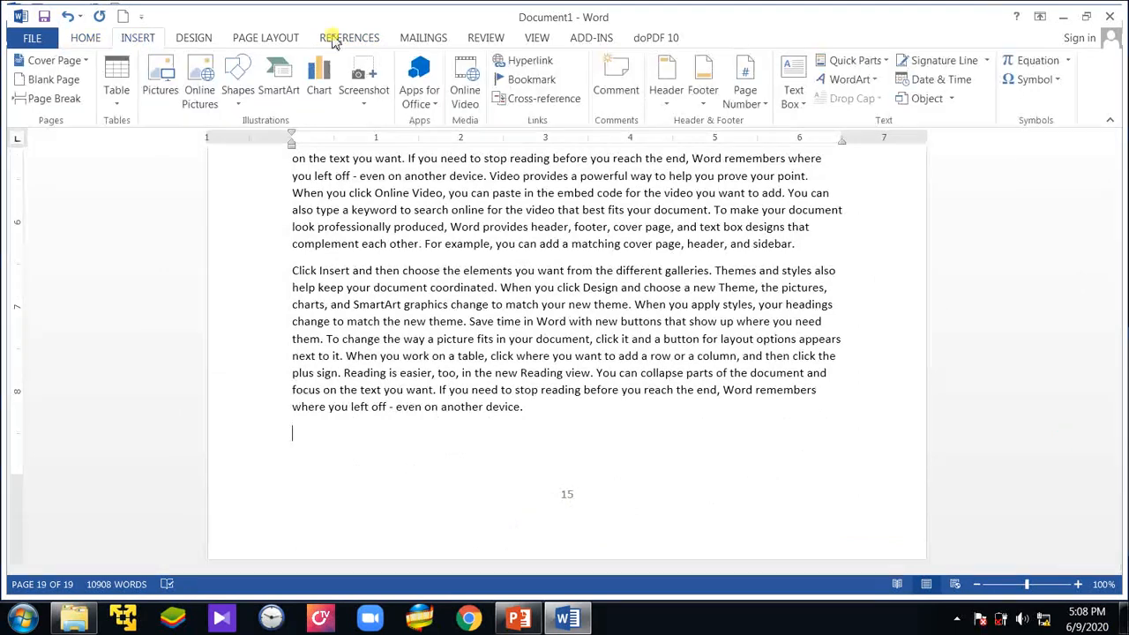
pyautogui.click(273, 38)
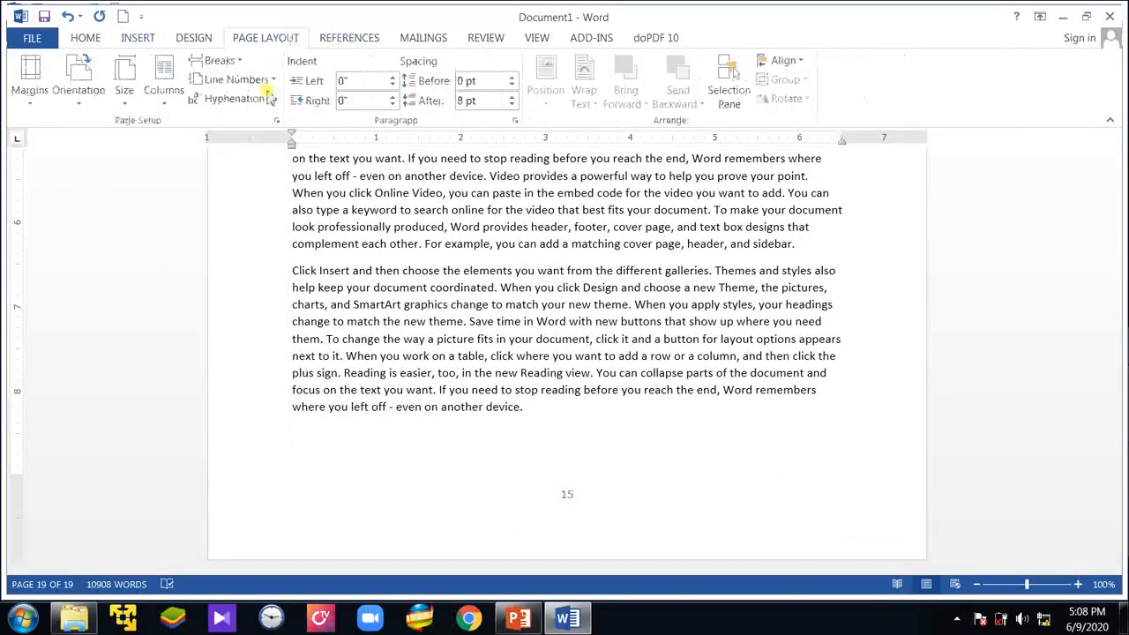
pyautogui.click(216, 60)
pyautogui.click(265, 291)
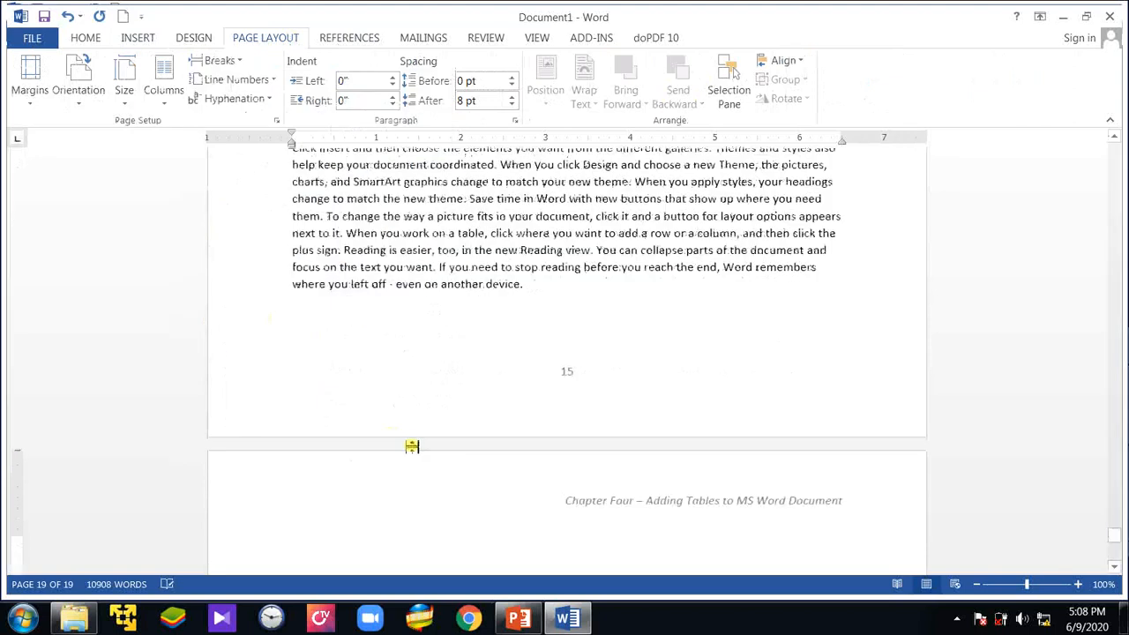
pyautogui.write('cHAP')
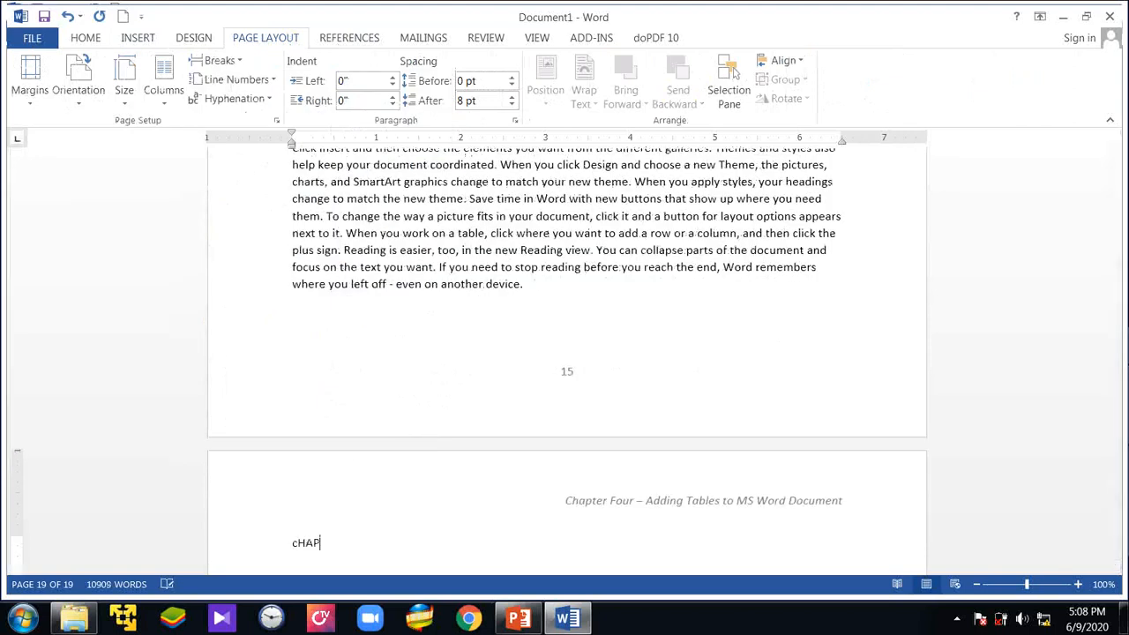
pyautogui.press('BackSpace')
pyautogui.press('BackSpace')
pyautogui.press('BackSpace')
pyautogui.press('BackSpace')
# - Enter the heading "Chapter Five" and the subheading "Using Graphics" on separate lines of the new page
pyautogui.press('capslock')
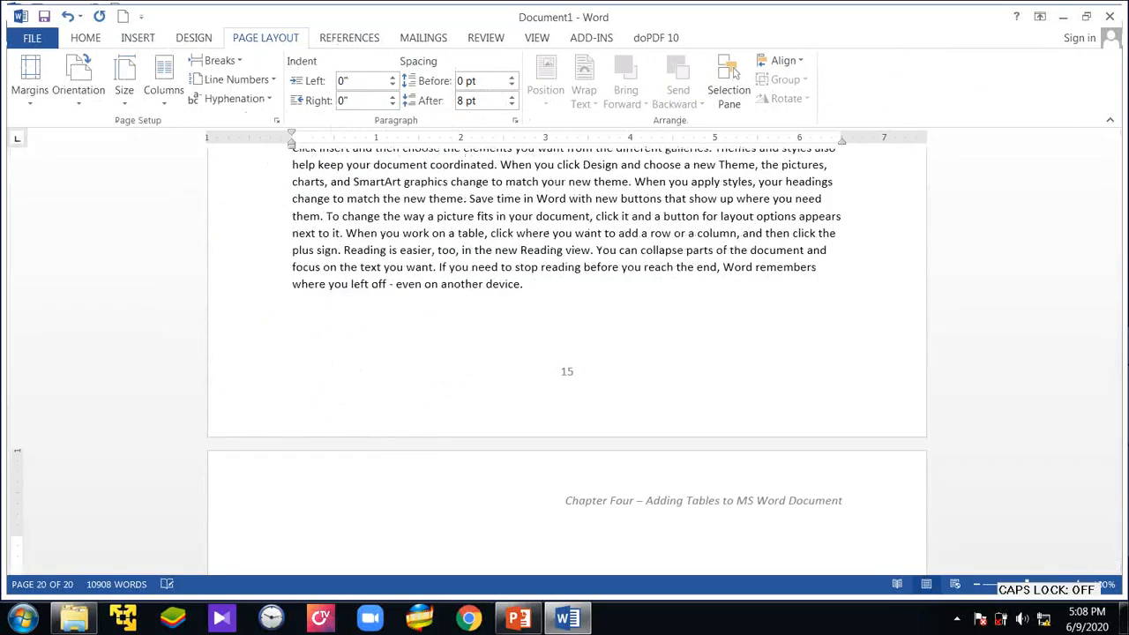
pyautogui.write('Chapter Five ')
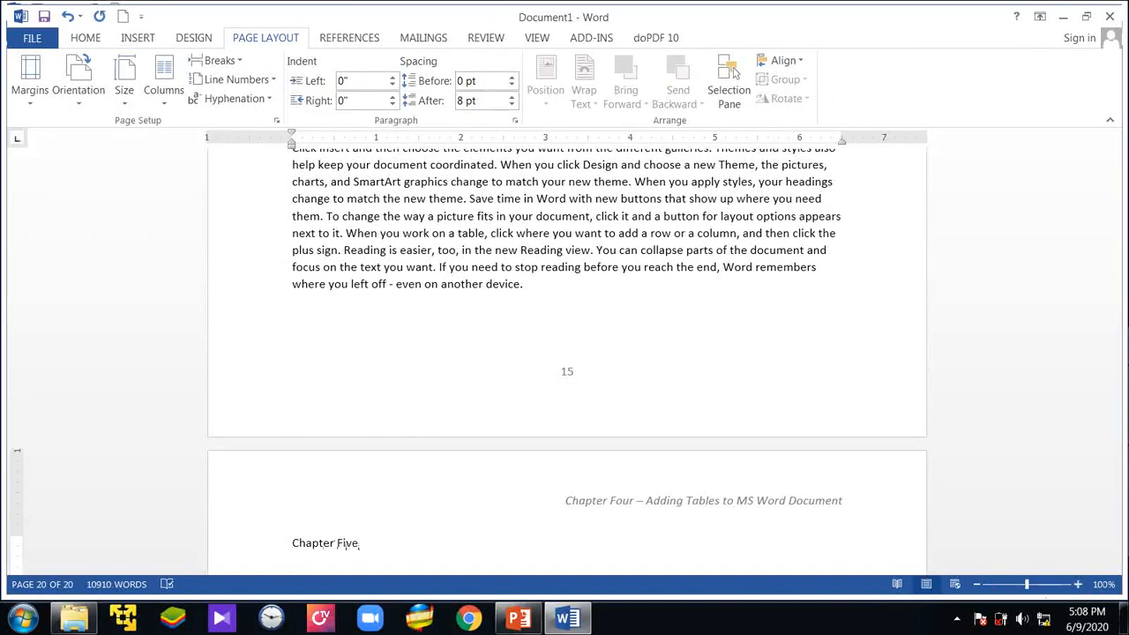
pyautogui.write('Using Graphics')
pyautogui.press('Return')
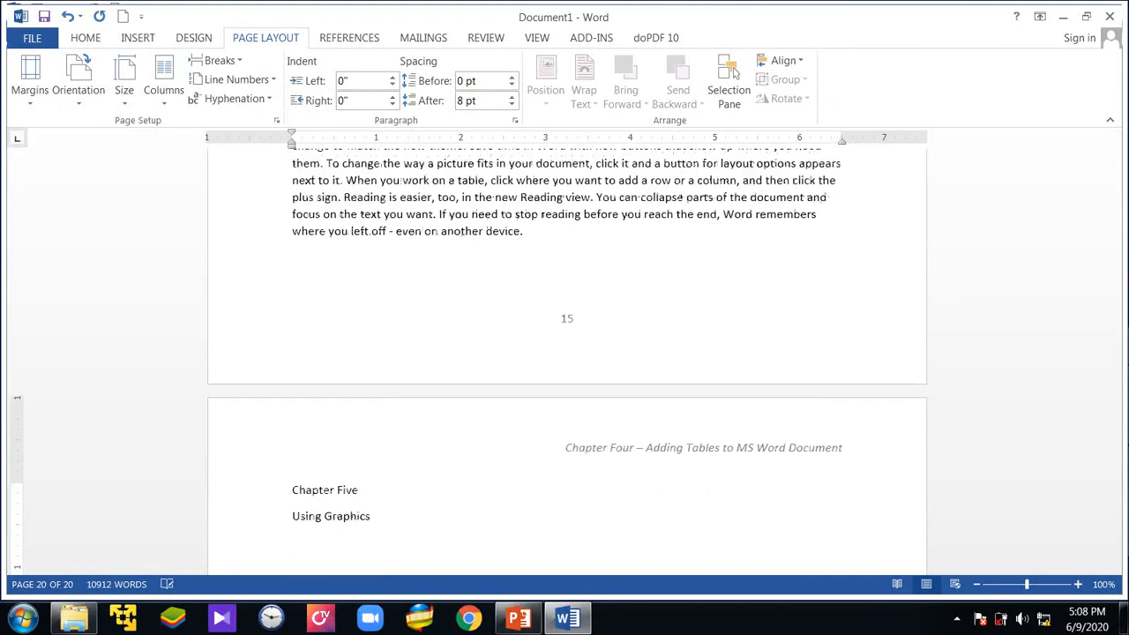
# - Generate filler text below the Using Graphics subheading with =rand(5,10)
pyautogui.write('=rand(5,10)')
pyautogui.press('Return')
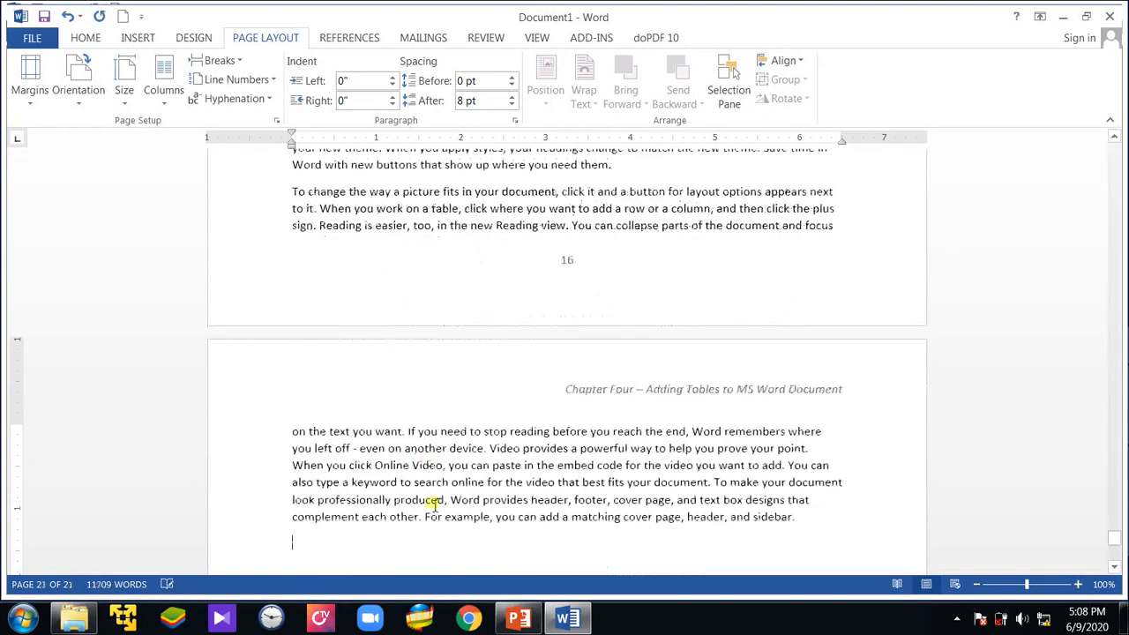
pyautogui.scroll(-2, 402, 536)
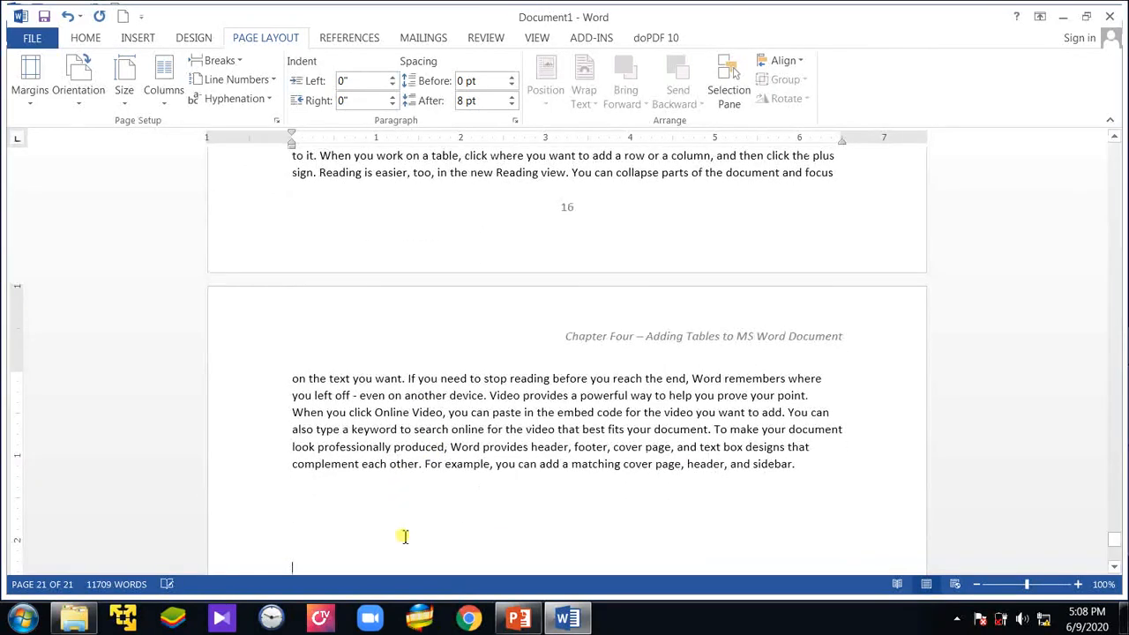
# - Add a Next Page section break after the filler text and enter the lines "Chapter Six" and "Adding Table of Contet" on the new page
pyautogui.click(220, 62)
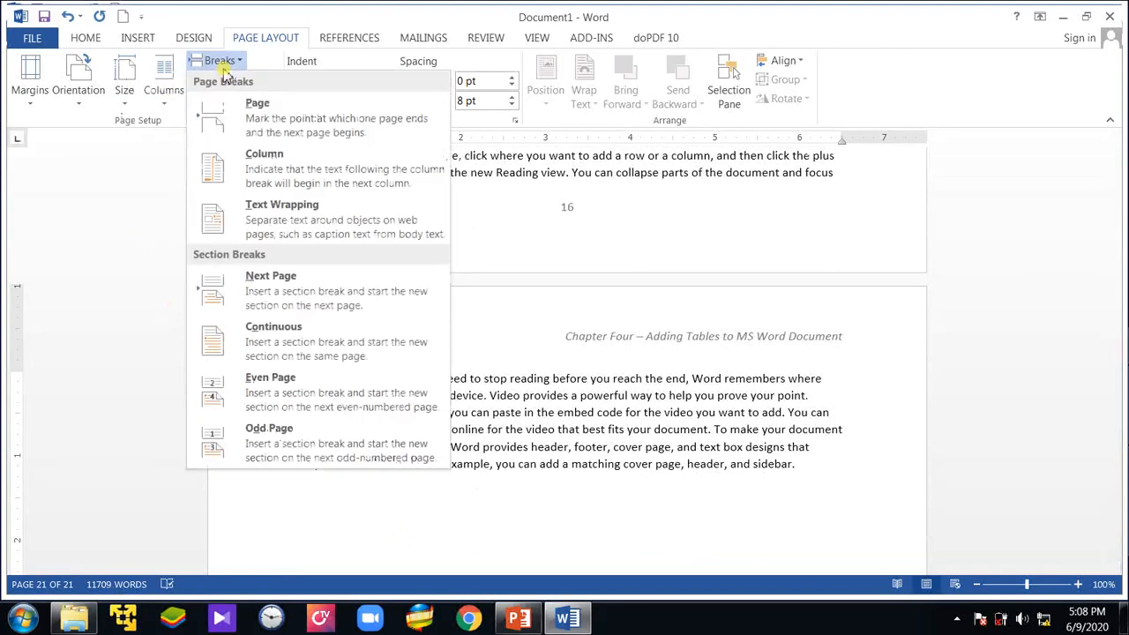
pyautogui.click(287, 295)
pyautogui.write('C')
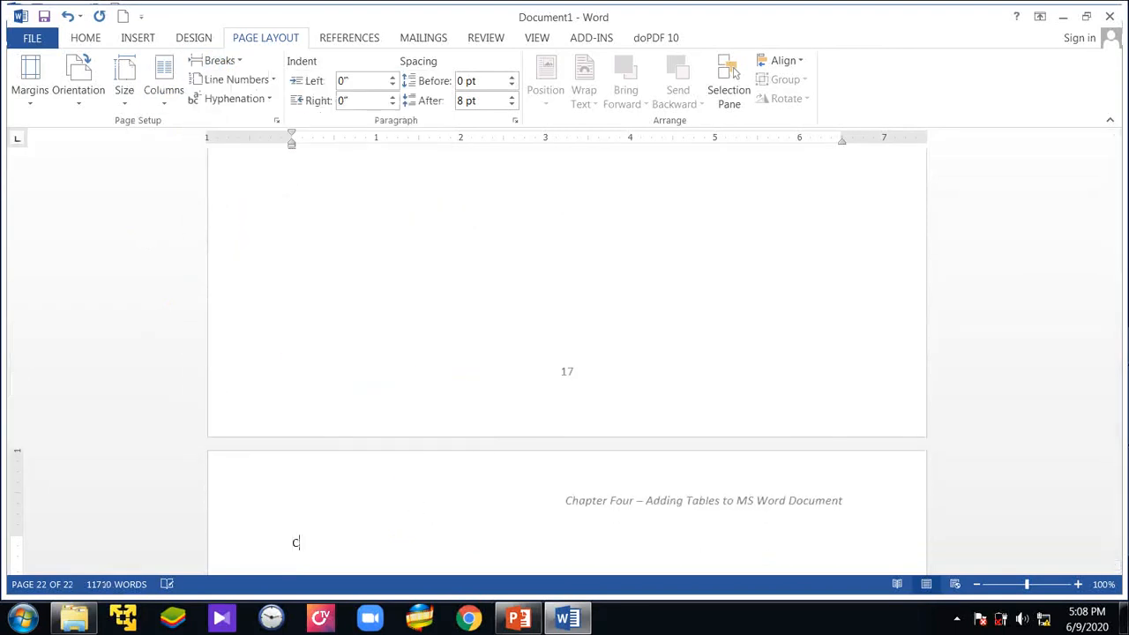
pyautogui.write('hapter Six')
pyautogui.press('Return')
pyautogui.write('Adding')
pyautogui.write(' Table of Con')
pyautogui.write('ten')
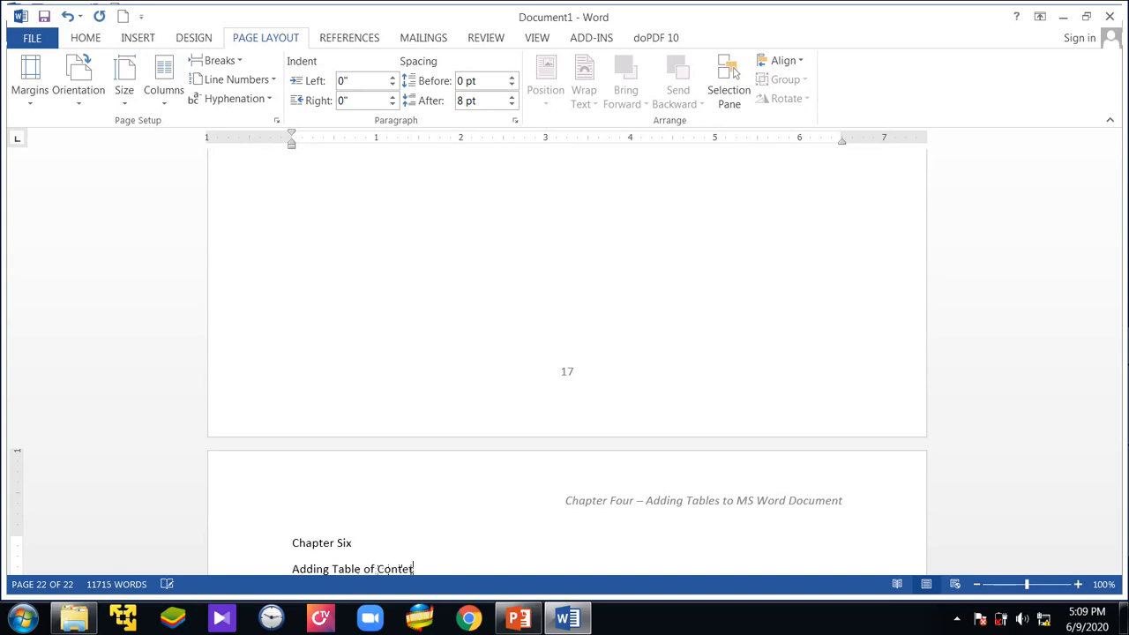
pyautogui.click(339, 543)
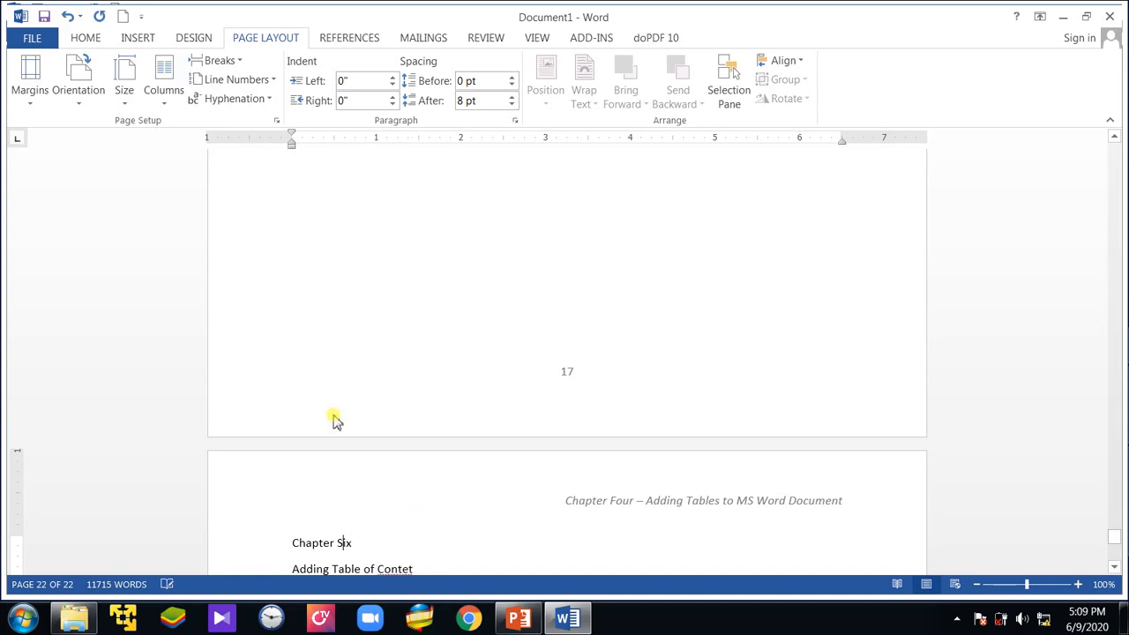
# - Apply style IT 1 to "Chapter Six" and style IT 2 to its subheading, corrected to "Adding Table of Content"
pyautogui.click(93, 40)
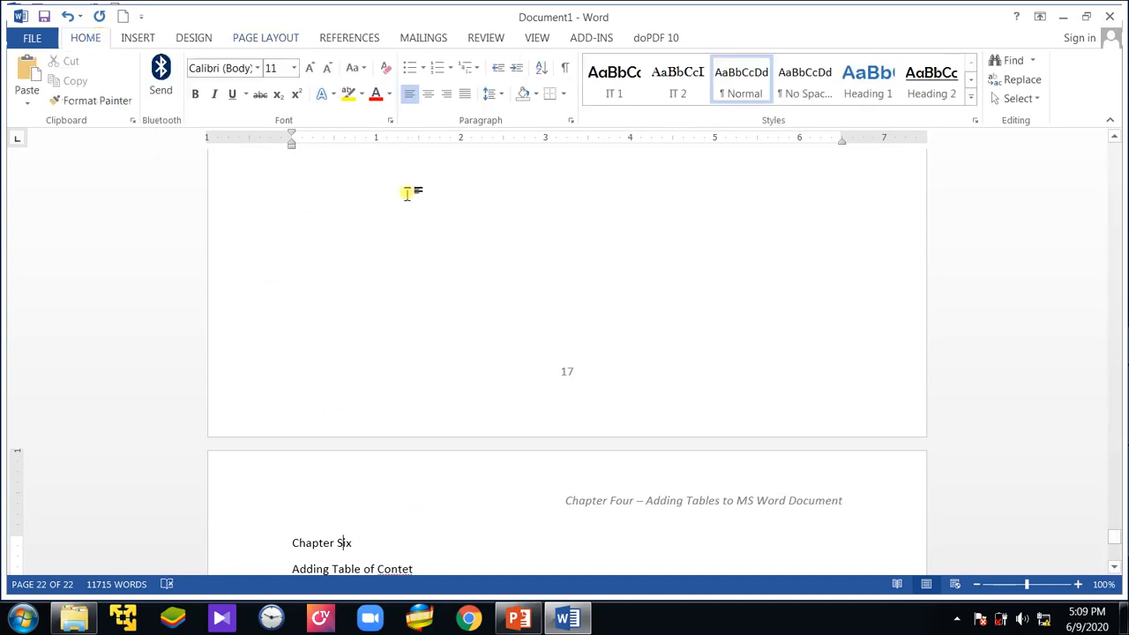
pyautogui.click(607, 88)
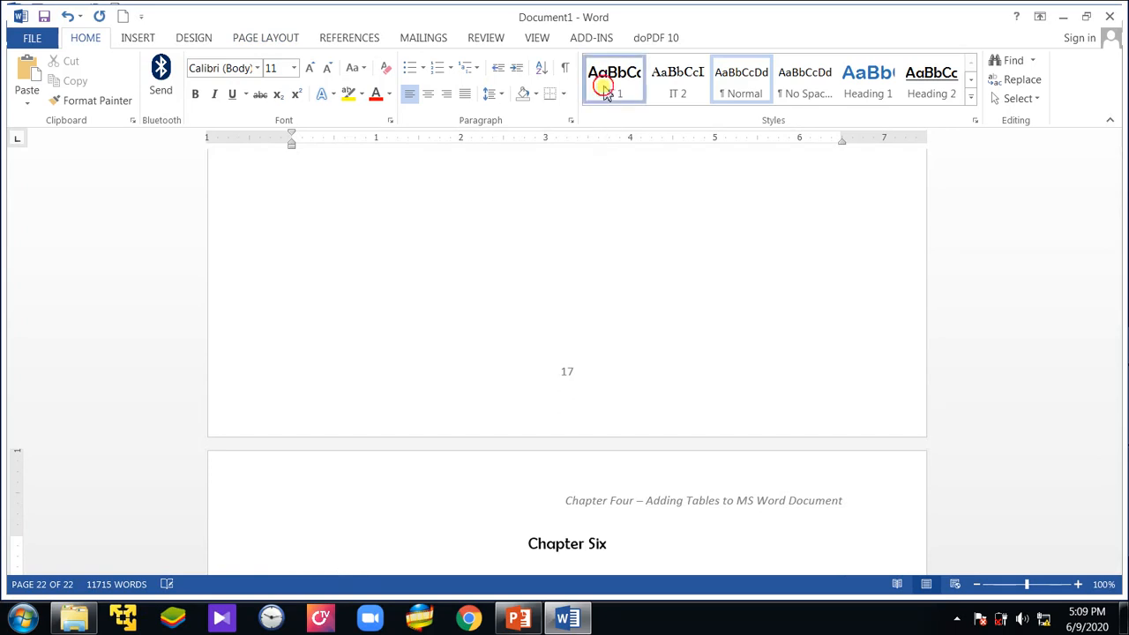
pyautogui.scroll(-1, 596, 336)
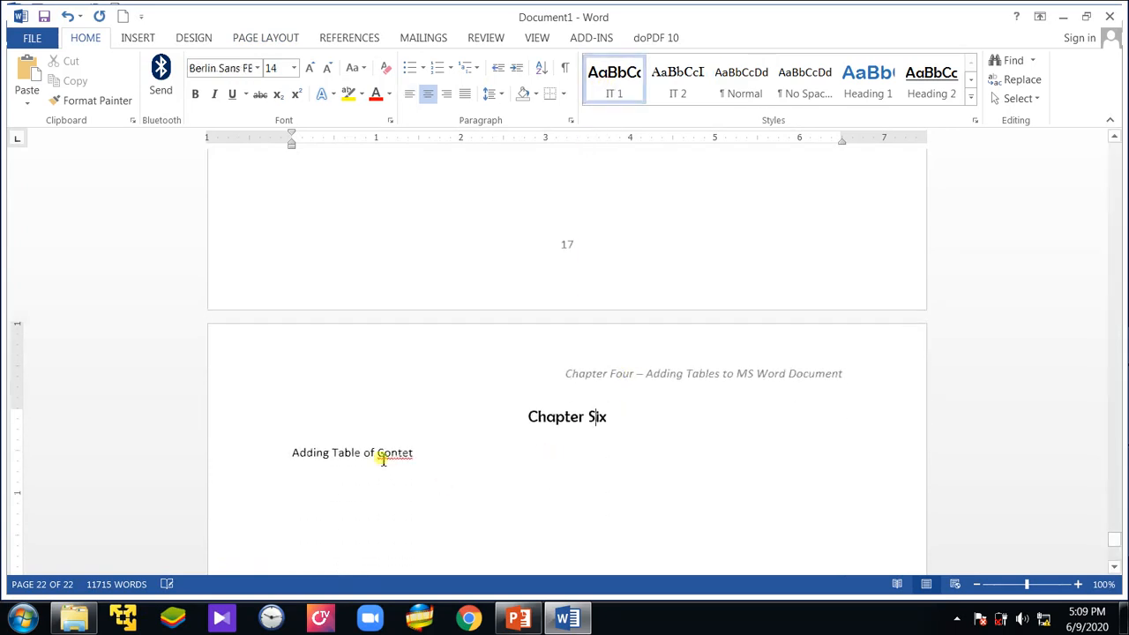
pyautogui.click(385, 454)
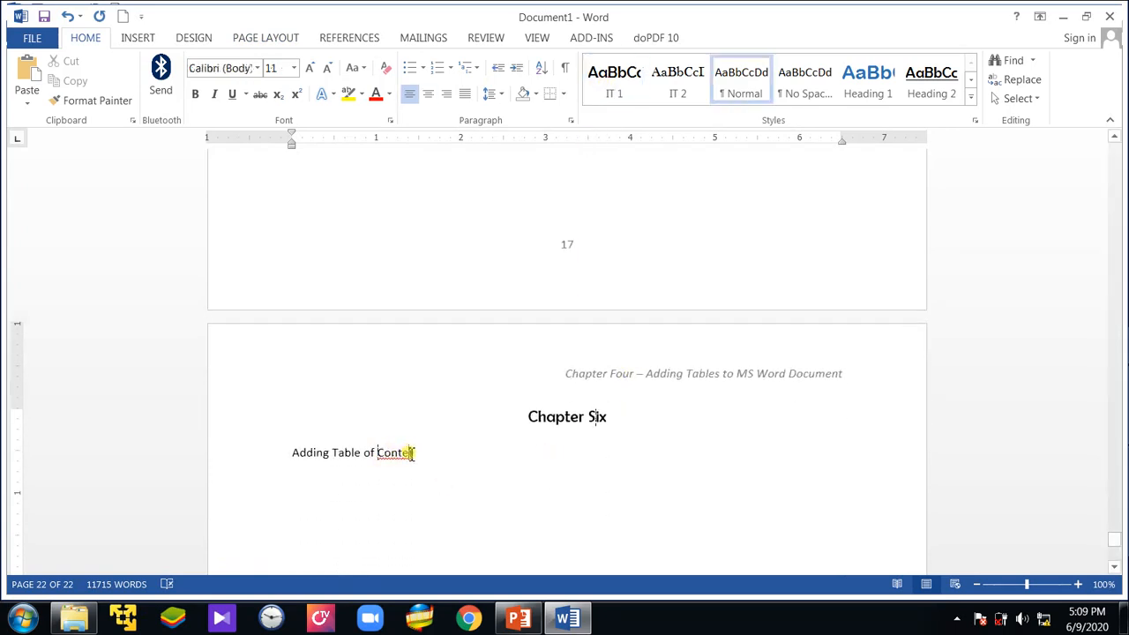
pyautogui.write('nt')
pyautogui.click(668, 84)
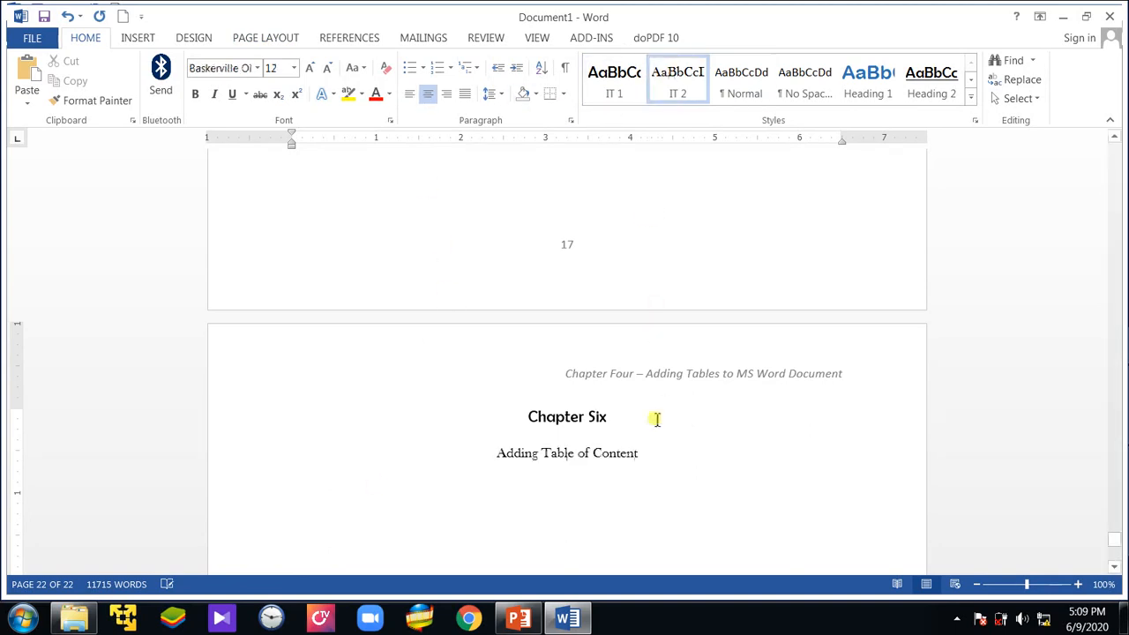
# - Generate filler text on a new line below the Adding Table of Content subheading with =rand(6,9)
pyautogui.press('Return')
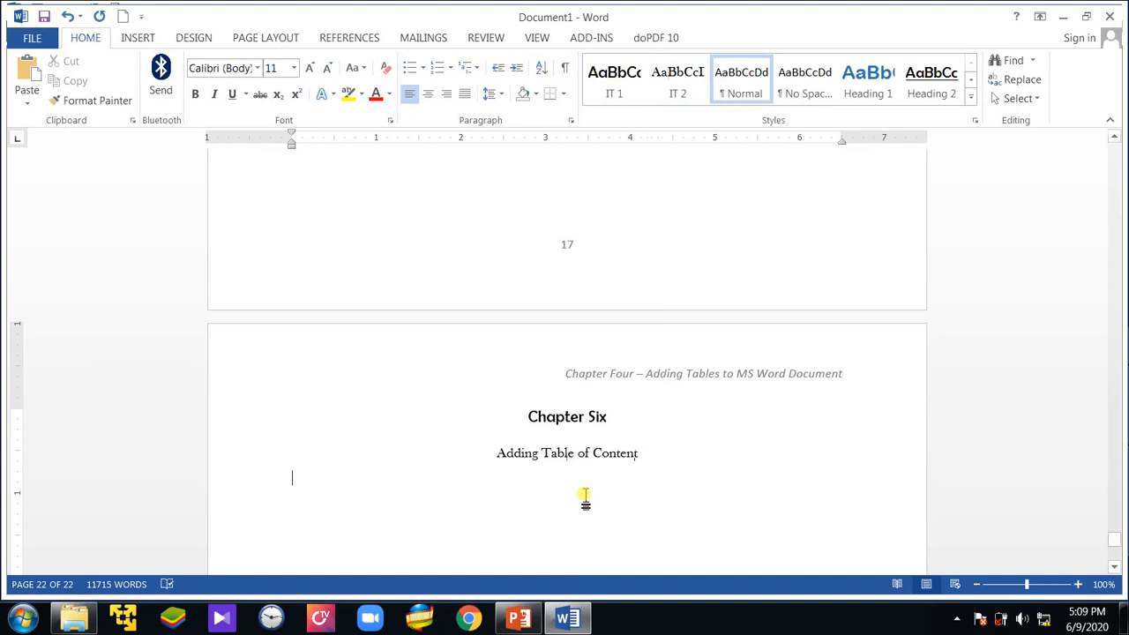
pyautogui.write('=rand(6,9')
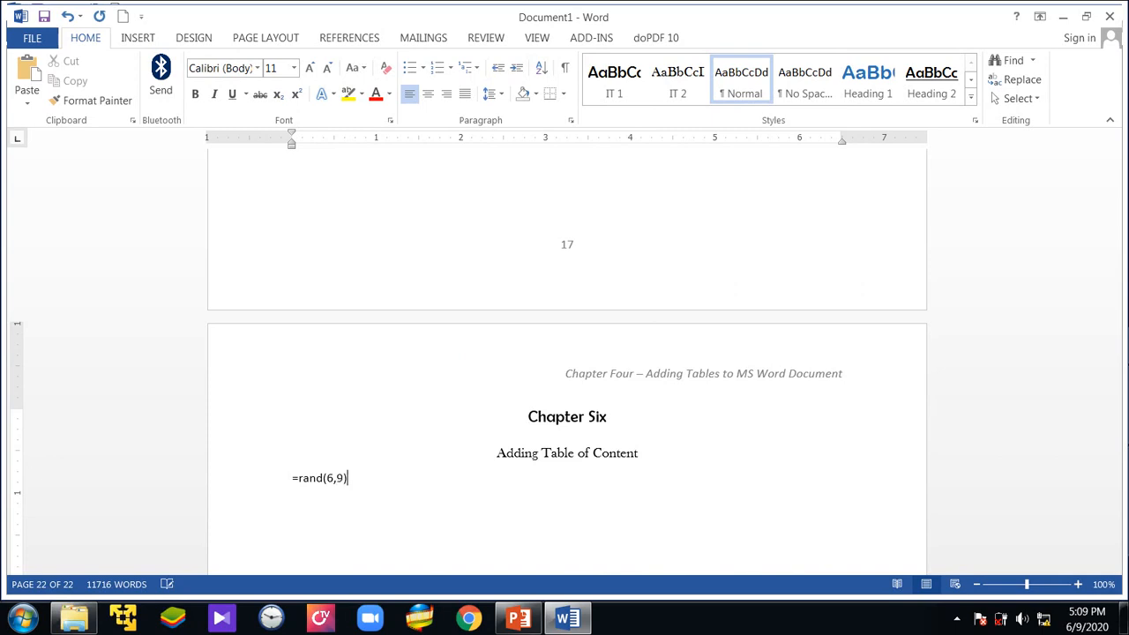
pyautogui.press('Return')
pyautogui.scroll(-5, 524, 465)
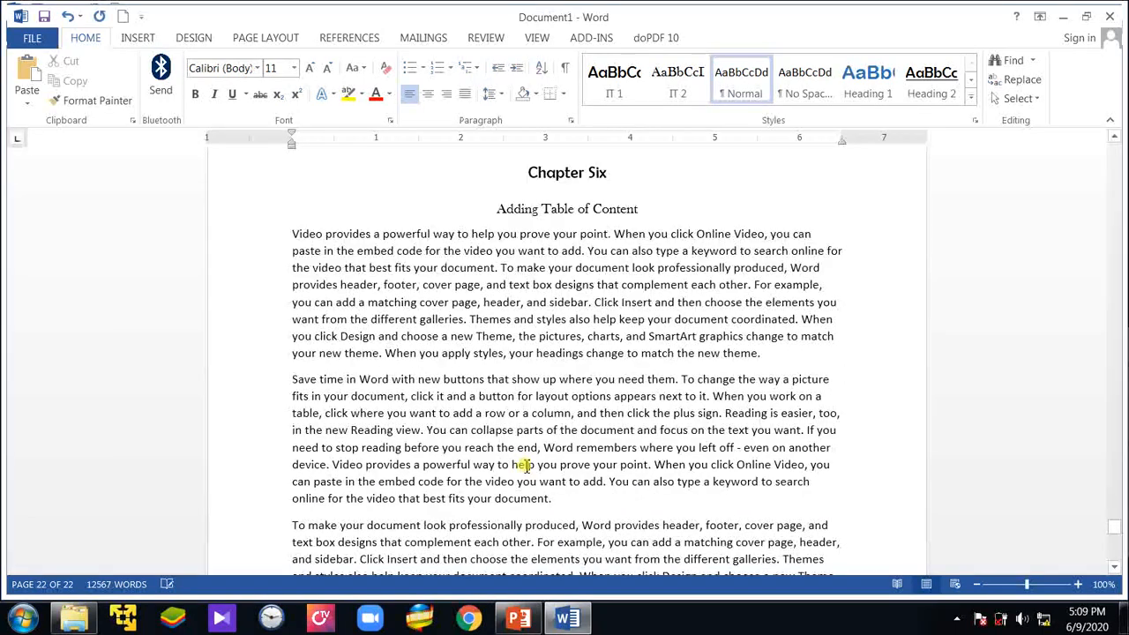
pyautogui.scroll(4, 525, 464)
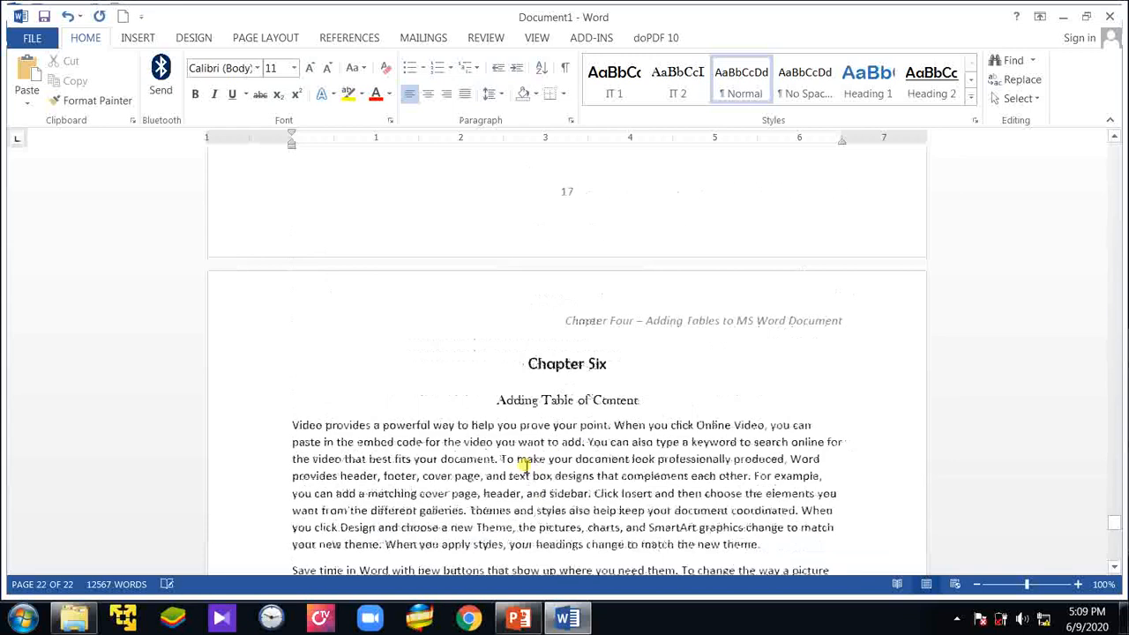
# - Apply style IT 1 to the "Chapter Five" heading and style IT 2 to the "Using Graphics" subheading
pyautogui.click(582, 405)
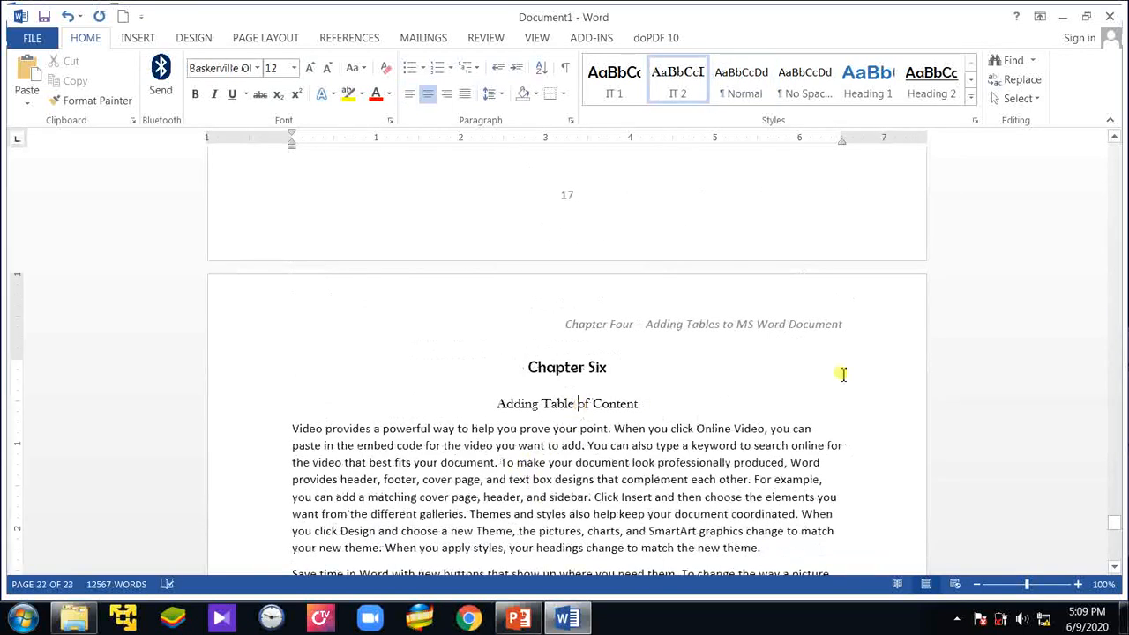
pyautogui.scroll(5, 710, 496)
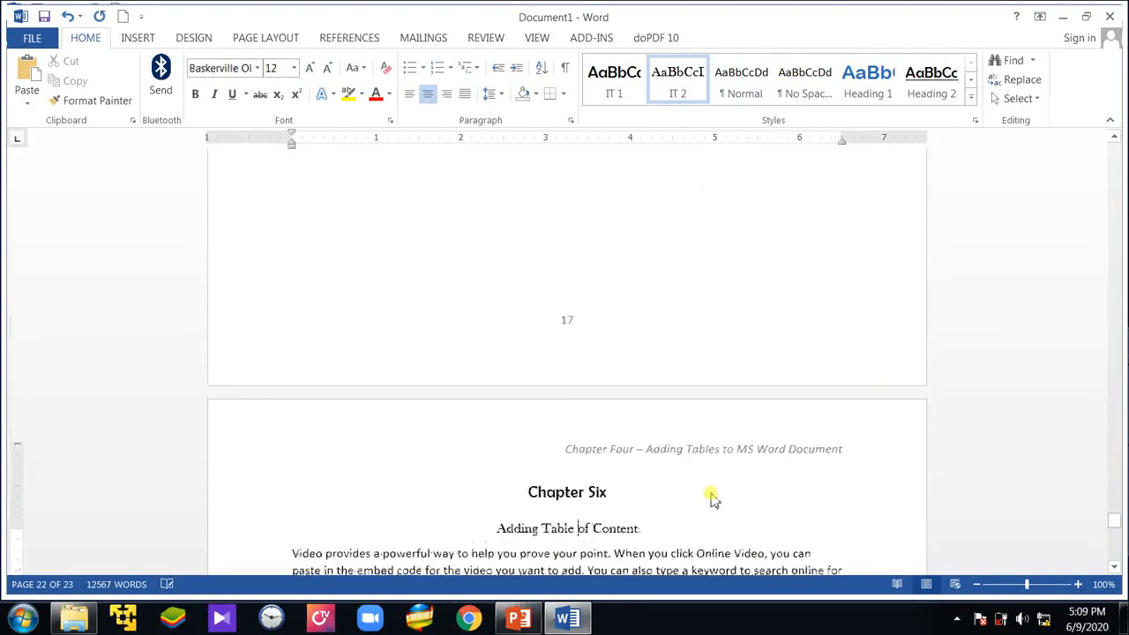
pyautogui.click(711, 496)
pyautogui.scroll(10, 711, 496)
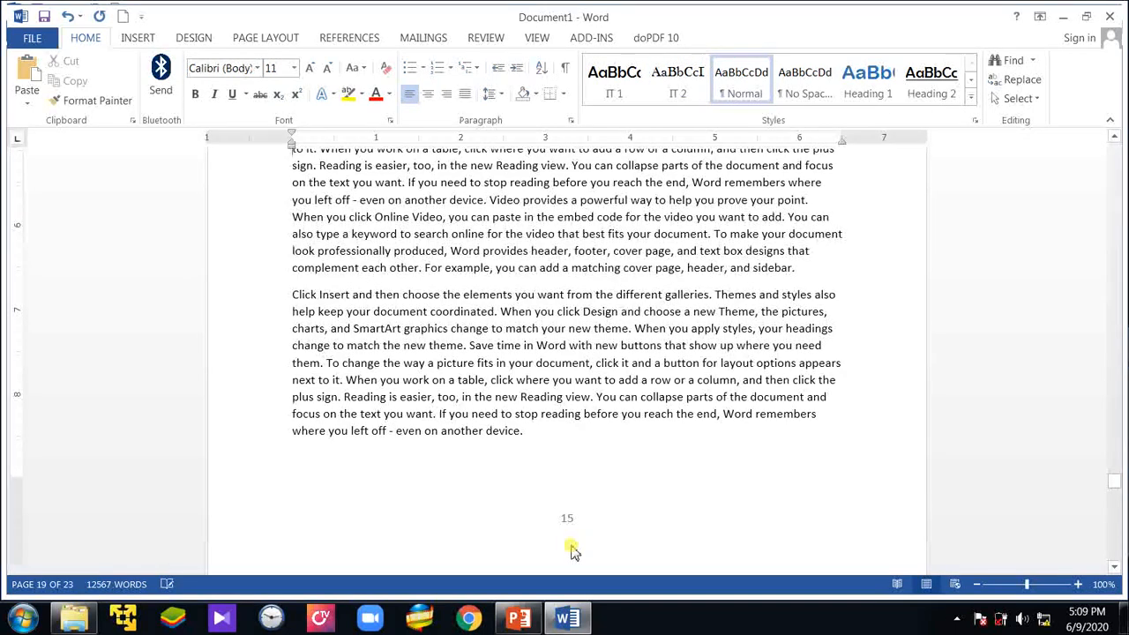
pyautogui.scroll(-5, 571, 551)
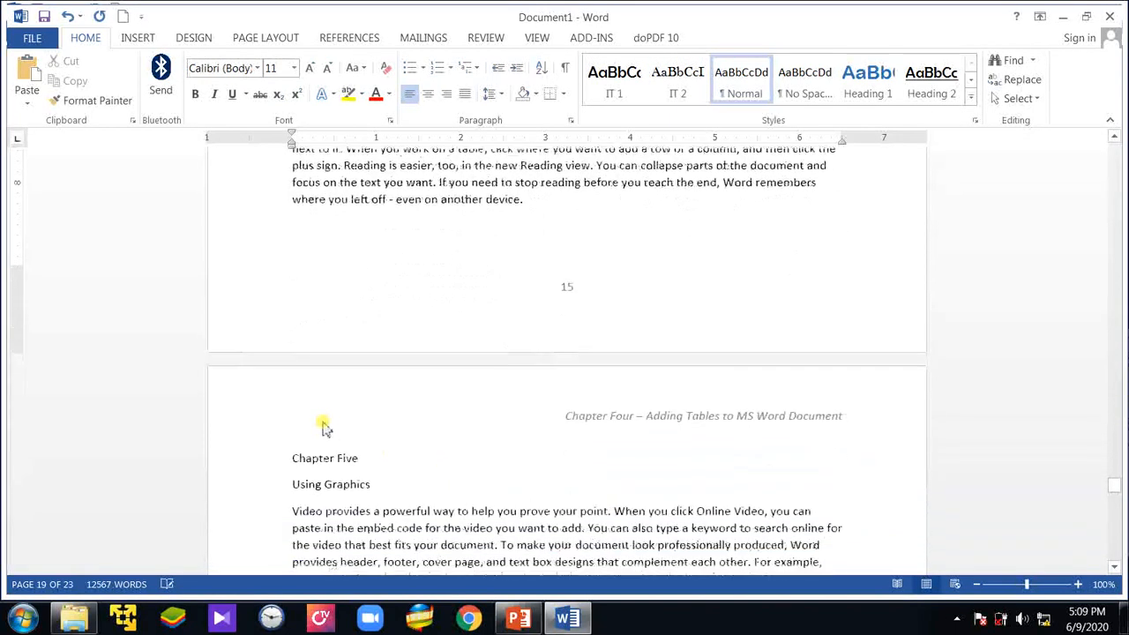
pyautogui.click(333, 456)
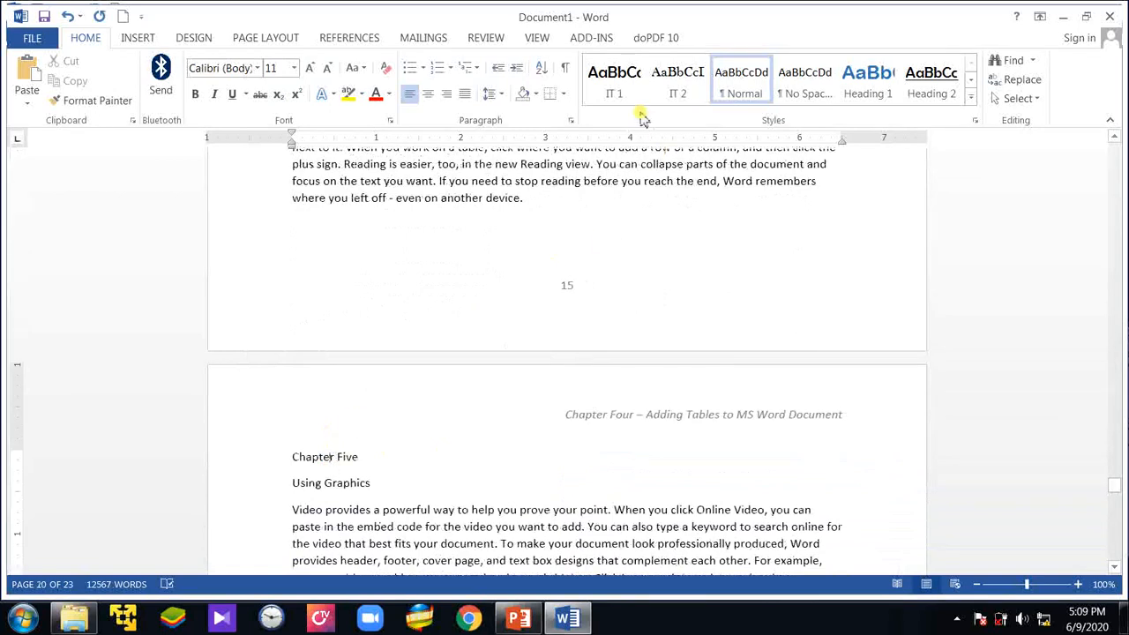
pyautogui.click(618, 89)
pyautogui.click(357, 493)
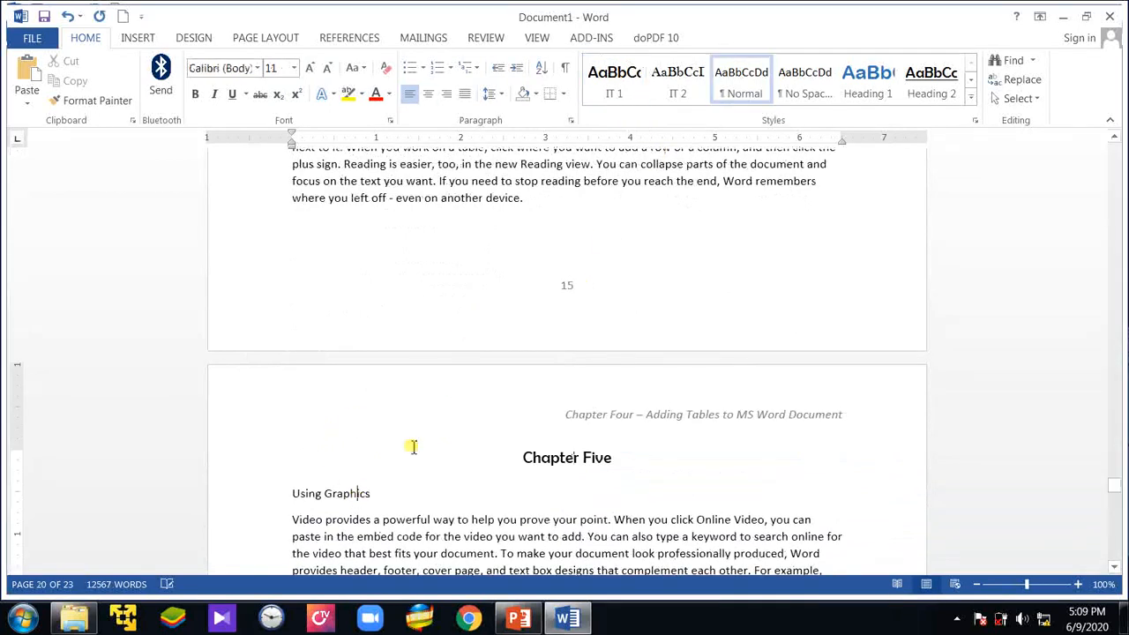
pyautogui.click(677, 81)
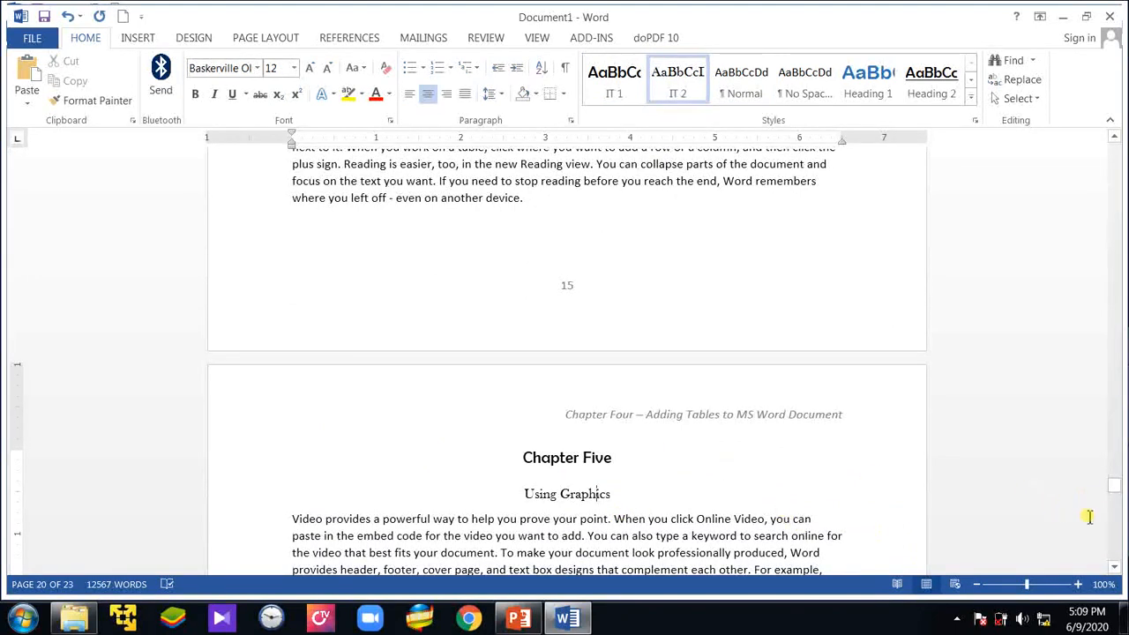
# - Update the entire table of contents on the first page so it includes the new chapters, leaving it deselected
pyautogui.moveTo(1115, 481); pyautogui.dragTo(1115, 461)
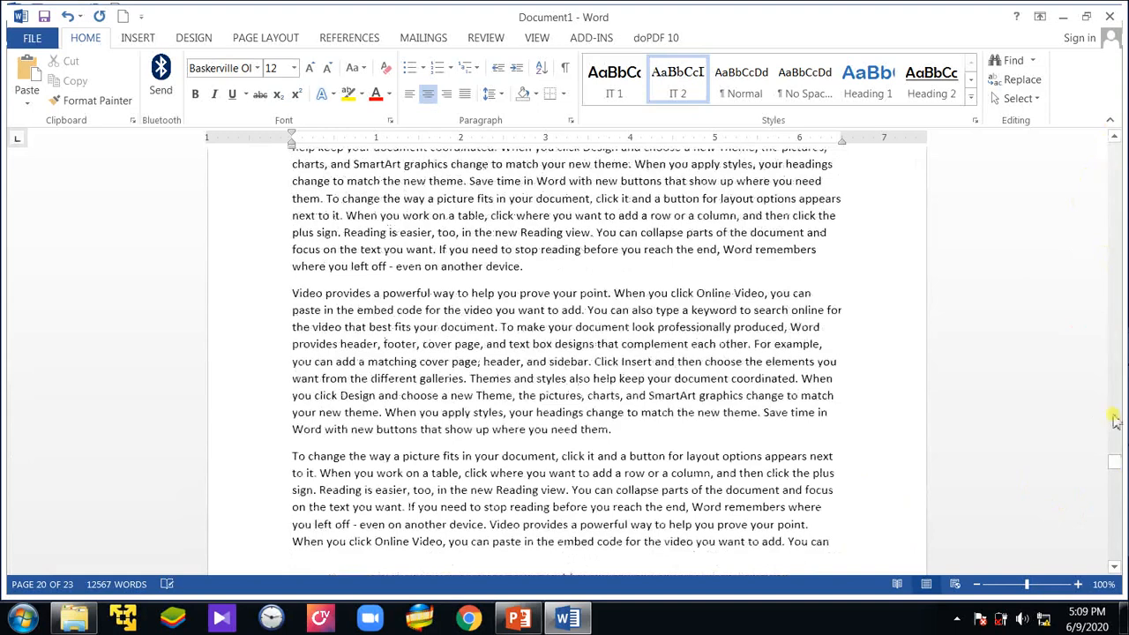
pyautogui.moveTo(1116, 458); pyautogui.dragTo(1099, 131)
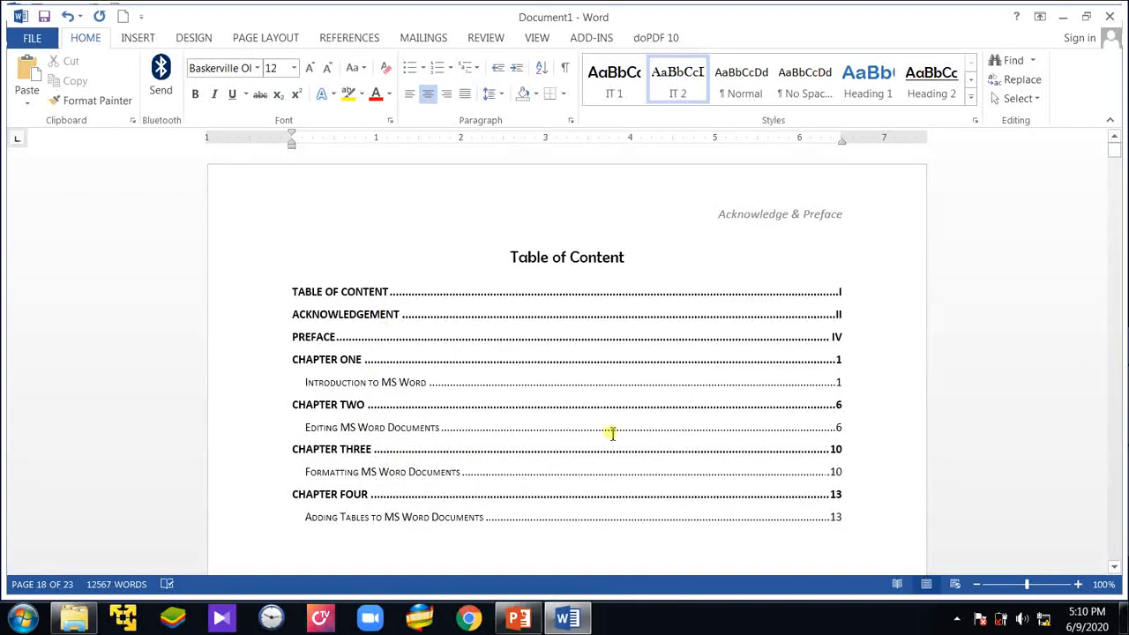
pyautogui.click(621, 495)
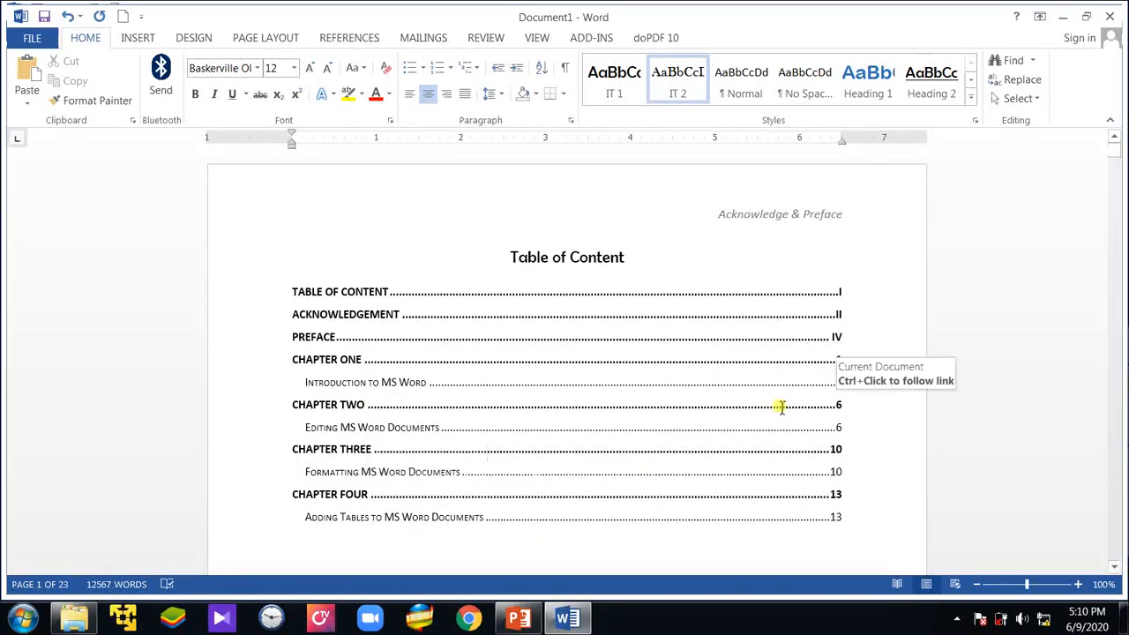
pyautogui.rightClick(732, 407)
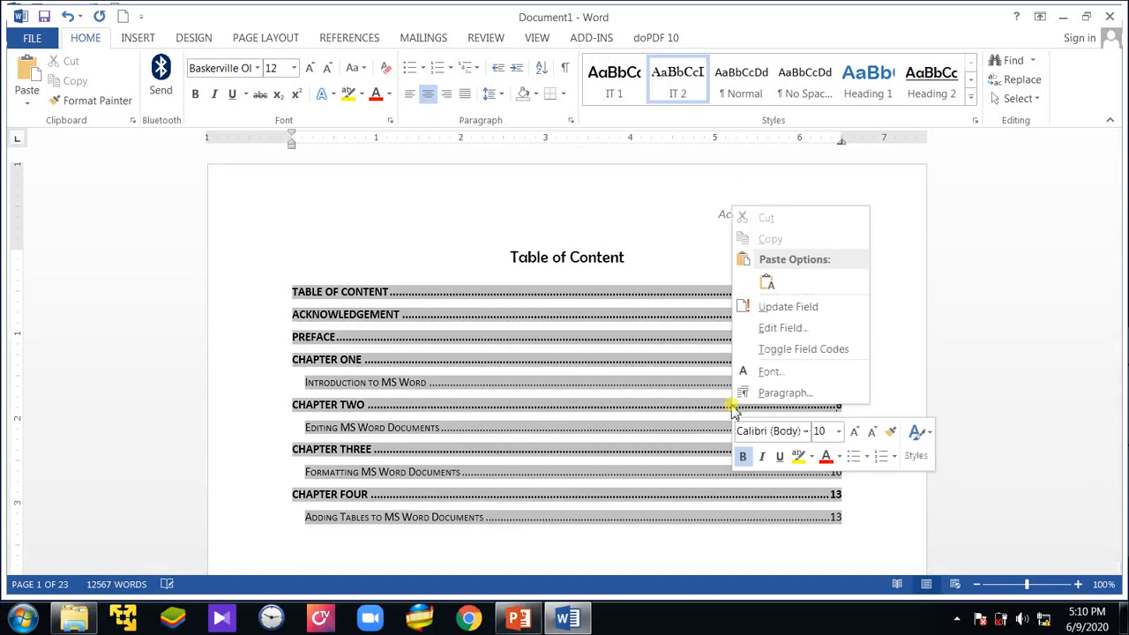
pyautogui.click(788, 307)
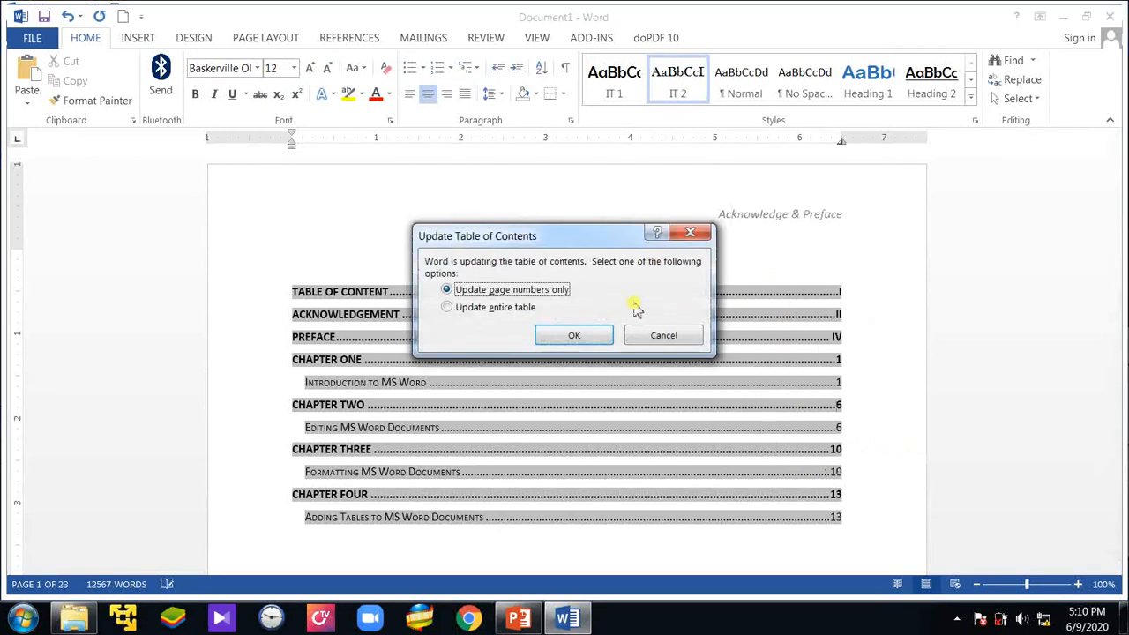
pyautogui.click(482, 317)
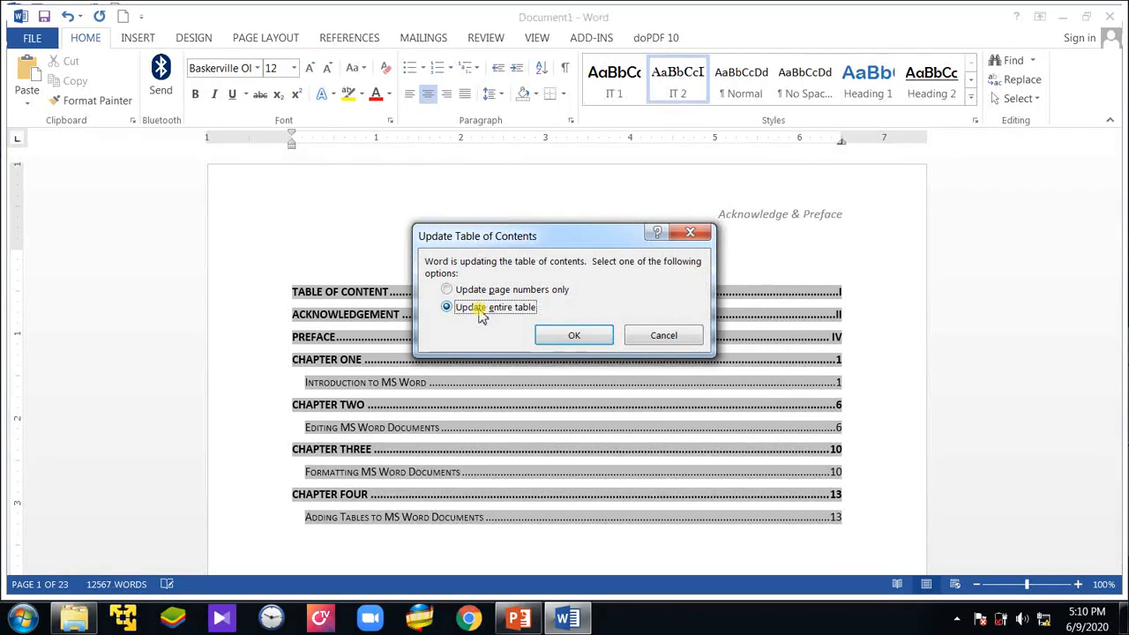
pyautogui.click(575, 335)
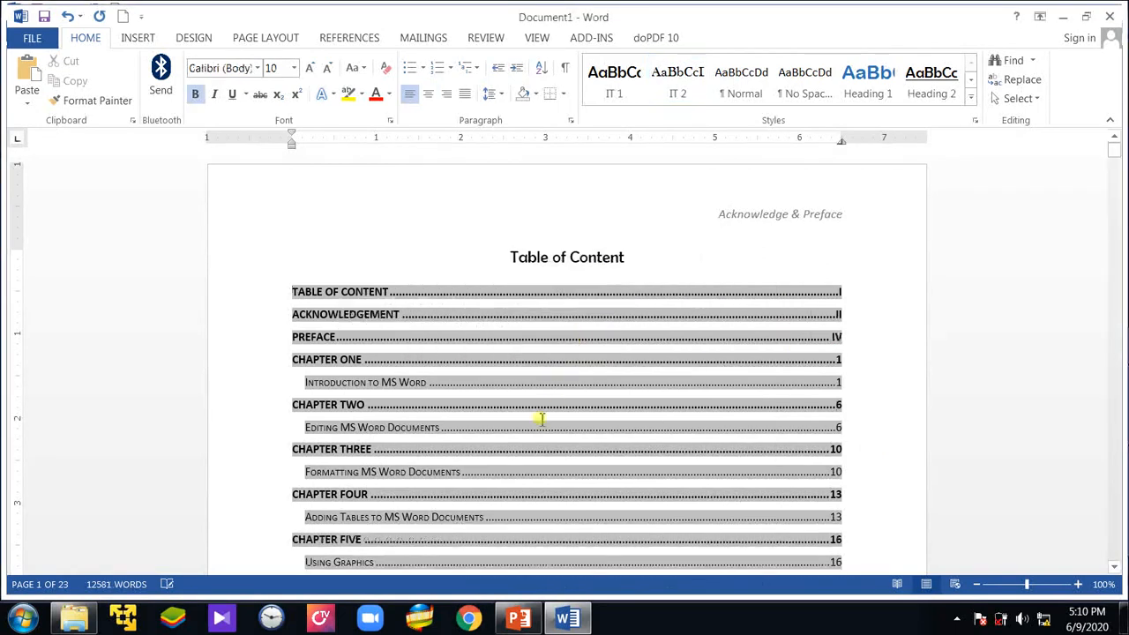
pyautogui.scroll(-3, 476, 437)
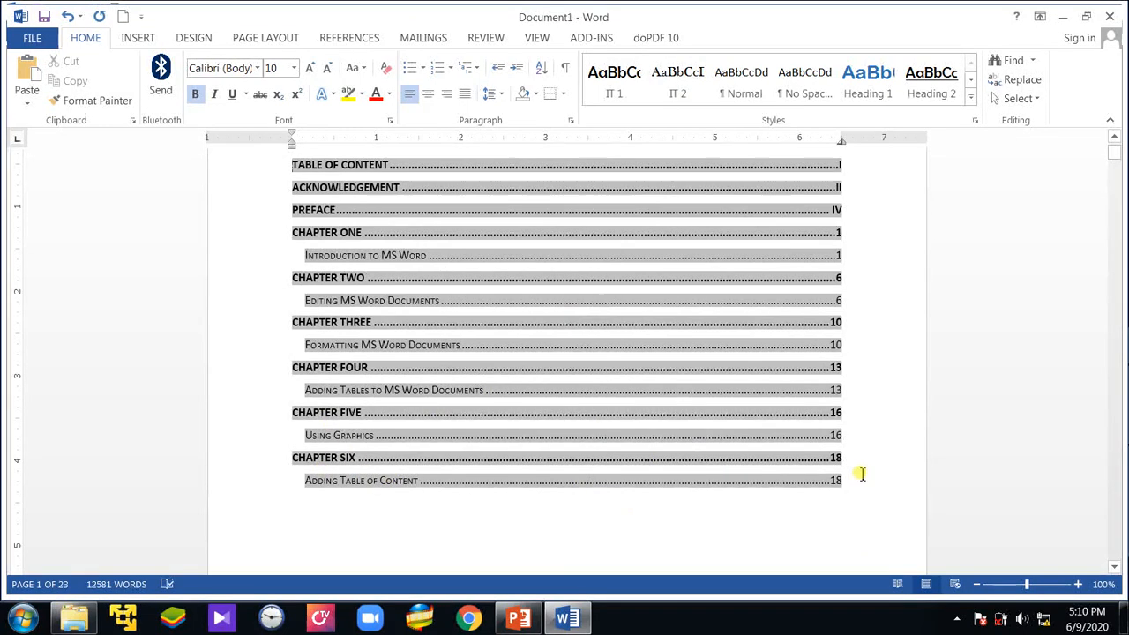
pyautogui.click(850, 518)
pyautogui.scroll(-1, 850, 518)
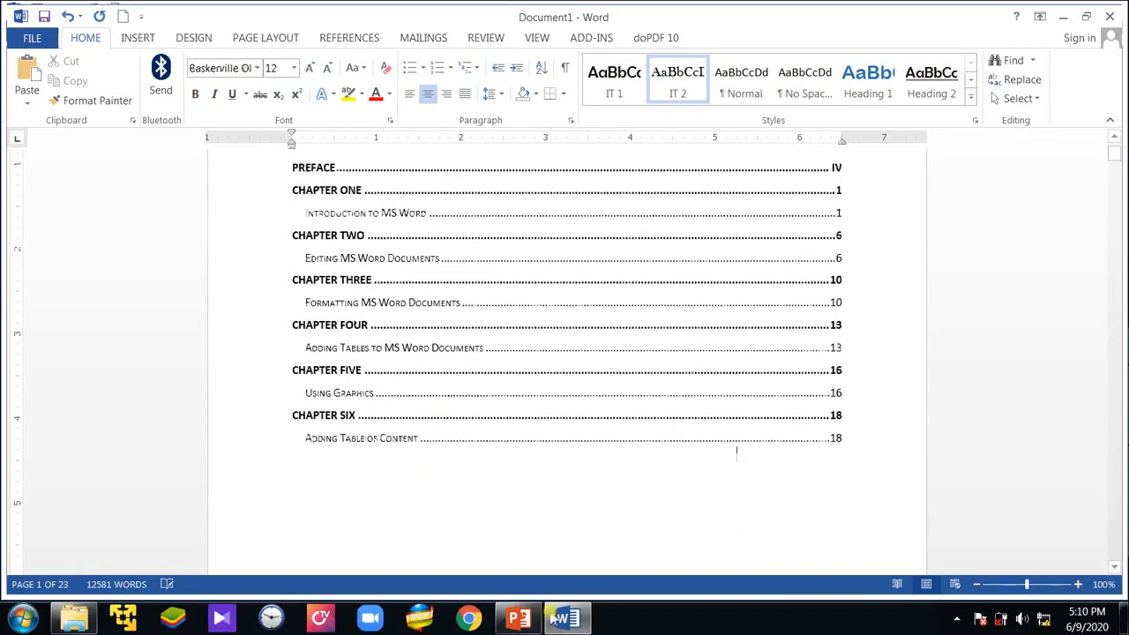
# - Switch to the PowerPoint presentation and read the instructions on the "Customizing the Table of Content" slide
pyautogui.click(518, 617)
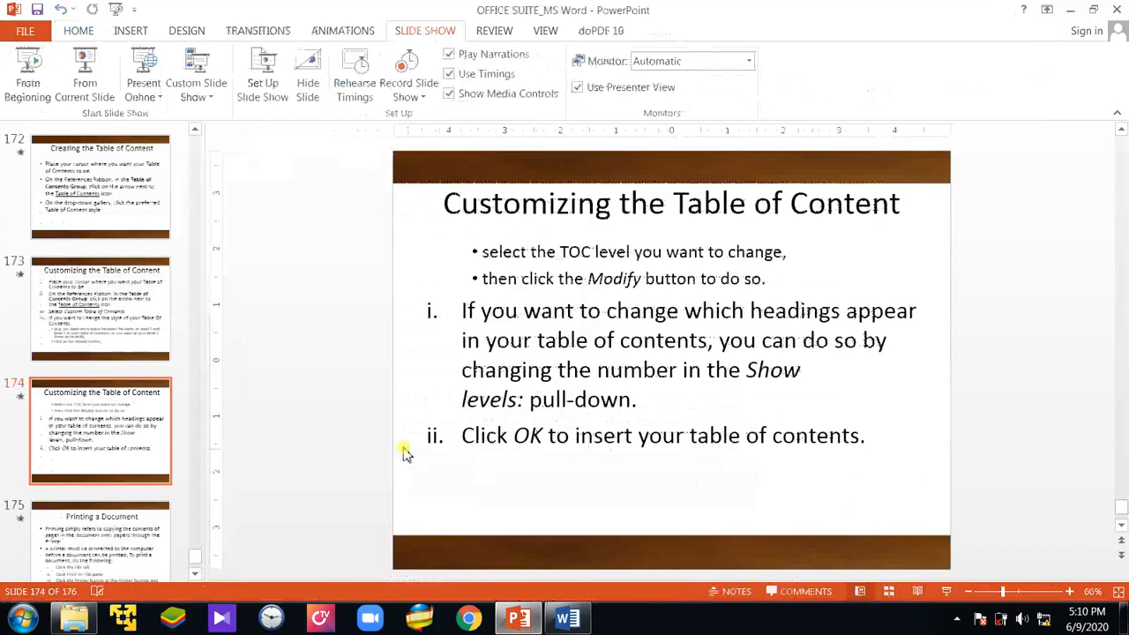
pyautogui.click(435, 313)
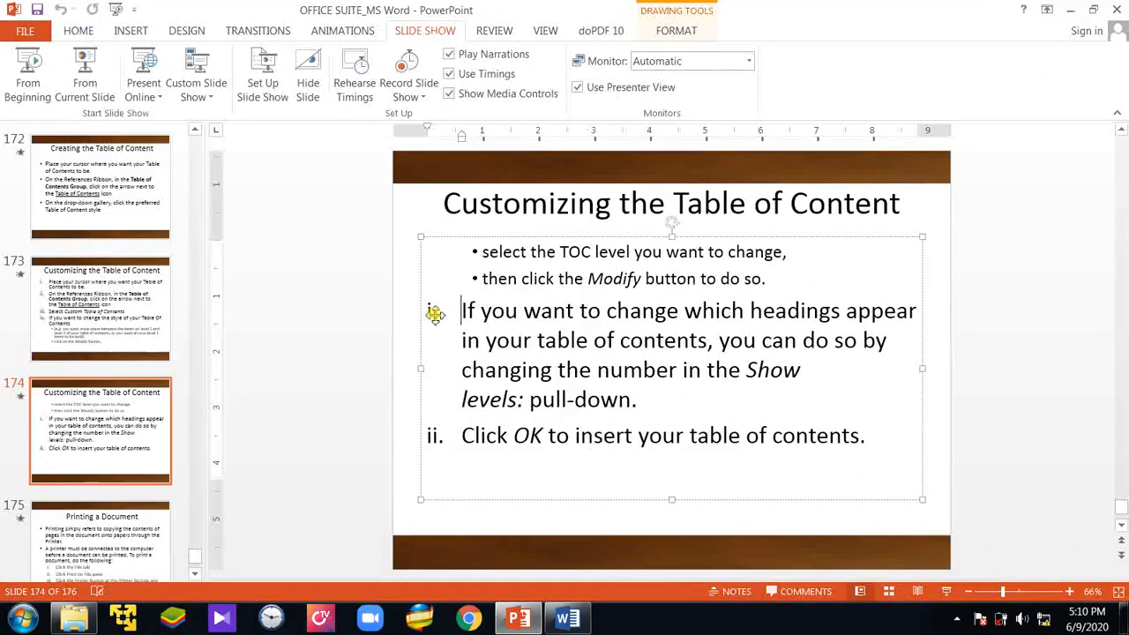
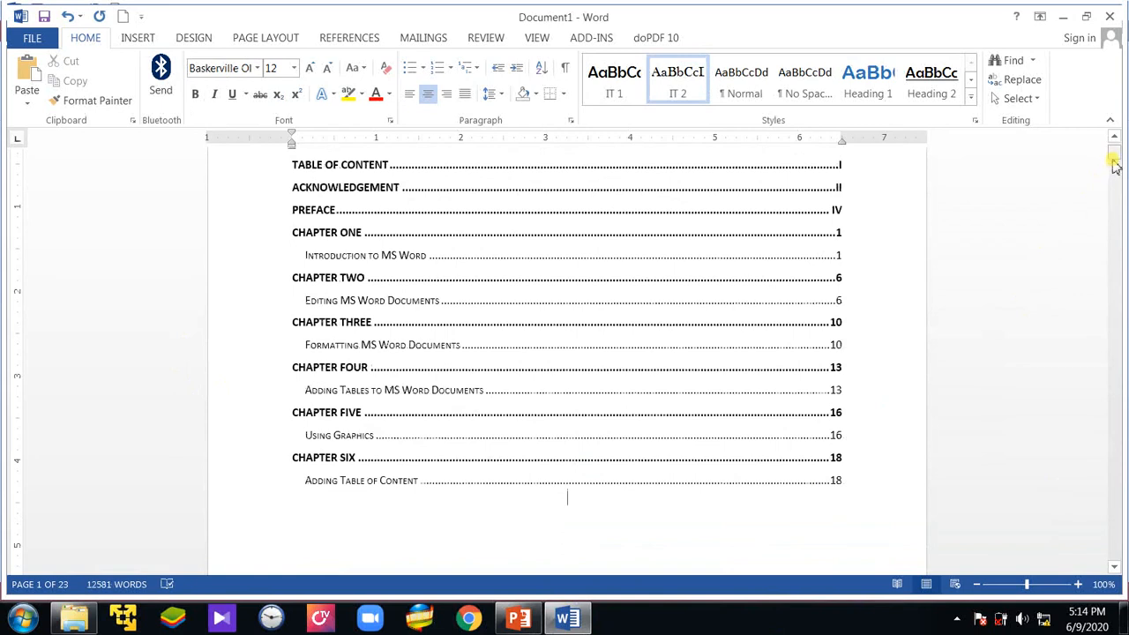
# - Review the Word document's table of contents page, the Acknowledgement page and the body pages further on
pyautogui.moveTo(1117, 156)
pyautogui.mouseDown()
pyautogui.moveTo(1118, 174)
pyautogui.moveTo(1118, 162)
pyautogui.mouseUp()
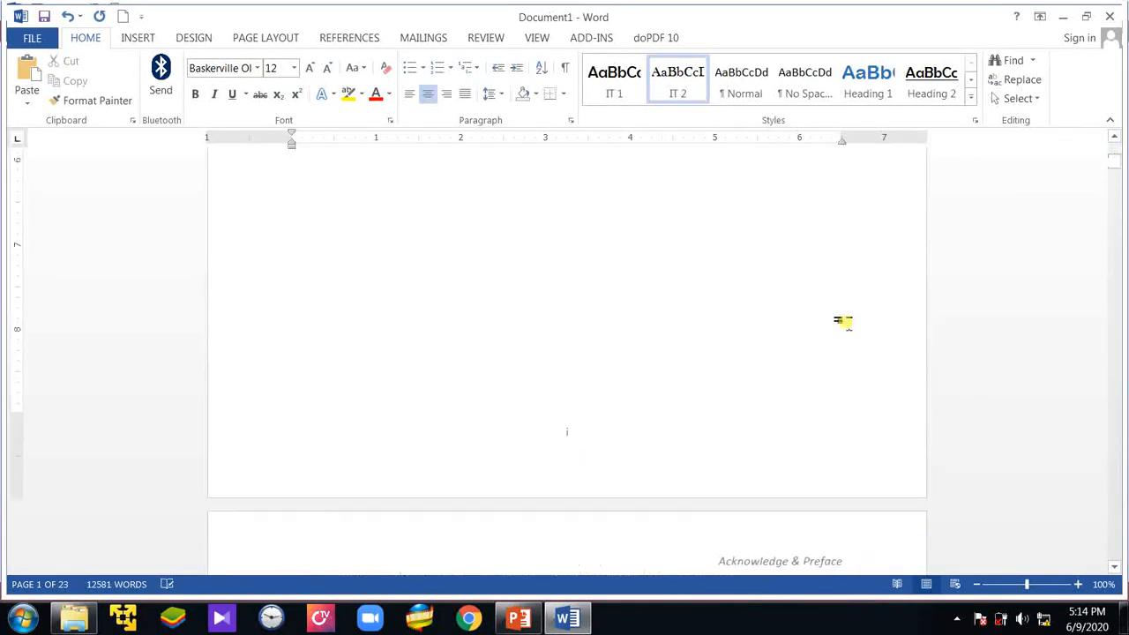
pyautogui.scroll(-10, 578, 493)
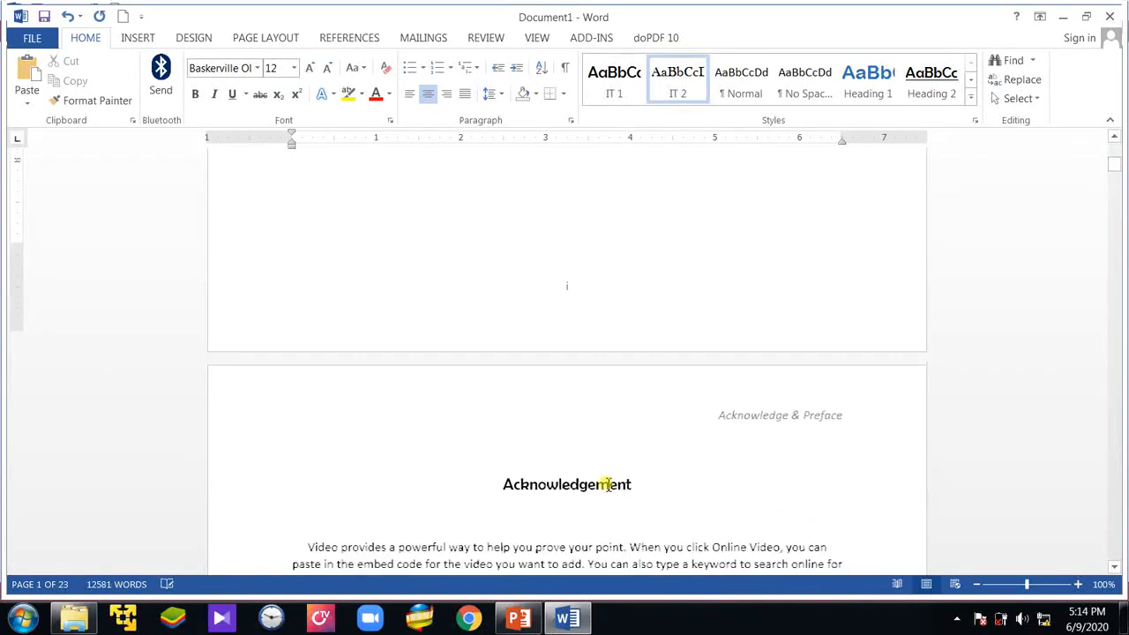
pyautogui.scroll(-3, 620, 475)
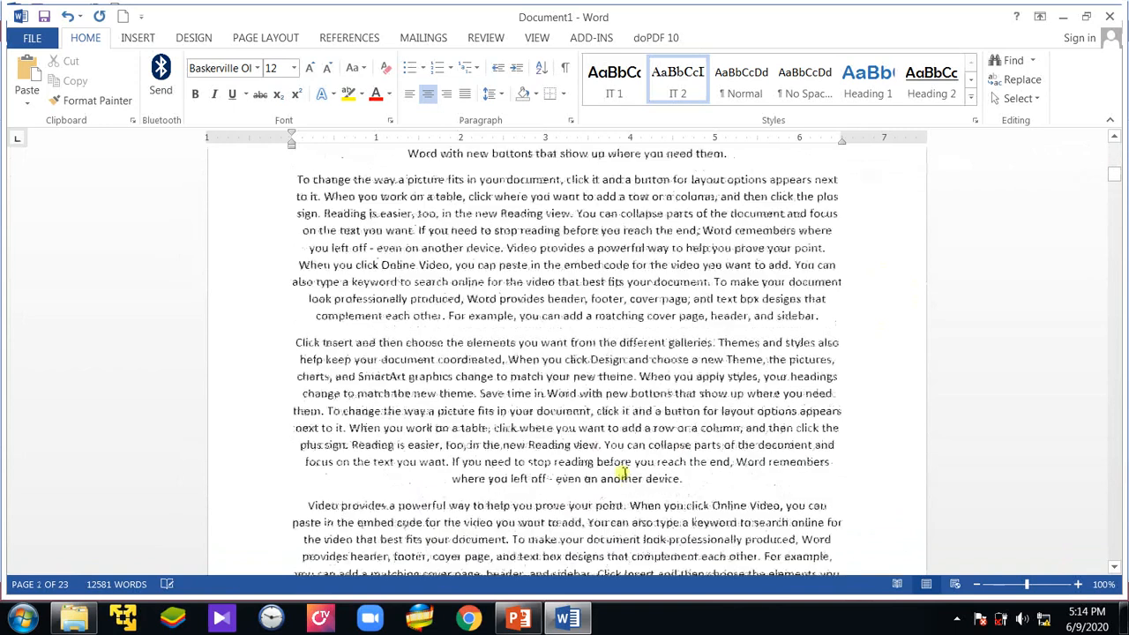
pyautogui.scroll(4, 596, 460)
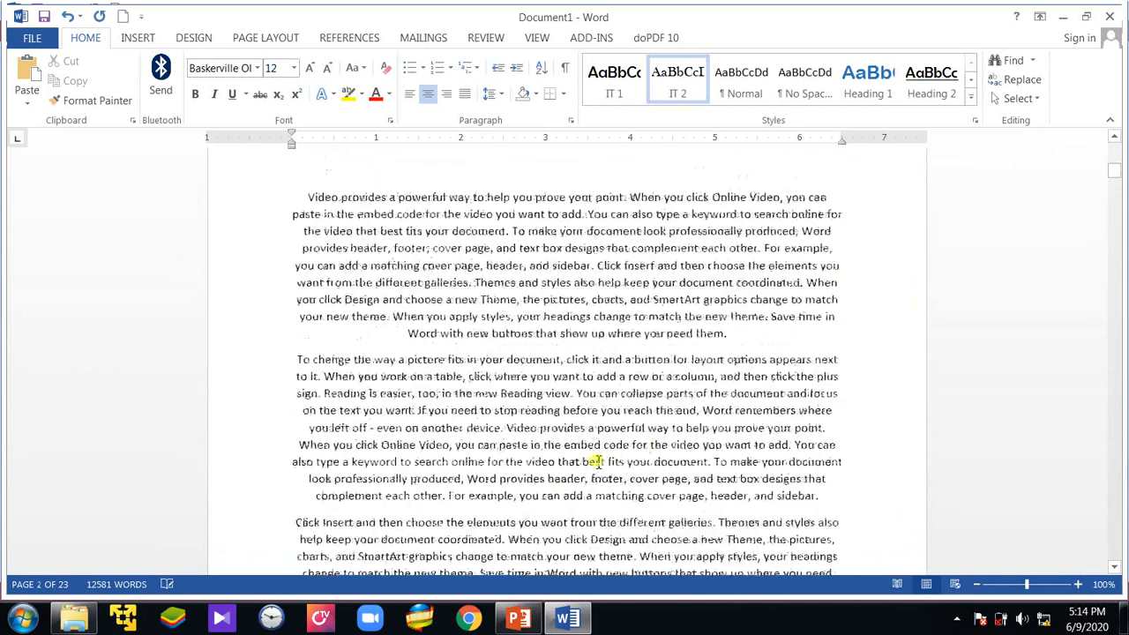
pyautogui.scroll(6, 595, 460)
pyautogui.scroll(4, 593, 473)
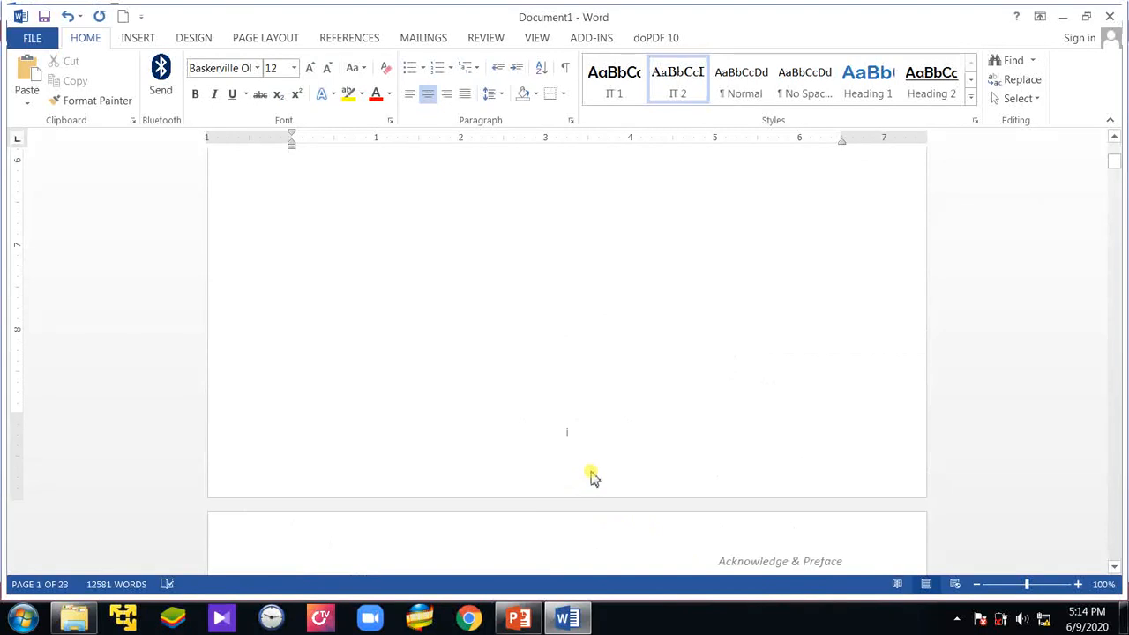
pyautogui.scroll(12, 593, 477)
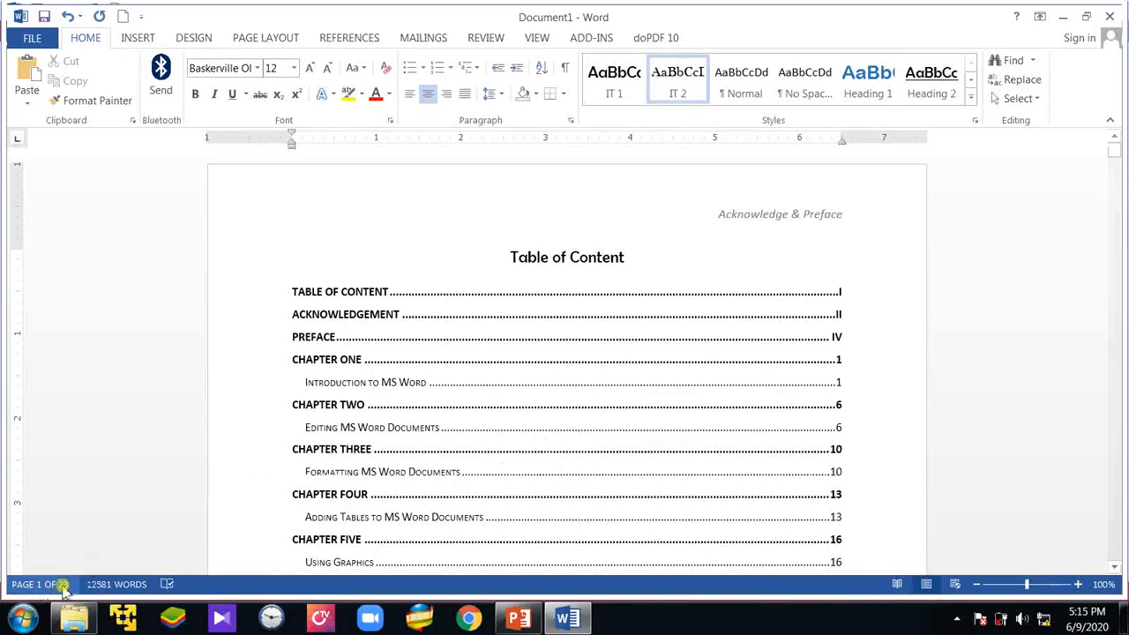
pyautogui.moveTo(1112, 159); pyautogui.dragTo(1078, 370)
pyautogui.click(762, 353)
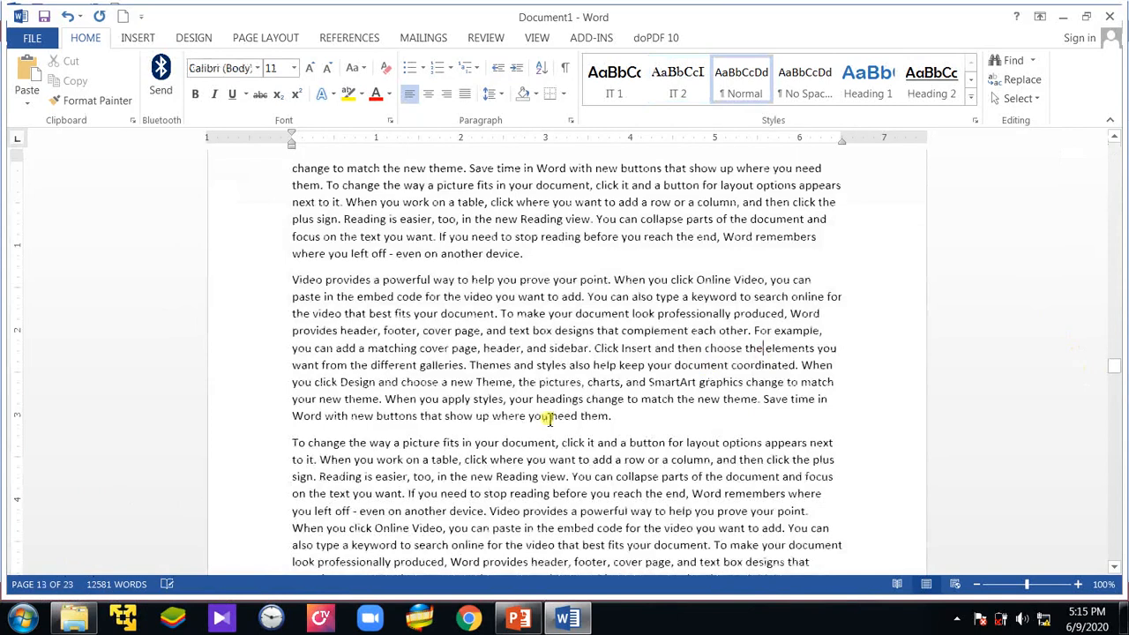
# - Return to the first page of the document, open the print settings and select the HP LaserJet 400 M401 PCL 6 printer
pyautogui.scroll(-5, 615, 477)
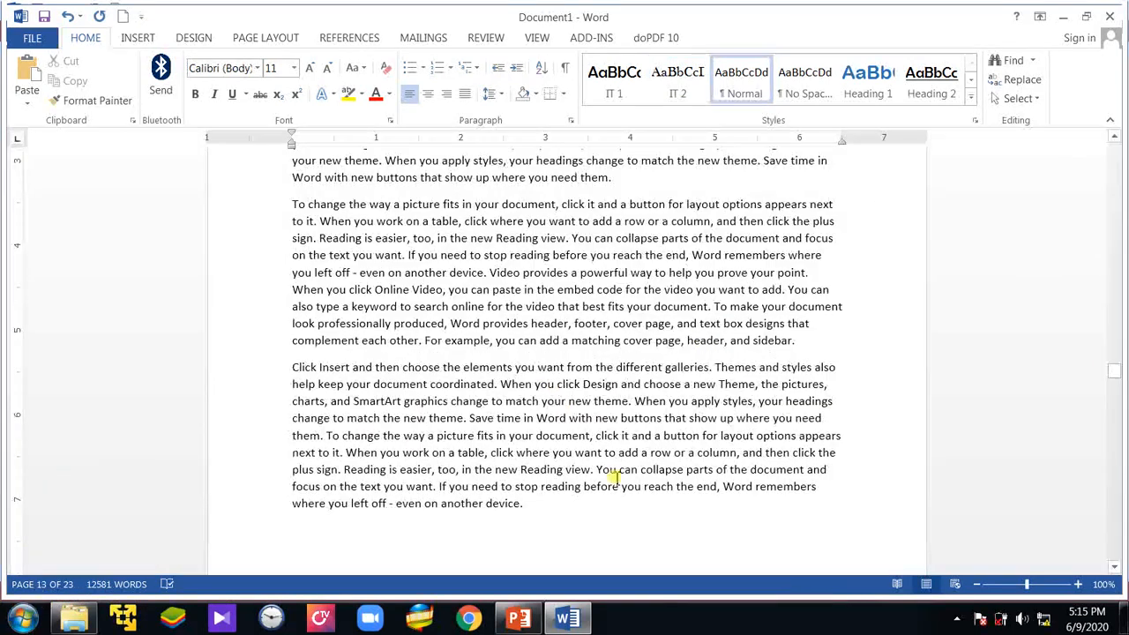
pyautogui.scroll(-5, 615, 476)
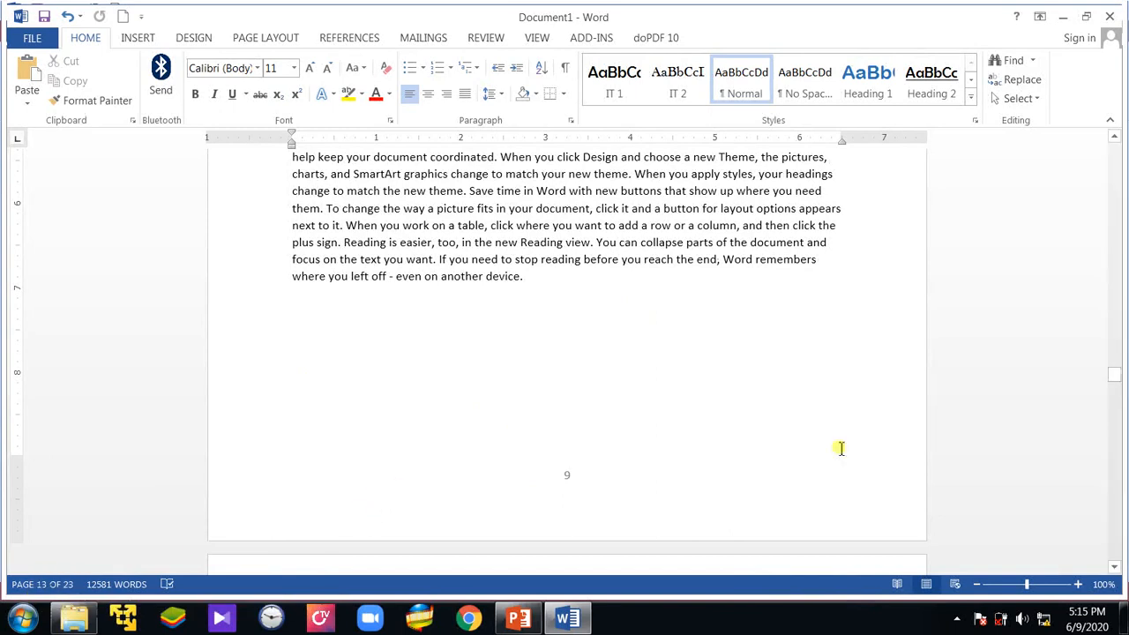
pyautogui.moveTo(1113, 381); pyautogui.dragTo(1091, 128)
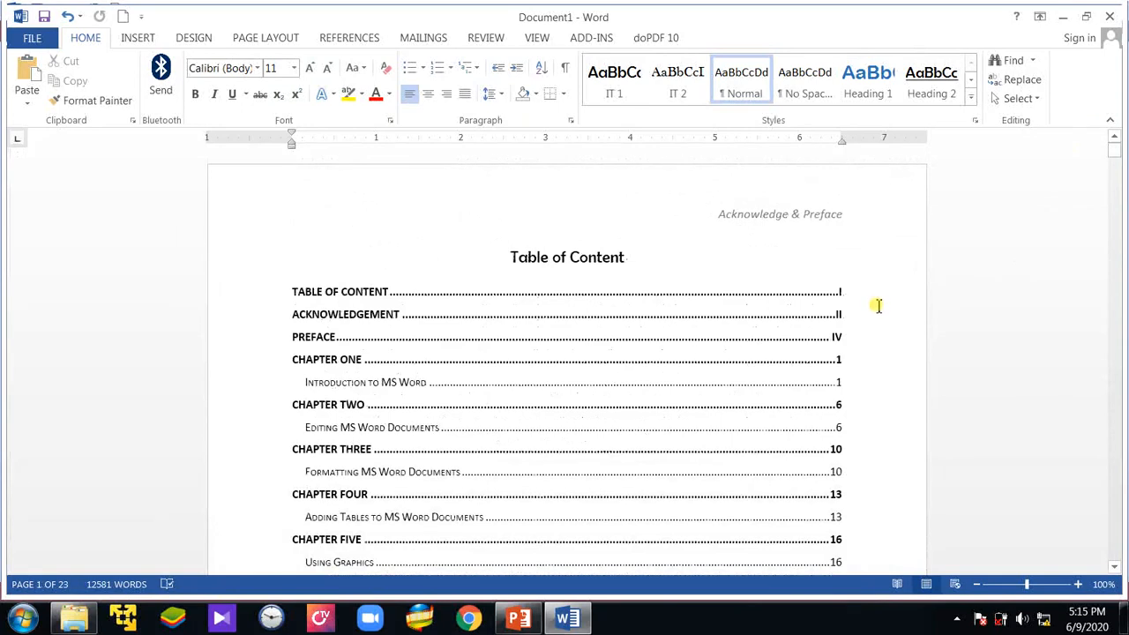
pyautogui.click(39, 42)
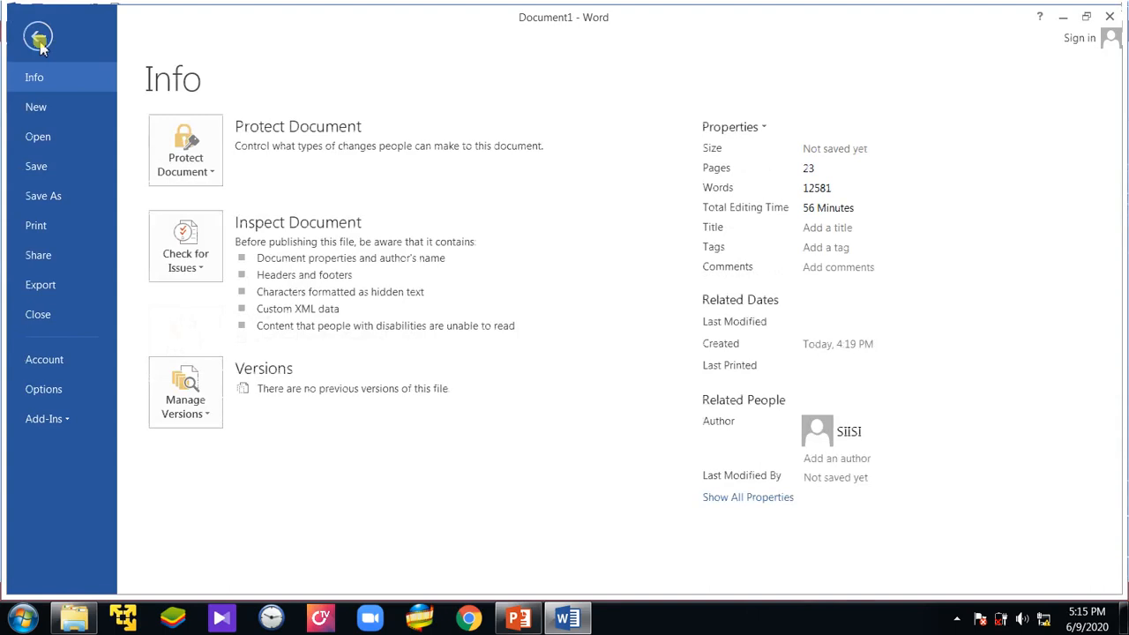
pyautogui.click(57, 235)
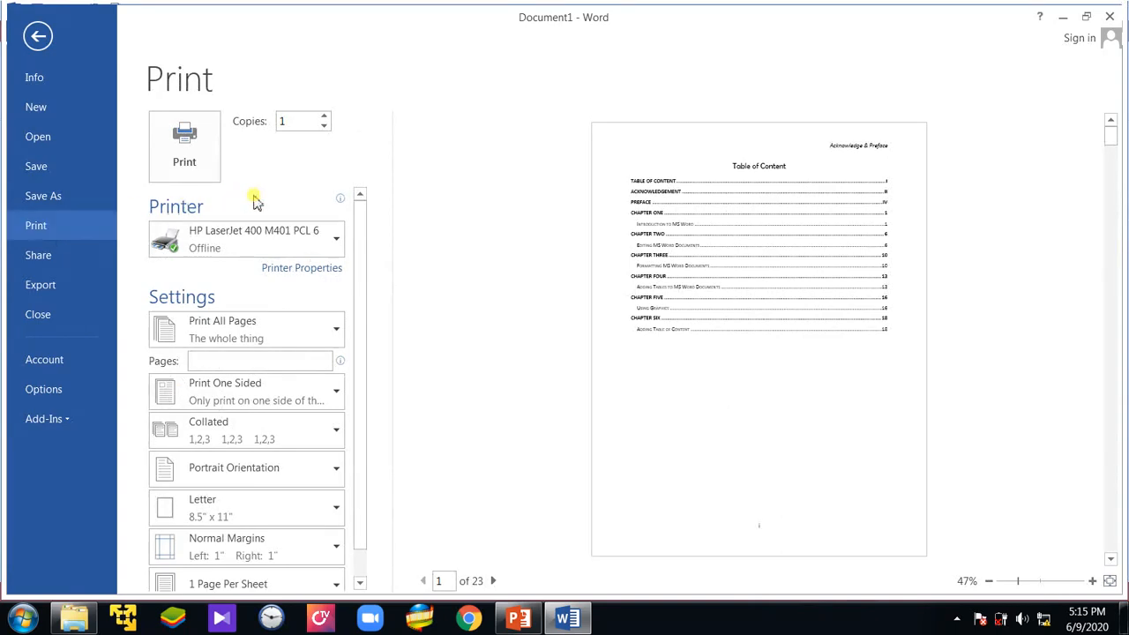
pyautogui.click(338, 242)
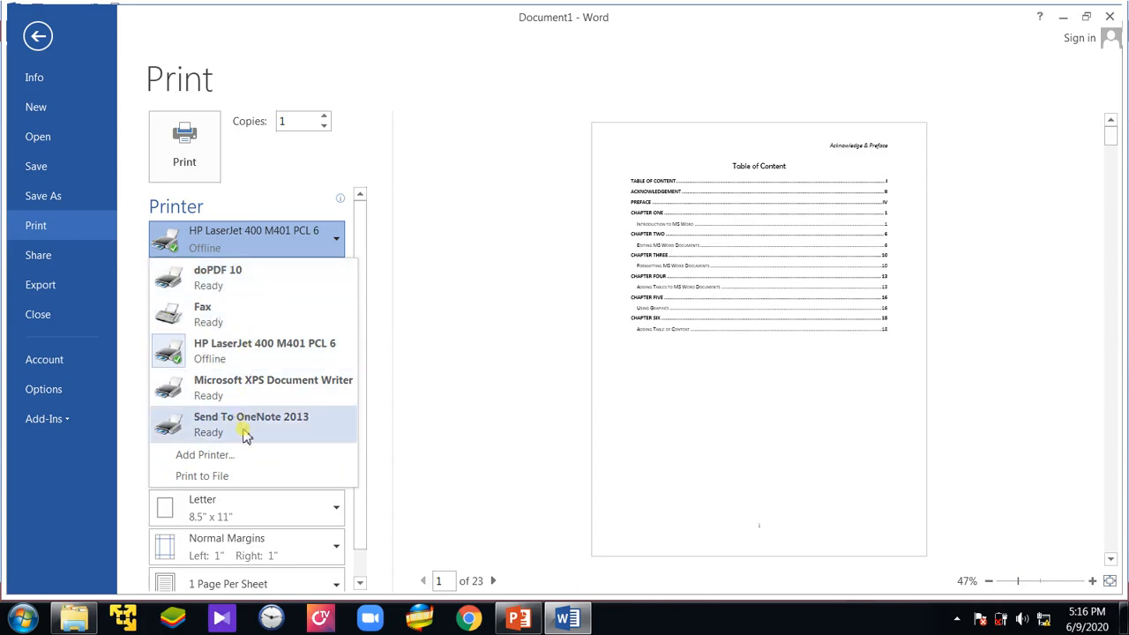
pyautogui.click(282, 345)
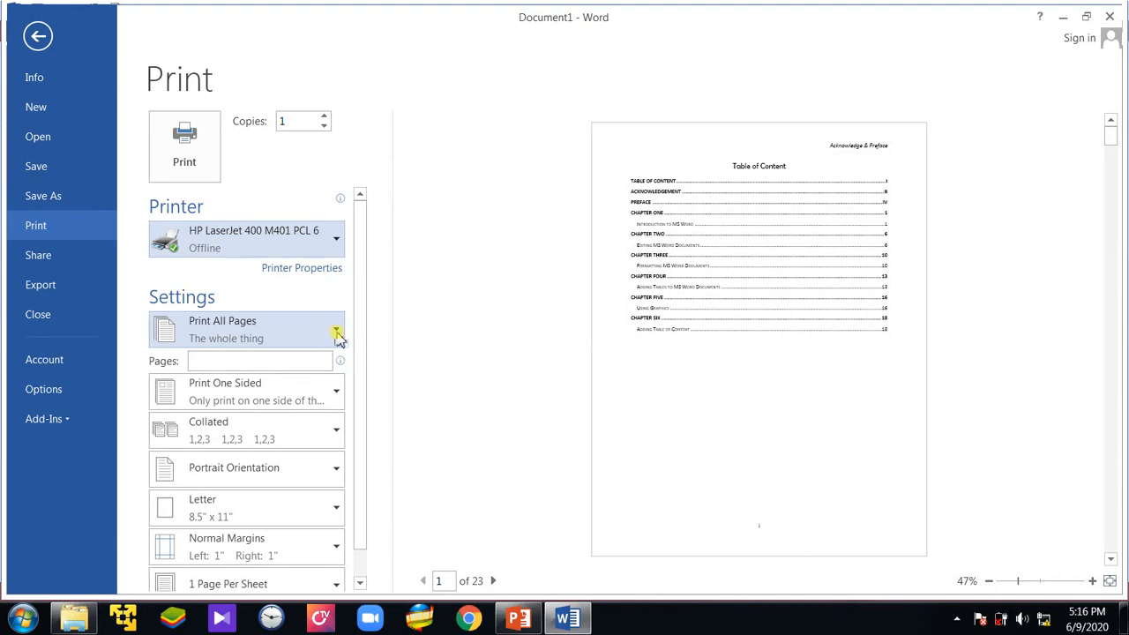
# - Try limiting the print range to the current page, and replace that with a custom range of pages 5-15
pyautogui.click(336, 335)
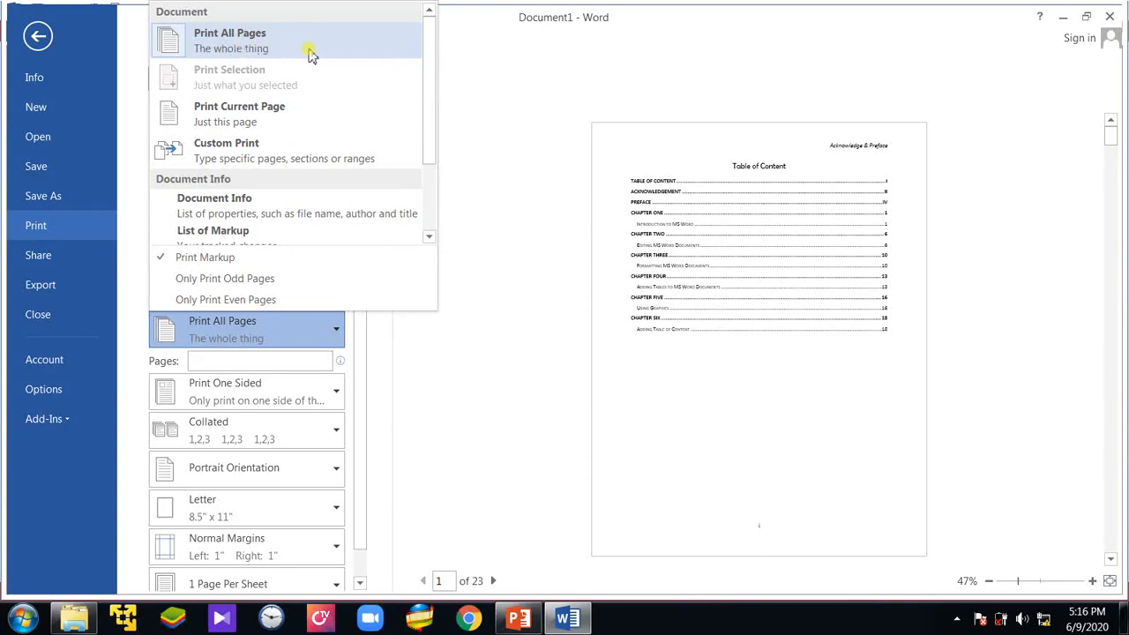
pyautogui.click(232, 120)
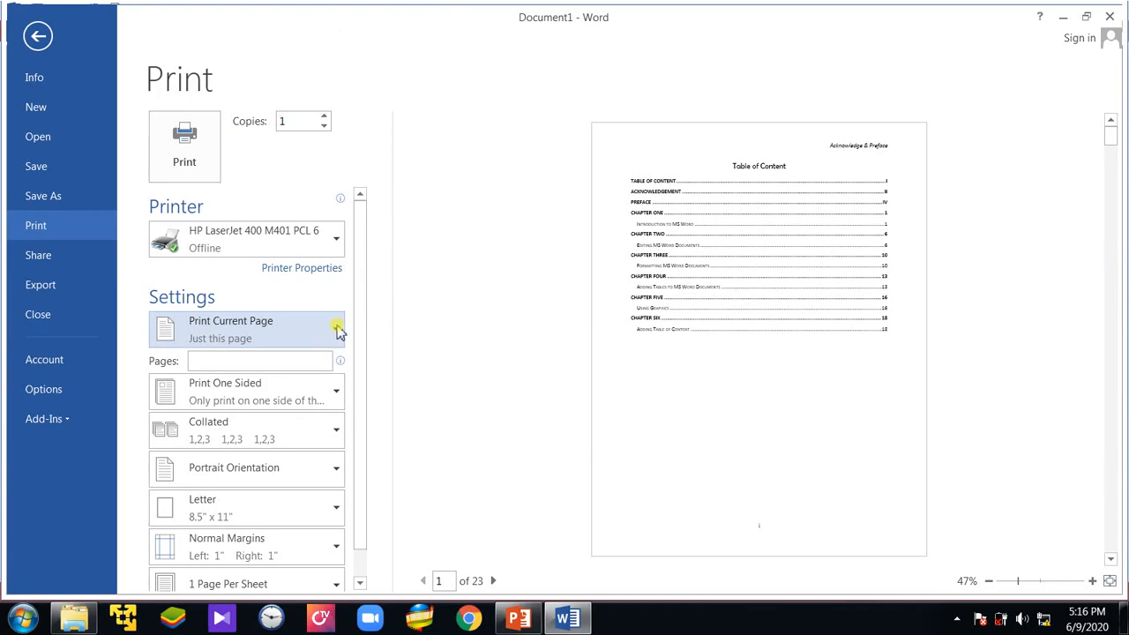
pyautogui.click(290, 361)
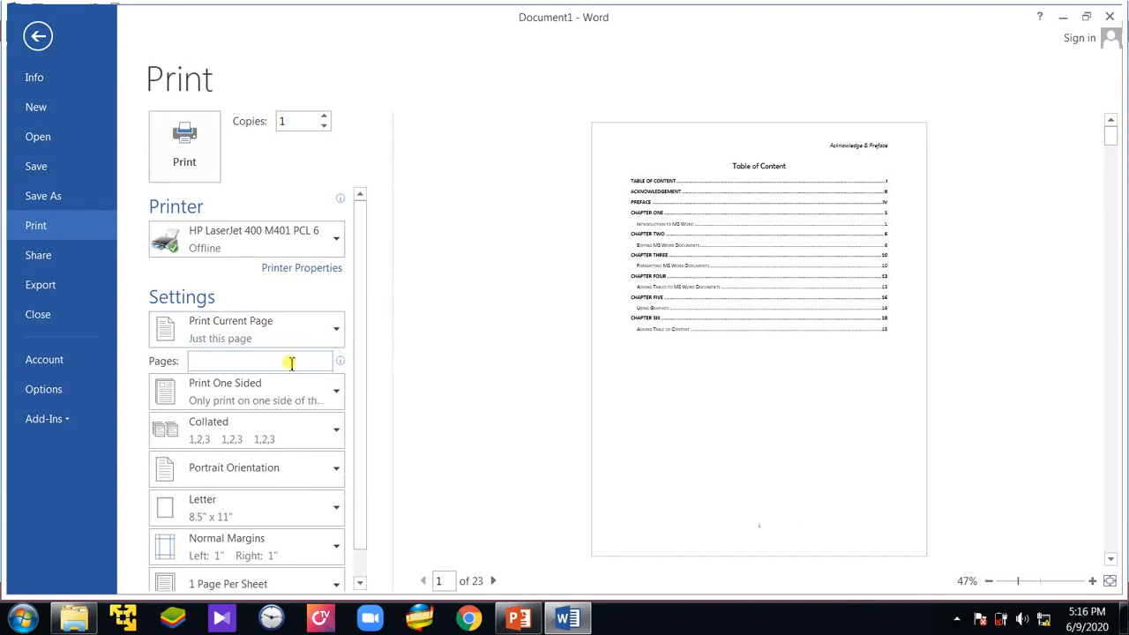
pyautogui.scroll(-1, 471, 411)
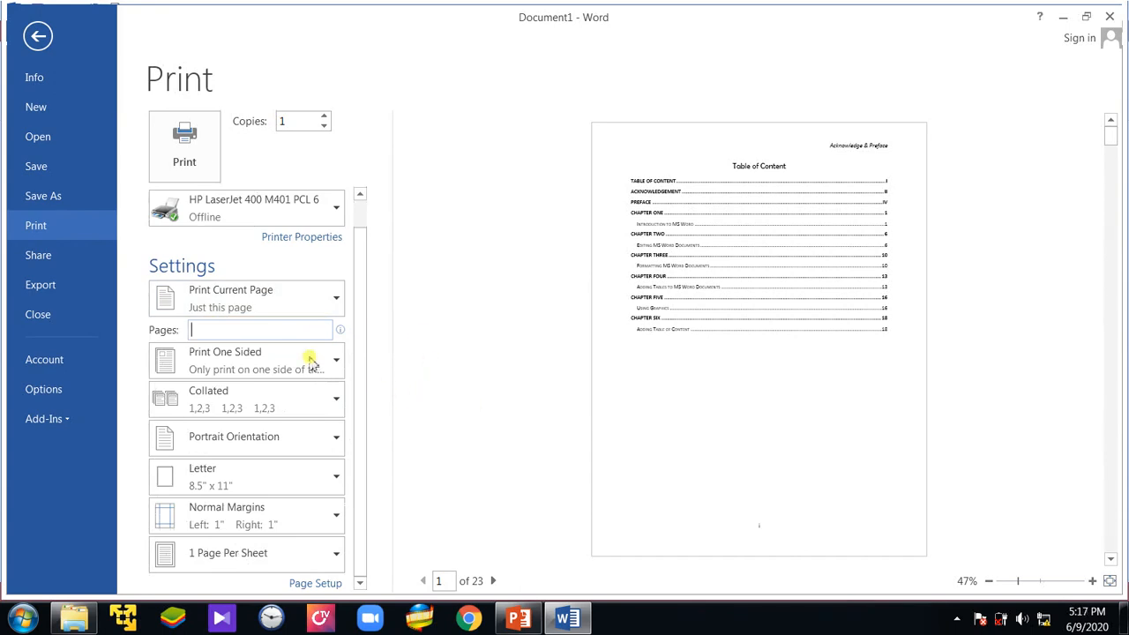
pyautogui.click(256, 329)
pyautogui.write('5-15')
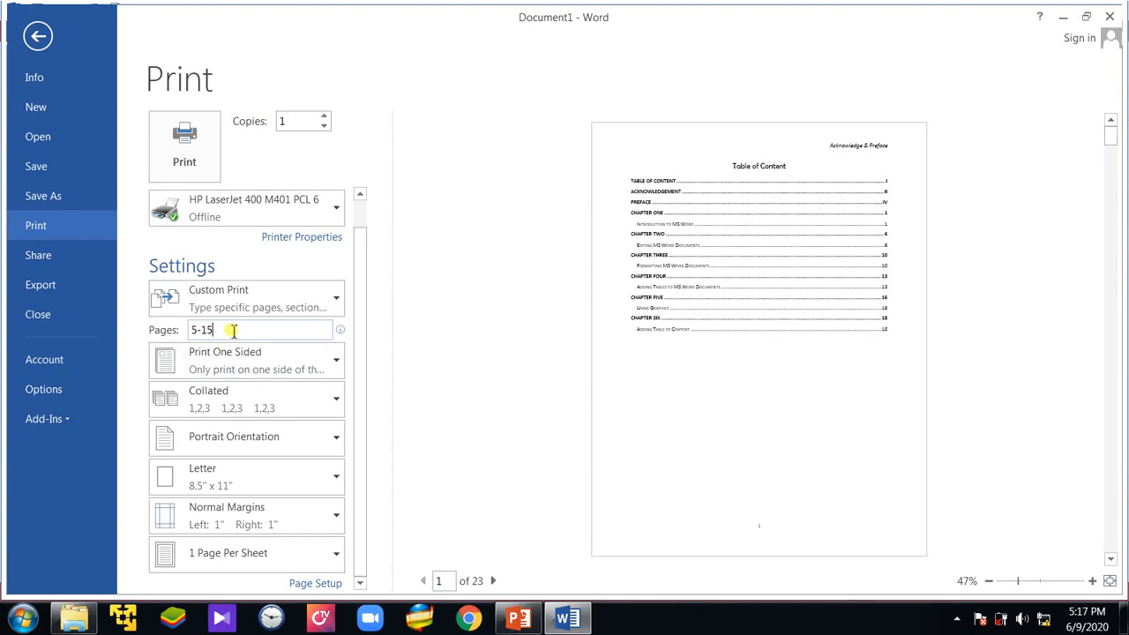
# - Change the custom print range to the non-consecutive pages 1,5,9,13
pyautogui.press('BackSpace')
pyautogui.press('BackSpace')
pyautogui.press('BackSpace')
pyautogui.press('BackSpace')
pyautogui.write('1')
pyautogui.write('3')
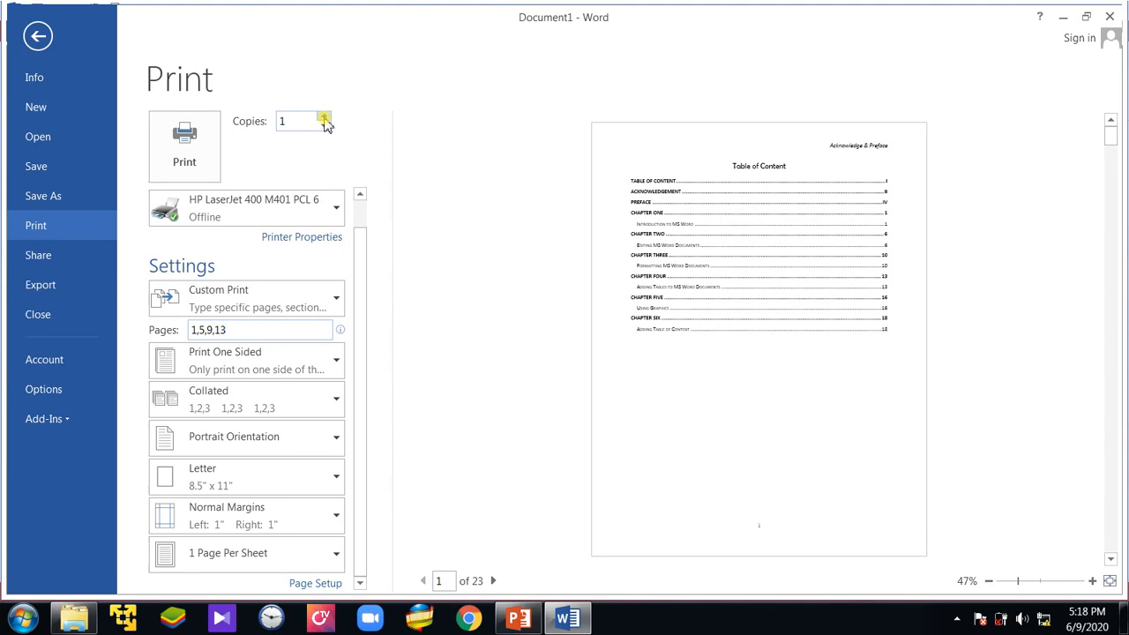
# - Set the number of copies to print to 5
pyautogui.click(324, 121)
pyautogui.click(323, 121)
pyautogui.click(323, 121)
pyautogui.click(324, 121)
pyautogui.click(312, 122)
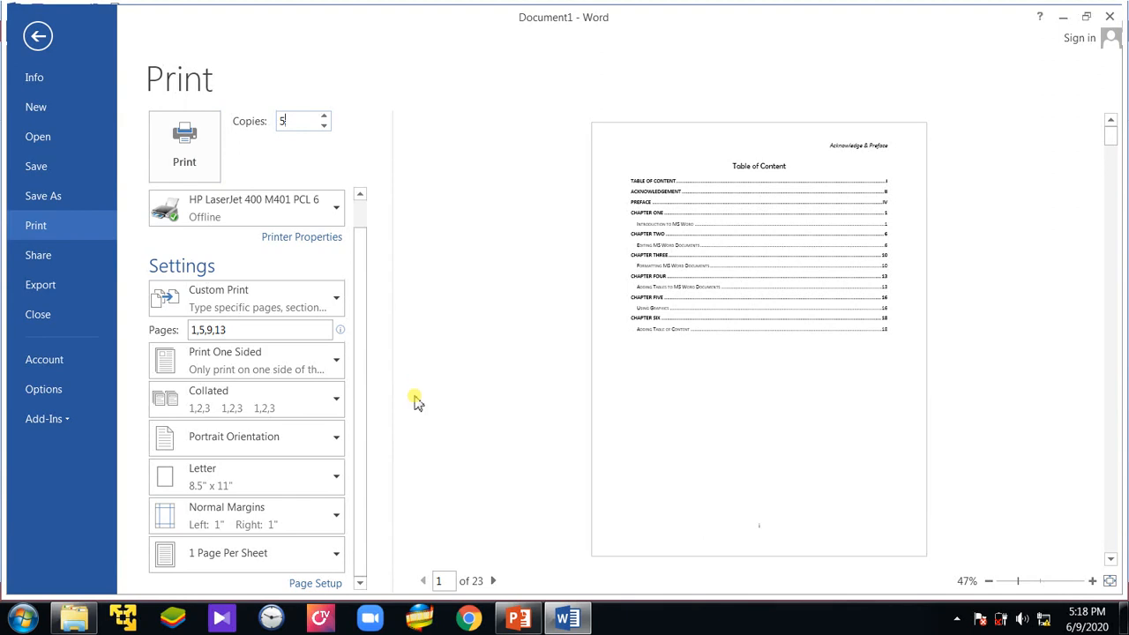
# - Check the one-sided and both-sides printing options without changing them, and set the print range to Print All Pages
pyautogui.click(338, 373)
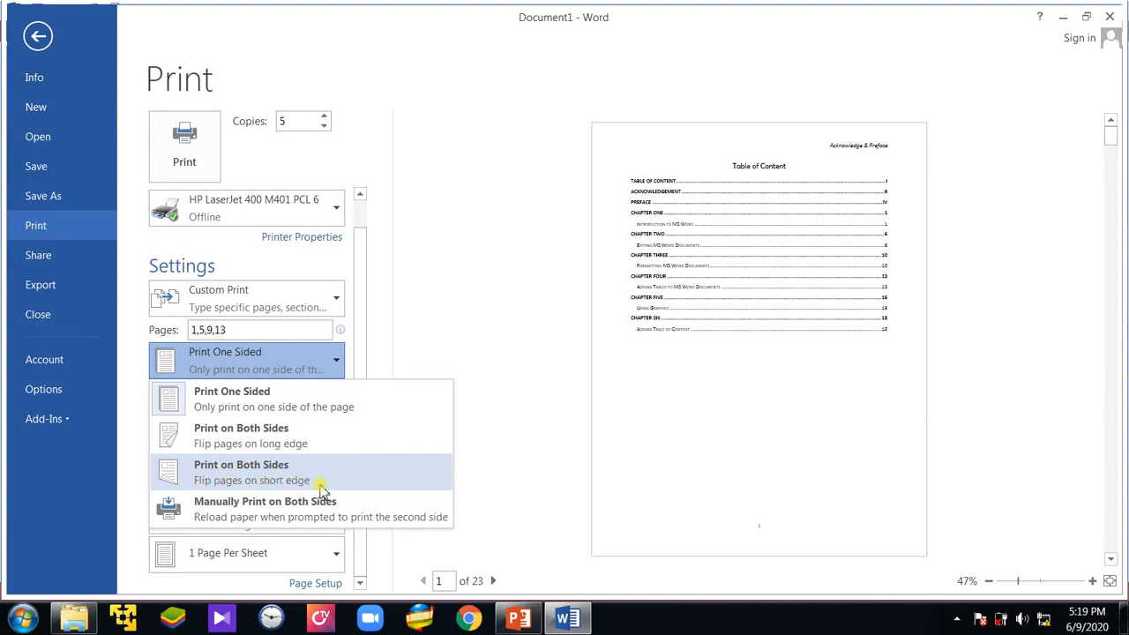
pyautogui.click(518, 305)
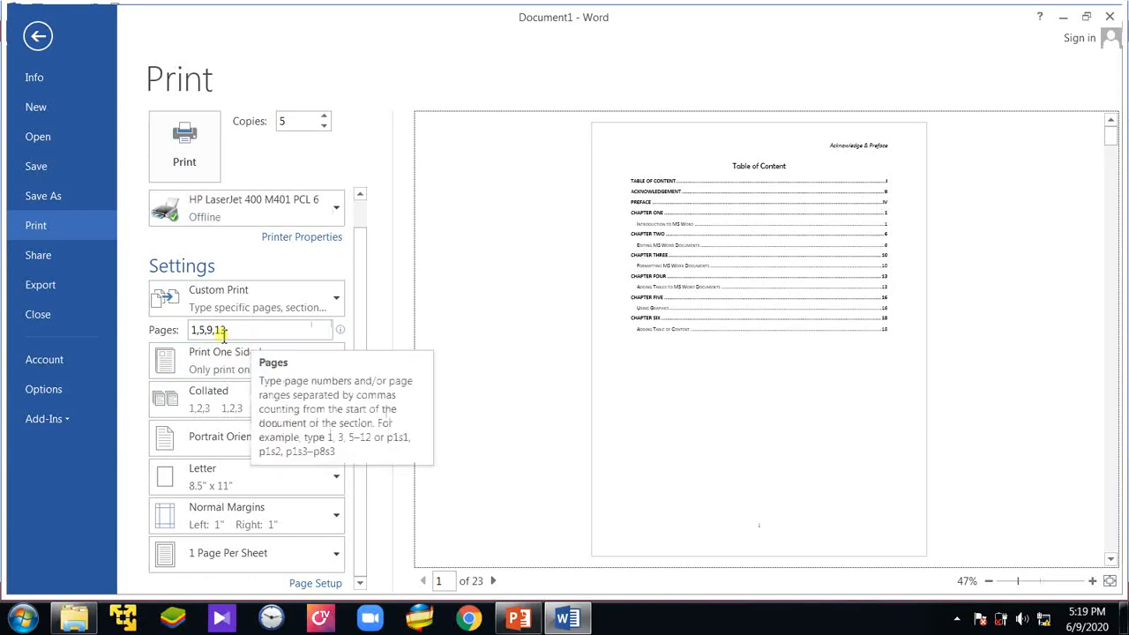
pyautogui.click(336, 300)
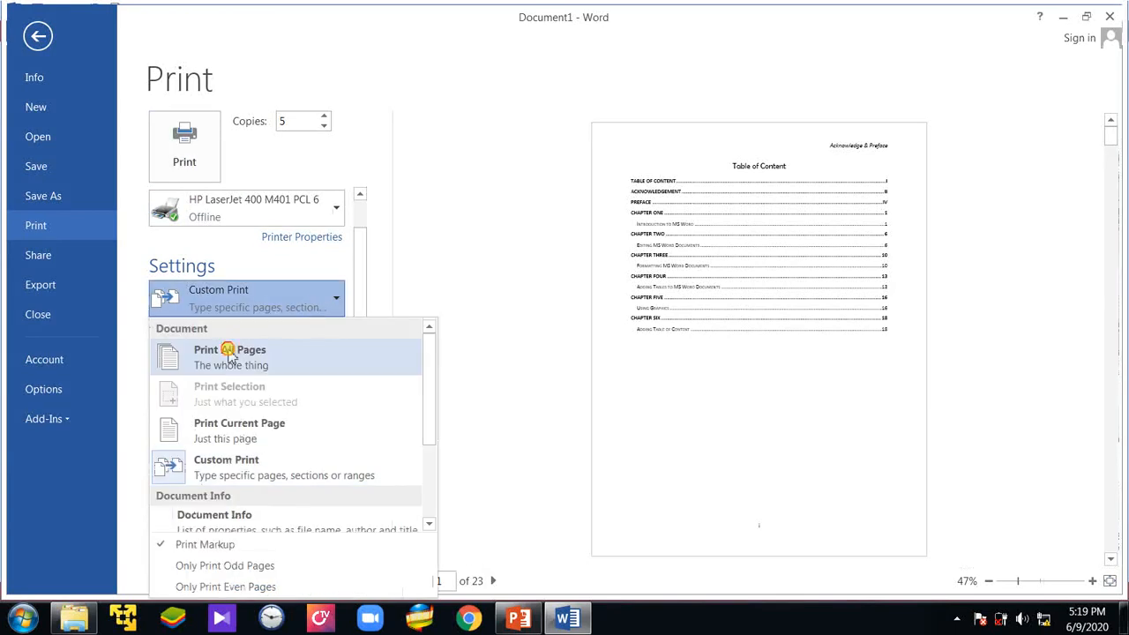
pyautogui.click(234, 351)
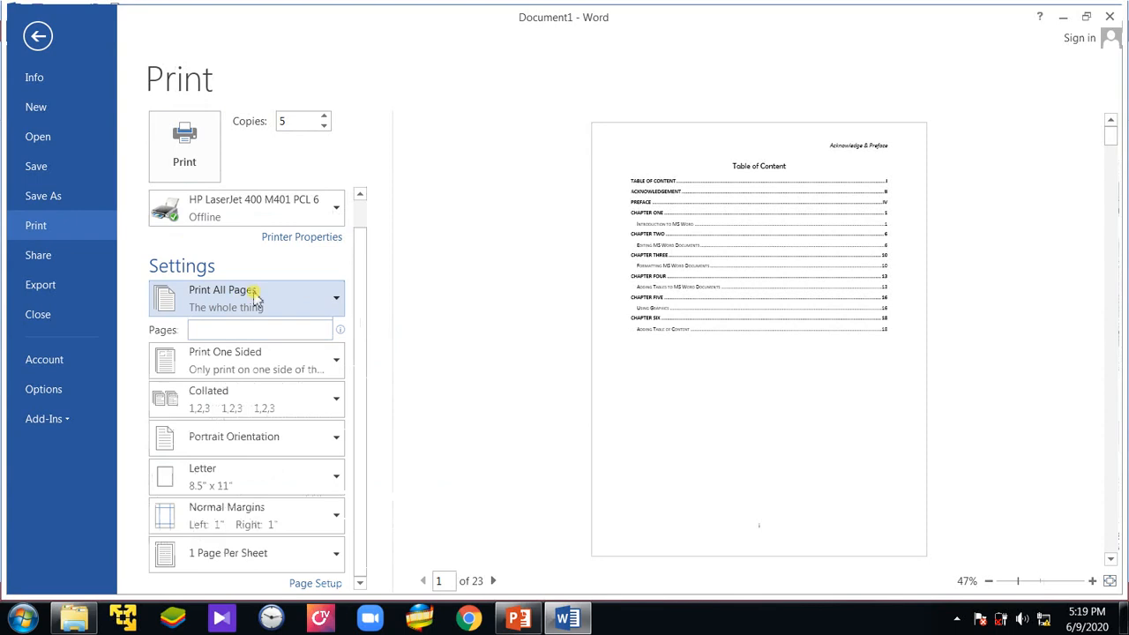
# - Check the number of copies and choose the HP LaserJet 400 M401 PCL 6 again from the available printers
pyautogui.click(292, 123)
pyautogui.click(280, 120)
pyautogui.click(335, 219)
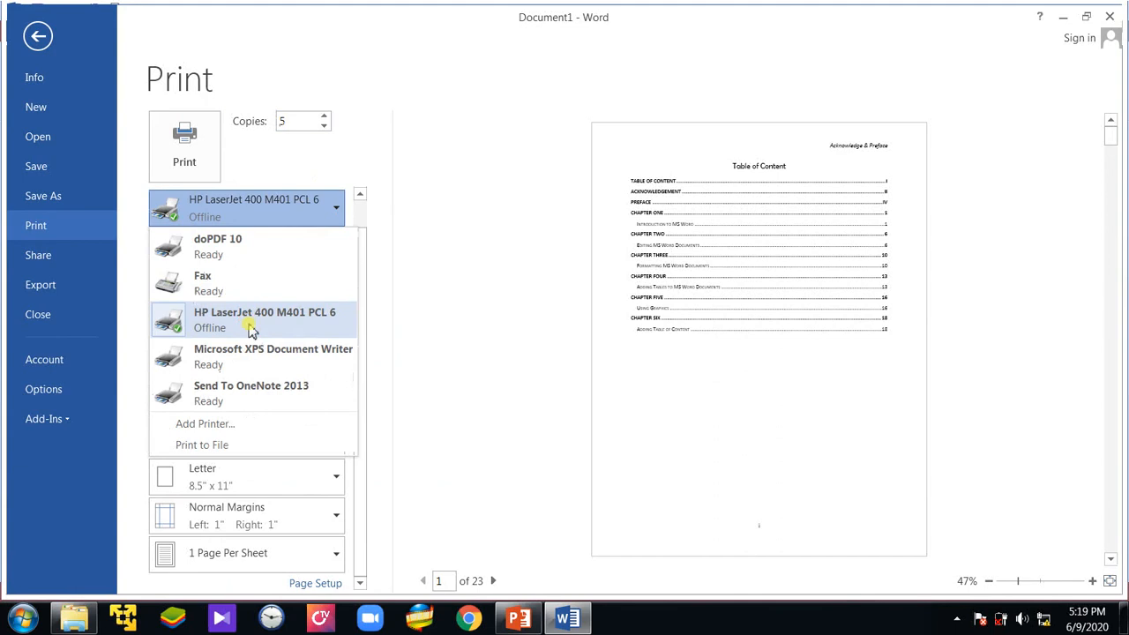
pyautogui.click(251, 328)
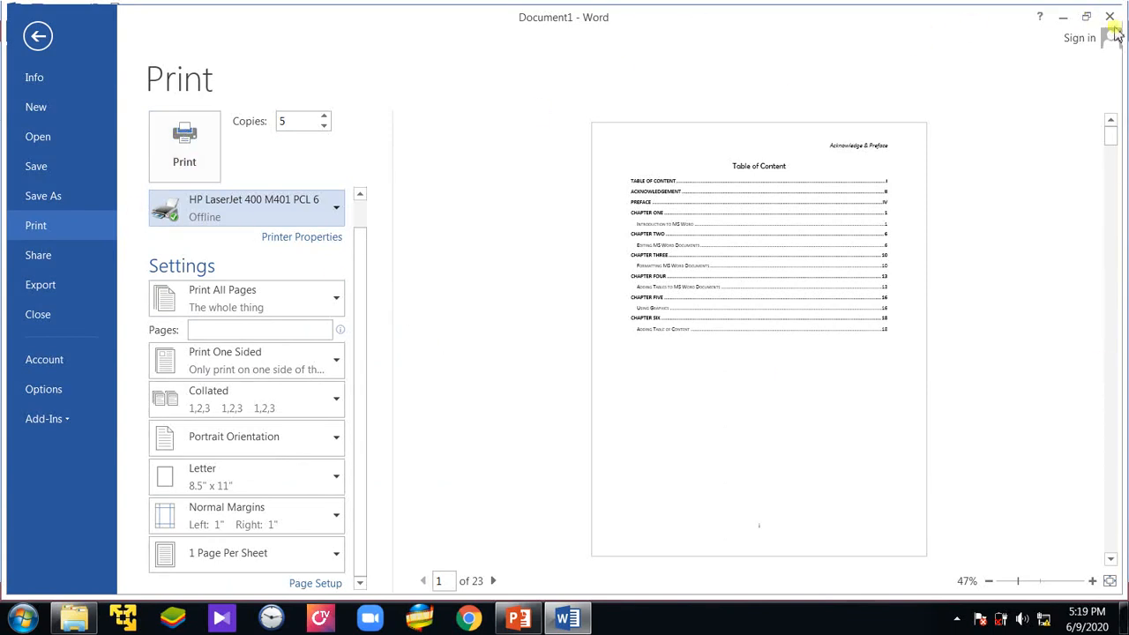
# - Leave the print settings and switch to the "Printing a Document" slide in the PowerPoint presentation
pyautogui.click(37, 36)
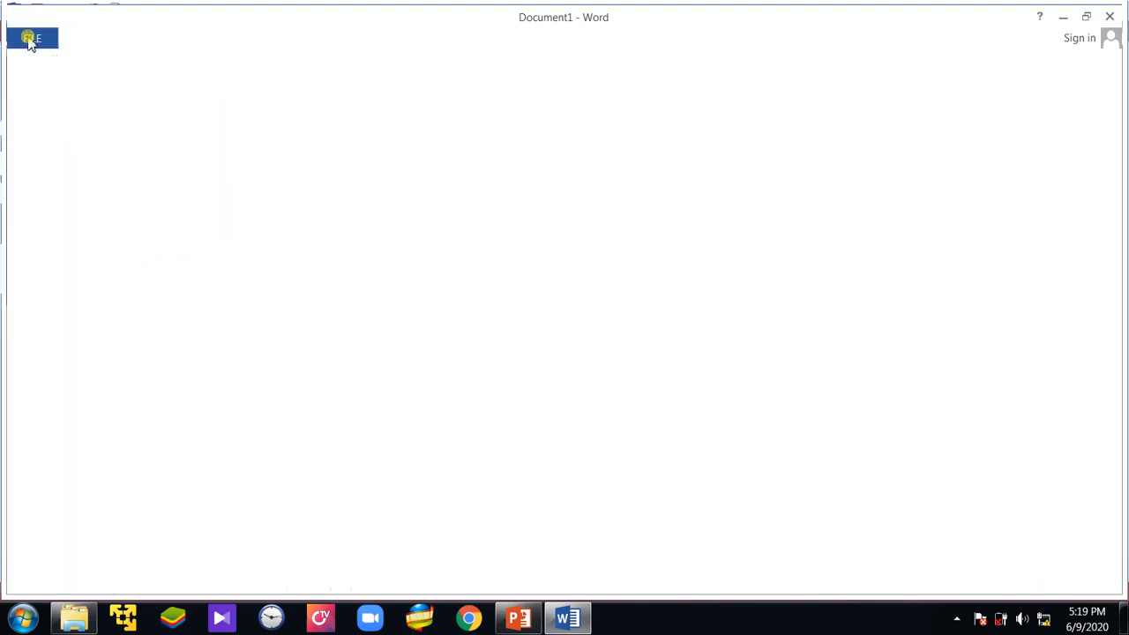
pyautogui.click(519, 619)
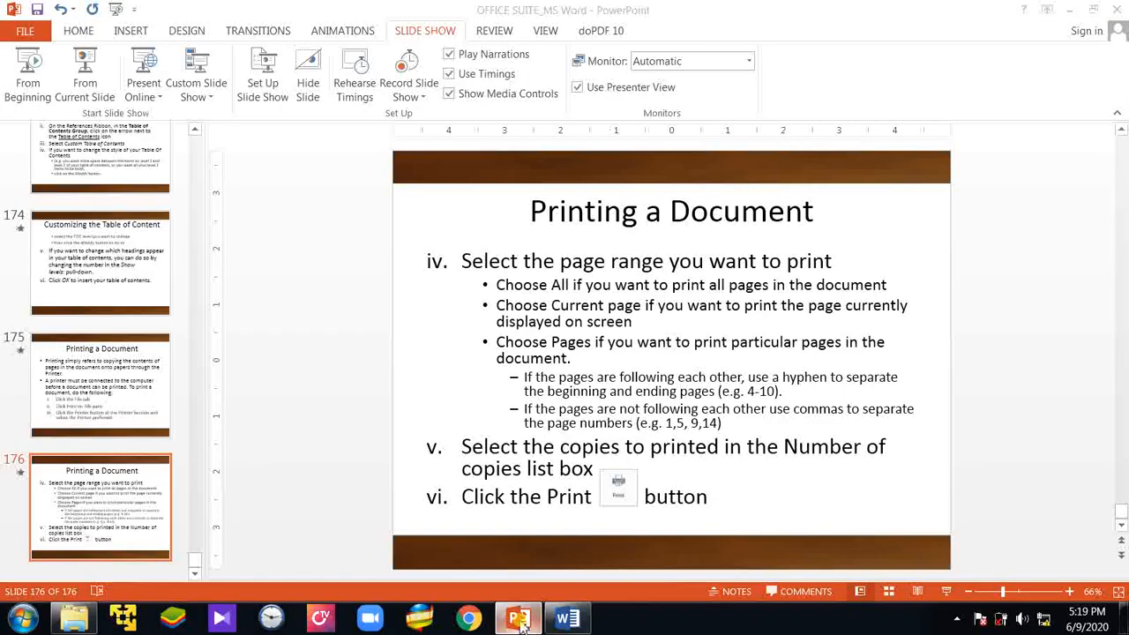